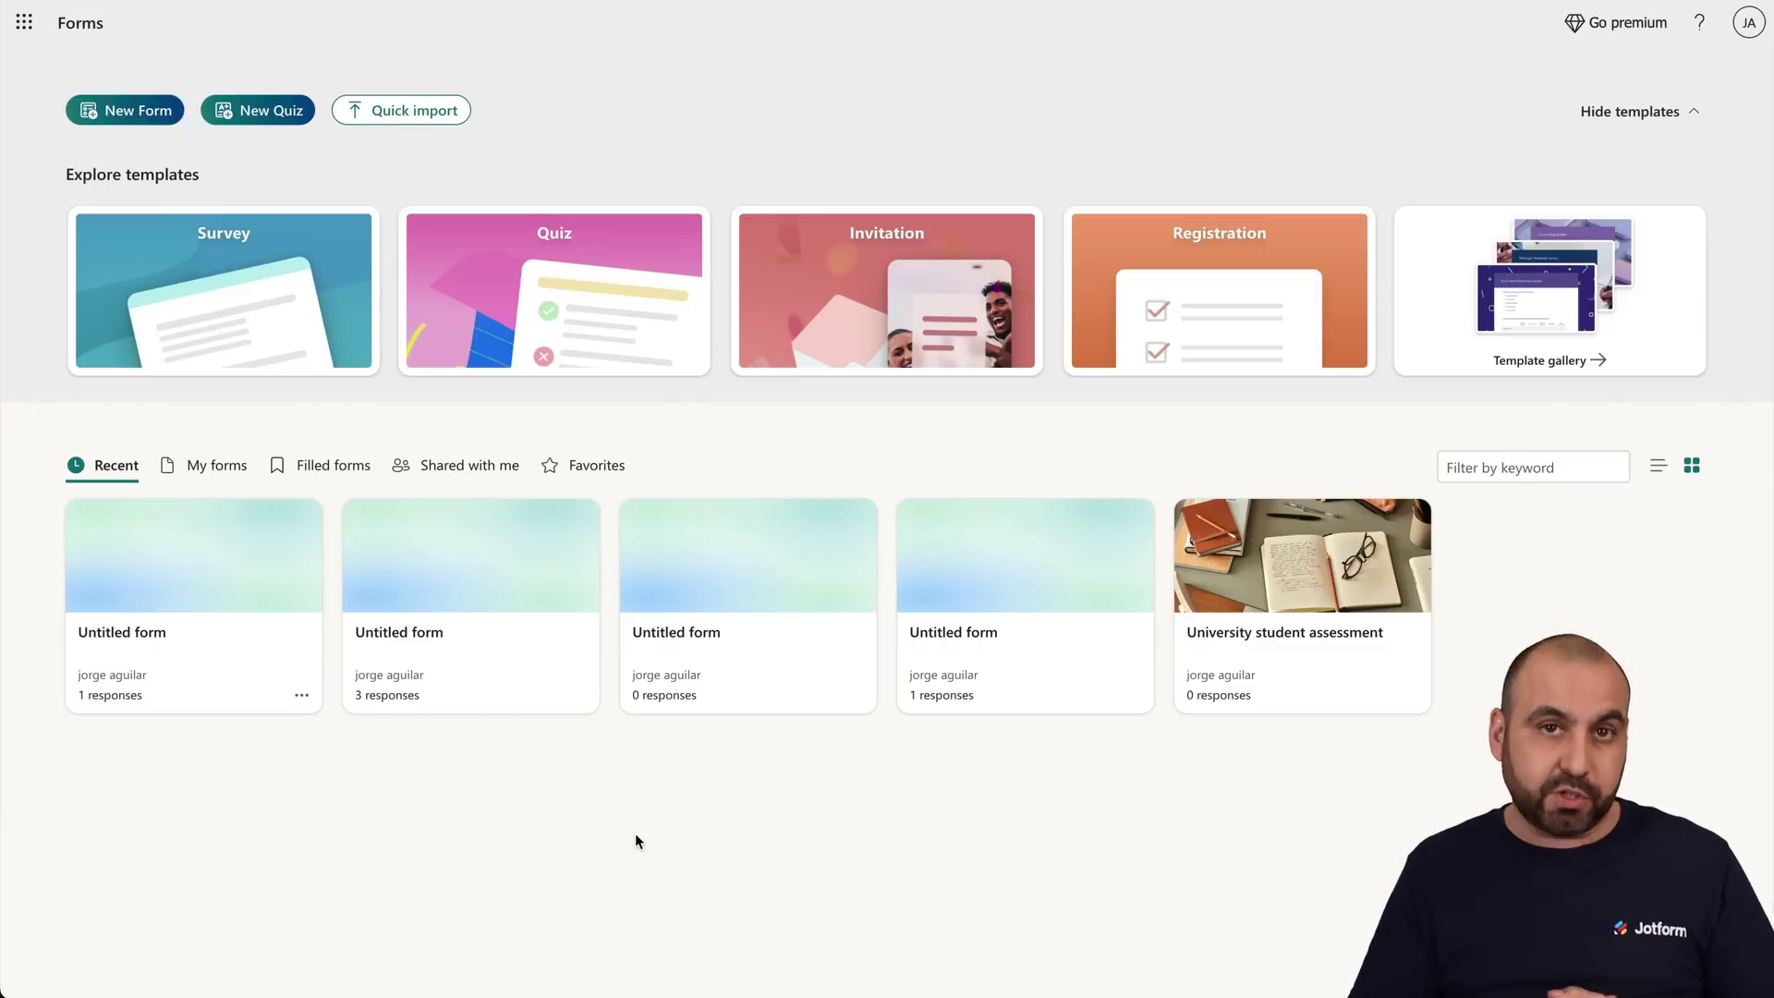
Glance at the Microsoft 365 app list, then start a new blank Untitled form.
{"action": "left_click", "coordinate": [26, 27]}
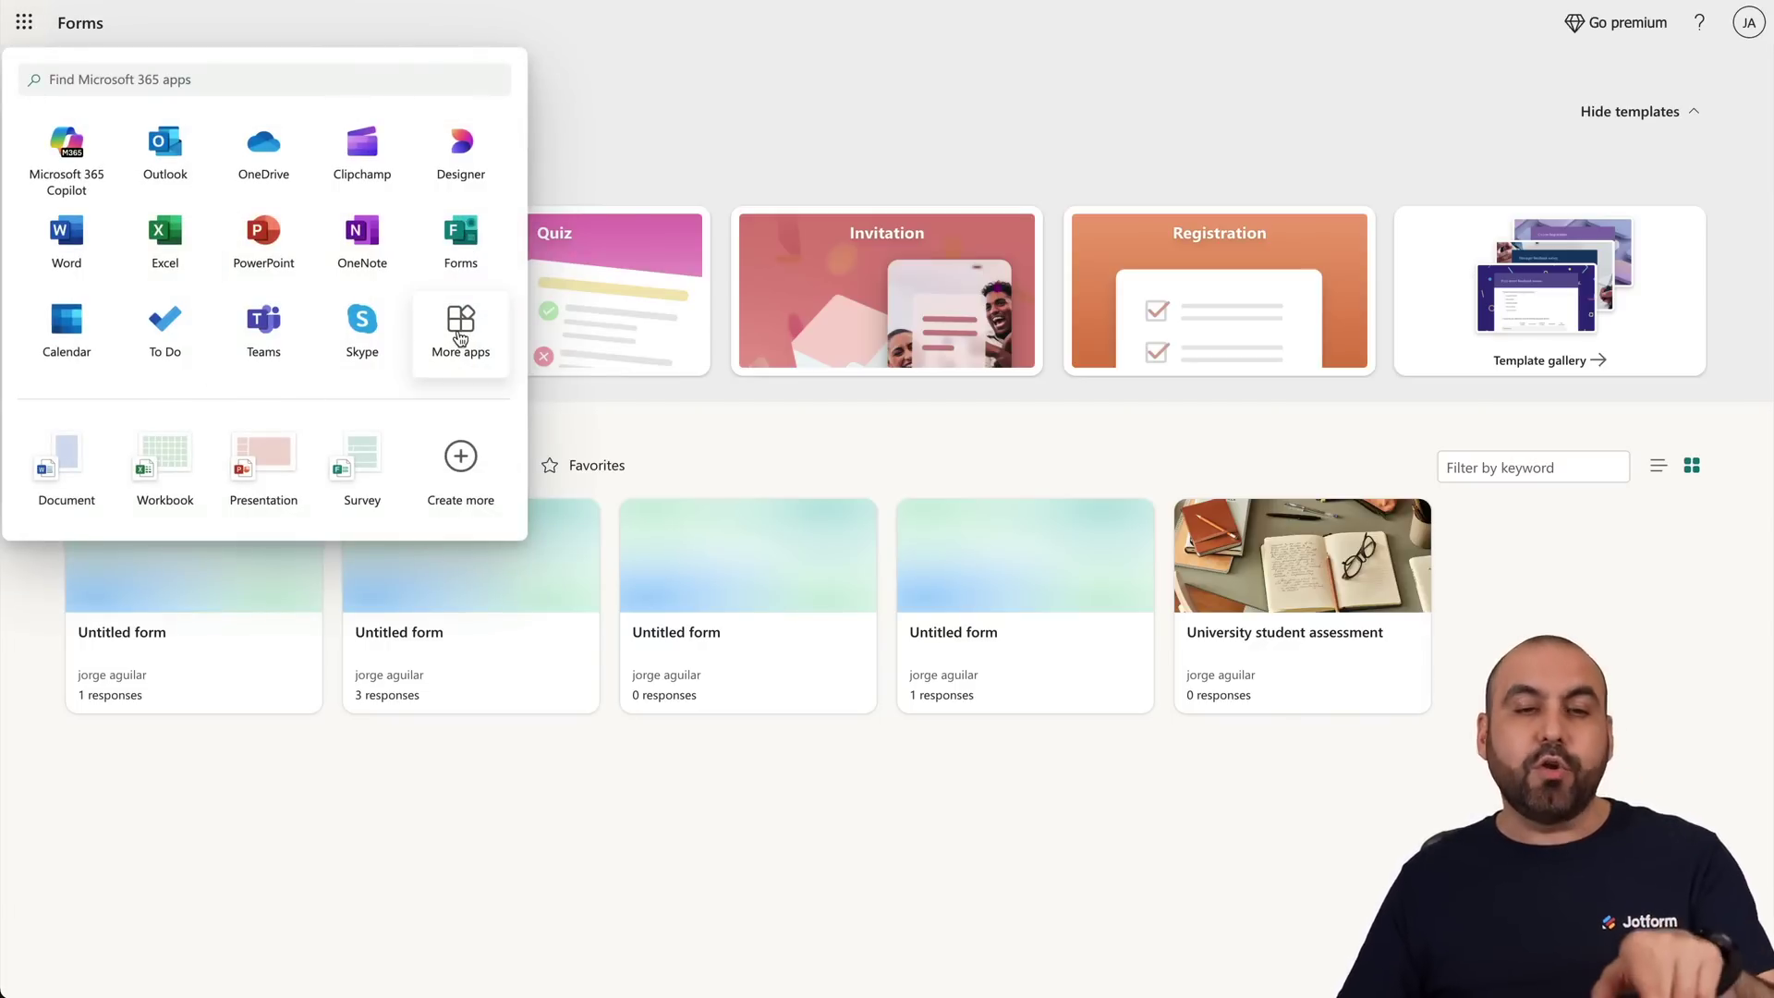
{"action": "left_click", "coordinate": [841, 67]}
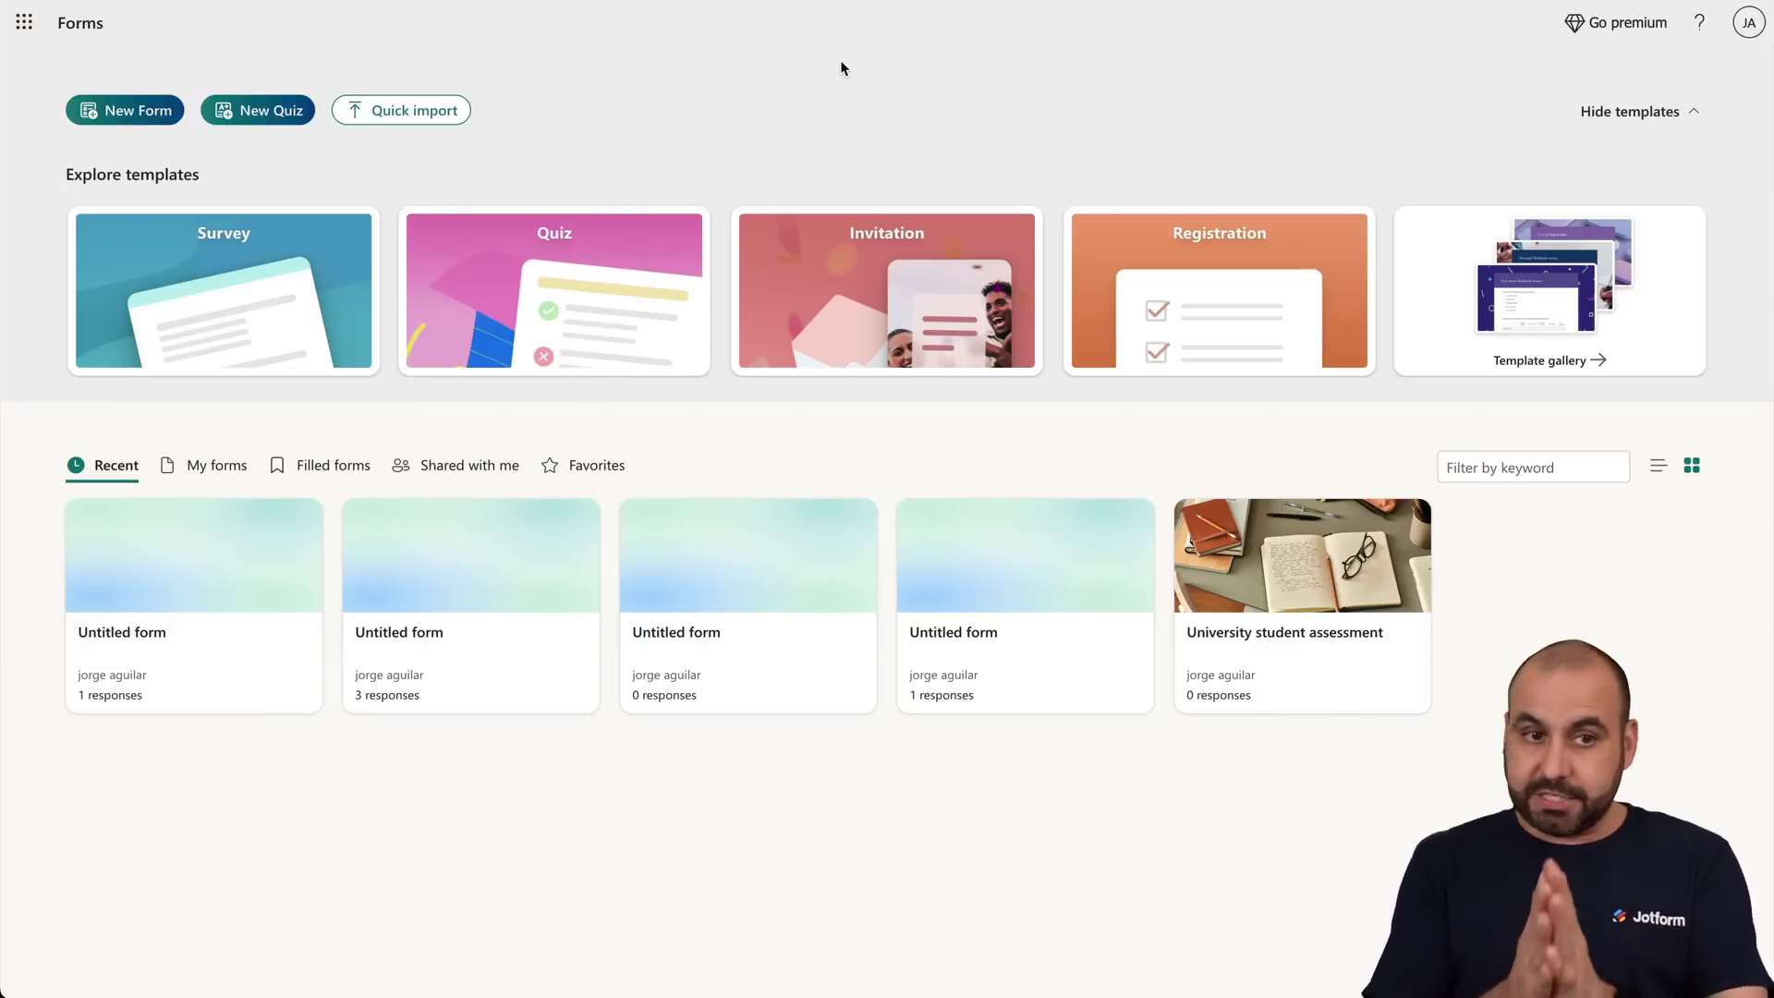
{"action": "left_click", "coordinate": [129, 116]}
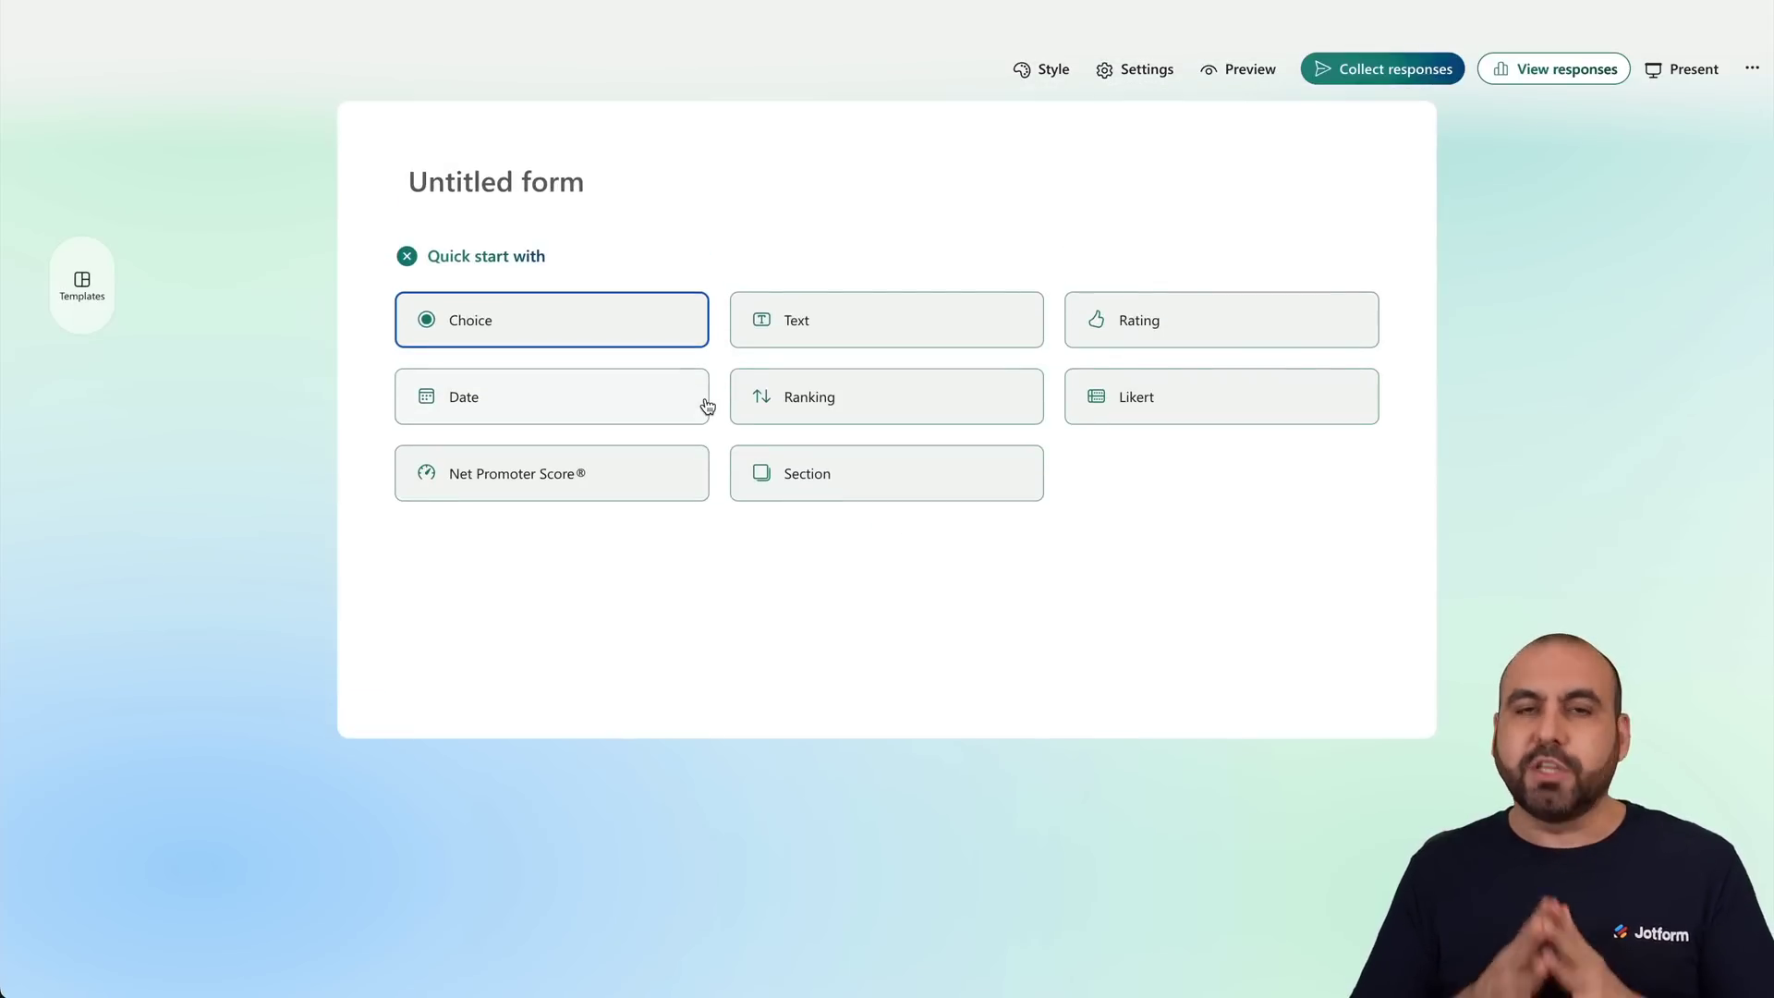
Add a two-option choice question followed by a text question titled Question1.
{"action": "left_click", "coordinate": [593, 328]}
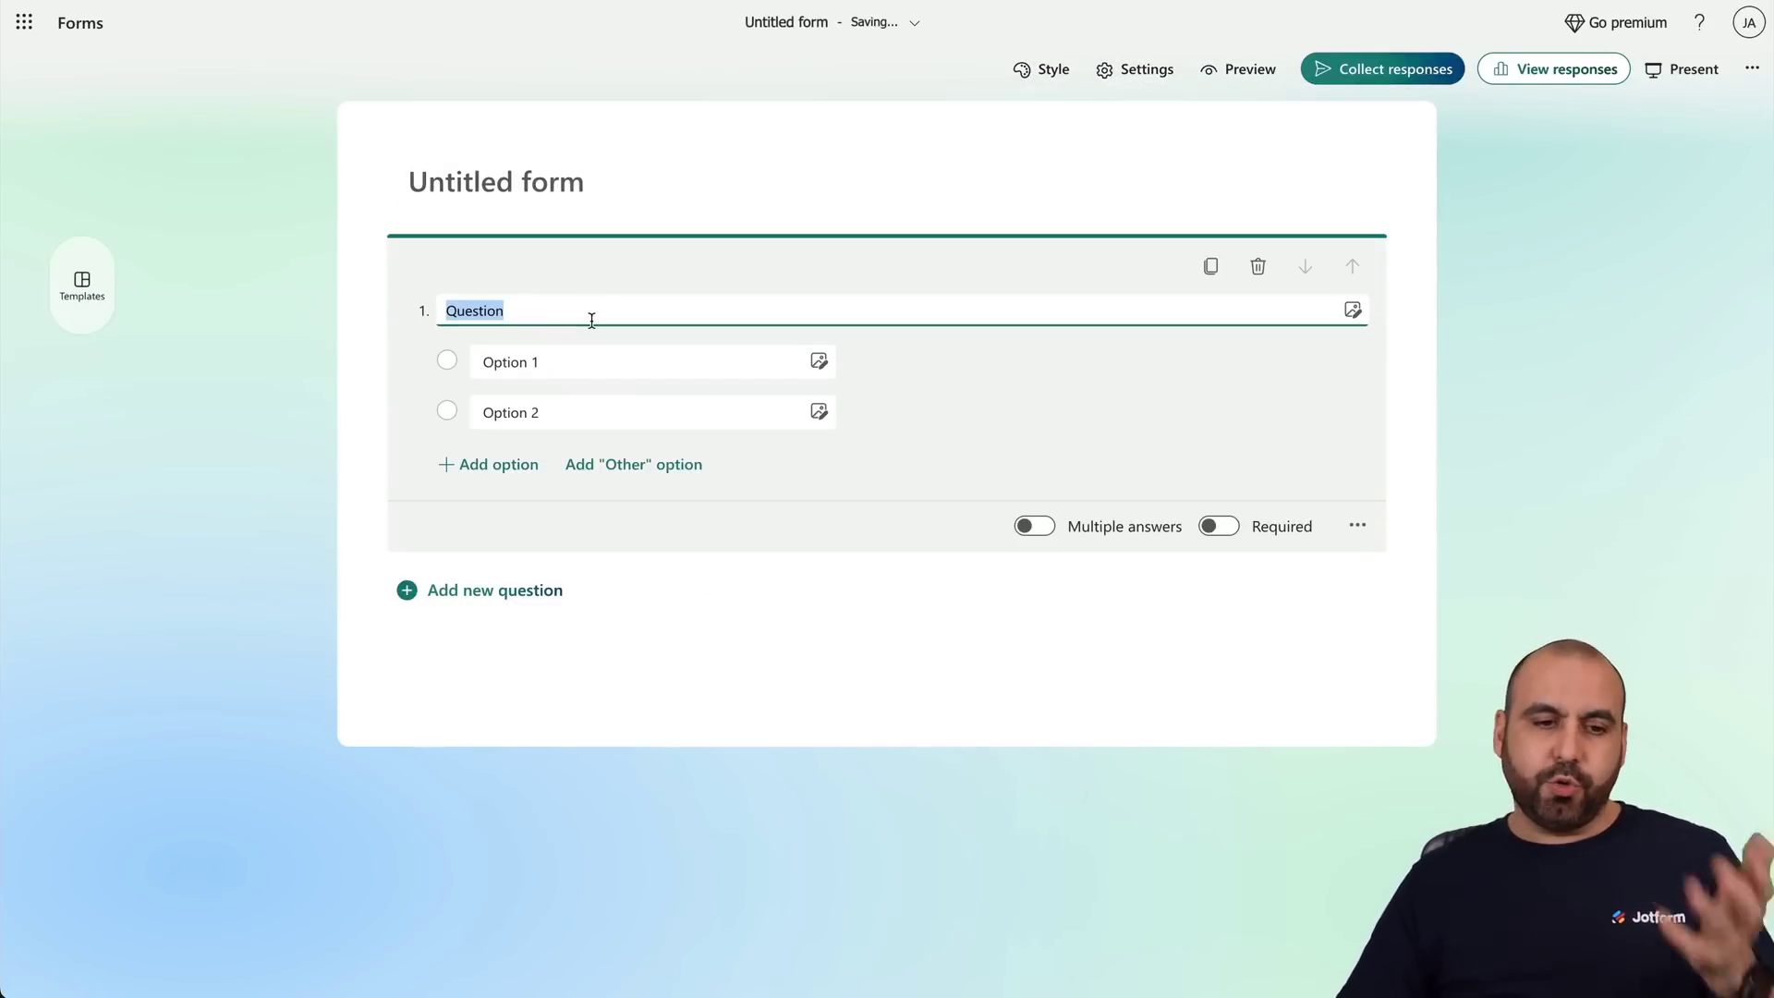
{"action": "left_click", "coordinate": [513, 598]}
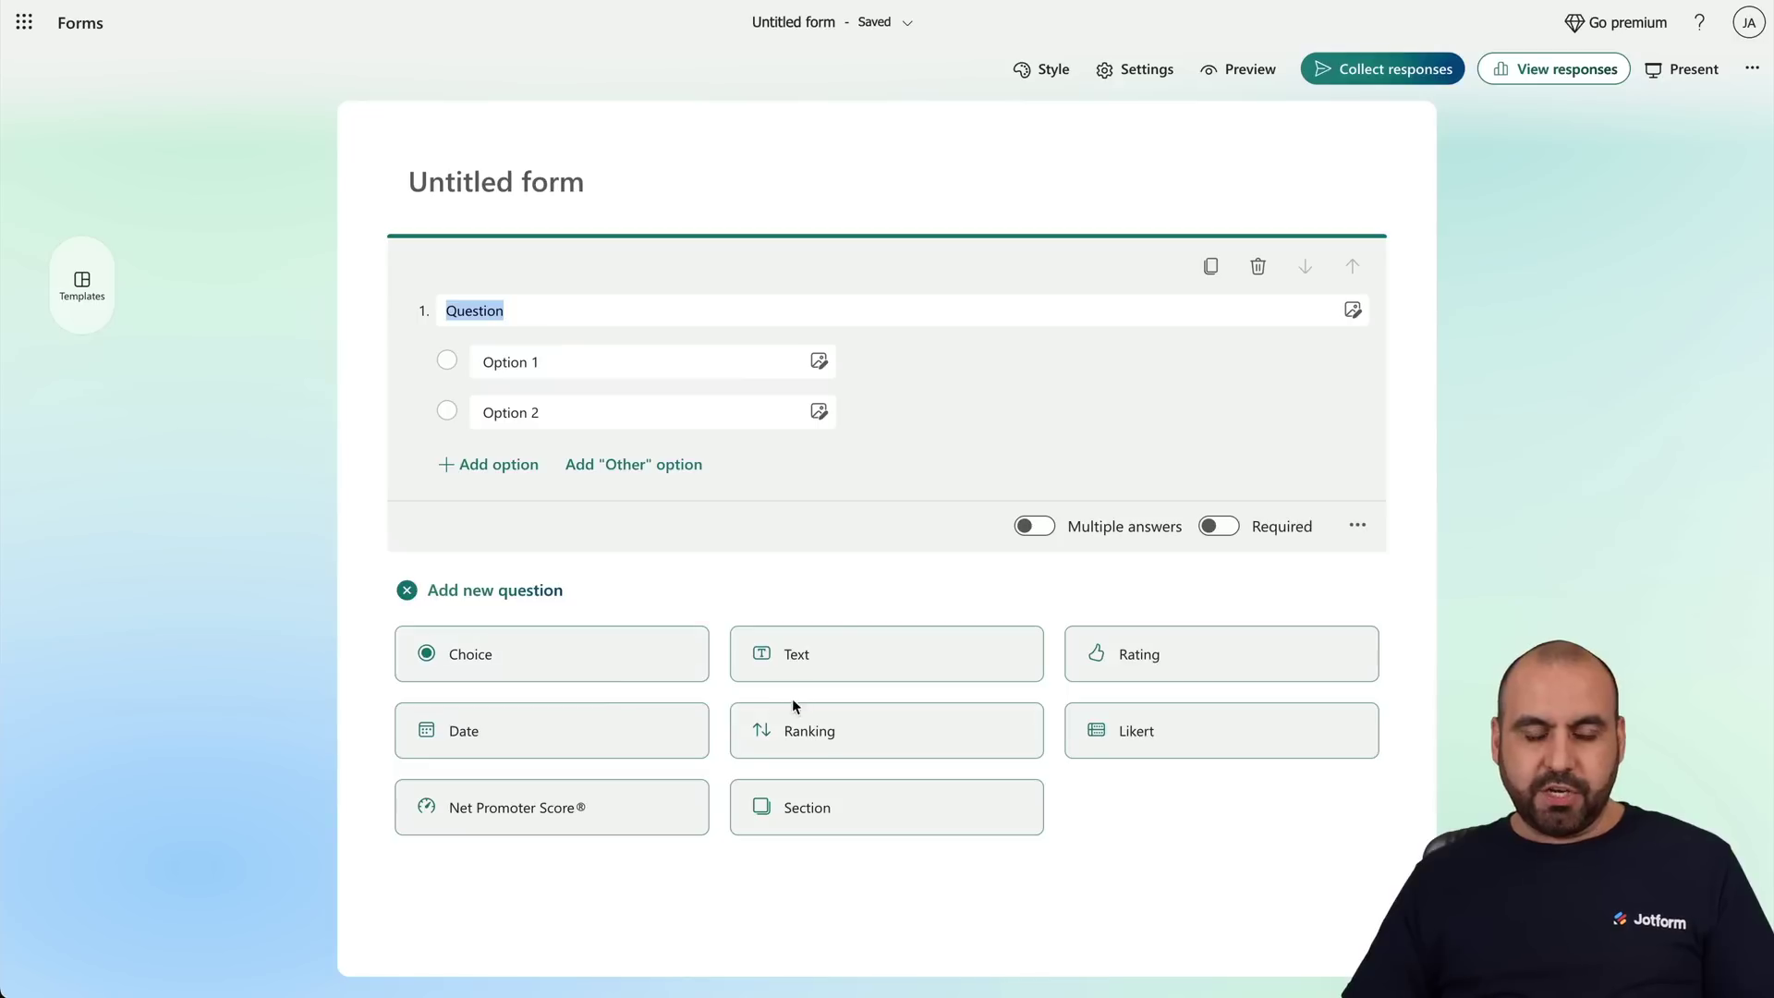
{"action": "left_click", "coordinate": [837, 658]}
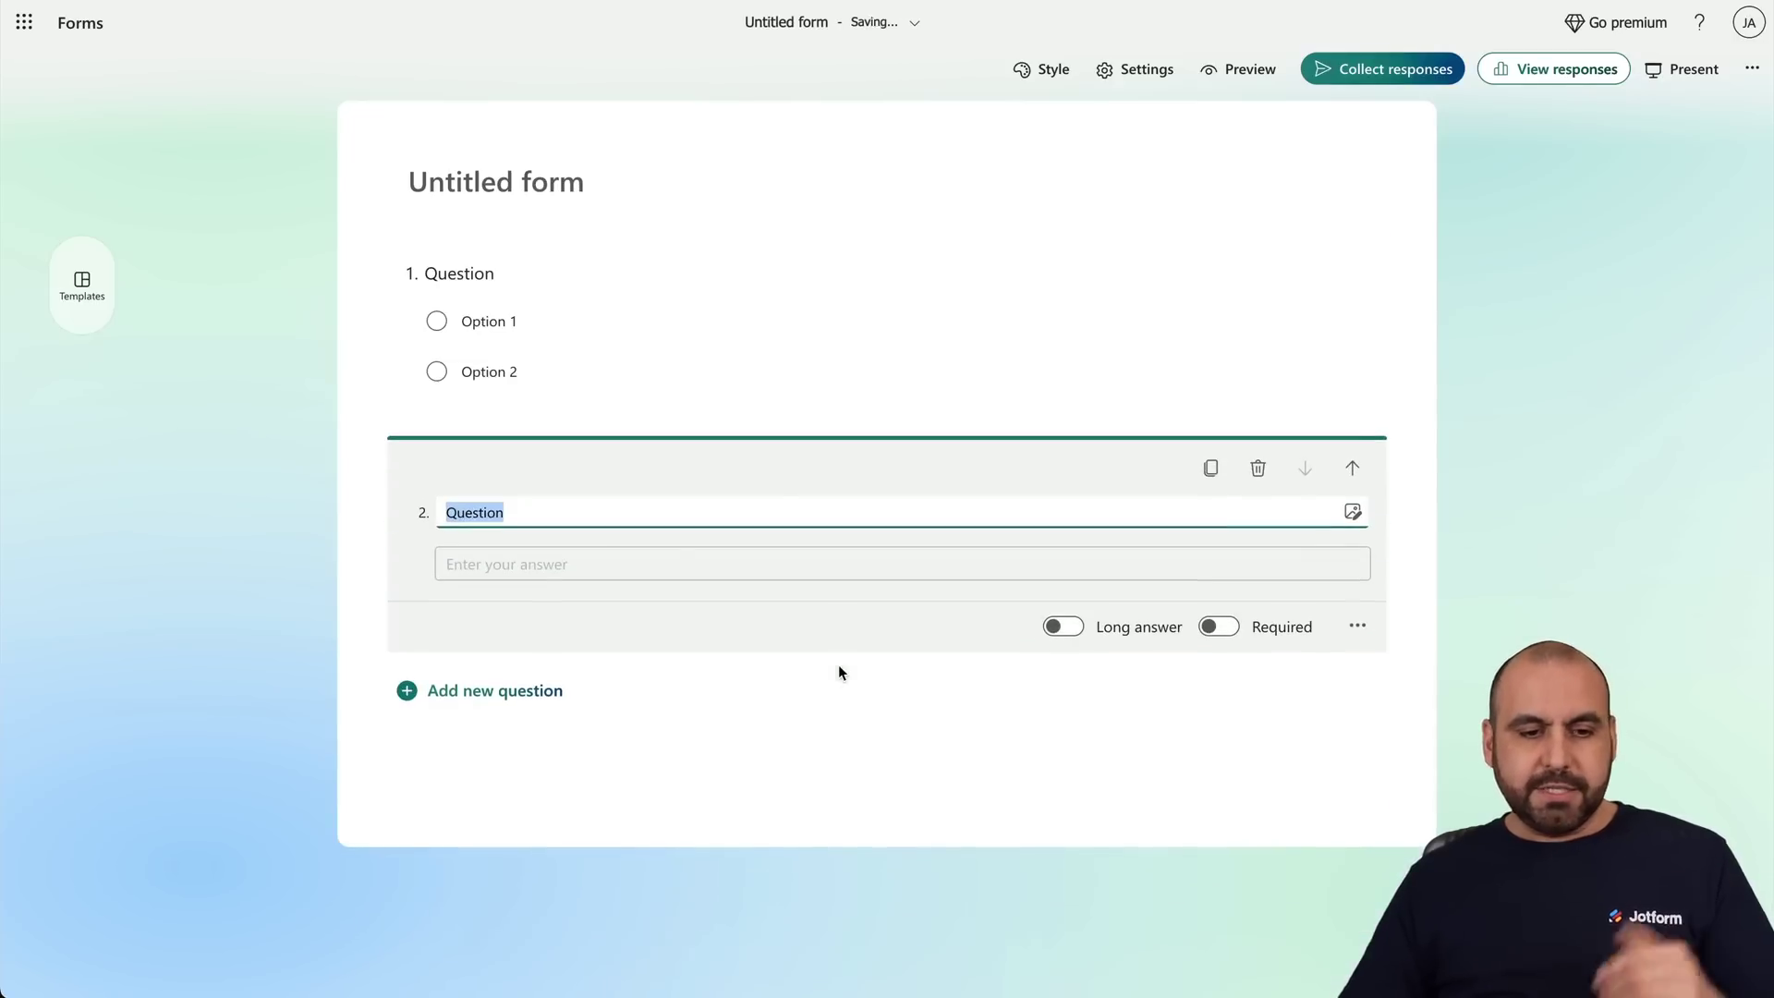
{"action": "left_click", "coordinate": [584, 516]}
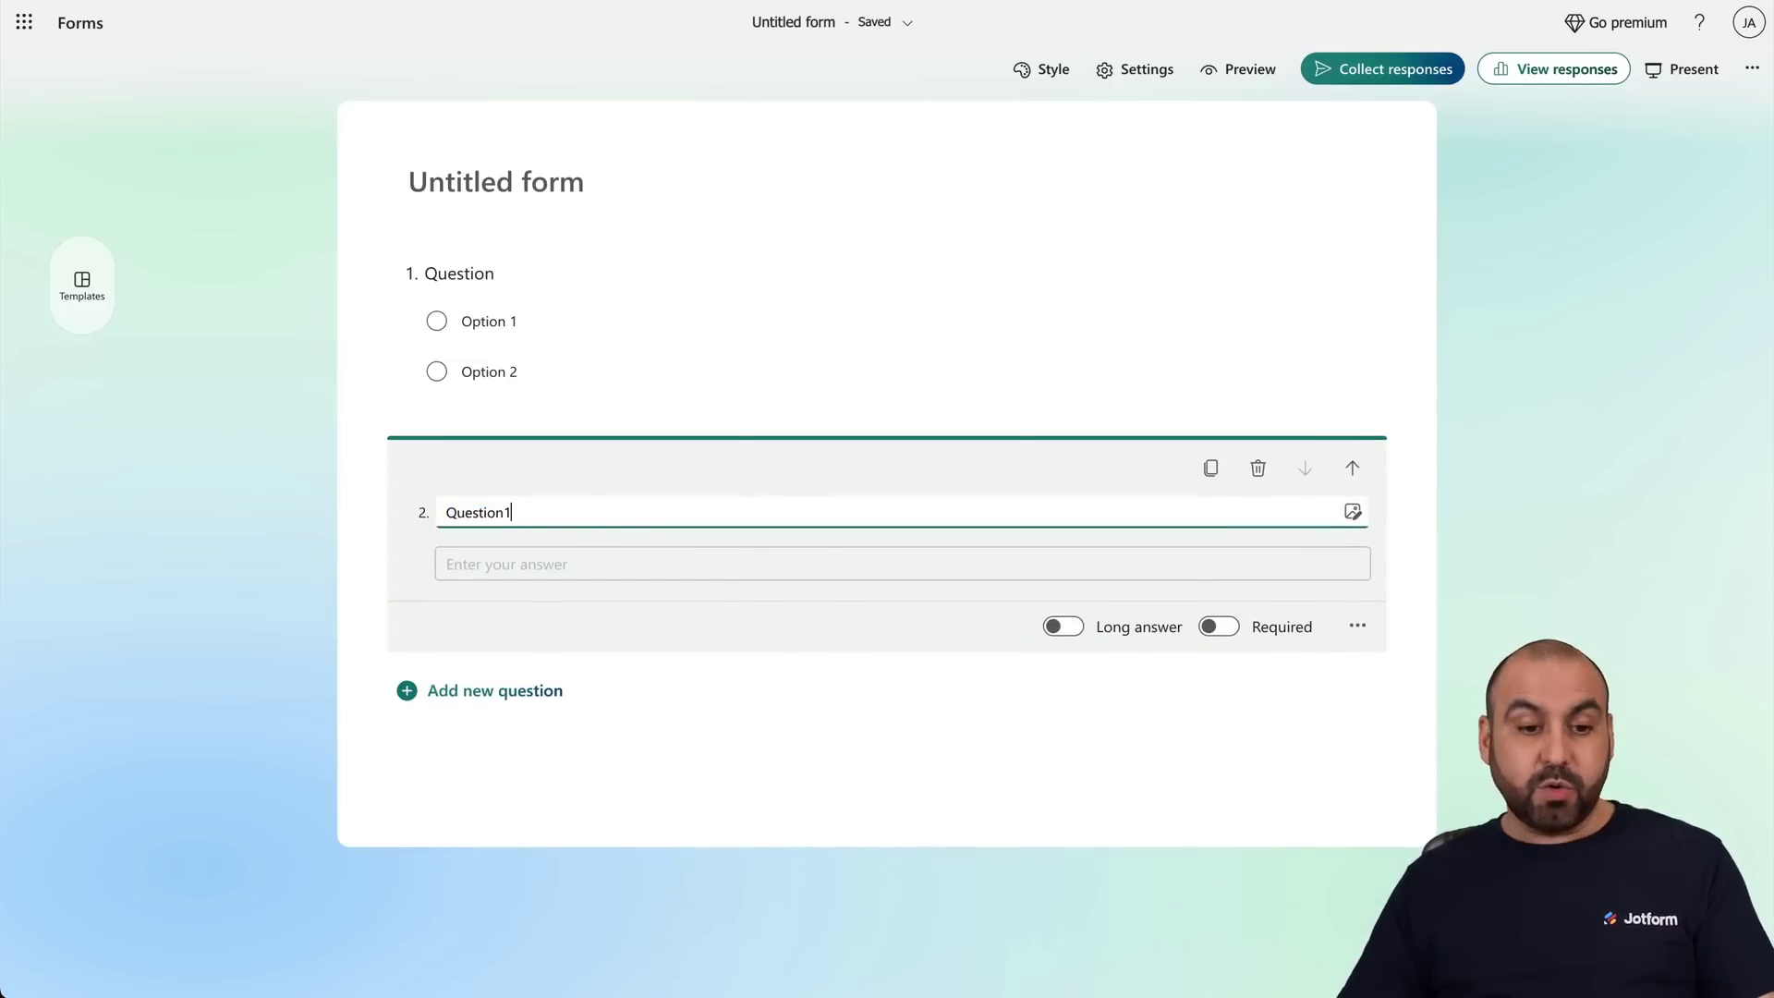
{"action": "left_click", "coordinate": [379, 458]}
Add a third question, a text question titled Question2.
{"action": "left_click", "coordinate": [519, 601]}
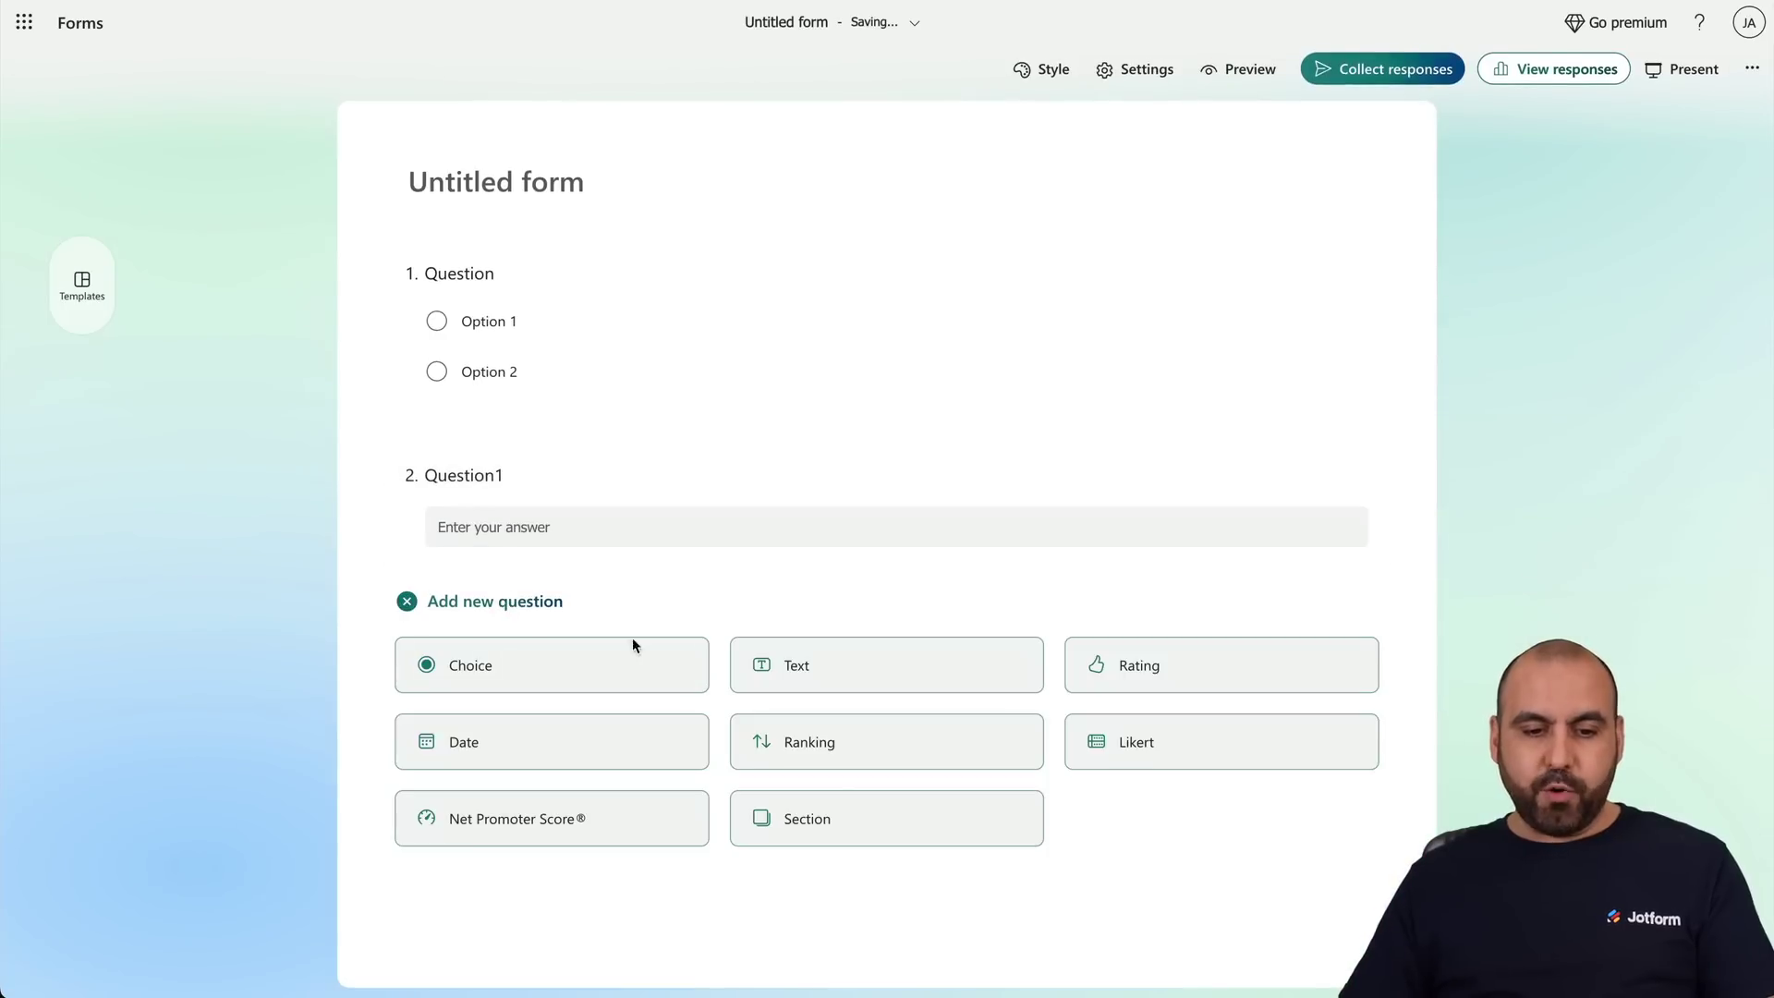
{"action": "left_click", "coordinate": [848, 673]}
{"action": "left_click", "coordinate": [630, 658]}
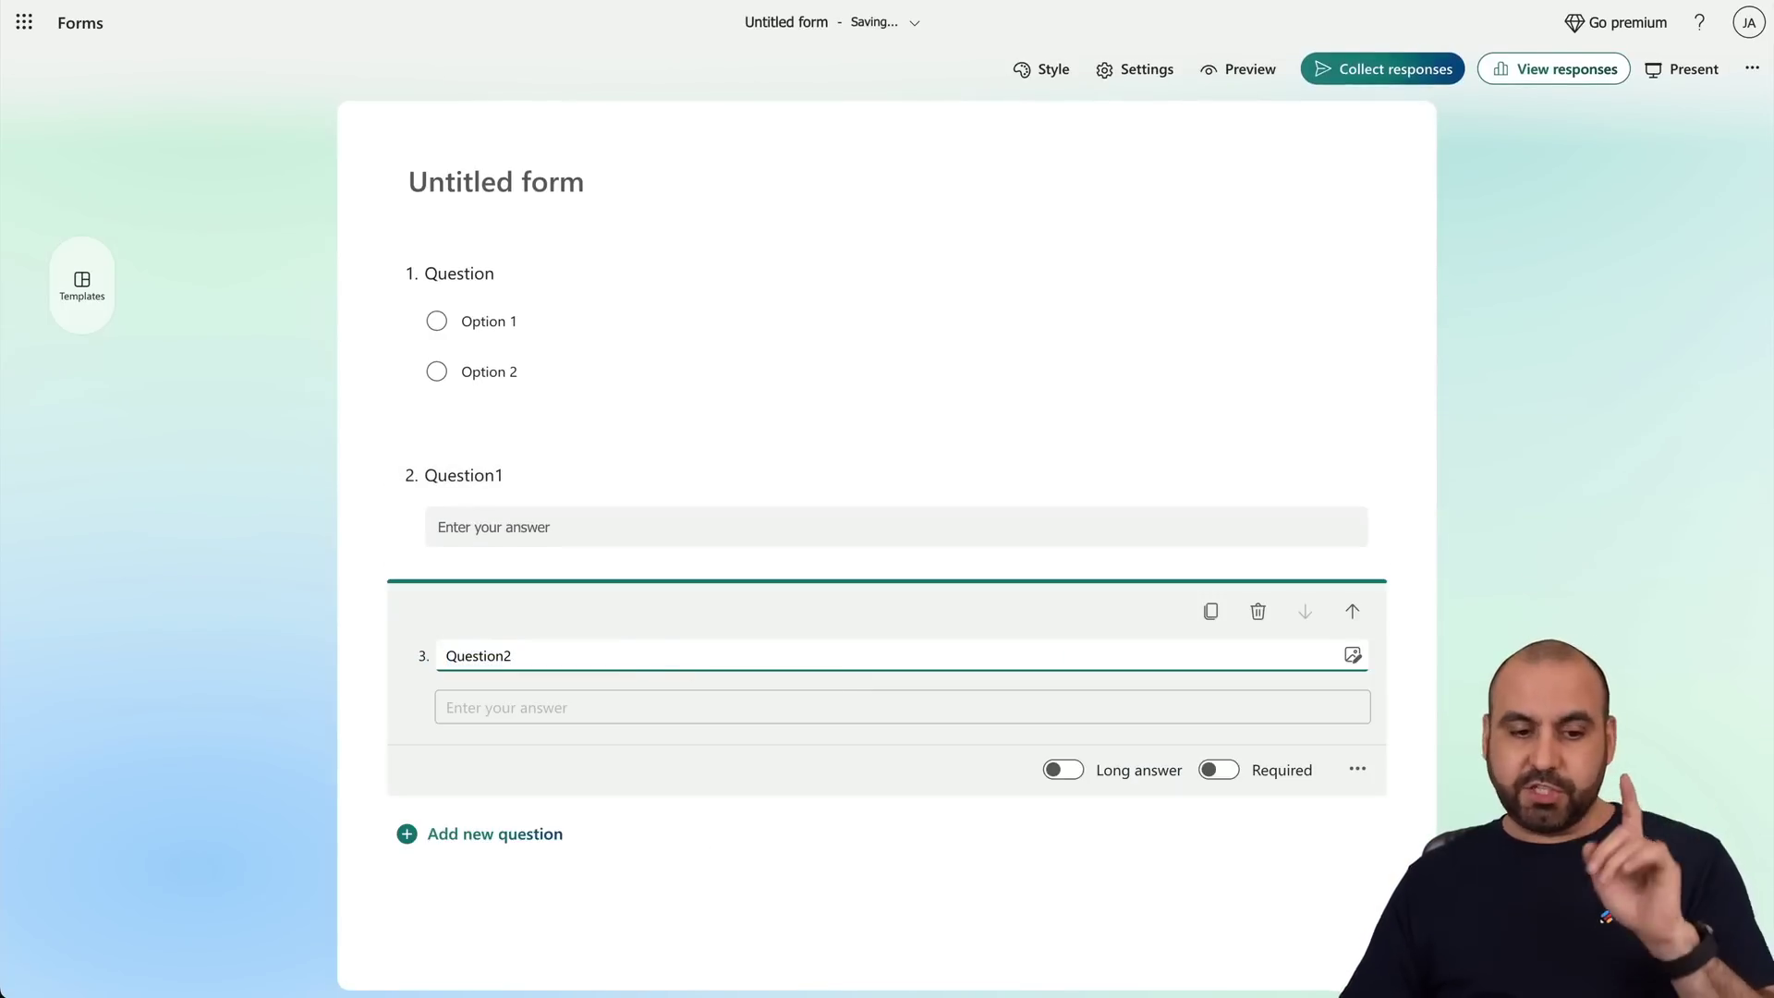
{"action": "left_click", "coordinate": [360, 661]}
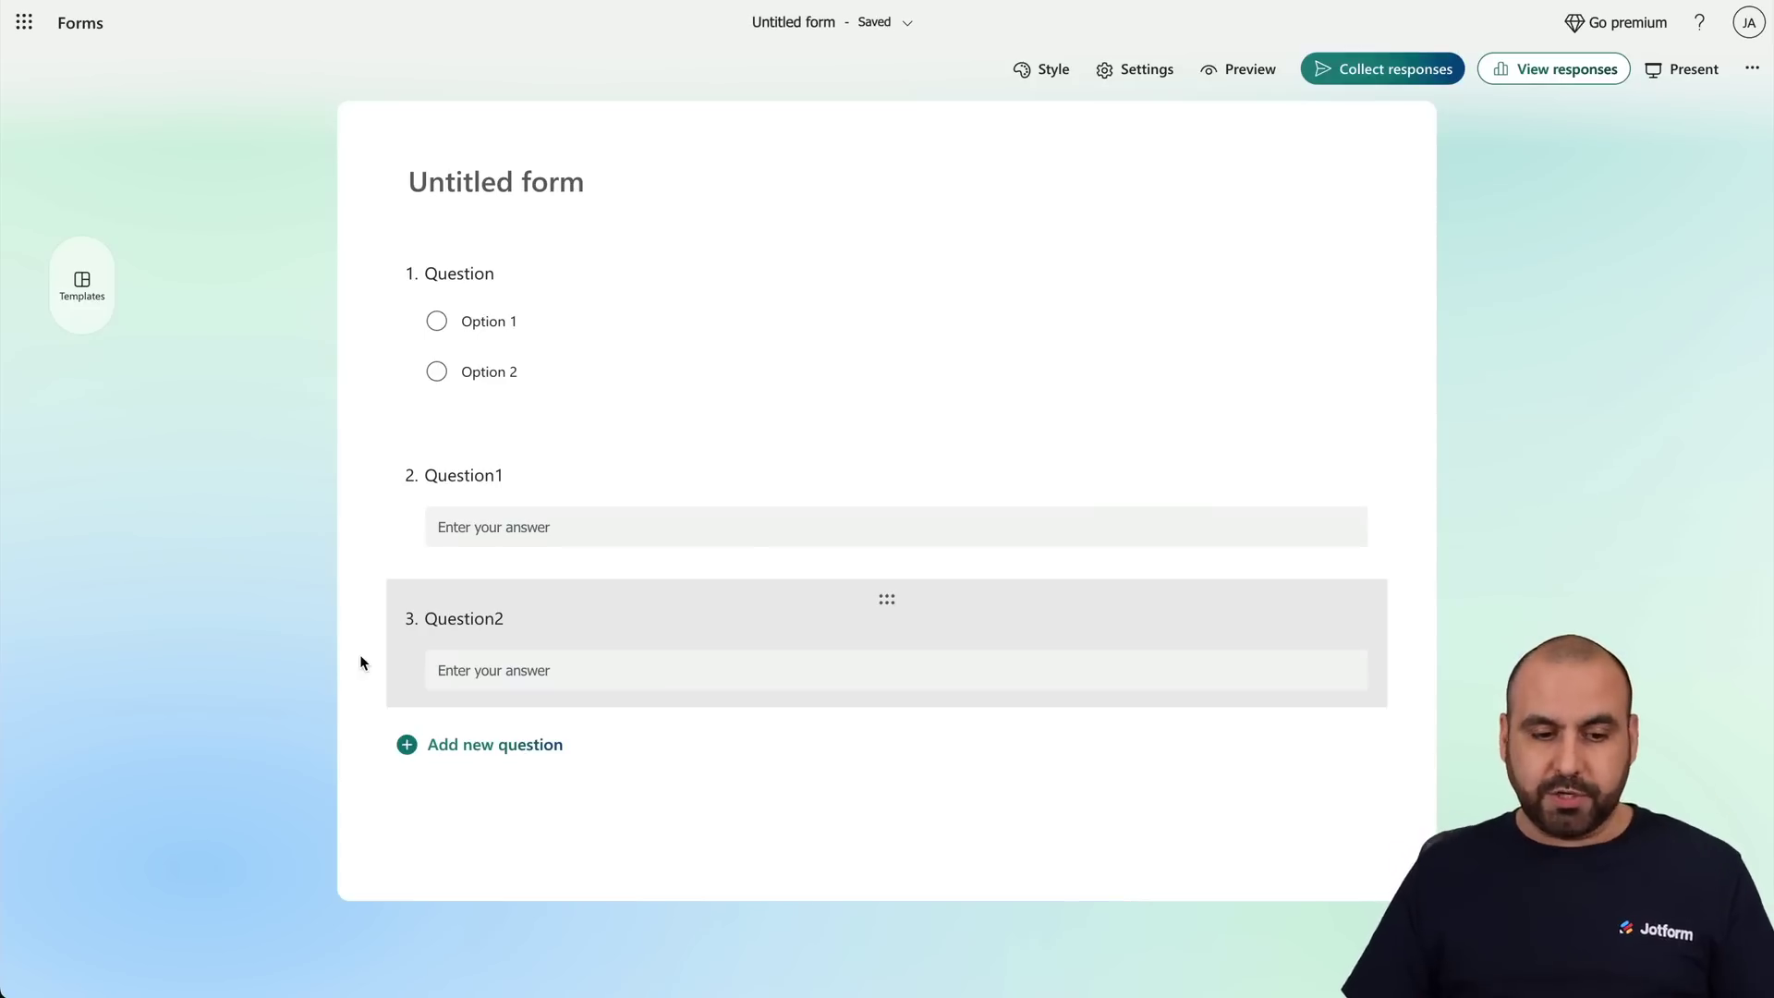
Add a new section after question 3 titled 'section 2'.
{"action": "left_click", "coordinate": [522, 744]}
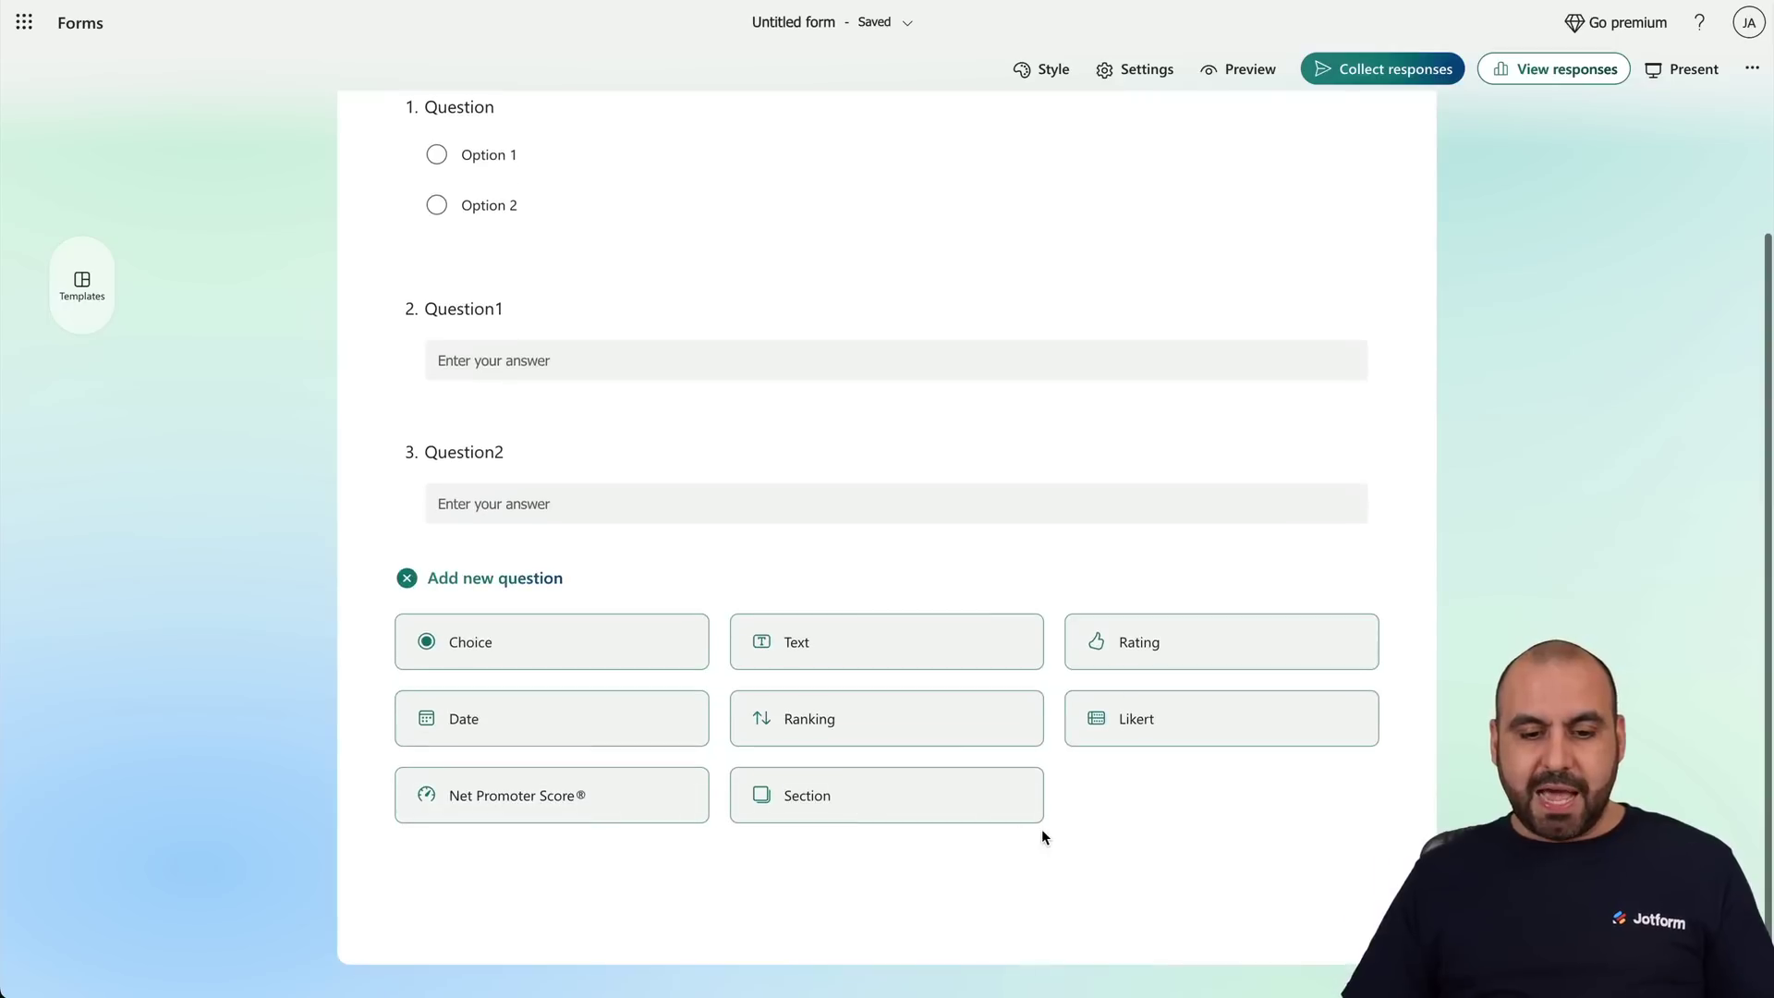
{"action": "left_click", "coordinate": [895, 818]}
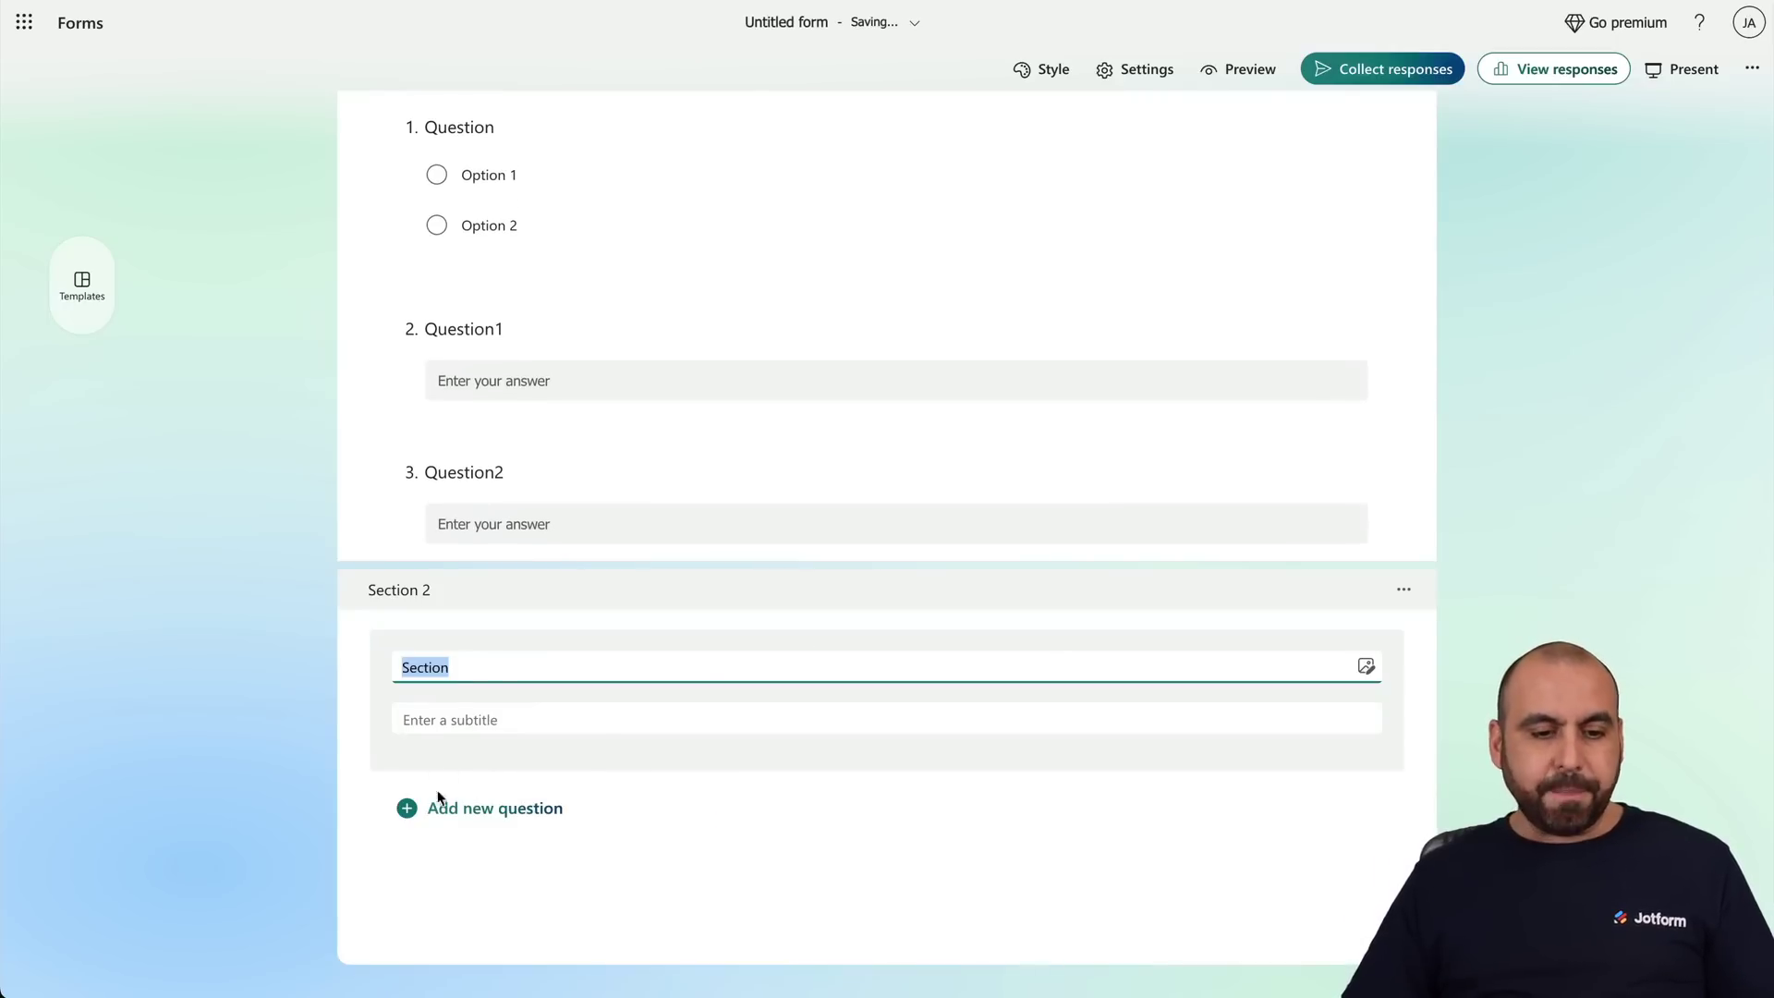
{"action": "type", "text": "sec"}
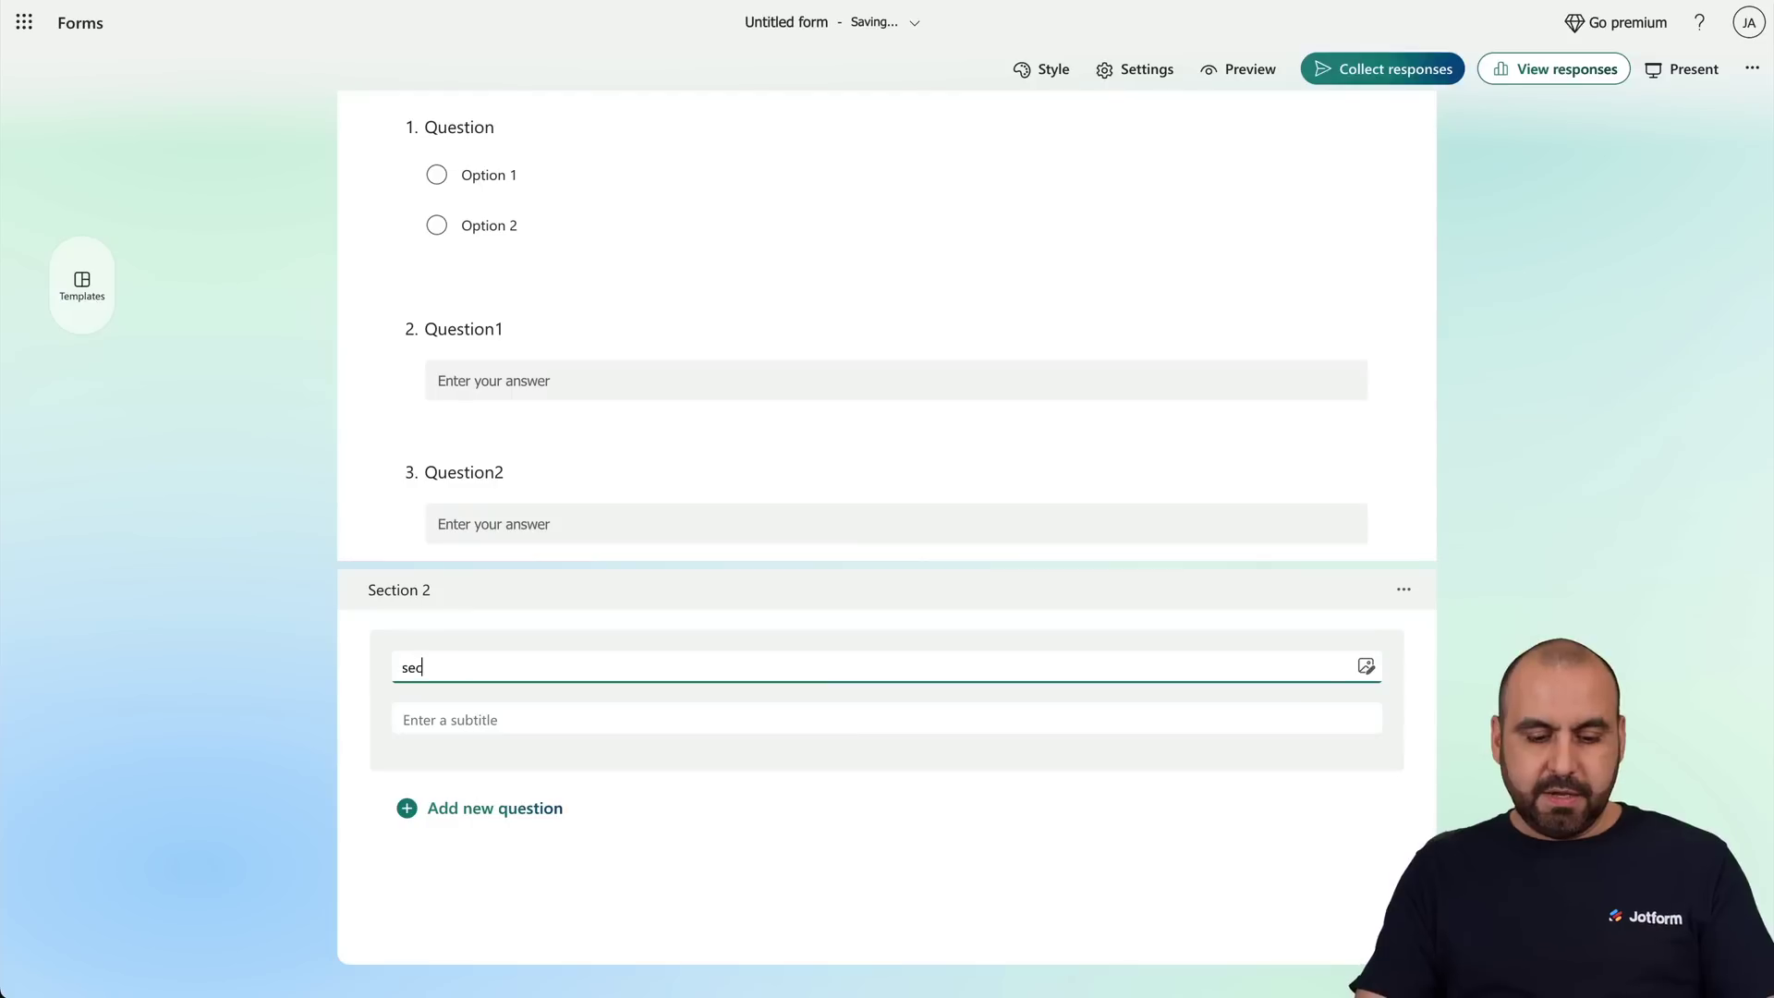
{"action": "type", "text": "tion 2"}
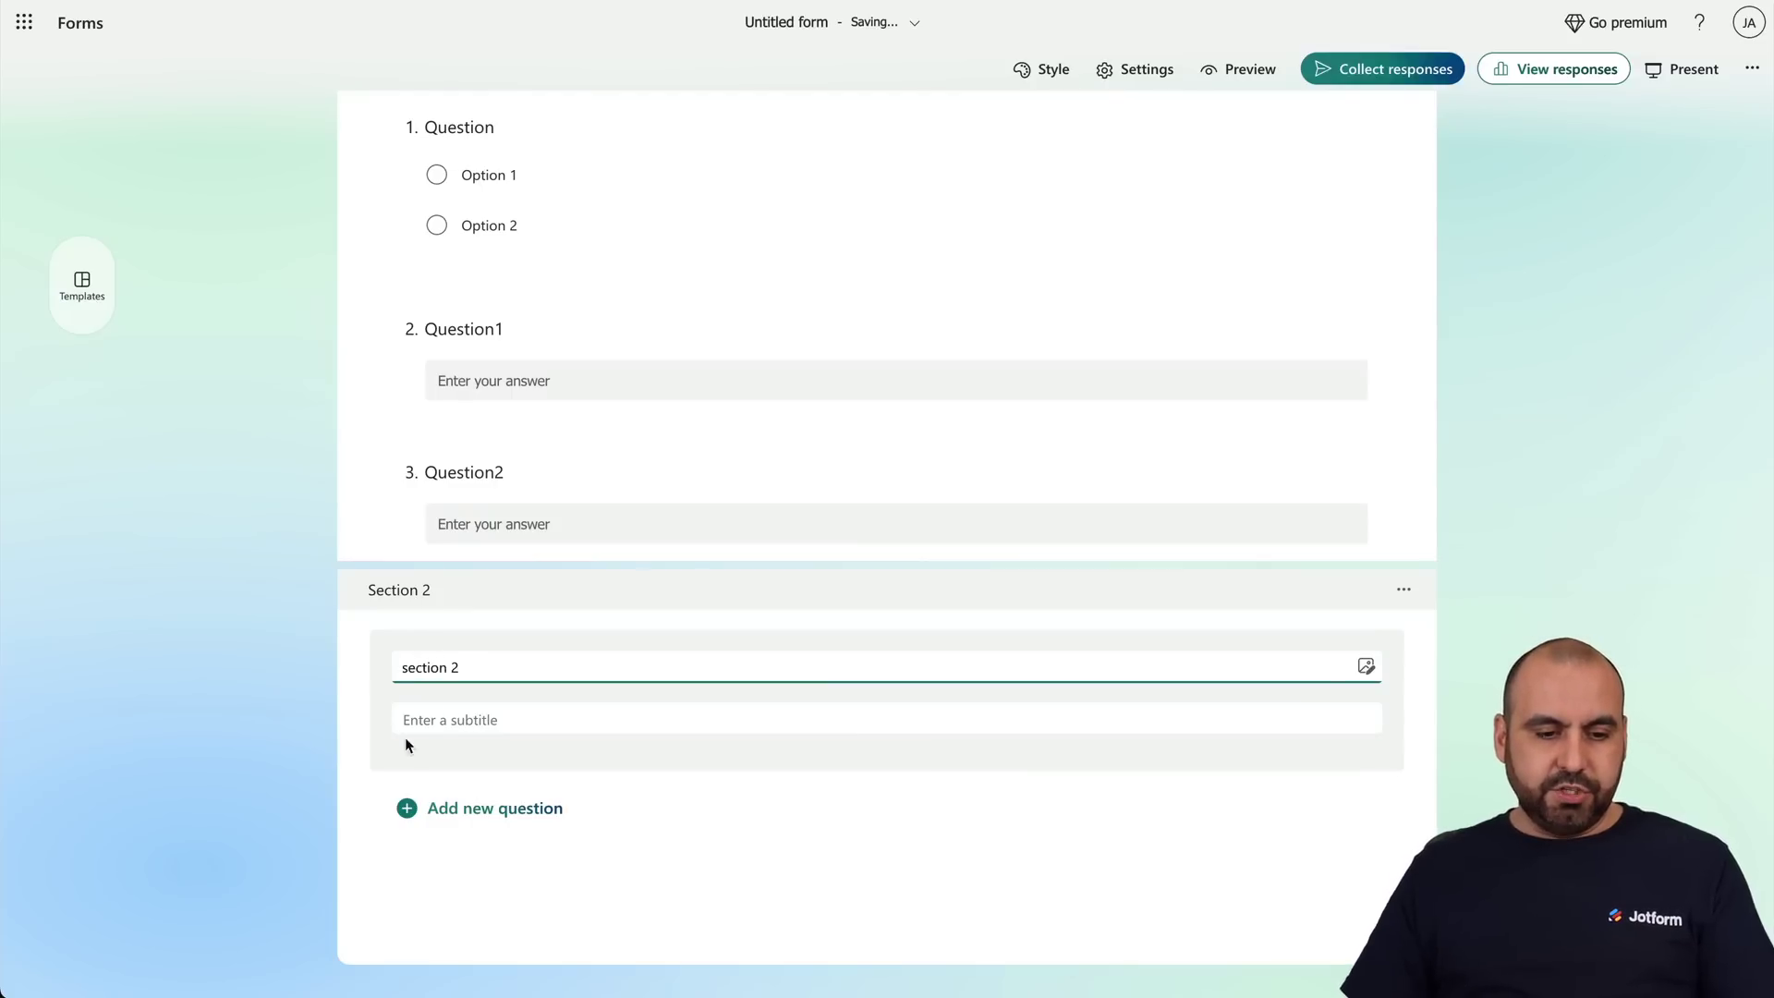
{"action": "left_click", "coordinate": [360, 729]}
Add text question 4 titled 'Question section 2' inside section 2.
{"action": "left_click", "coordinate": [519, 817]}
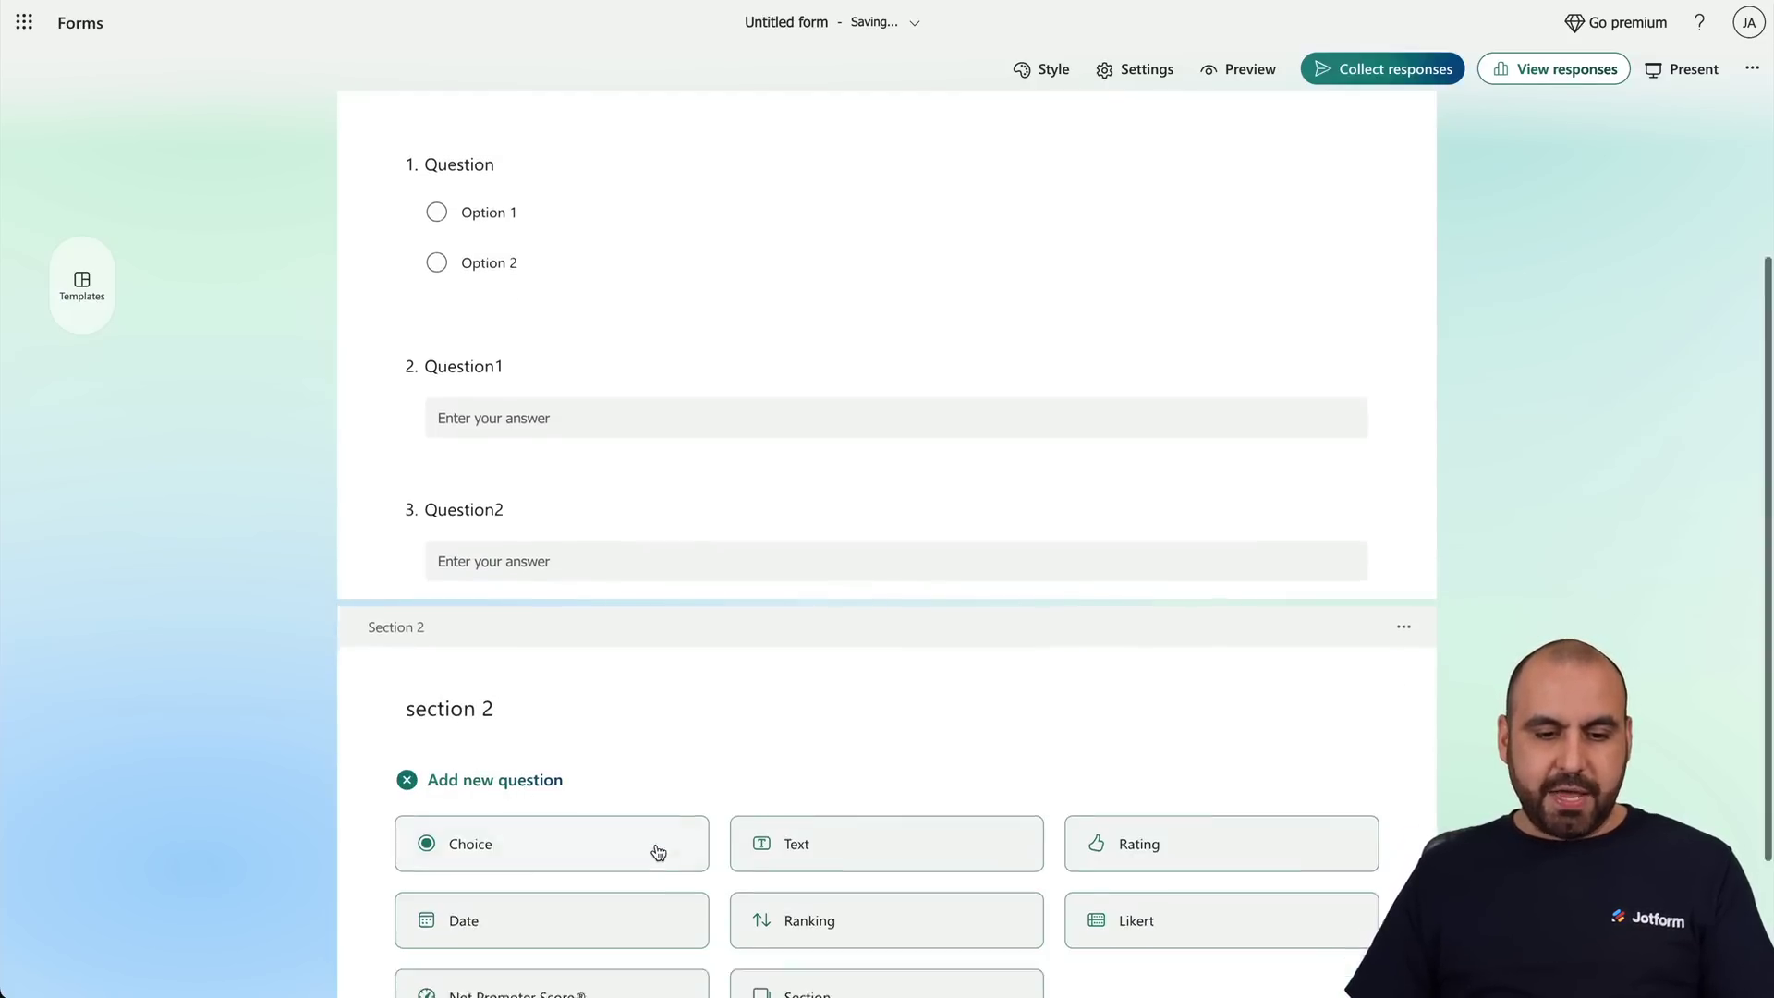
{"action": "left_click", "coordinate": [861, 667]}
{"action": "left_click", "coordinate": [524, 648]}
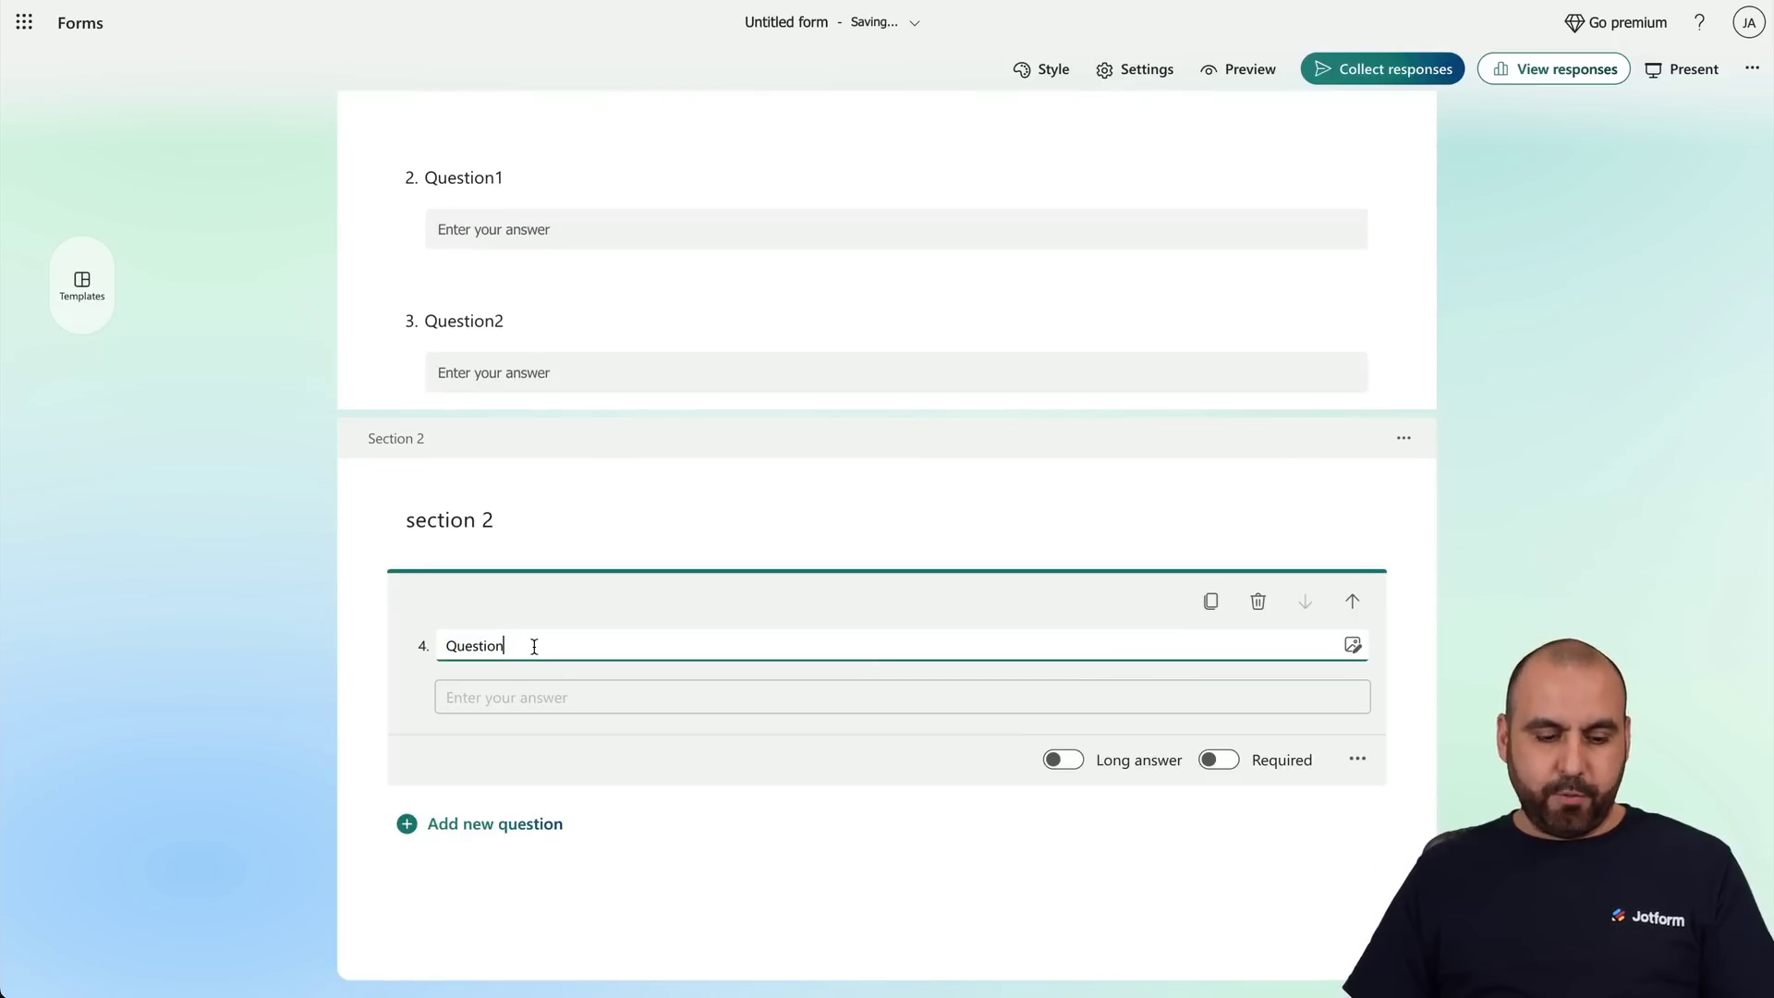
{"action": "type", "text": "section 2"}
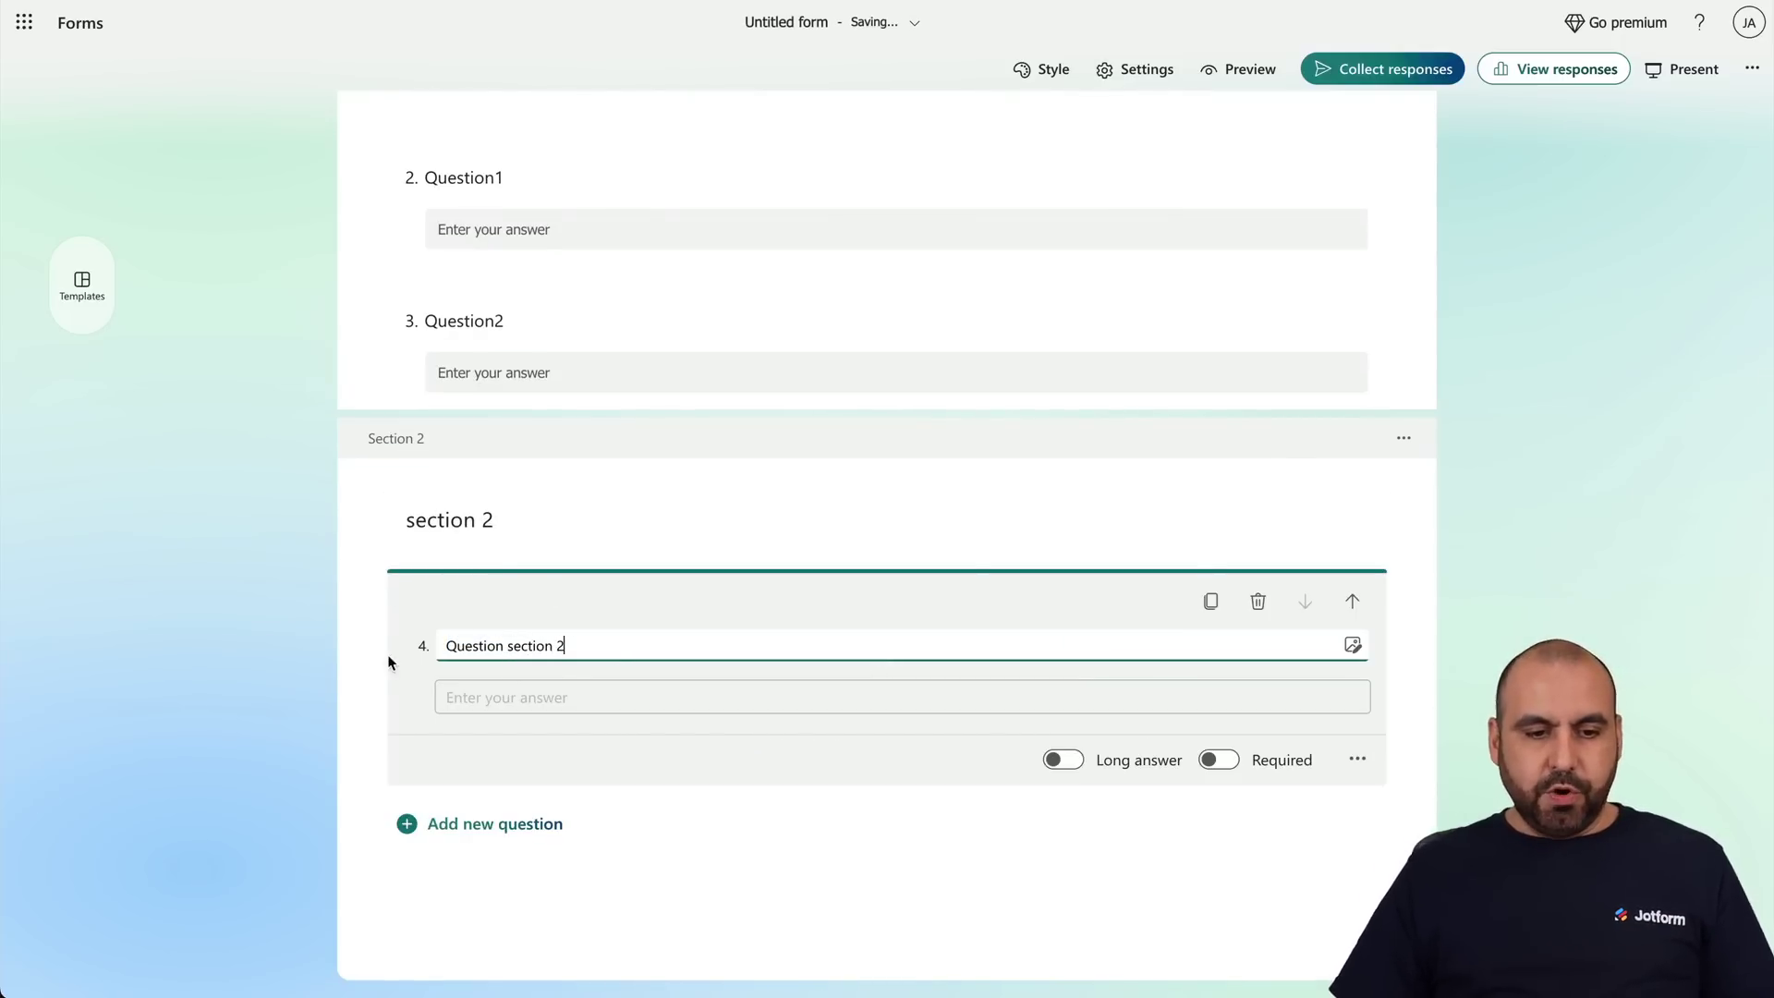
{"action": "left_click", "coordinate": [386, 654]}
{"action": "scroll", "coordinate": [382, 660], "scroll_direction": "up", "scroll_amount": 5}
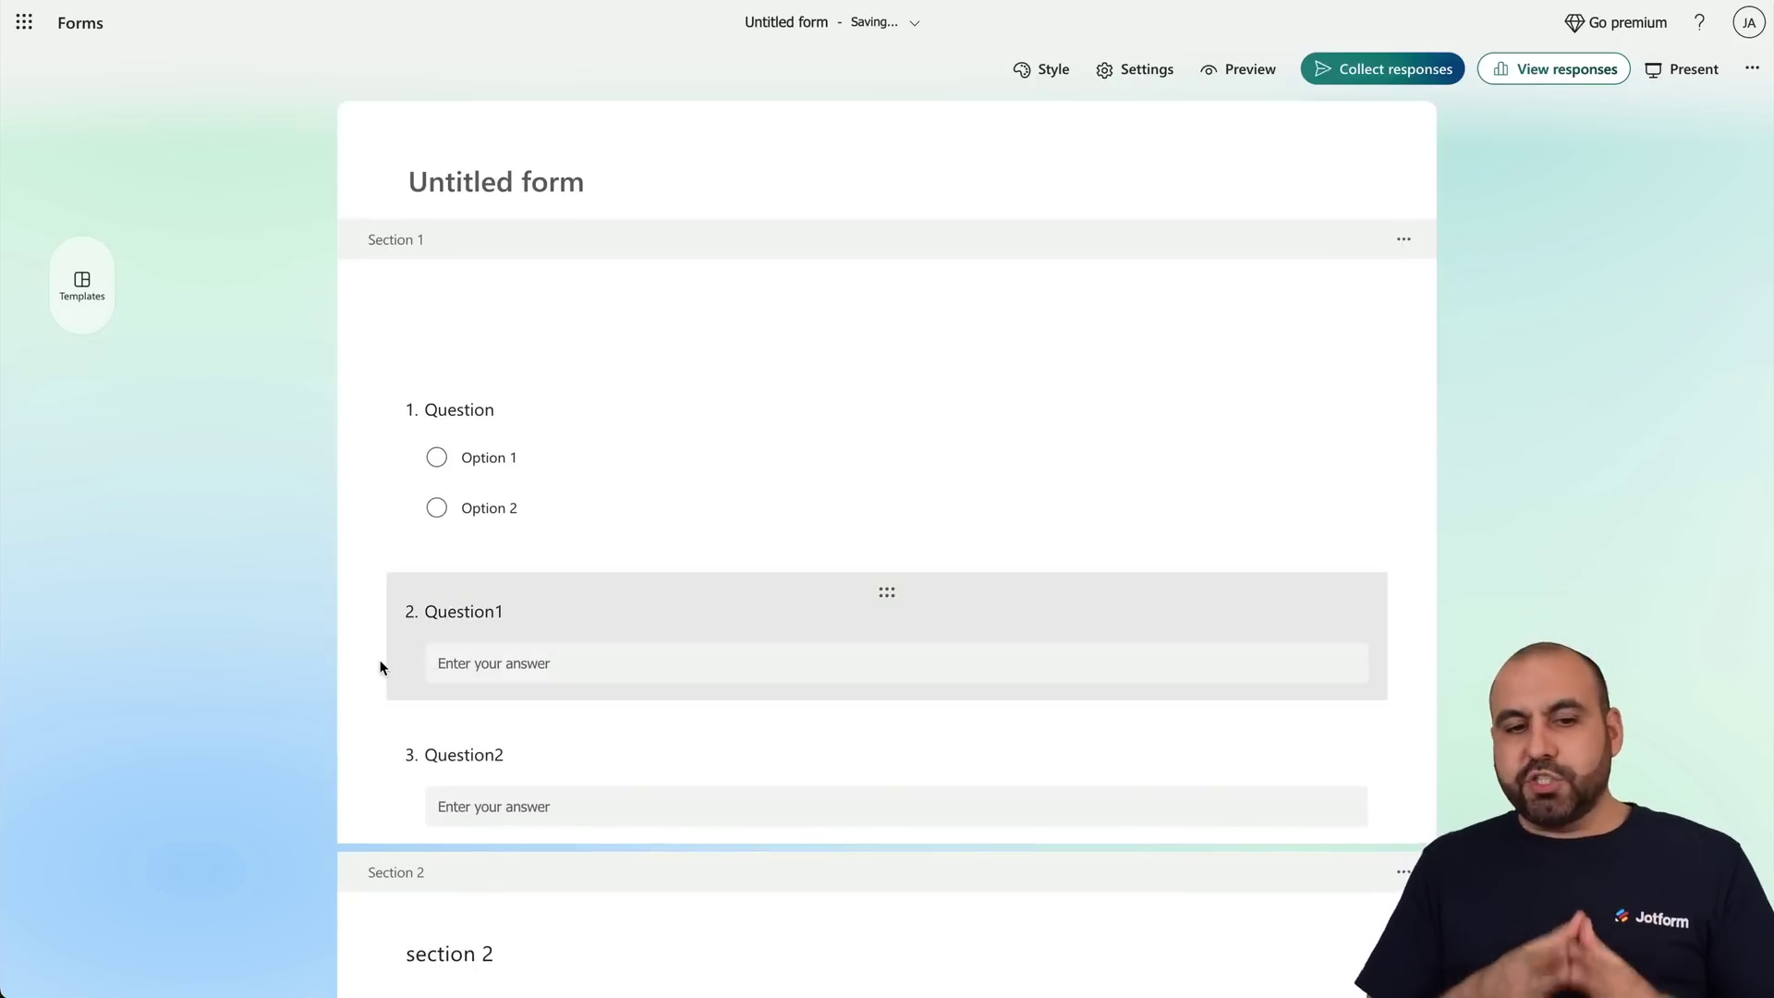
Give question 1 a third choice, Option 3, and bring up Branching options.
{"action": "left_click", "coordinate": [1090, 456]}
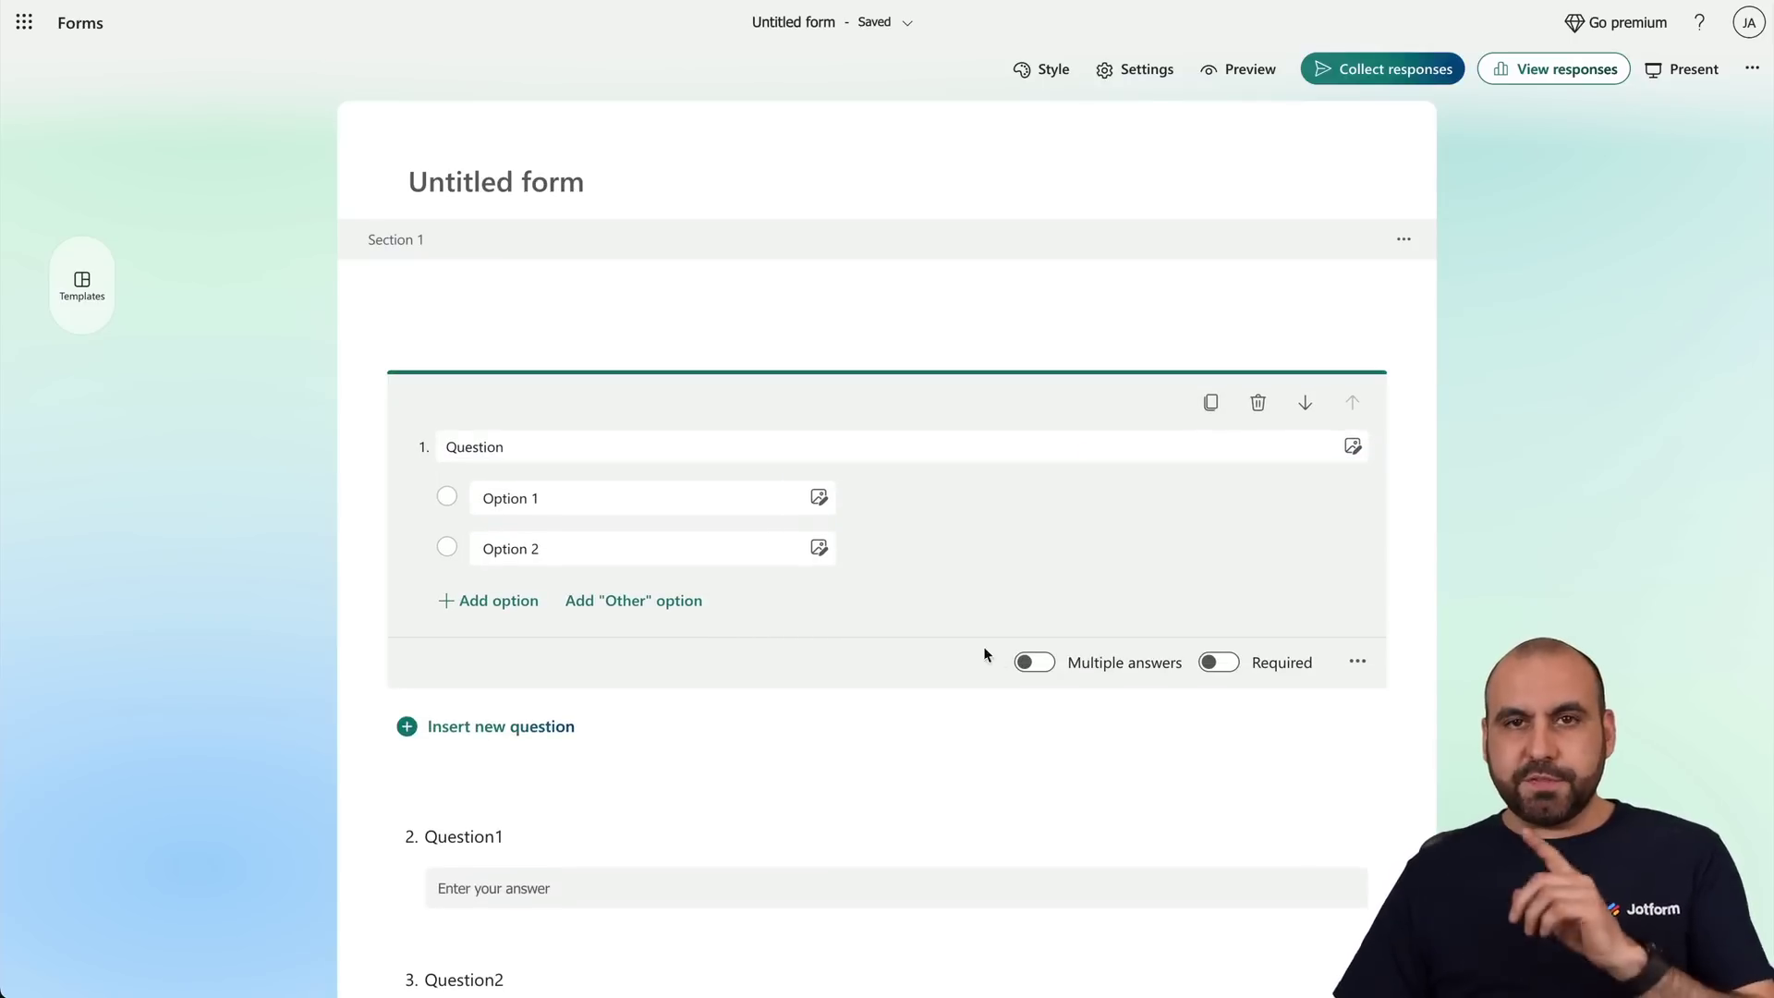
{"action": "left_click", "coordinate": [499, 601]}
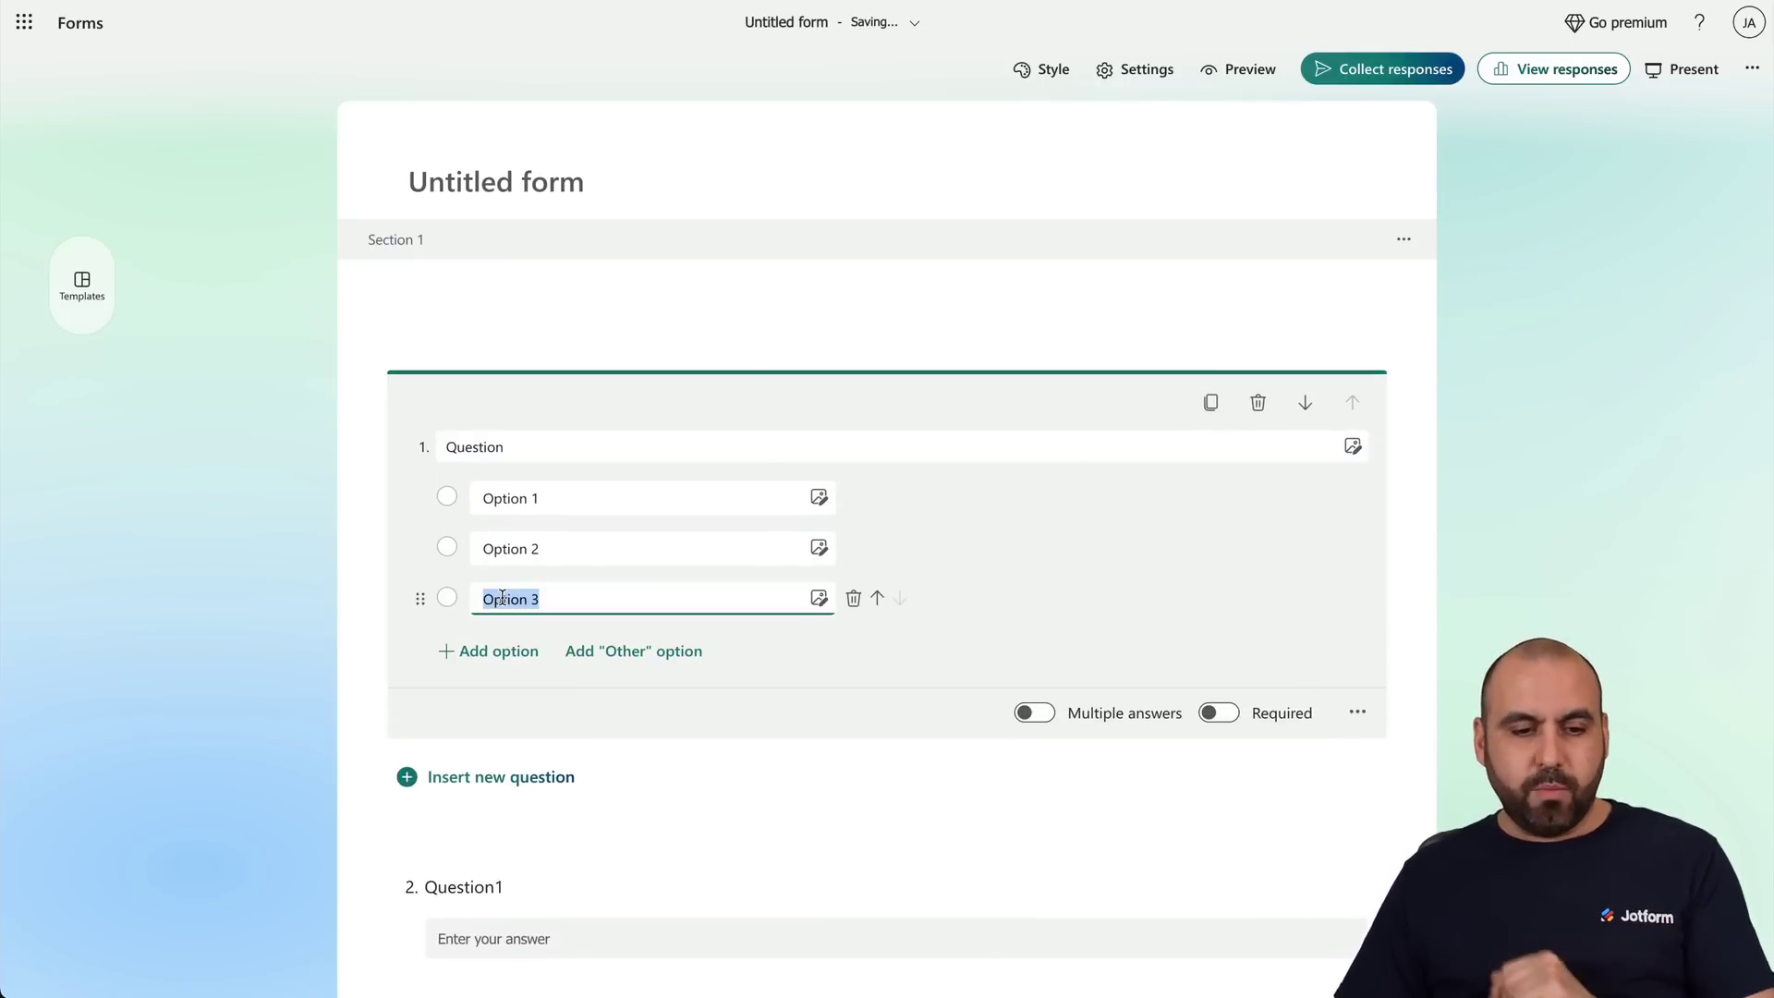
{"action": "left_click", "coordinate": [1301, 695]}
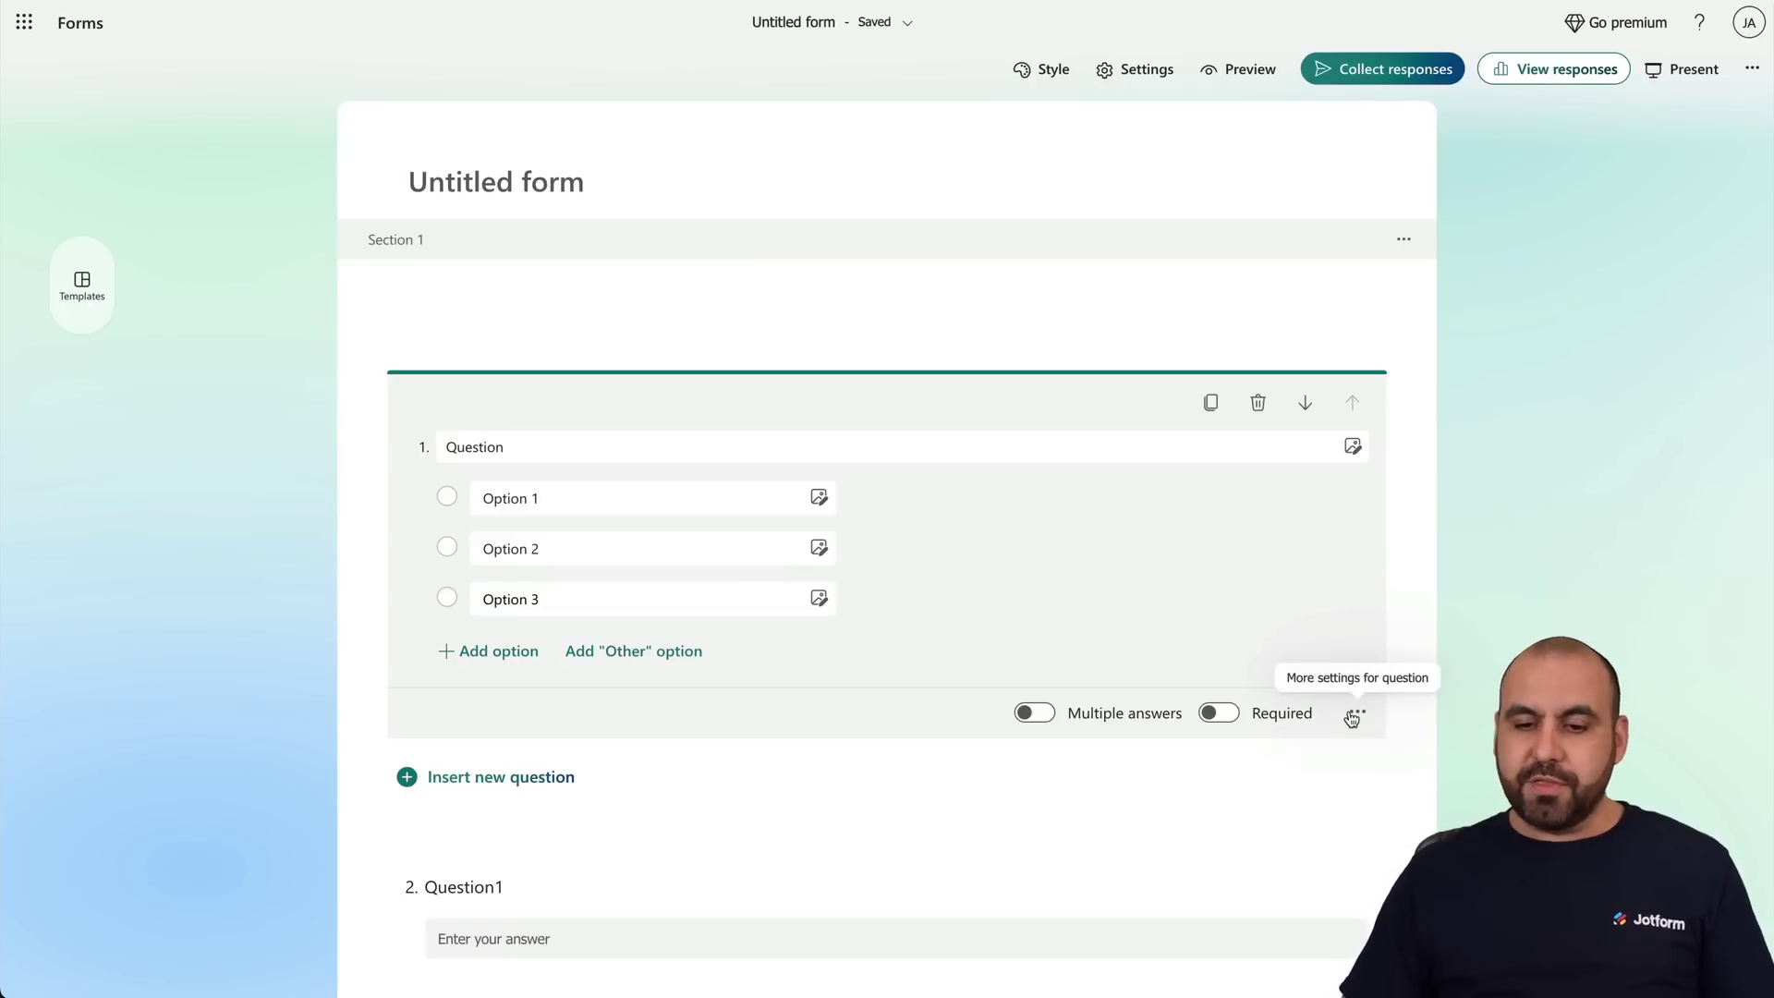
{"action": "left_click", "coordinate": [1357, 717]}
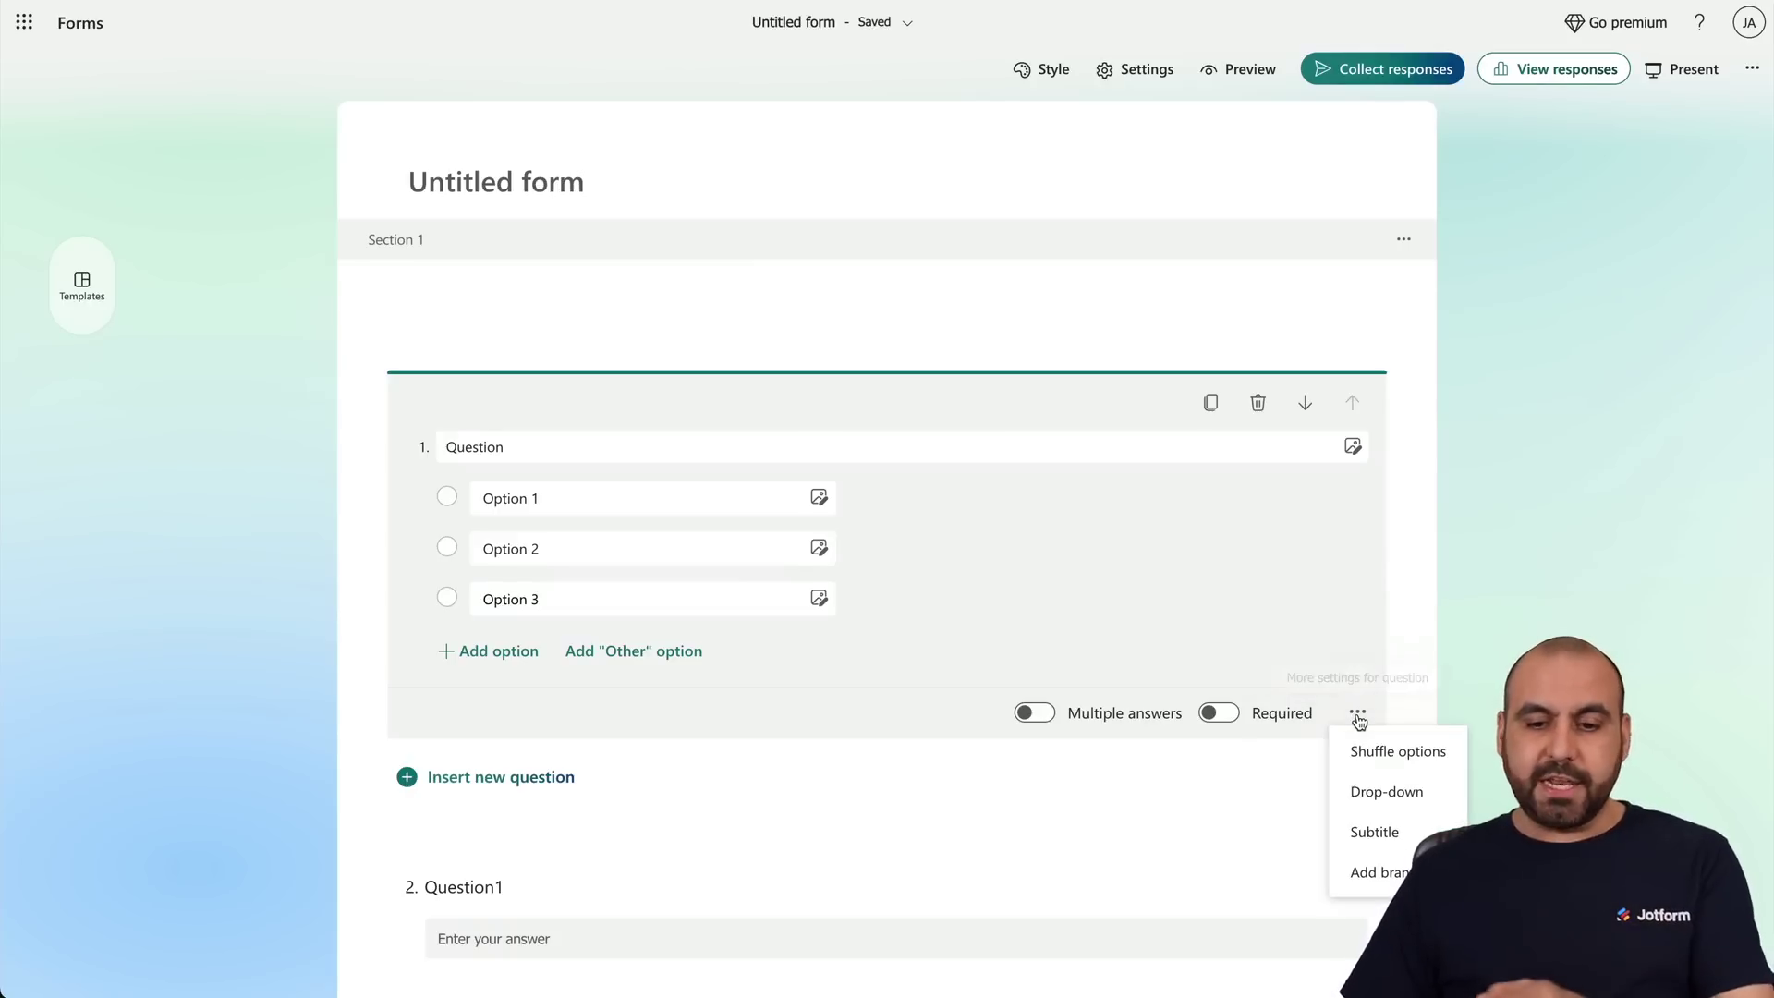
{"action": "left_click", "coordinate": [1390, 876]}
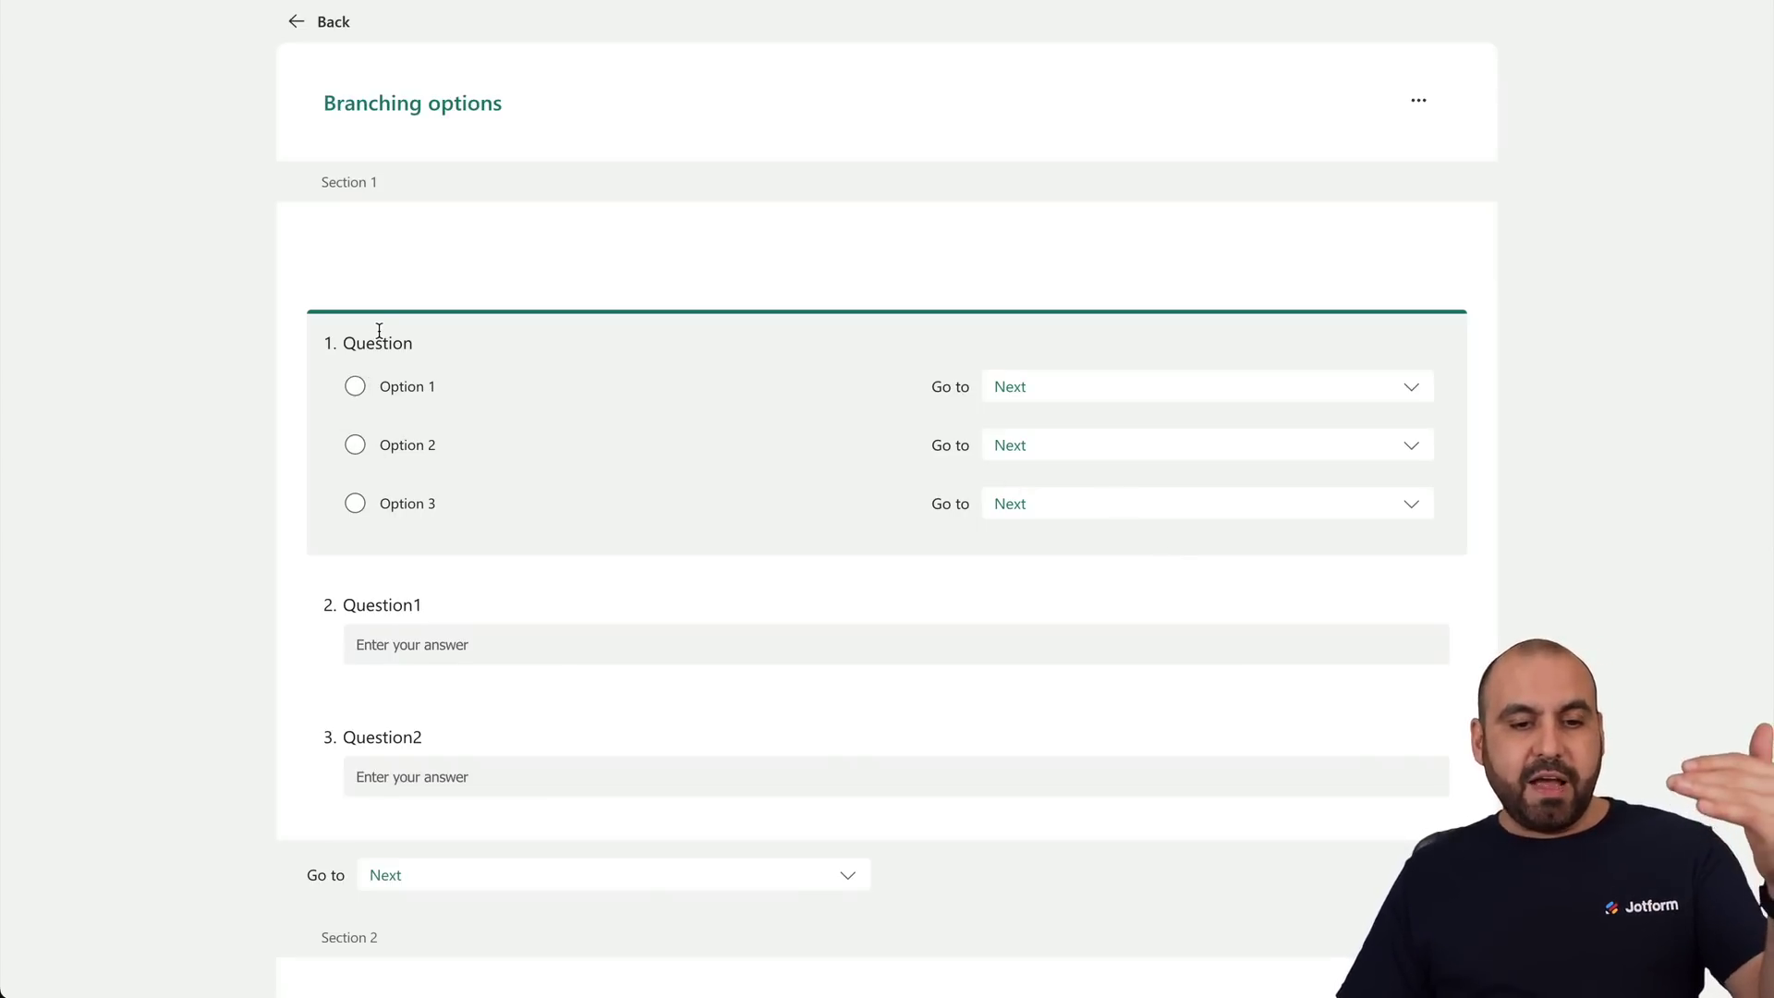
Check each question's branching, leaving question 2 on Next and returning to question 1.
{"action": "left_click", "coordinate": [585, 652]}
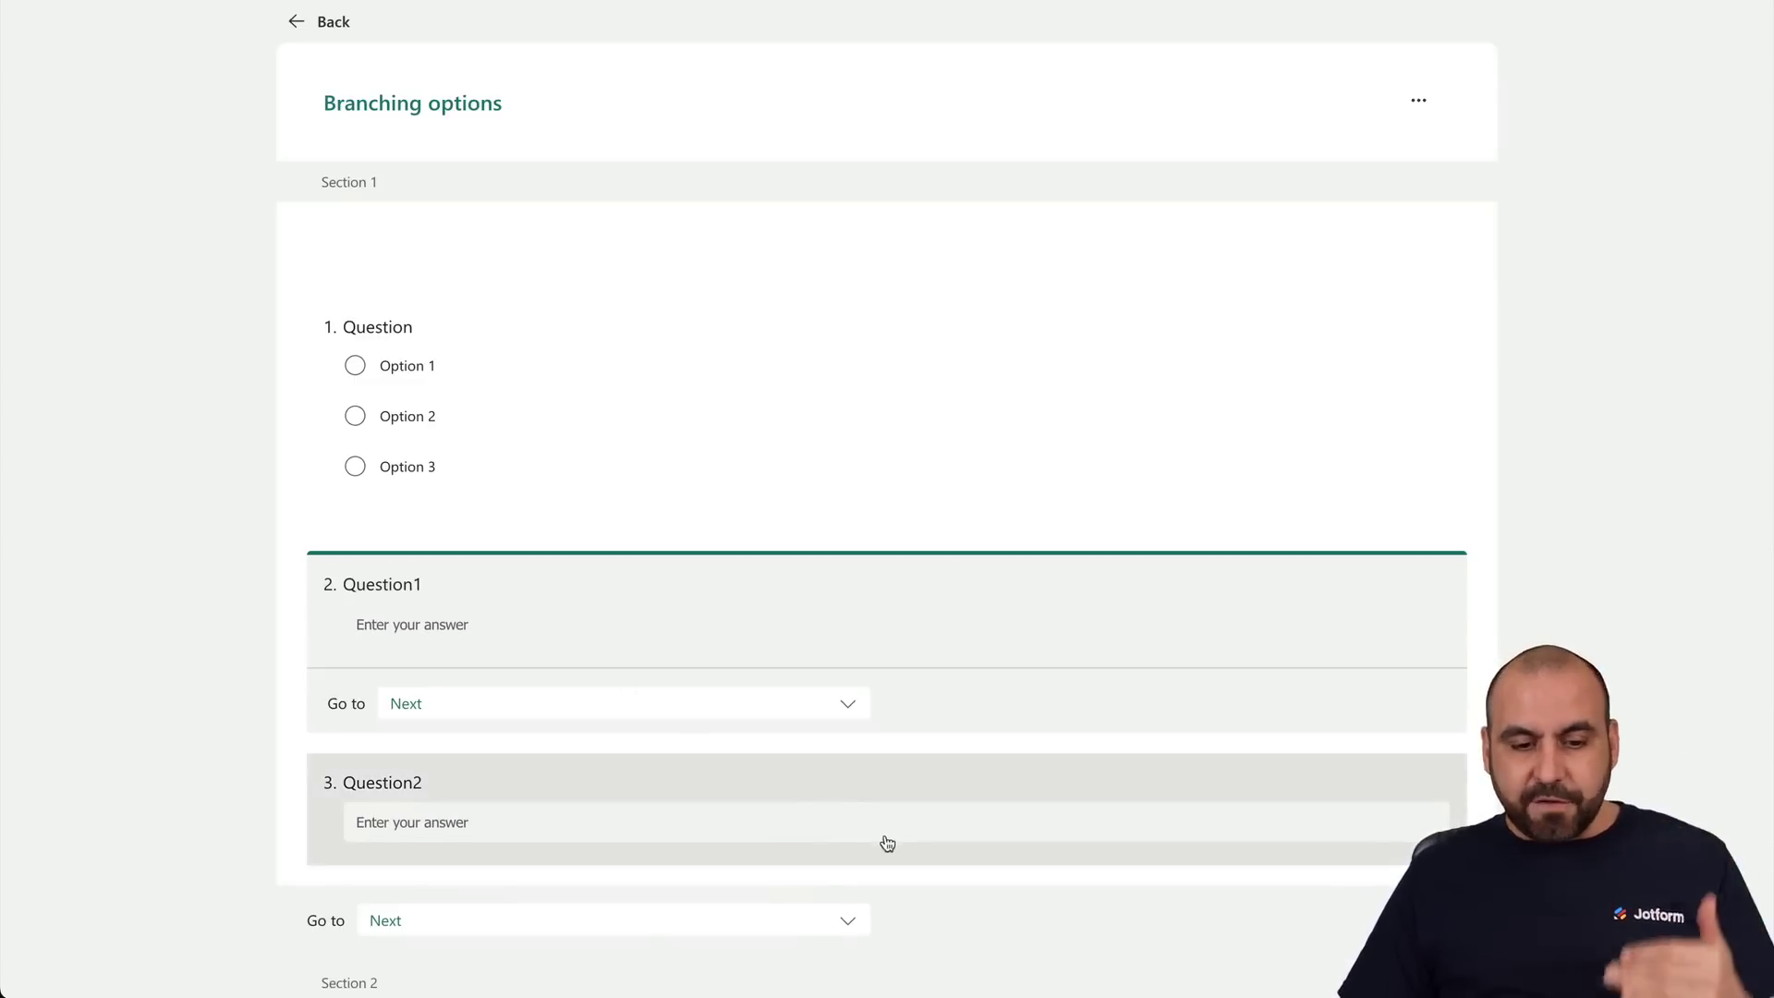
{"action": "left_click", "coordinate": [887, 839]}
{"action": "left_click", "coordinate": [713, 455]}
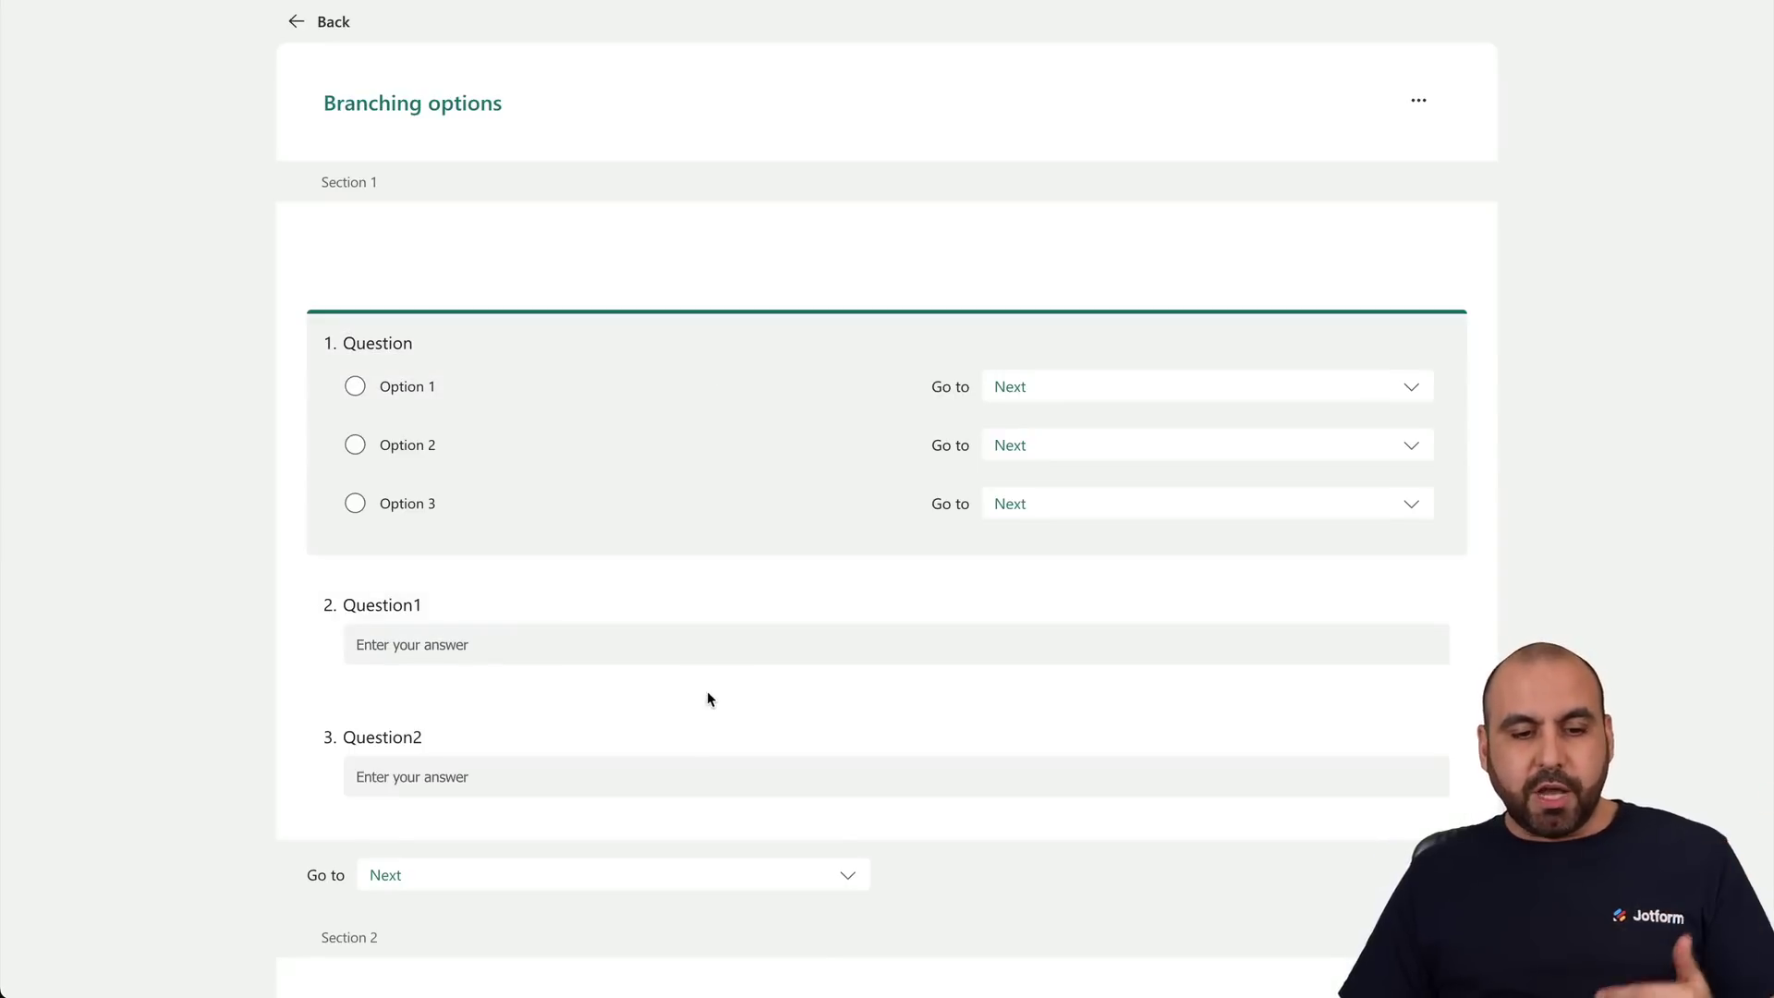
{"action": "left_click", "coordinate": [706, 690]}
{"action": "left_click", "coordinate": [627, 709]}
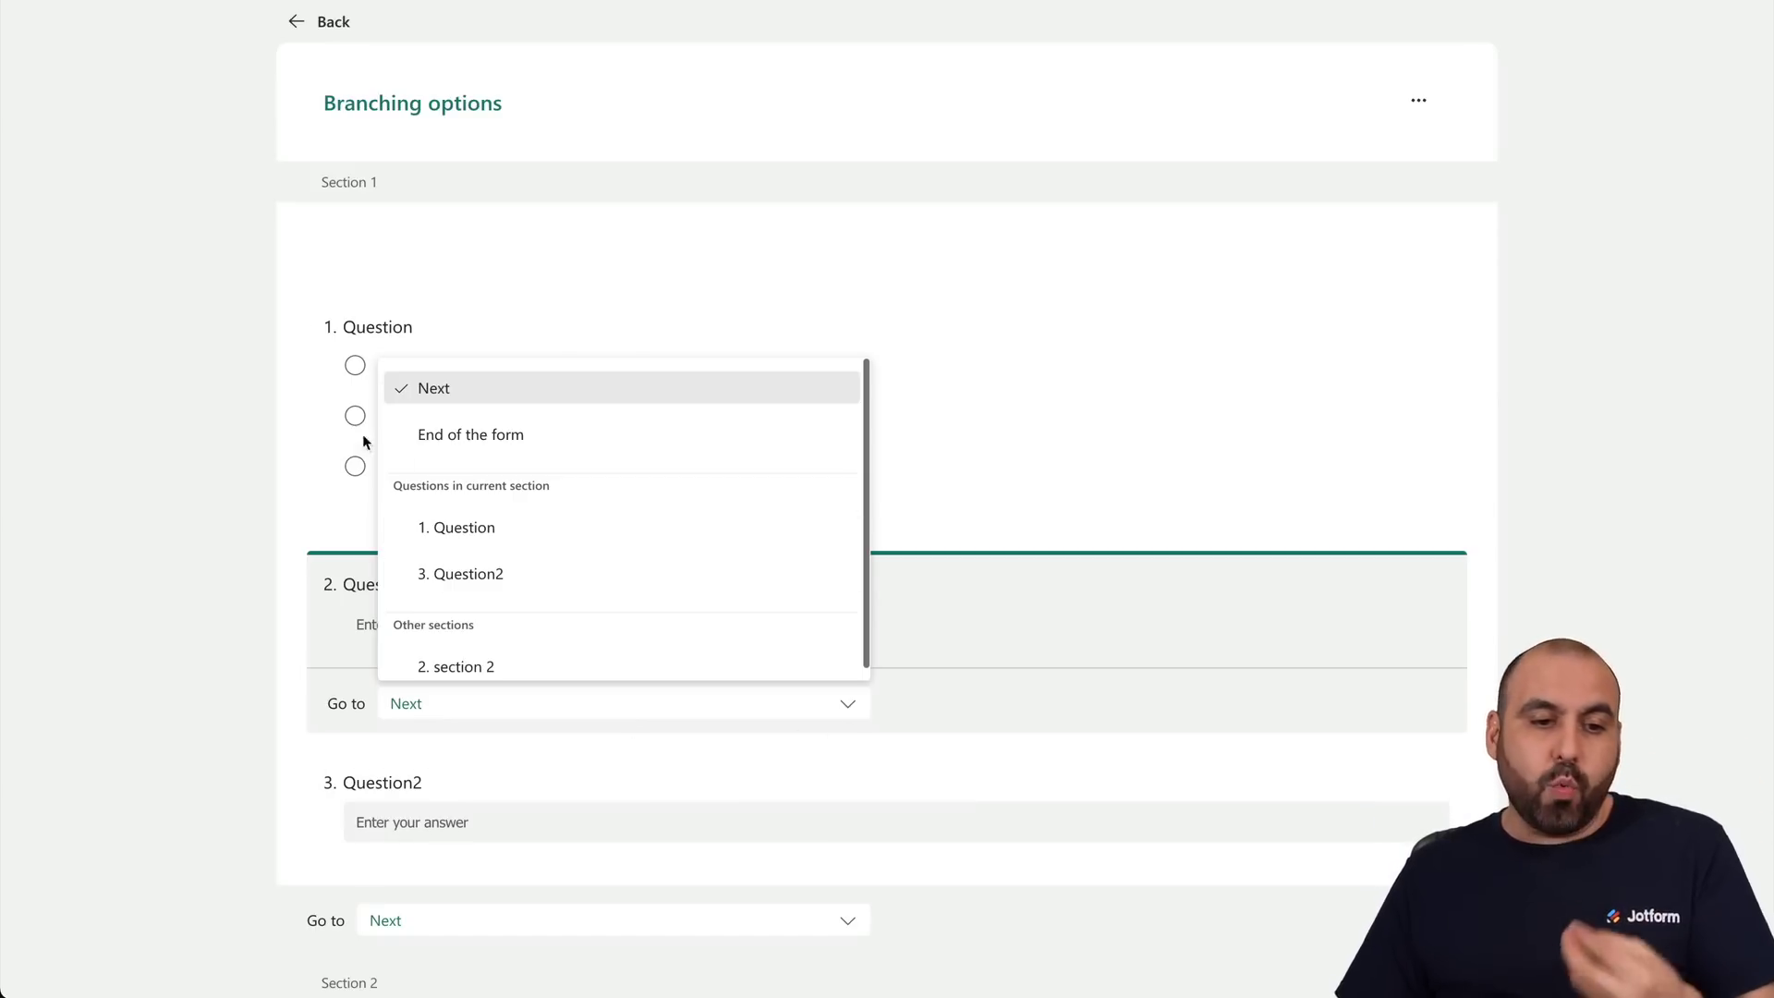
{"action": "left_click", "coordinate": [239, 412]}
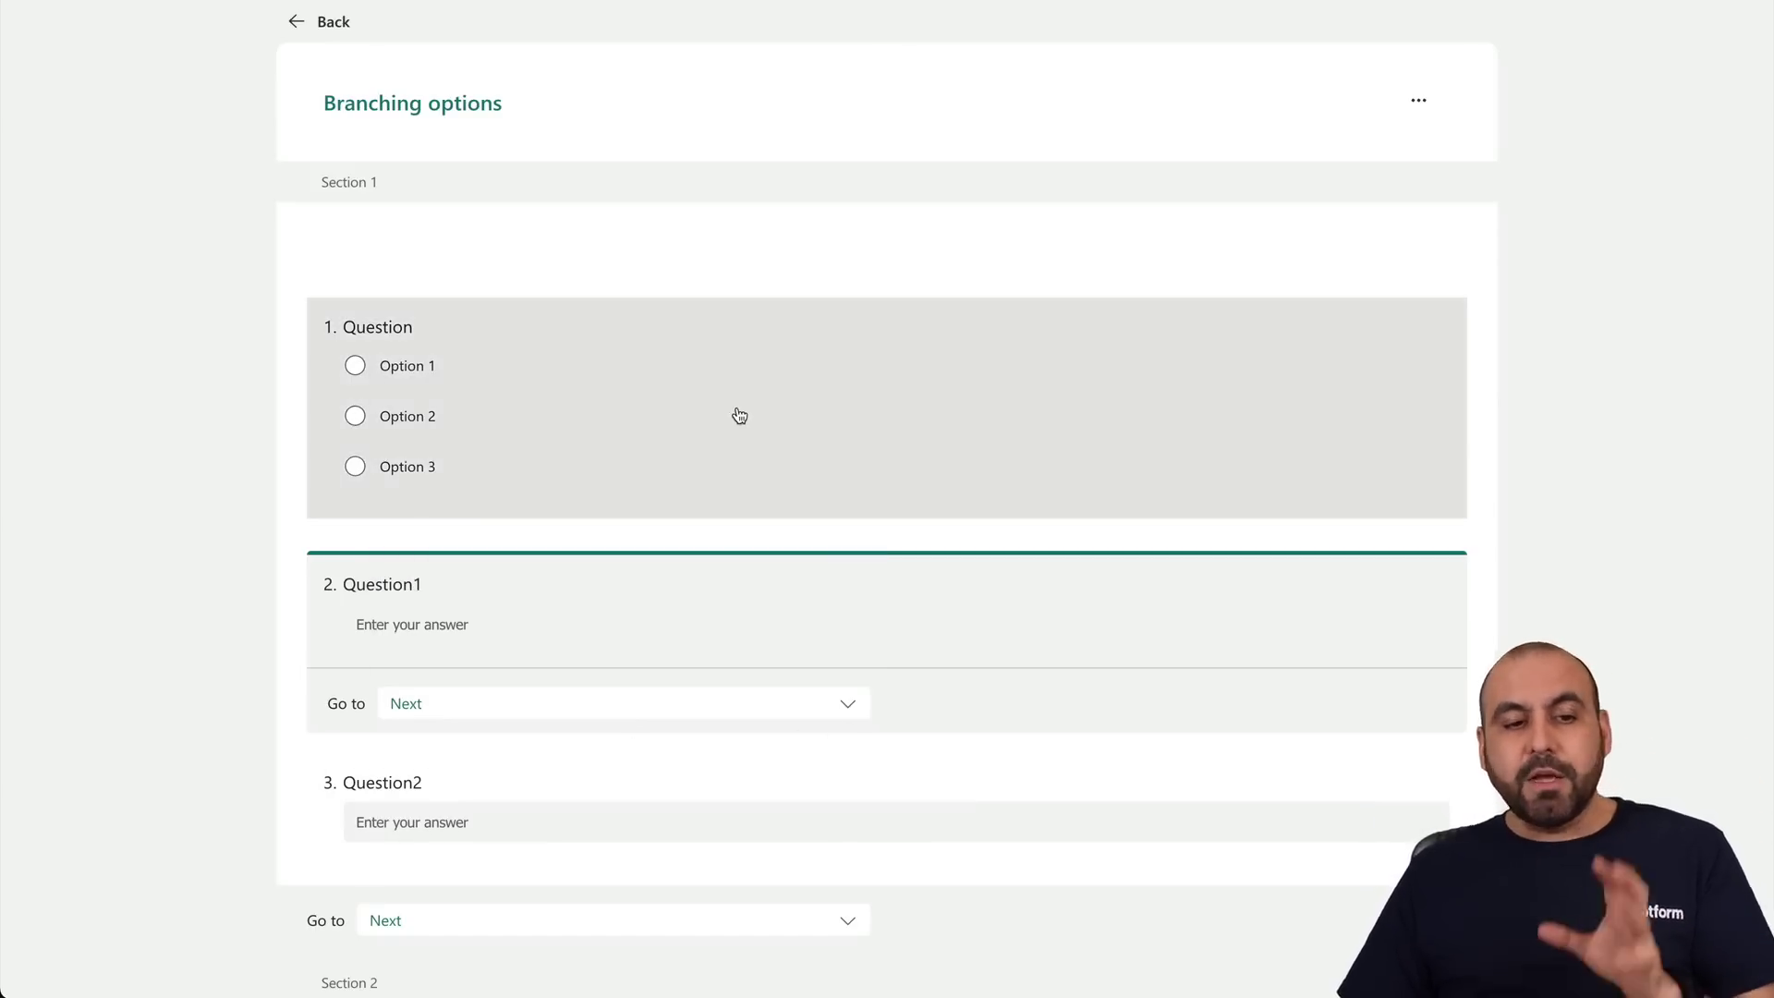
{"action": "left_click", "coordinate": [736, 413]}
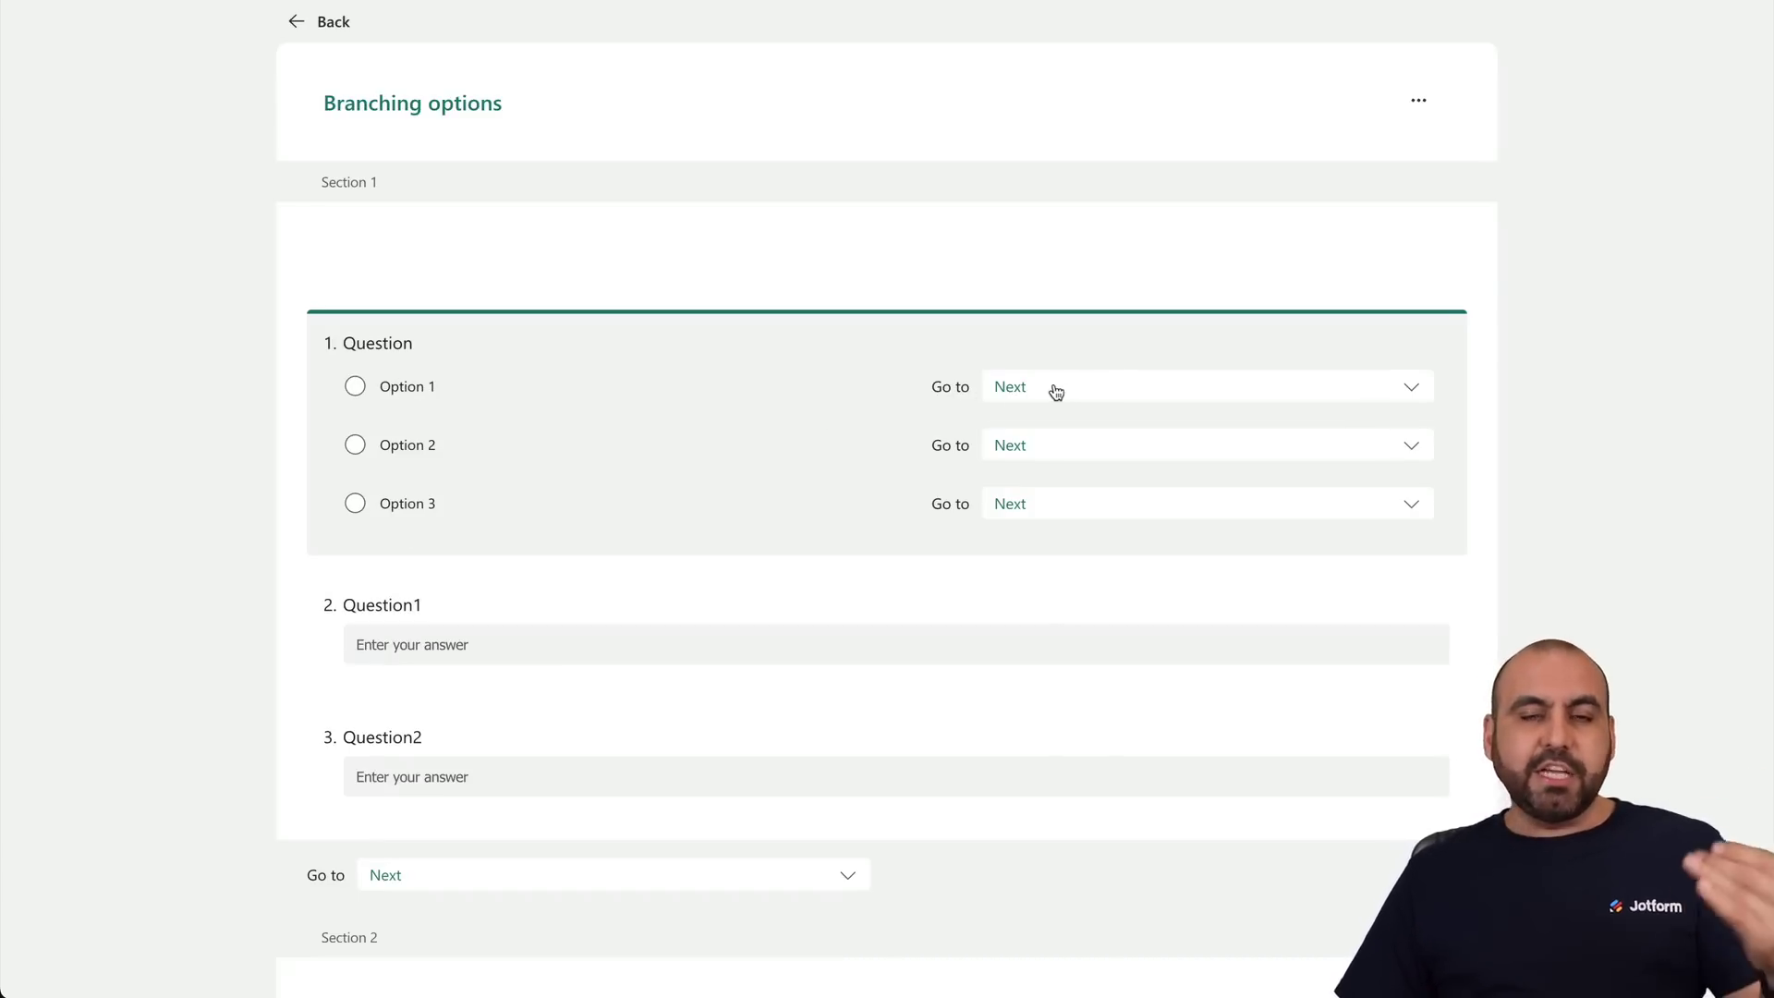
Route Option 1 to Question1, Option 2 to Question2, and Option 3 to section 2.
{"action": "left_click", "coordinate": [1183, 390]}
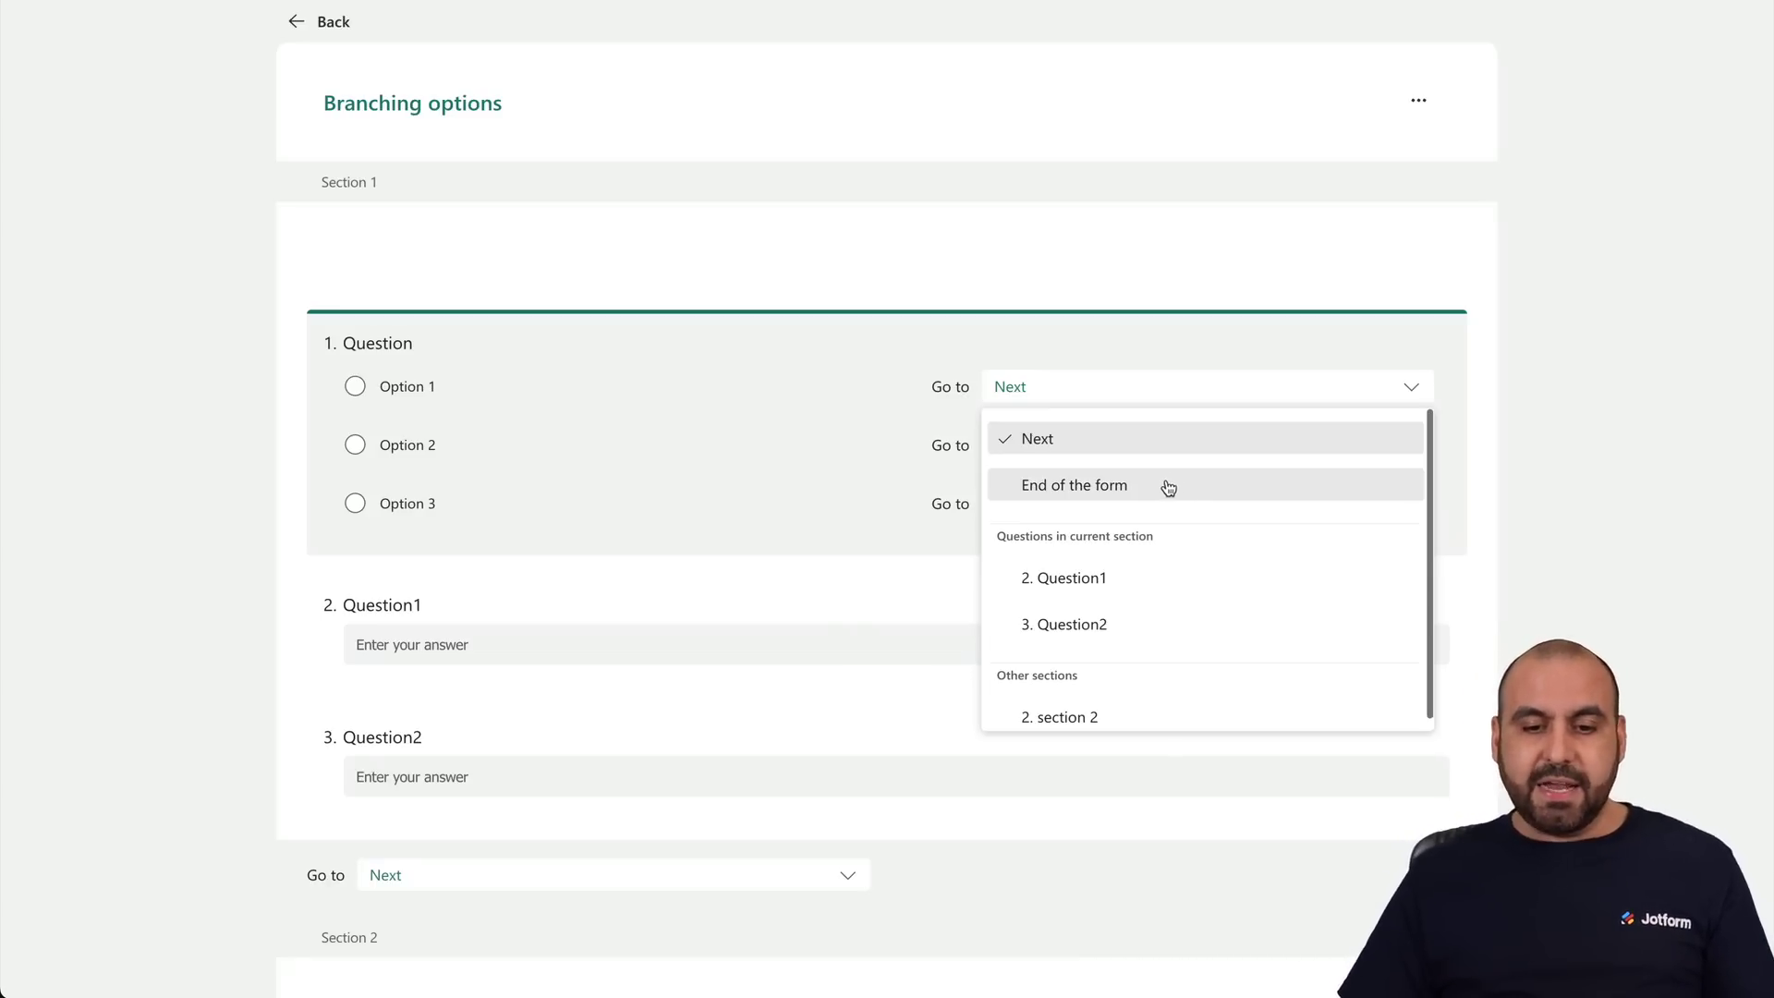
{"action": "left_click", "coordinate": [1139, 585]}
{"action": "left_click", "coordinate": [1054, 460]}
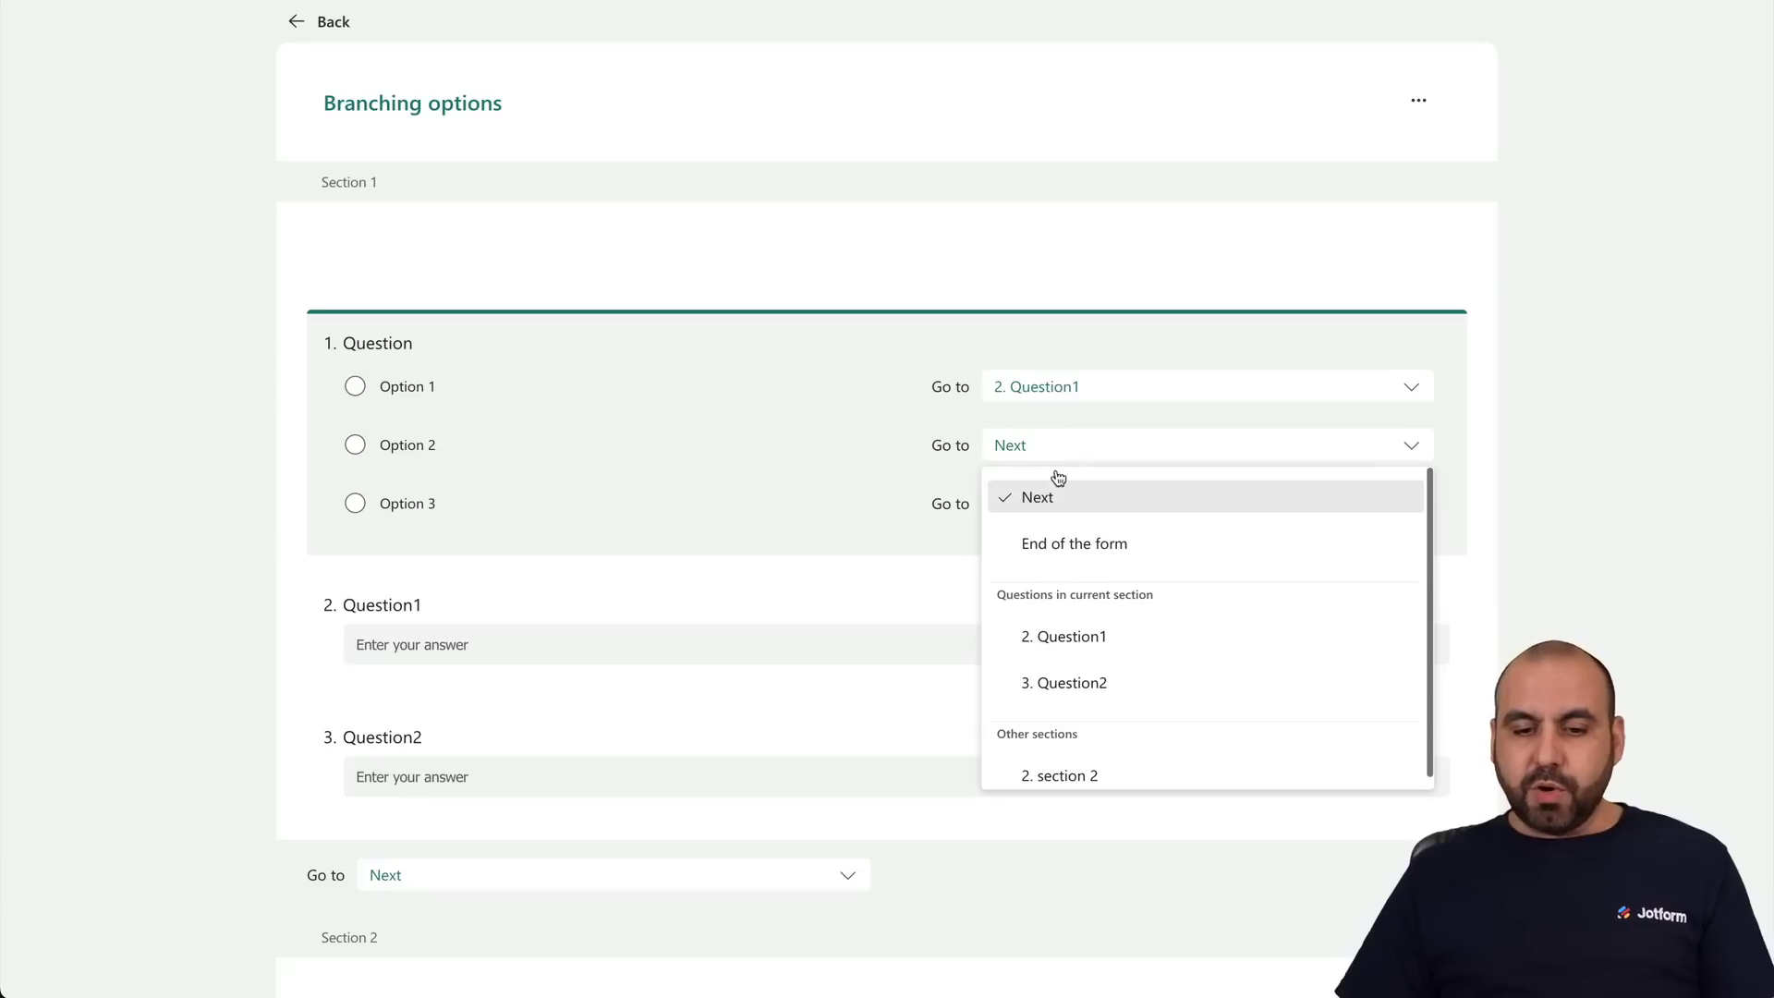
{"action": "left_click", "coordinate": [1160, 695]}
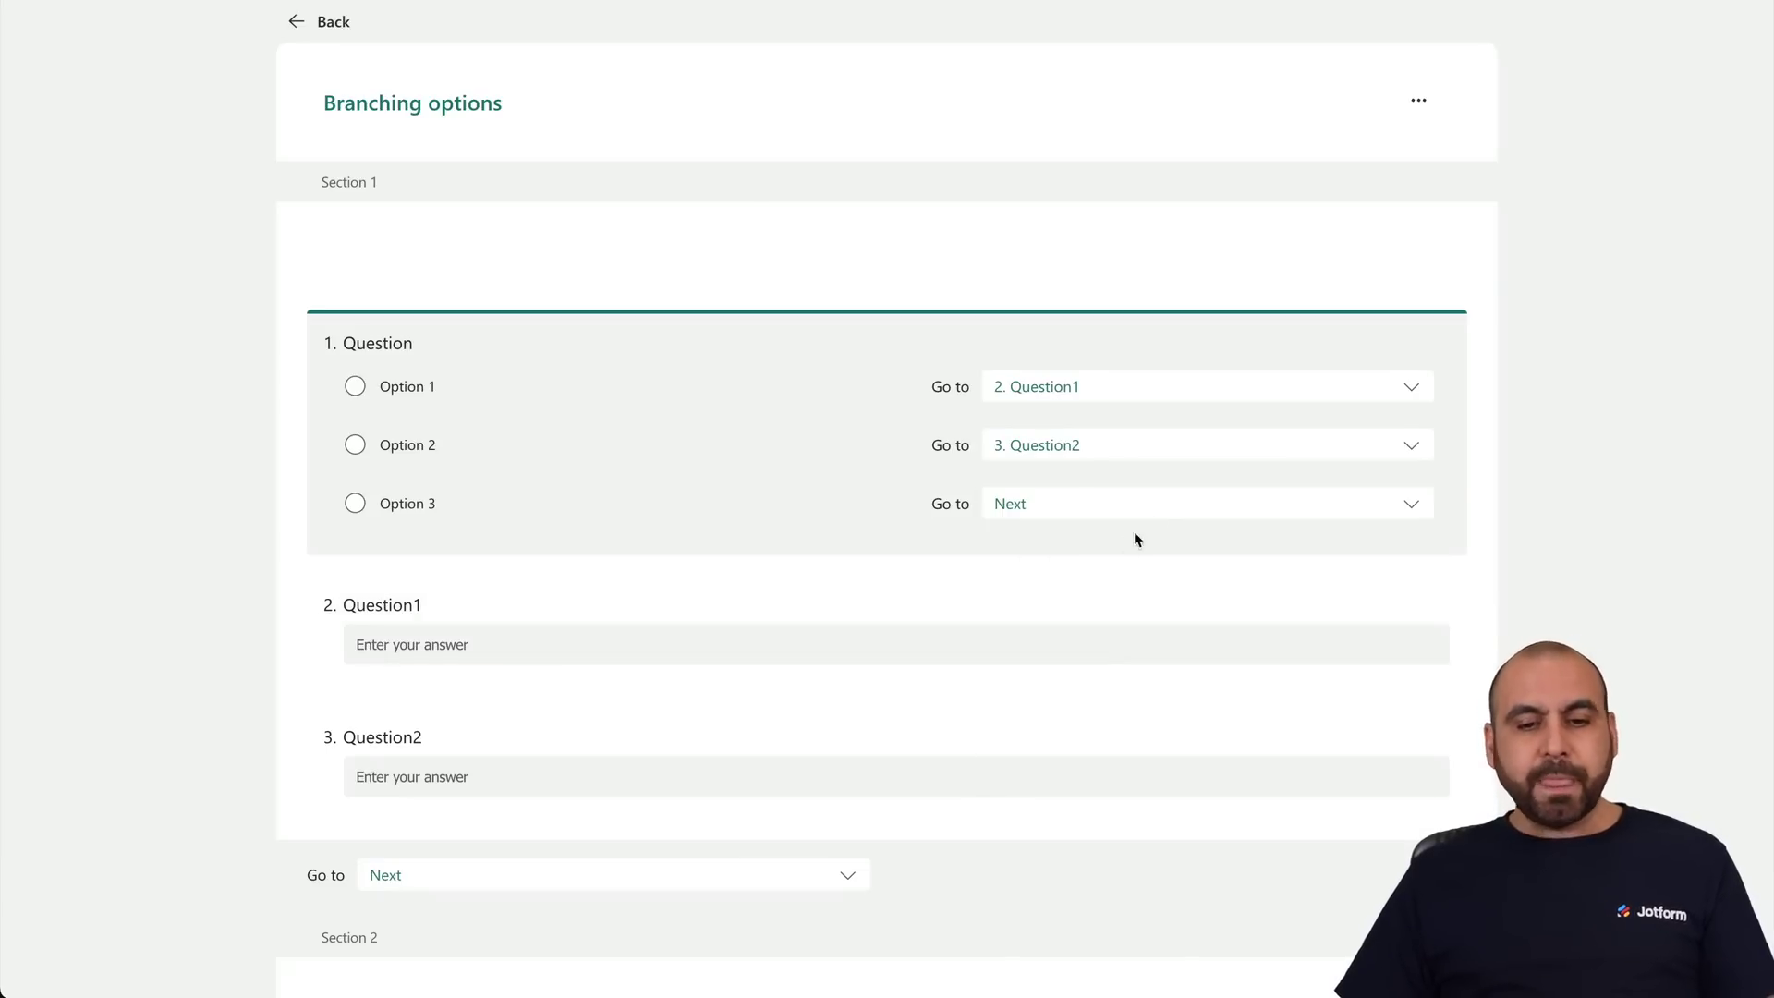
{"action": "left_click", "coordinate": [1159, 520]}
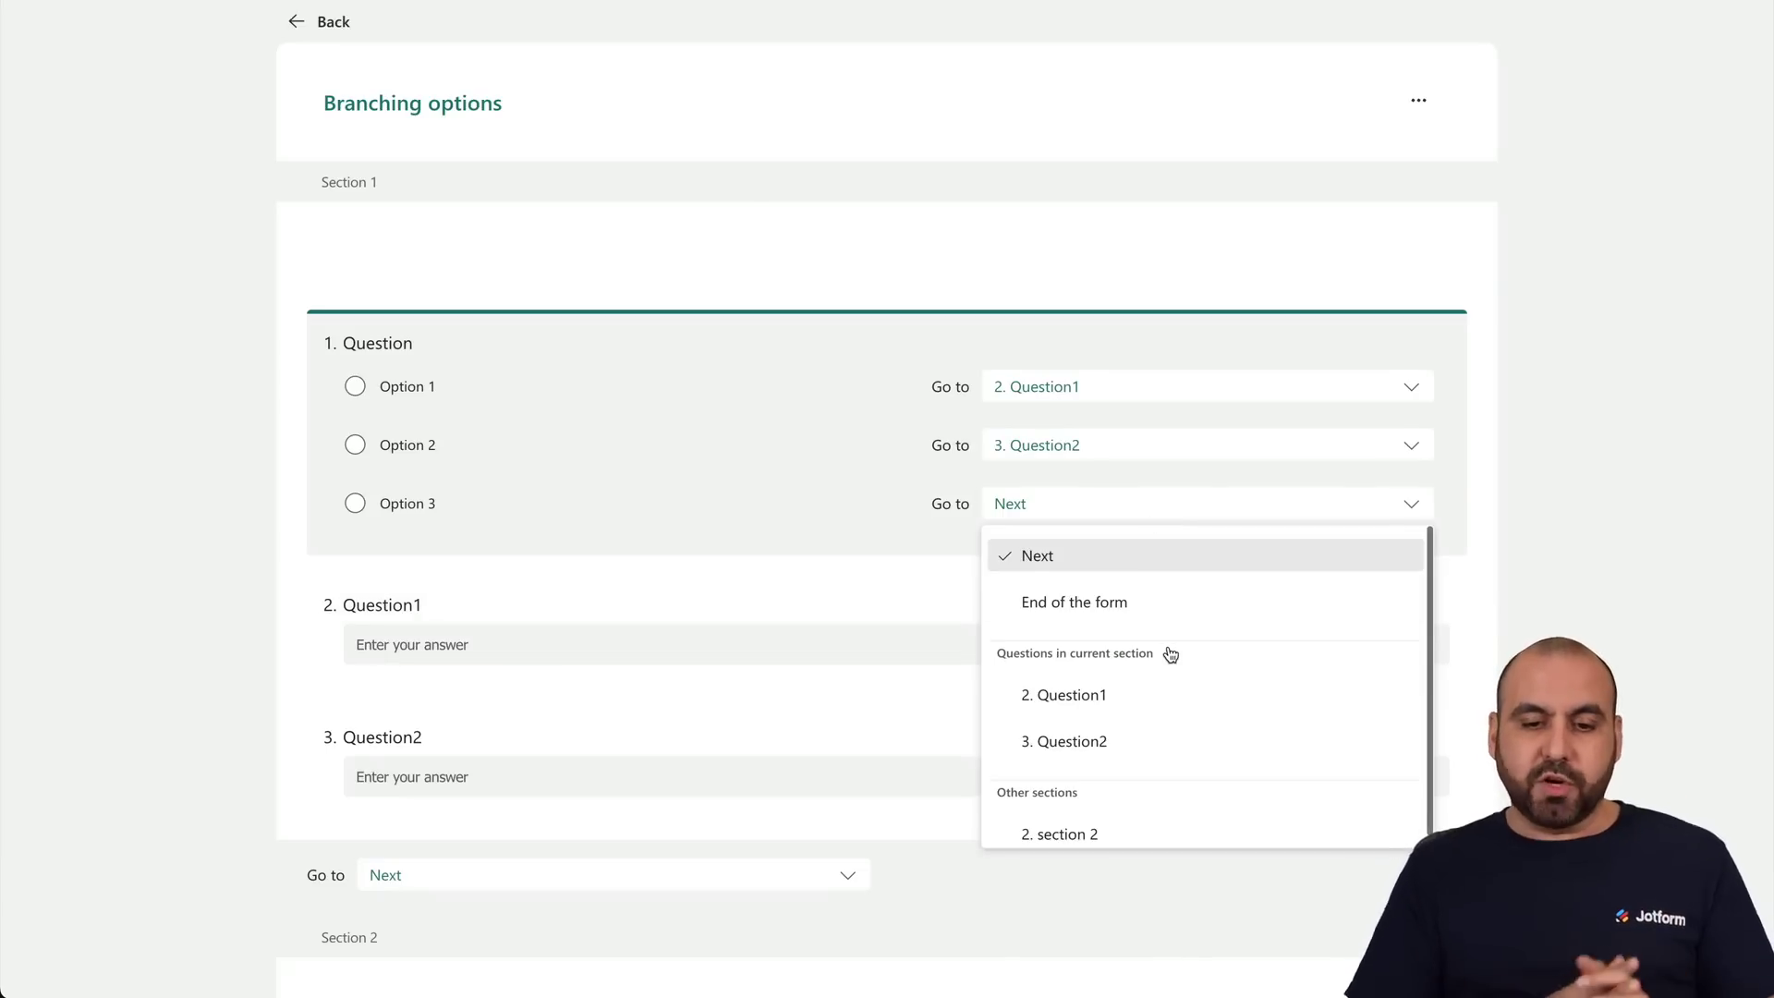
{"action": "scroll", "coordinate": [1172, 654], "scroll_direction": "down", "scroll_amount": 1}
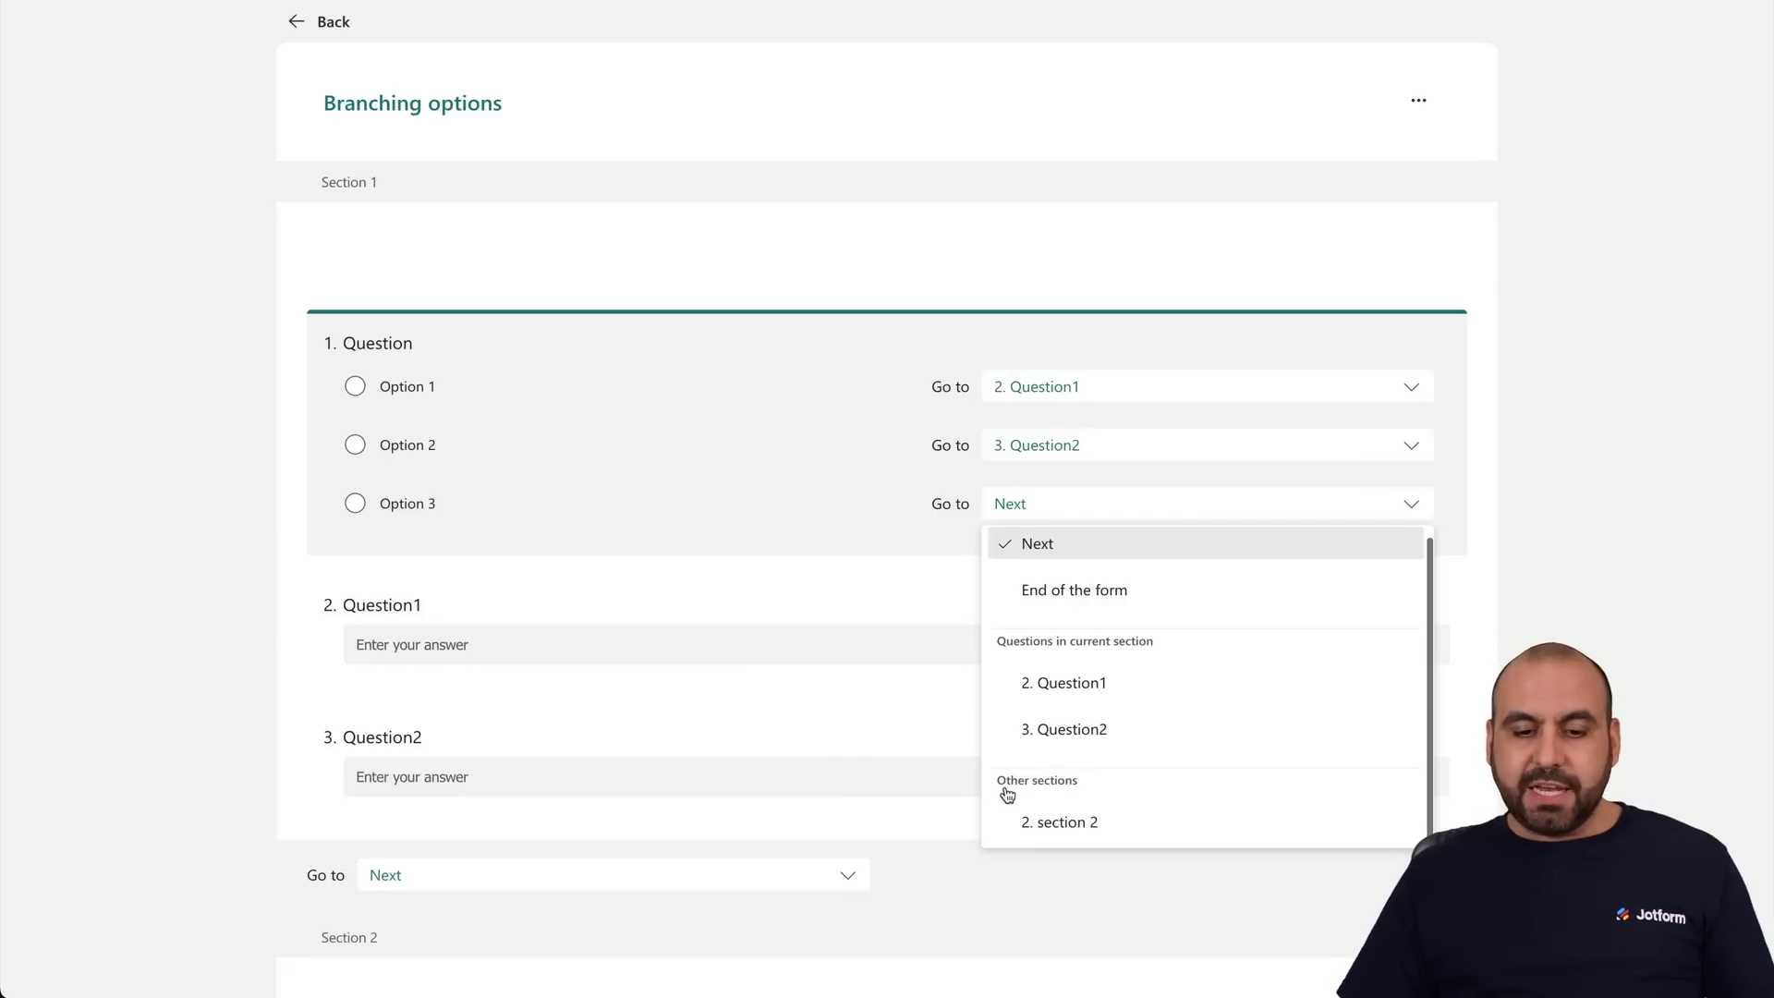
{"action": "left_click", "coordinate": [1077, 822]}
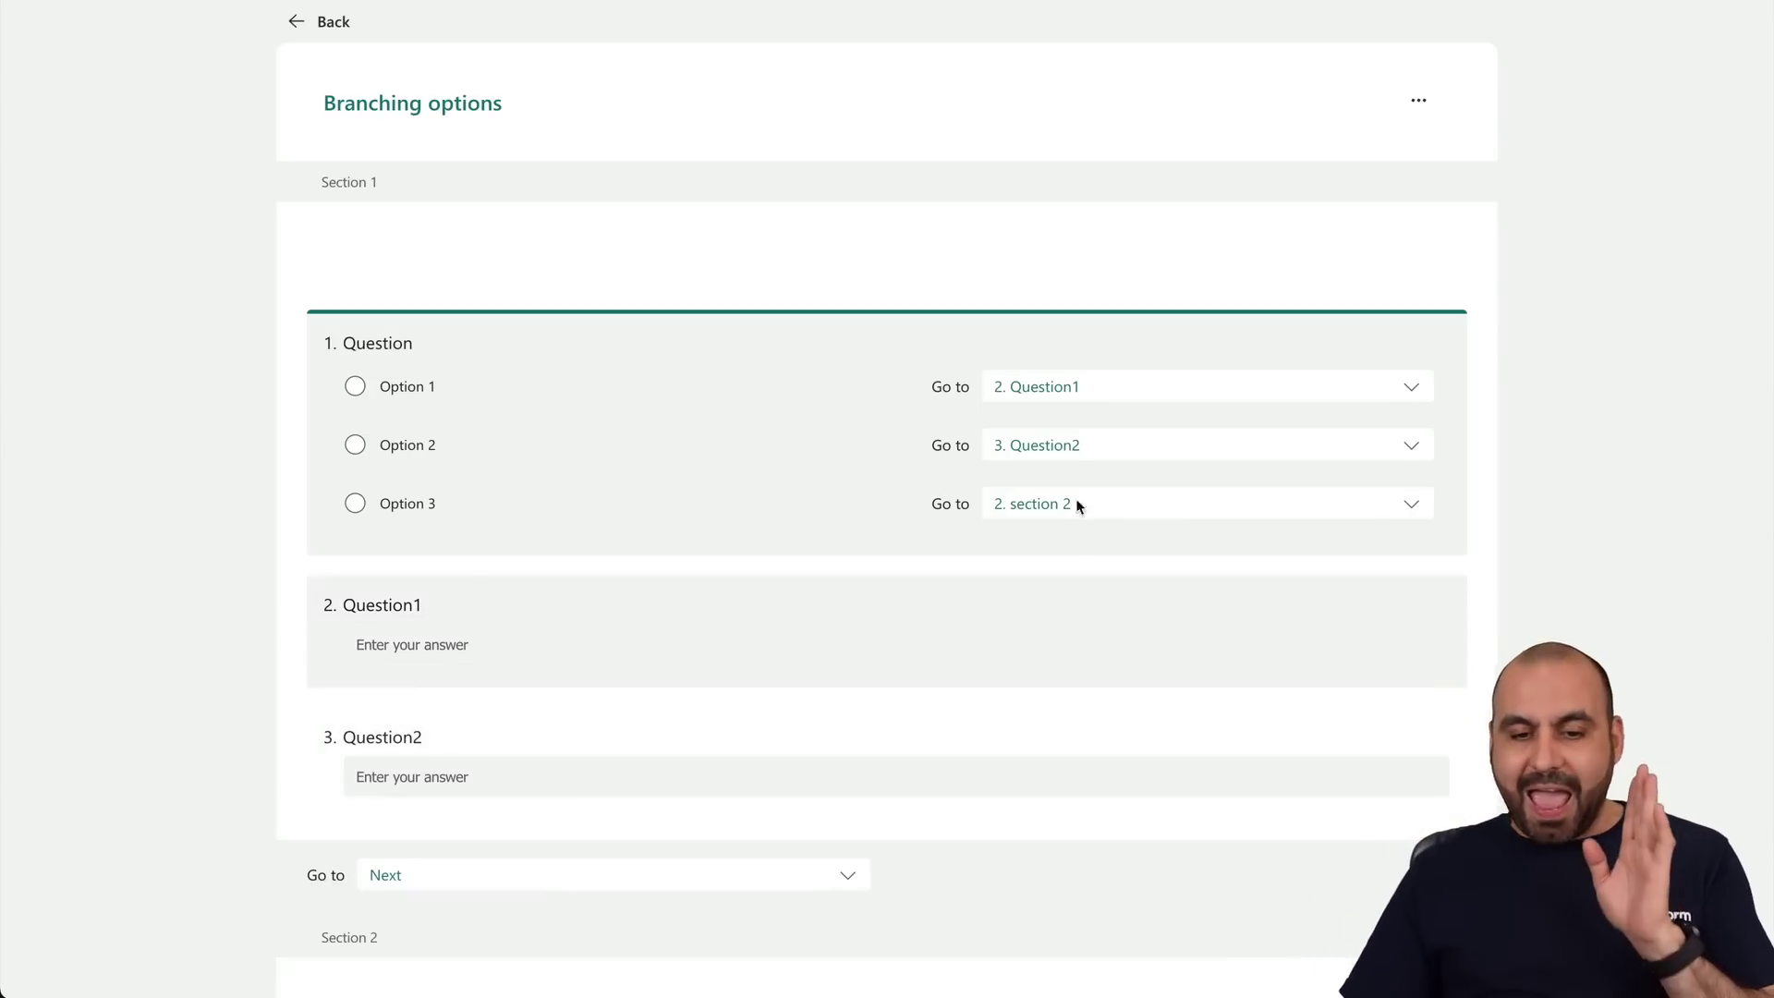
{"action": "left_click", "coordinate": [1129, 508]}
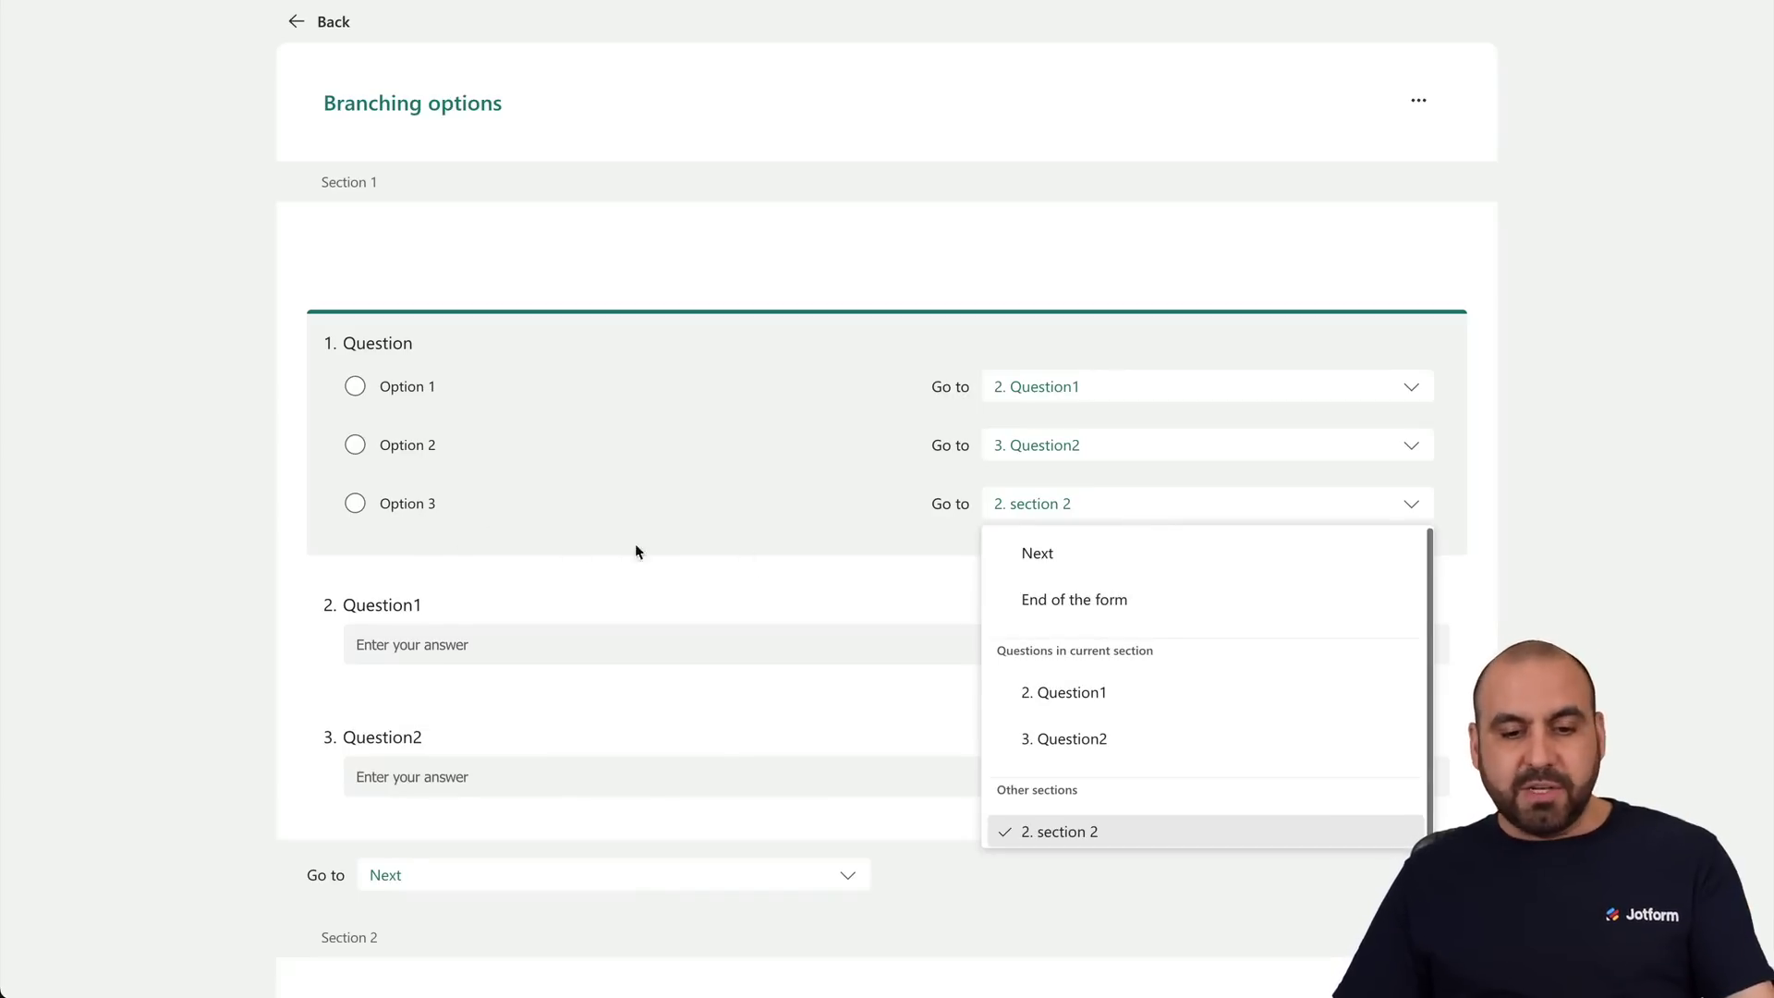
{"action": "left_click", "coordinate": [1510, 574]}
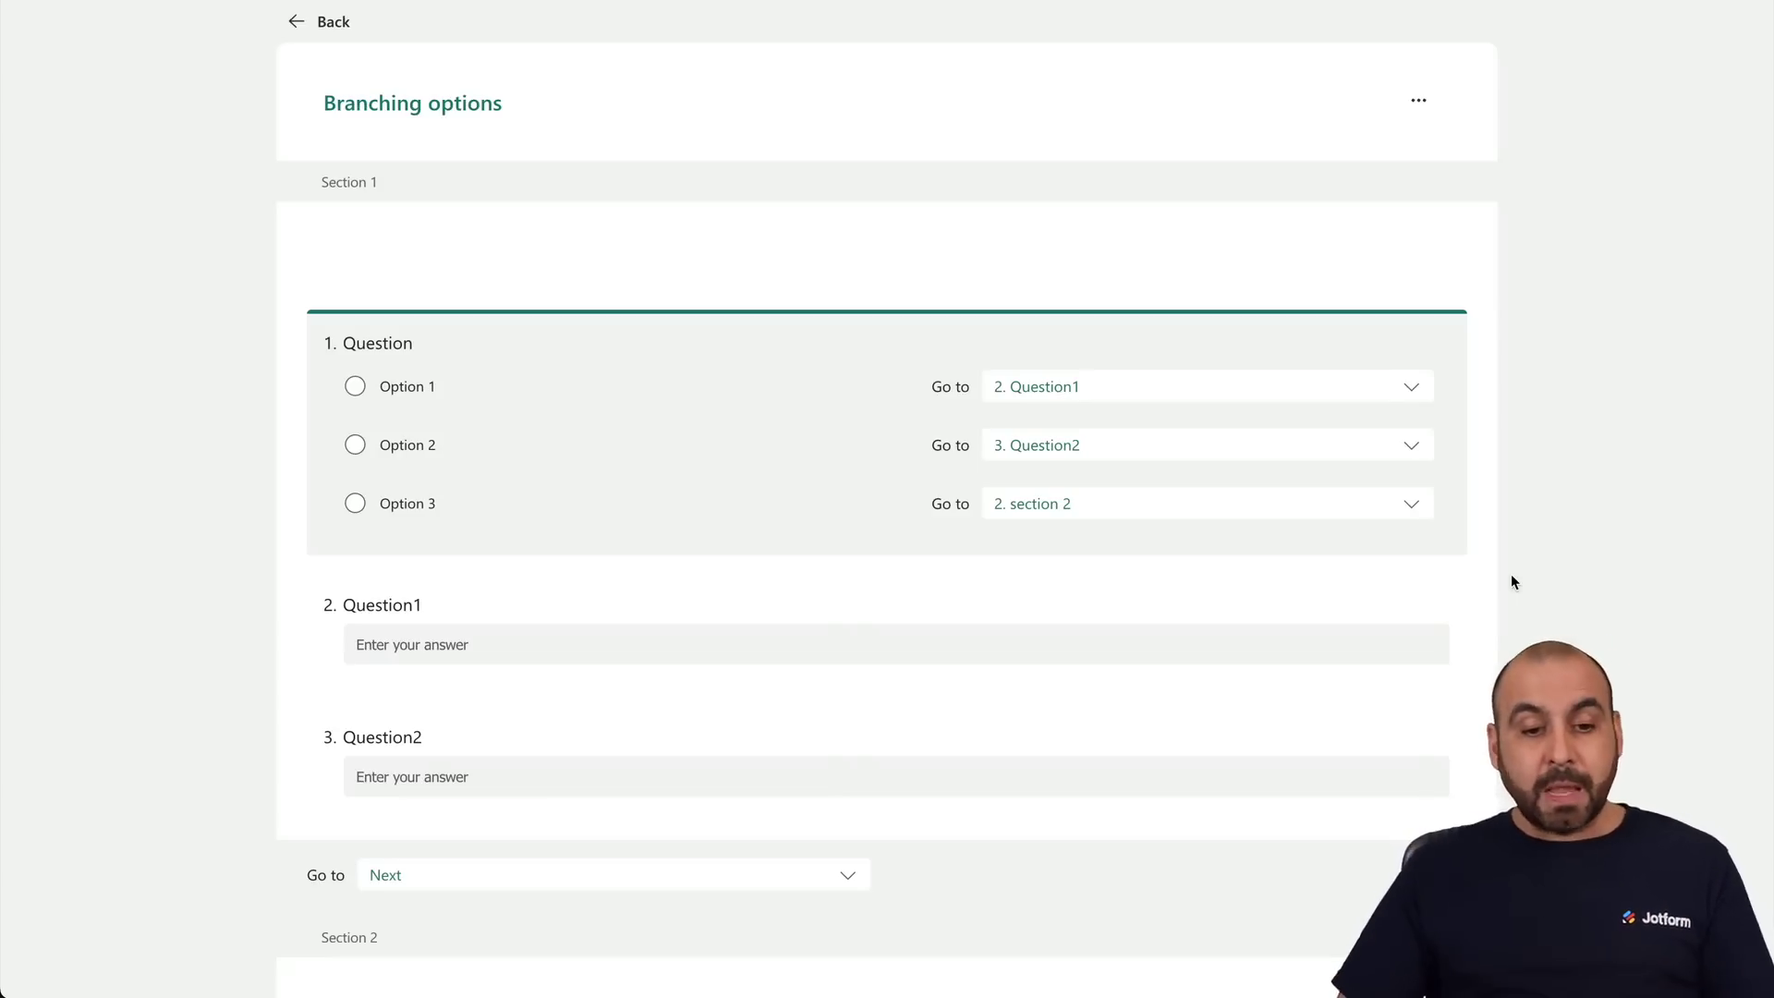
{"action": "scroll", "coordinate": [1408, 614], "scroll_direction": "down", "scroll_amount": 4}
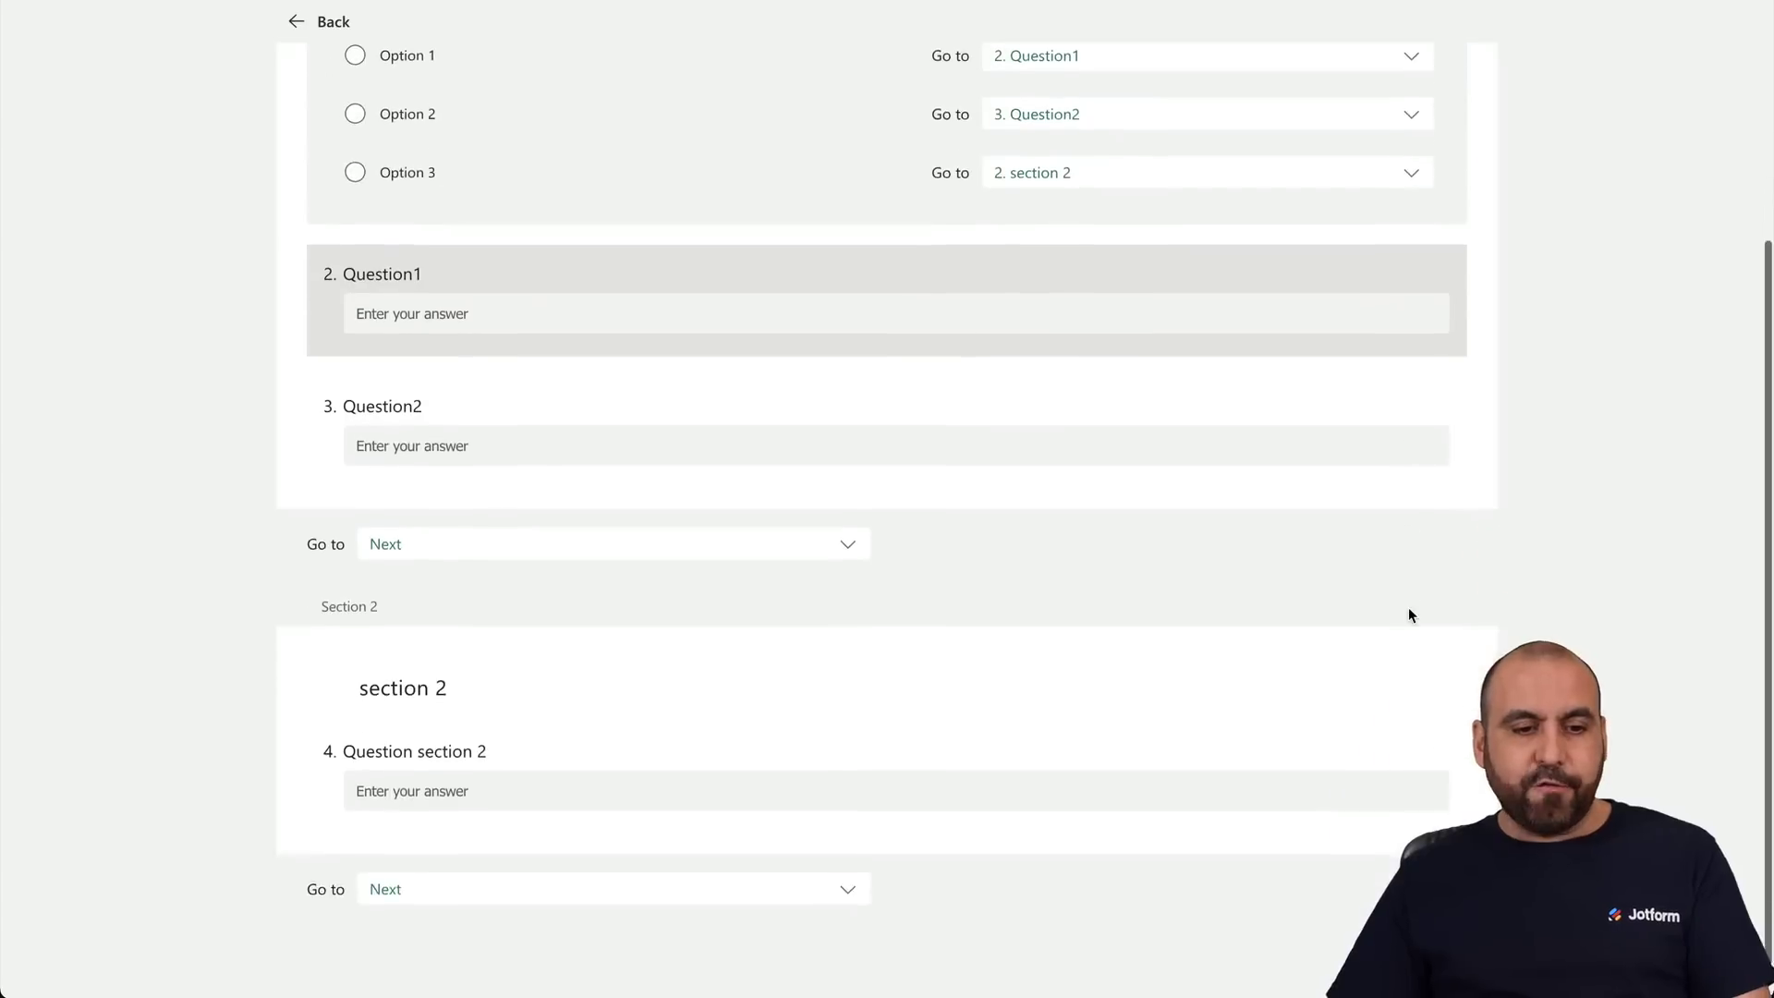
{"action": "scroll", "coordinate": [1408, 615], "scroll_direction": "up", "scroll_amount": 4}
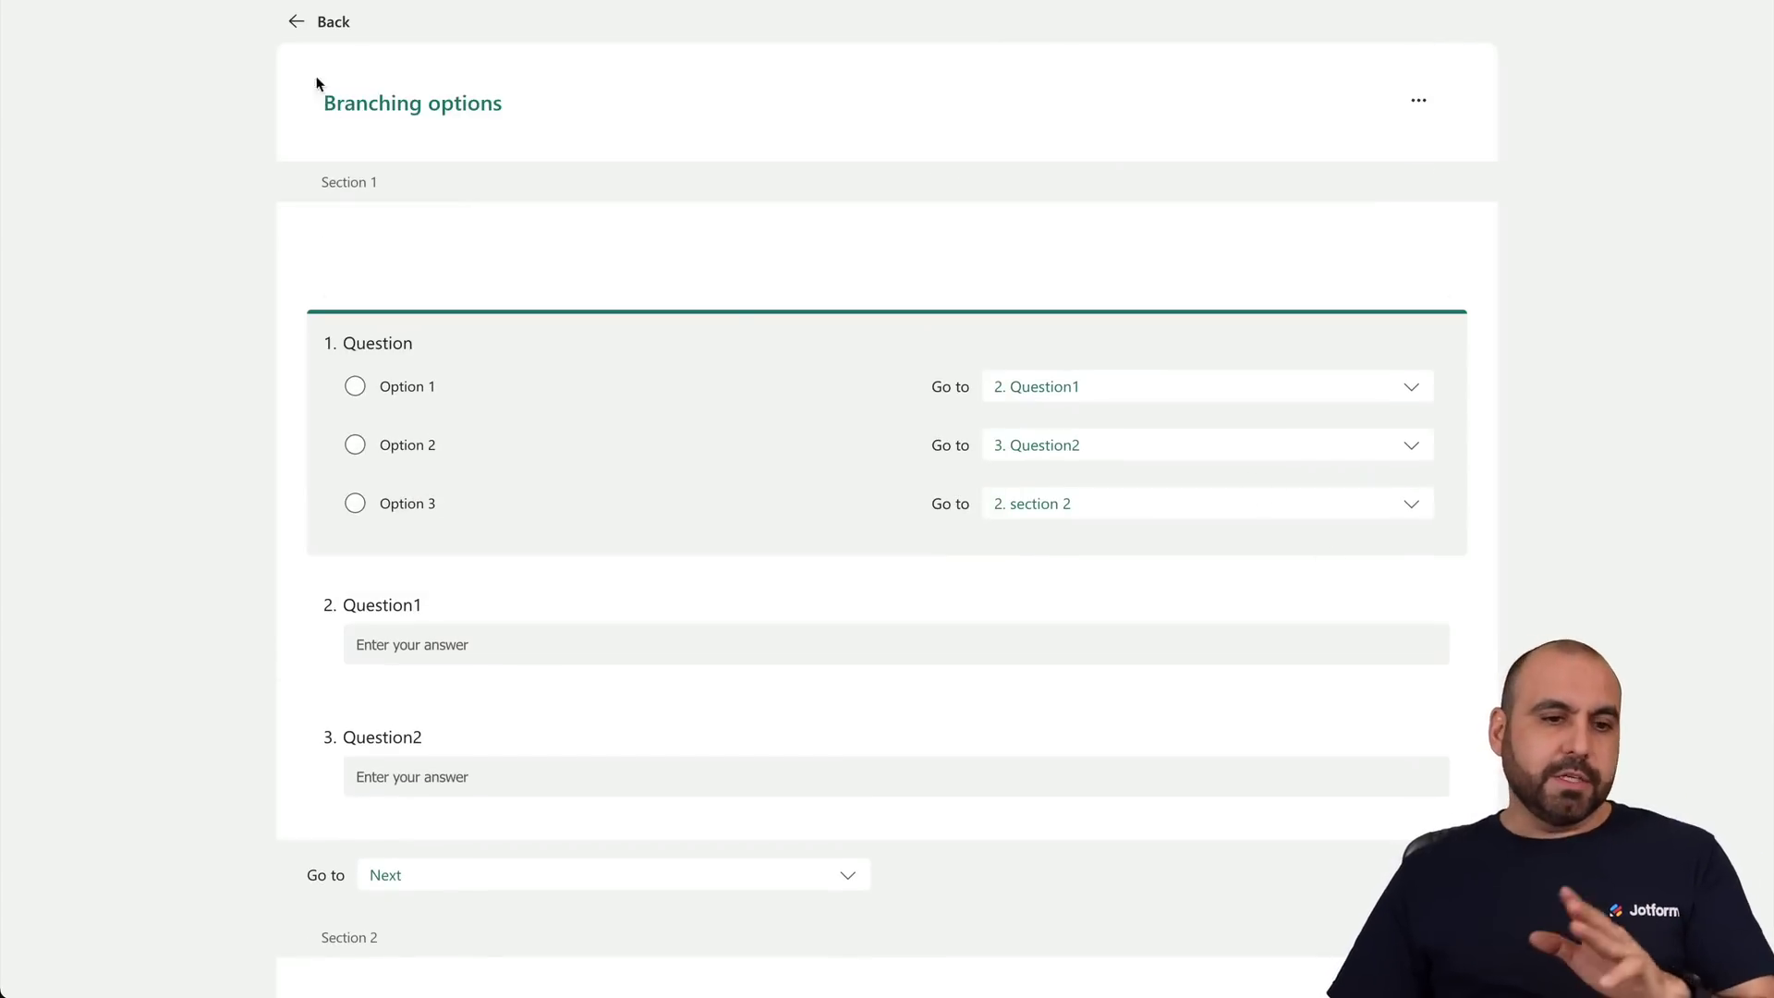
Preview the form, try Options 1, 2 and 3, and reach section 2 via Option 3.
{"action": "left_click", "coordinate": [294, 23]}
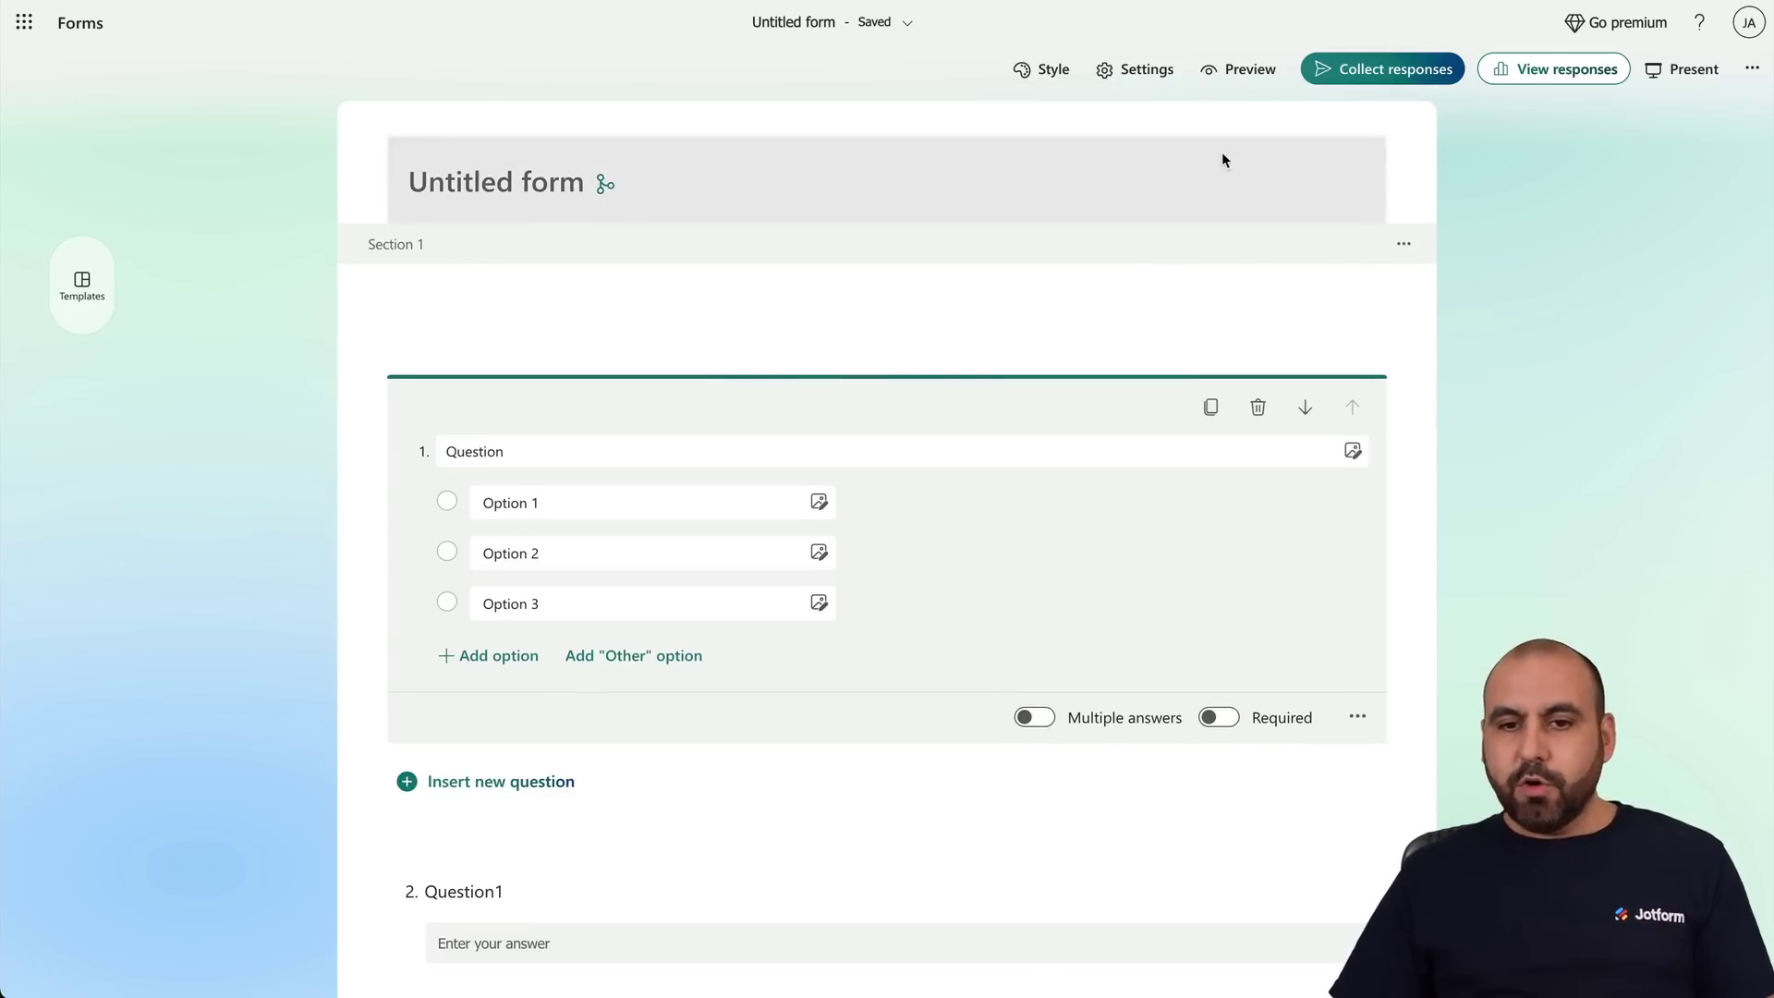
{"action": "left_click", "coordinate": [1238, 69]}
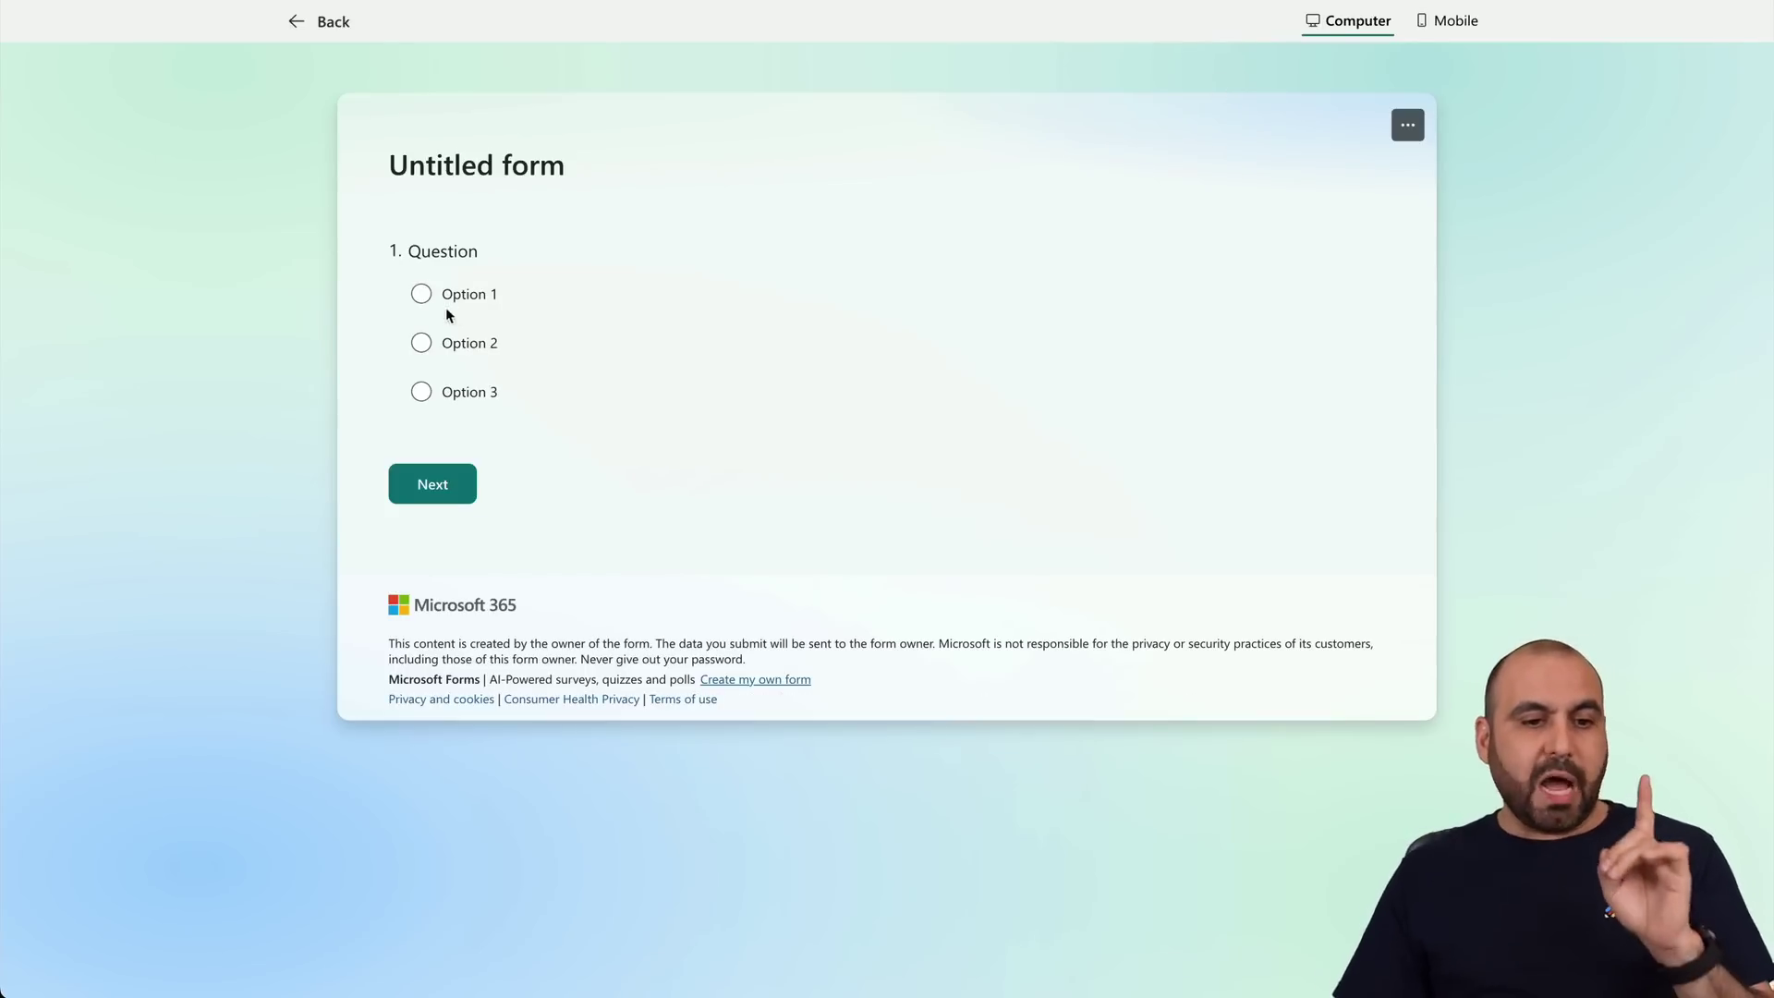
{"action": "left_click", "coordinate": [421, 295]}
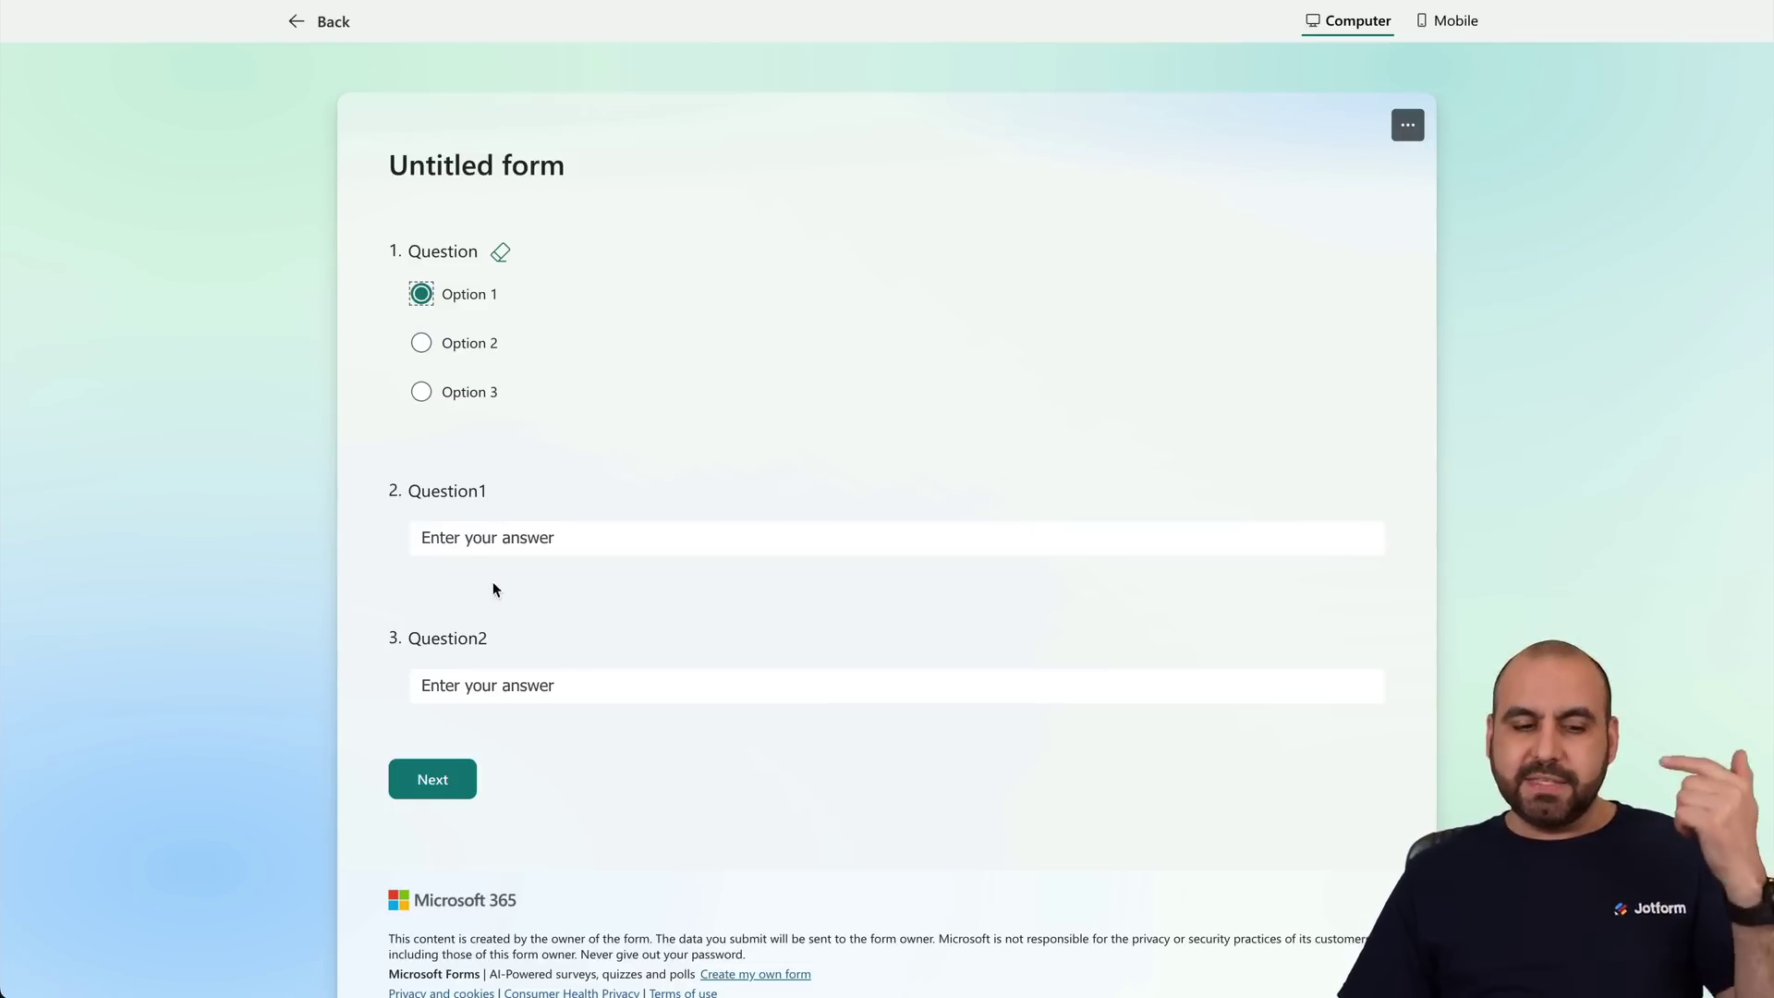
{"action": "left_click", "coordinate": [467, 695]}
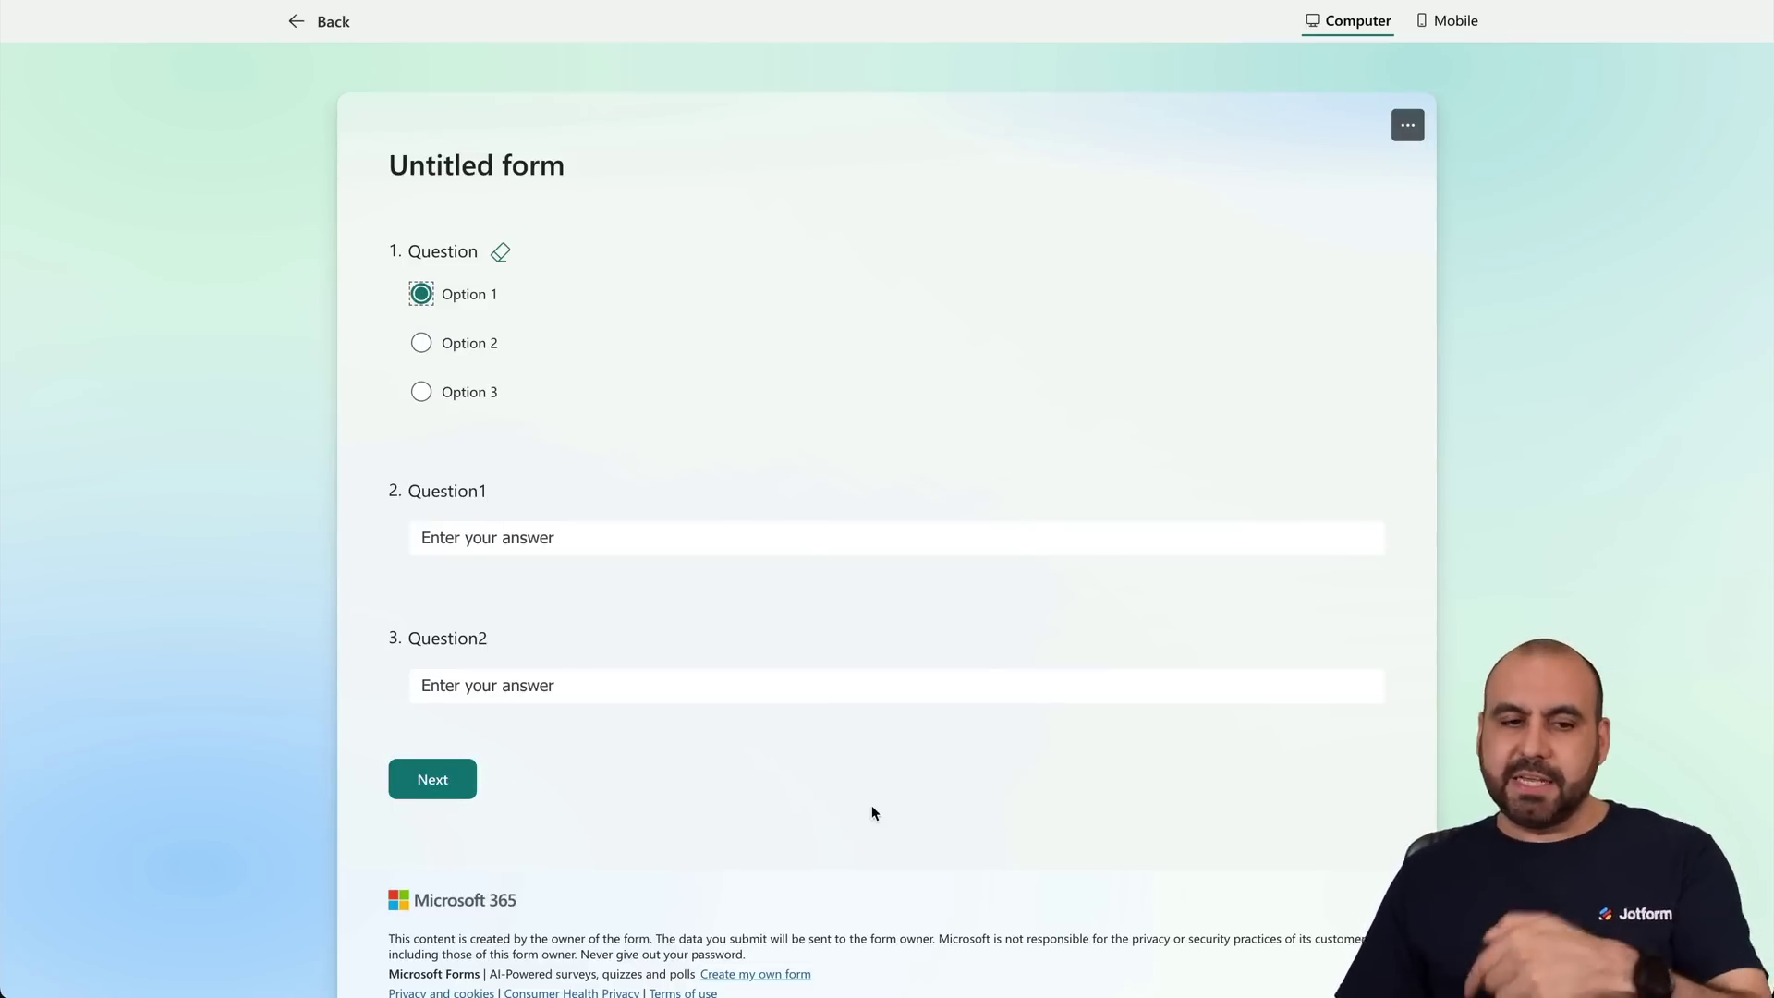
{"action": "left_click", "coordinate": [425, 347]}
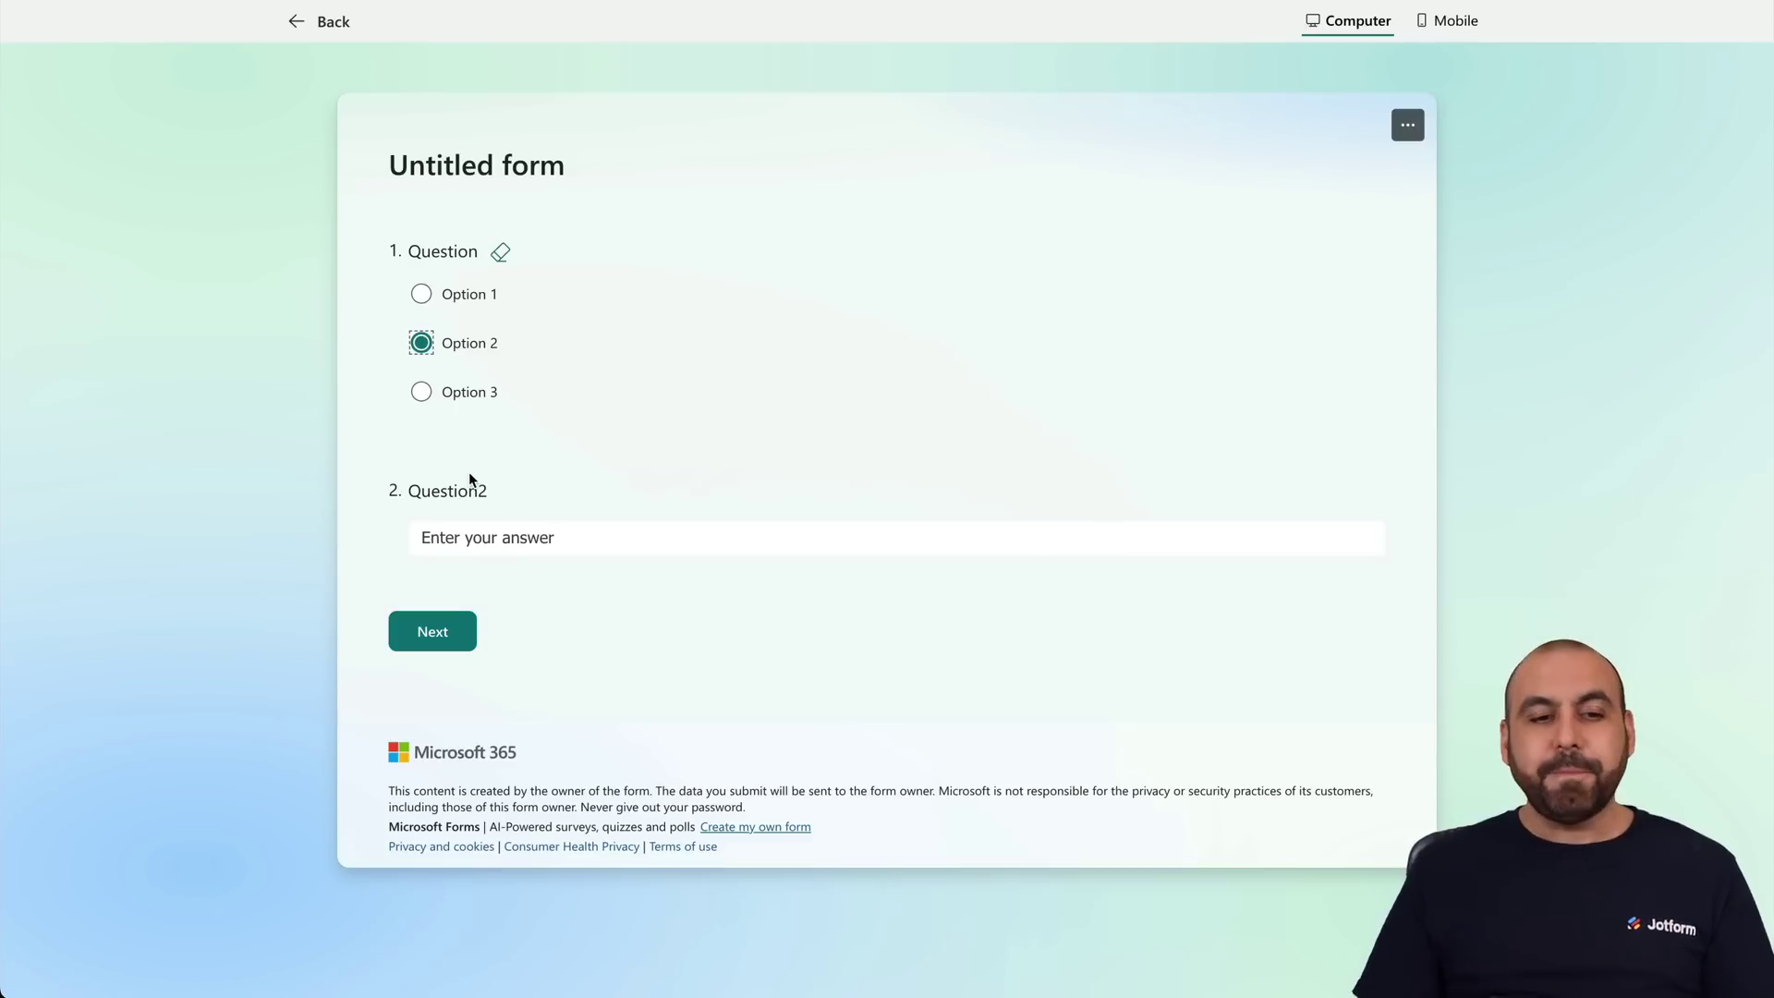
{"action": "left_click", "coordinate": [427, 403]}
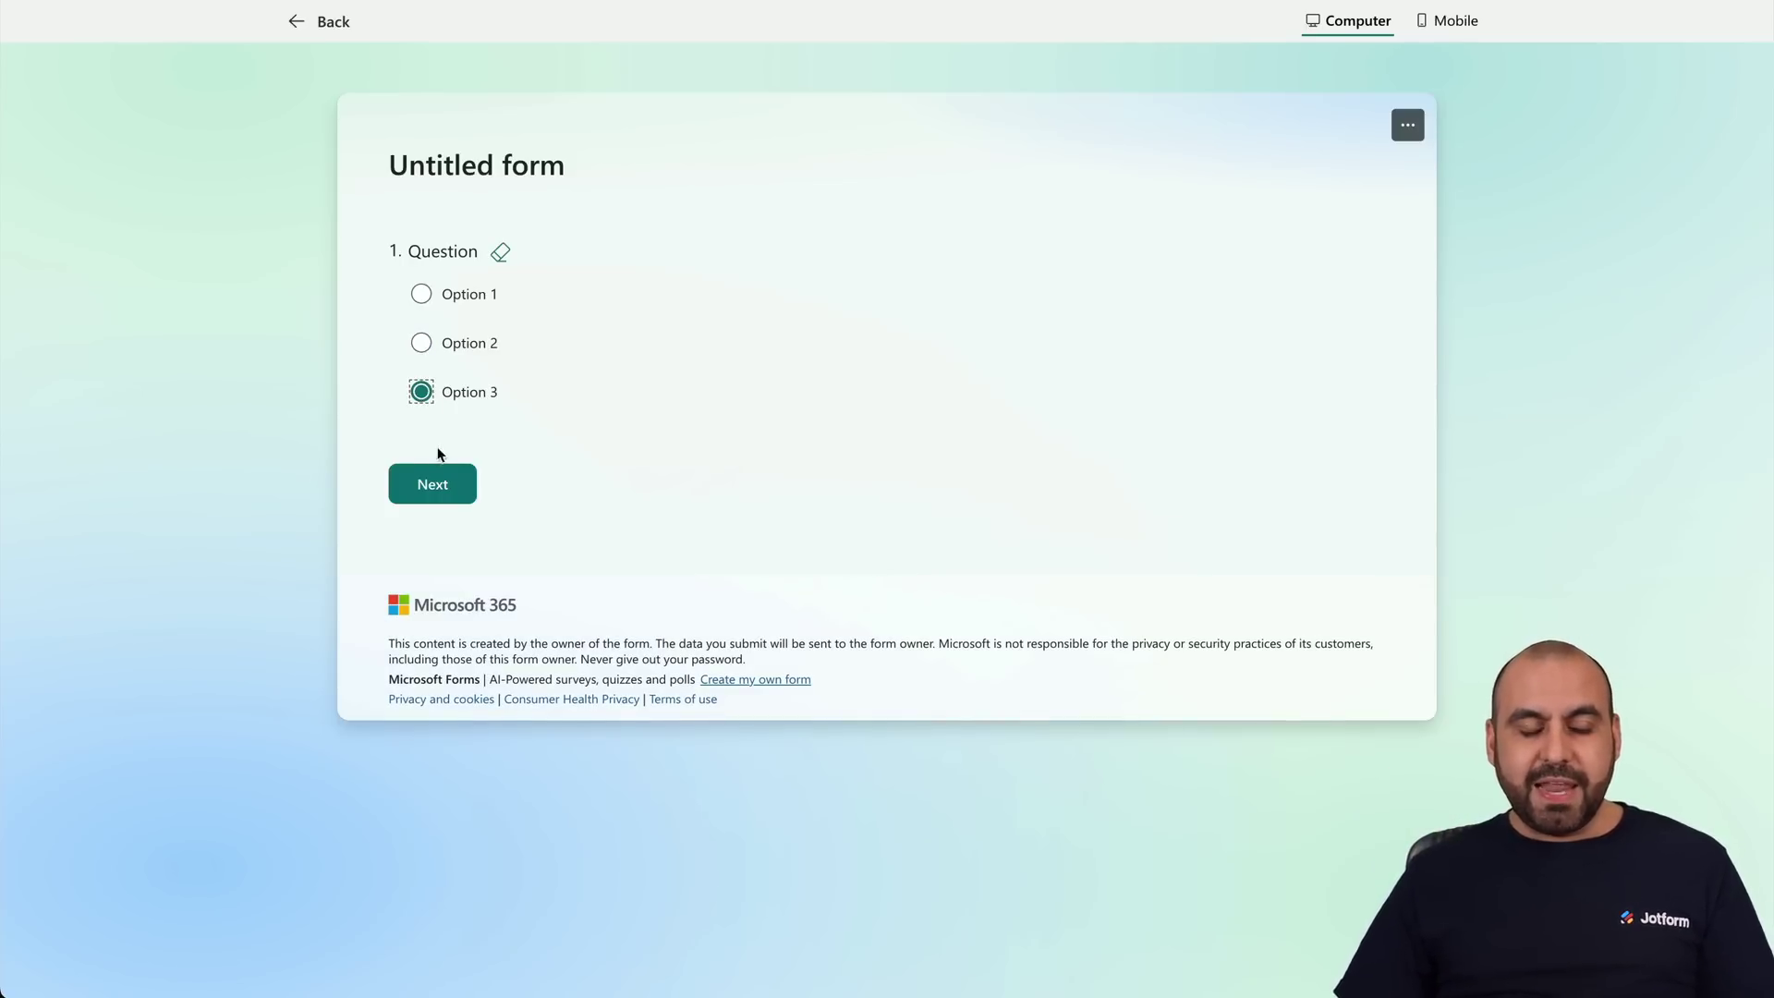
{"action": "left_click", "coordinate": [436, 486]}
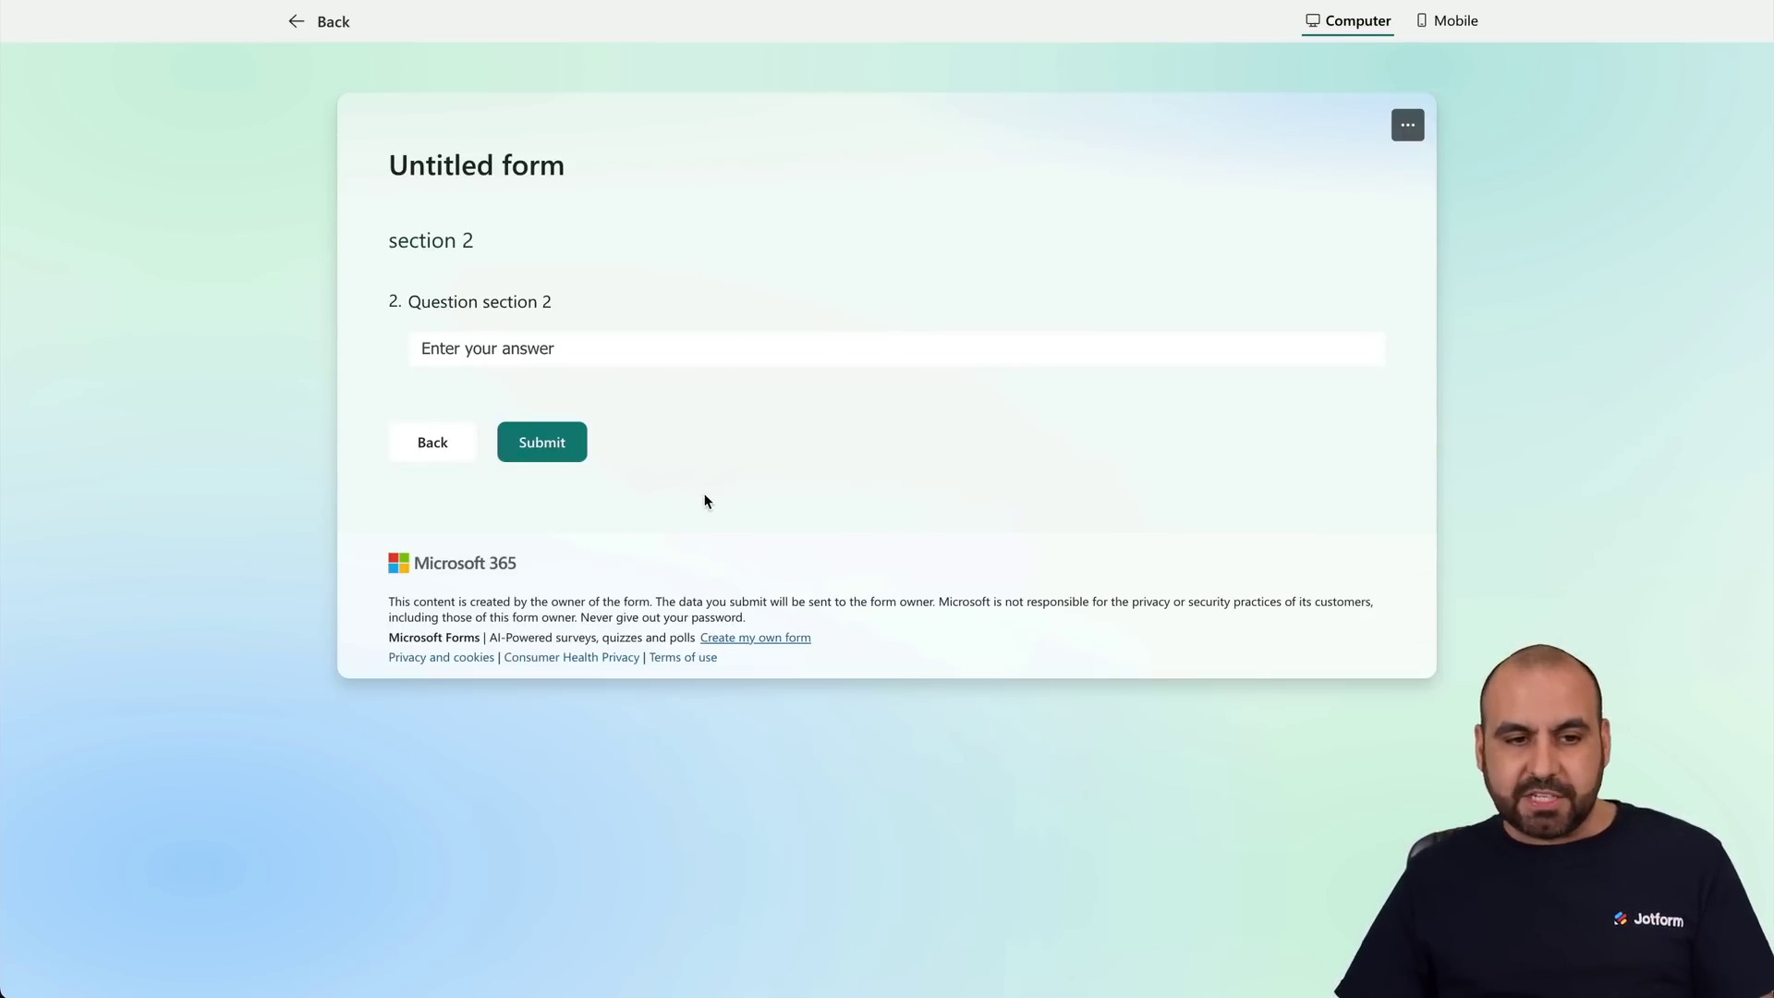
Add Option 4 to question 1 and set its branch to End of the form.
{"action": "left_click", "coordinate": [313, 19]}
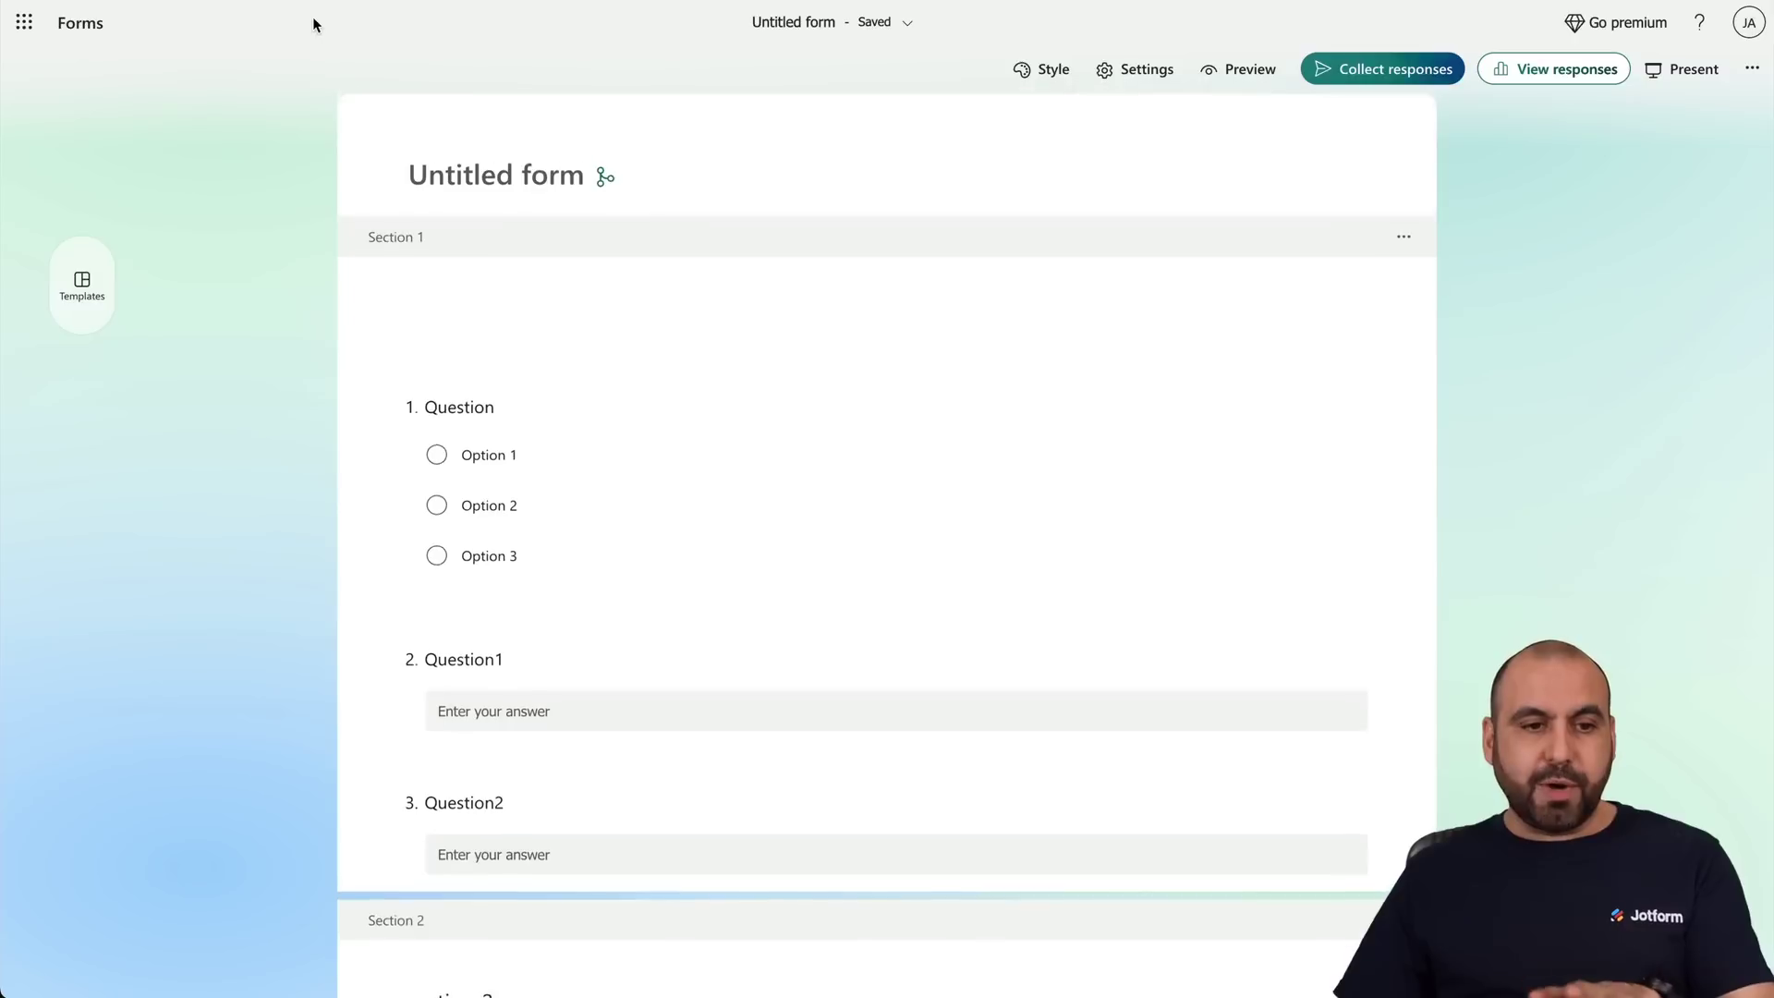
{"action": "left_click", "coordinate": [625, 558]}
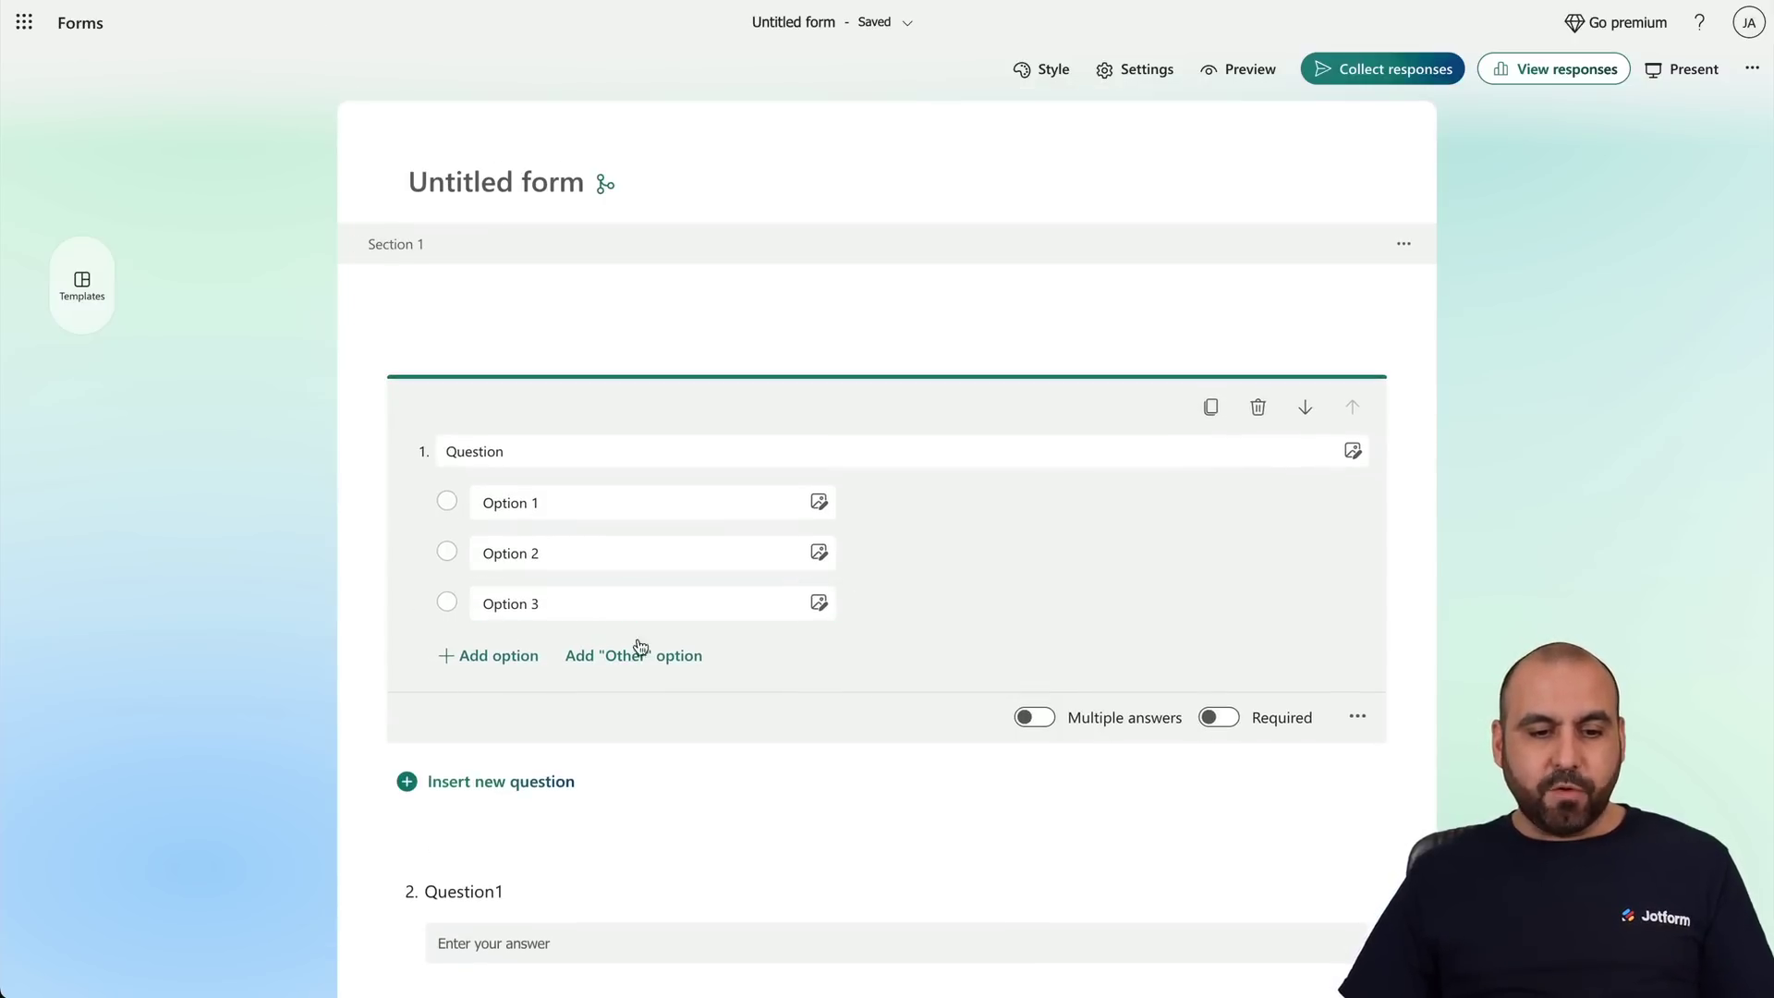
{"action": "left_click", "coordinate": [507, 661]}
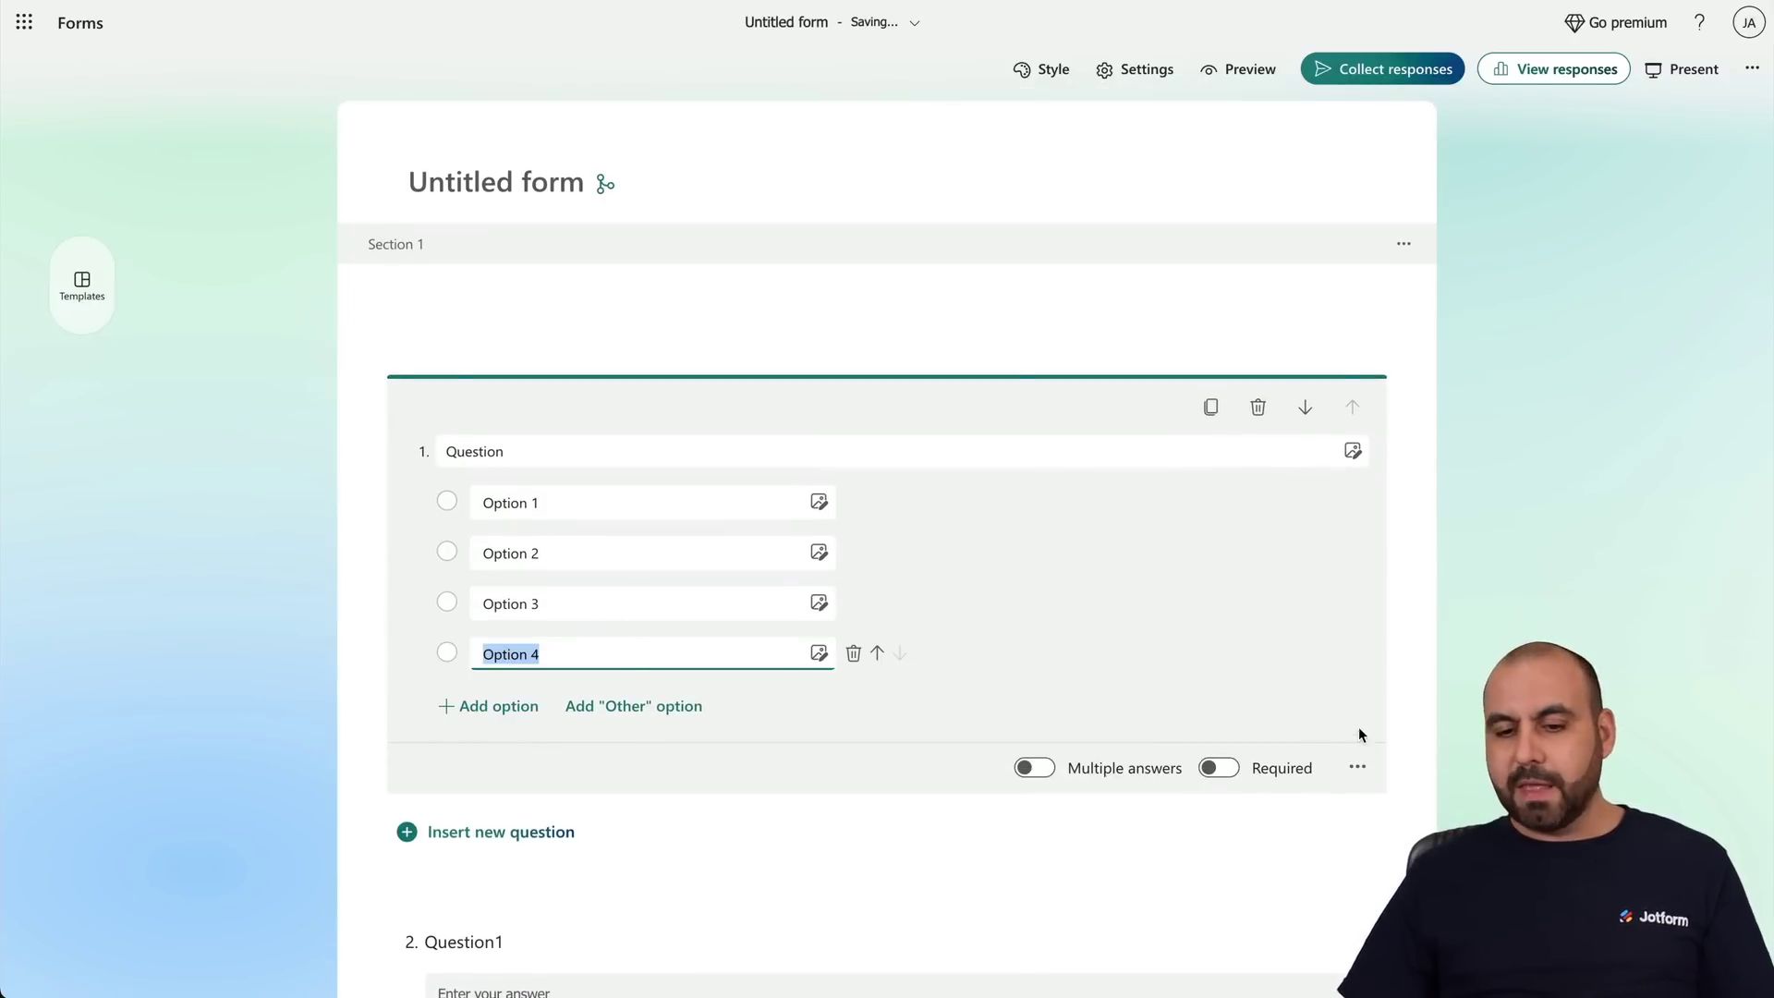
{"action": "left_click", "coordinate": [1356, 765]}
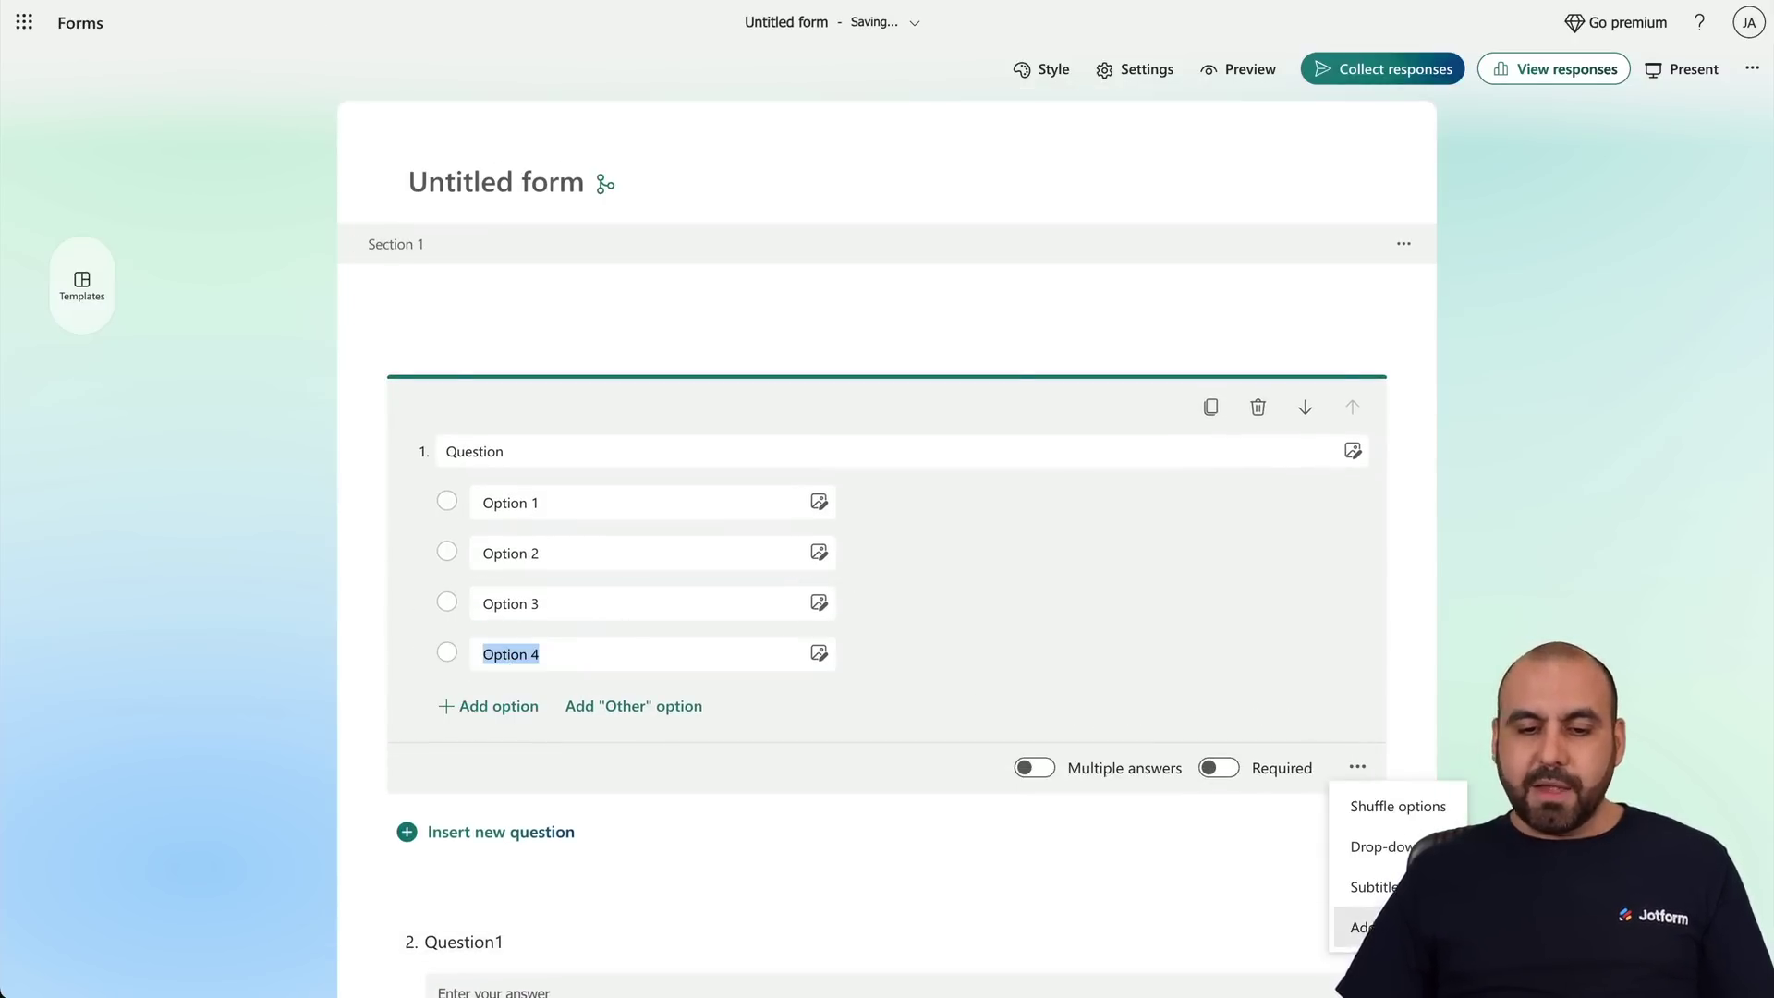
{"action": "left_click", "coordinate": [1367, 927]}
{"action": "left_click", "coordinate": [1065, 562]}
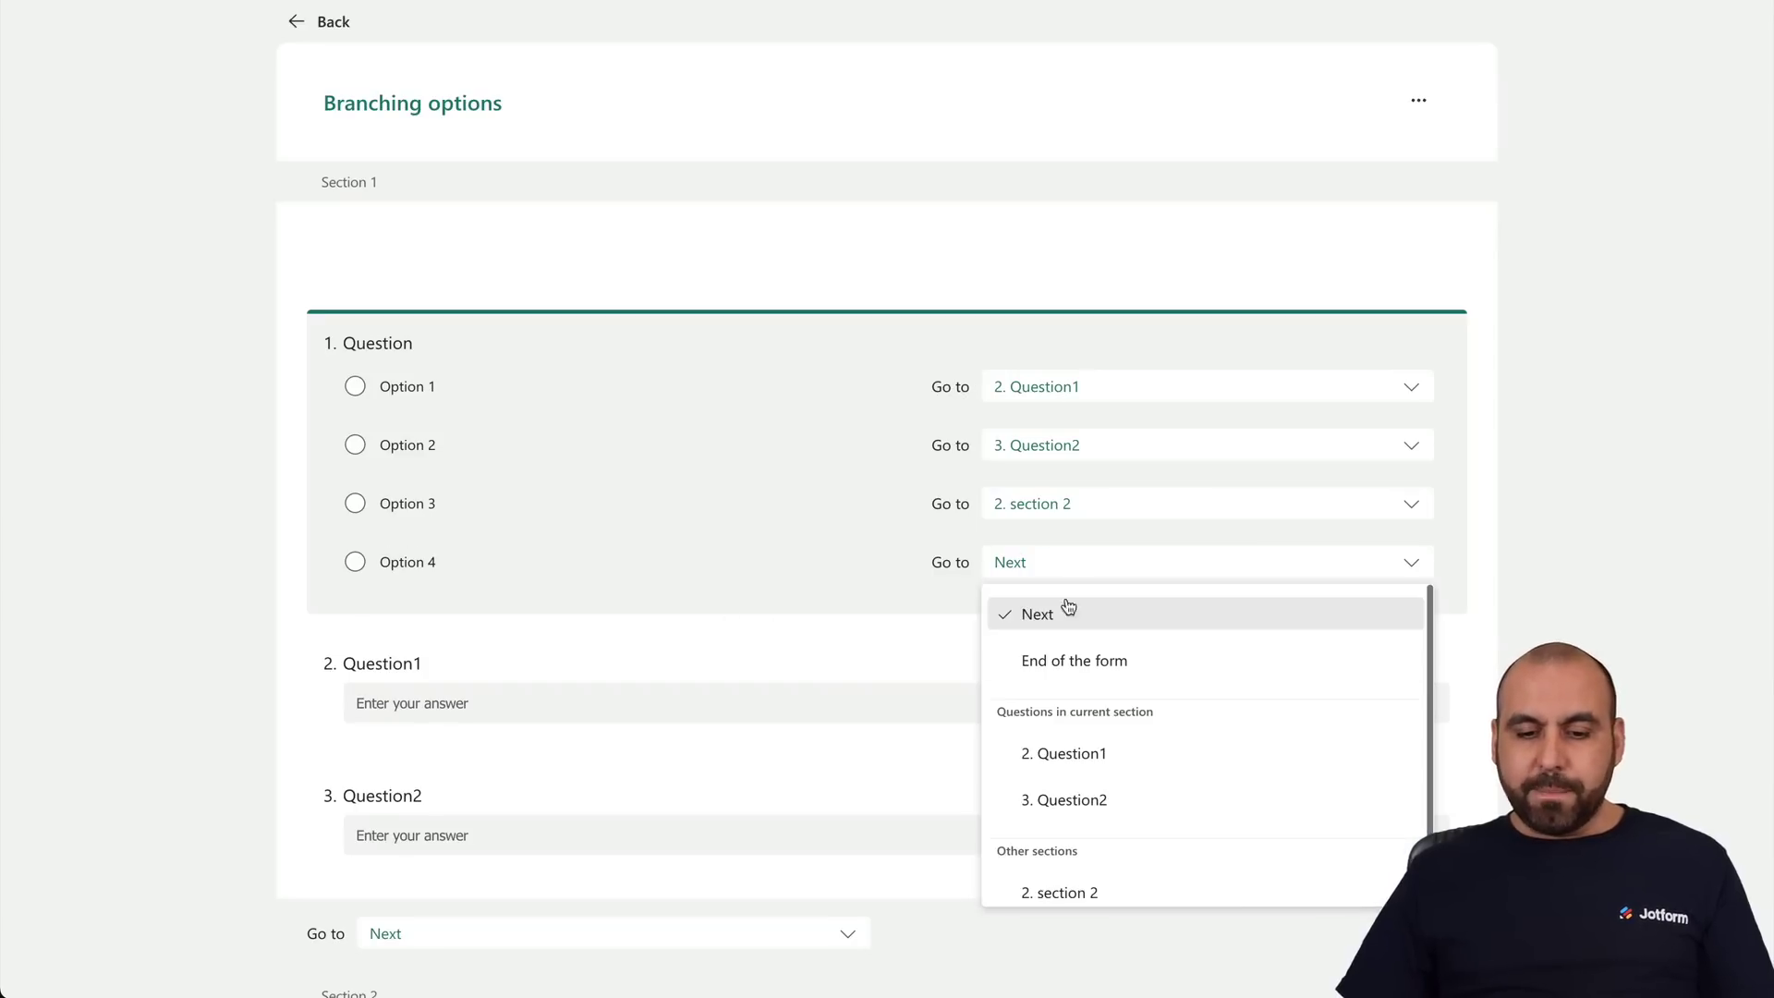
{"action": "left_click", "coordinate": [1142, 678]}
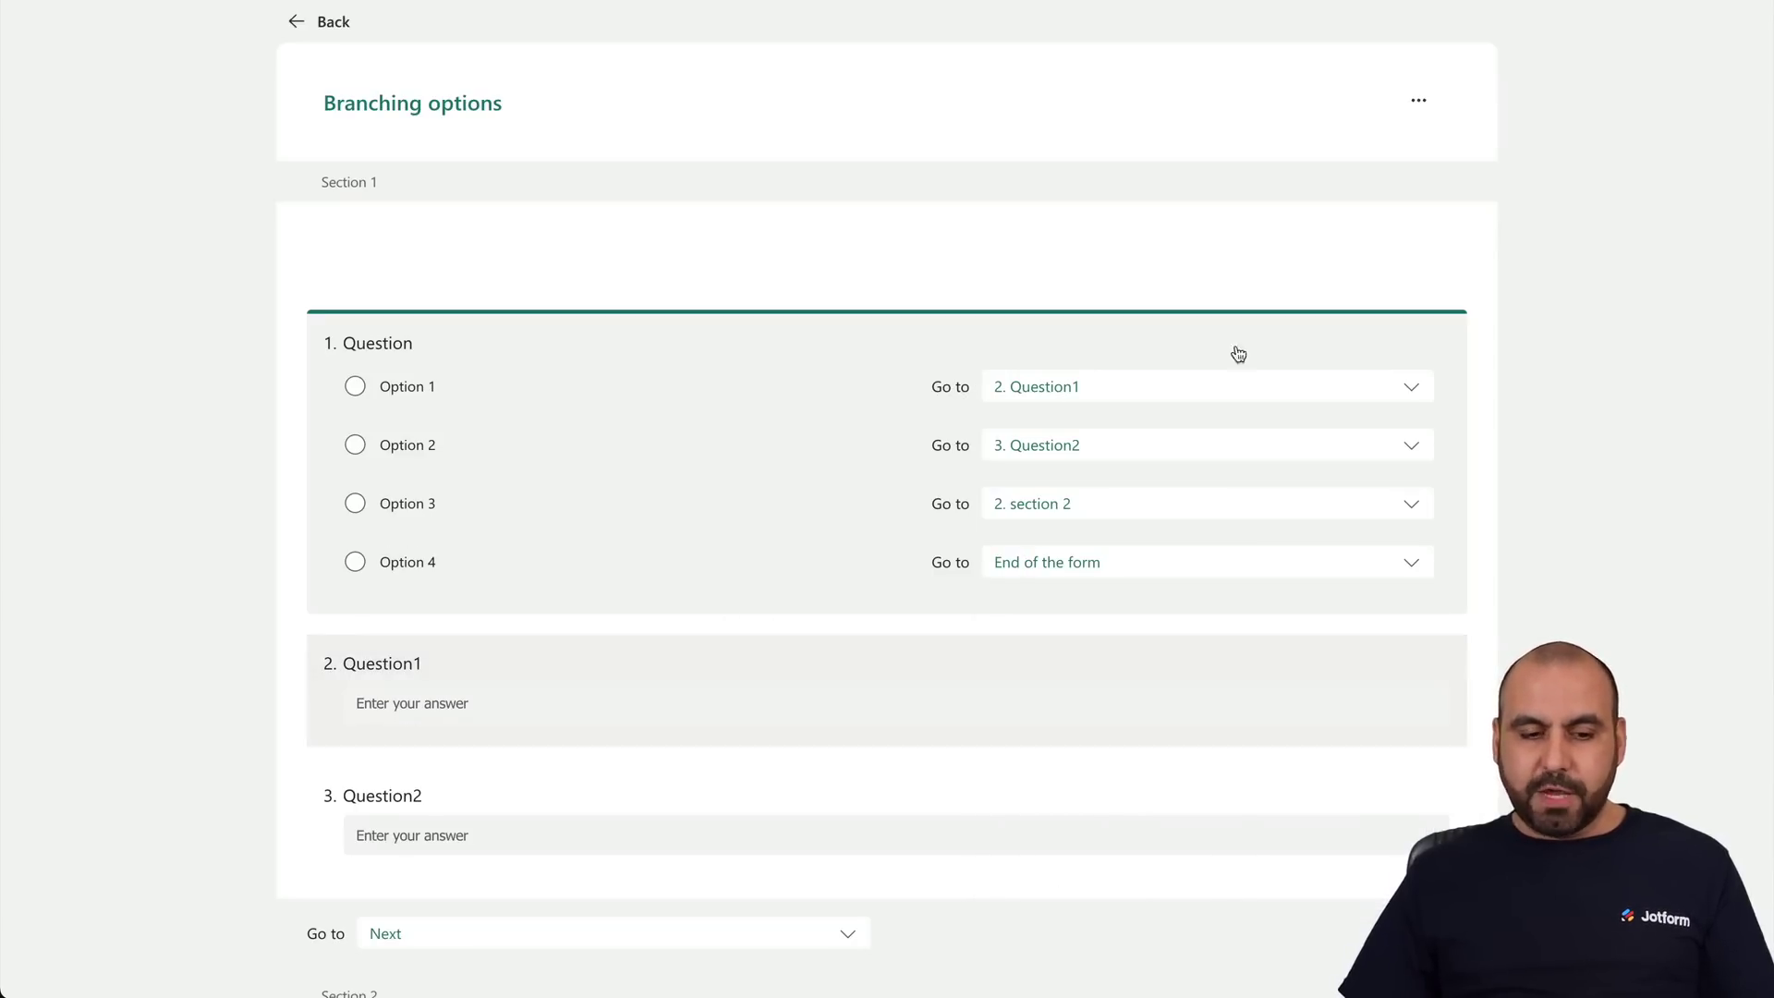
{"action": "left_click", "coordinate": [295, 34]}
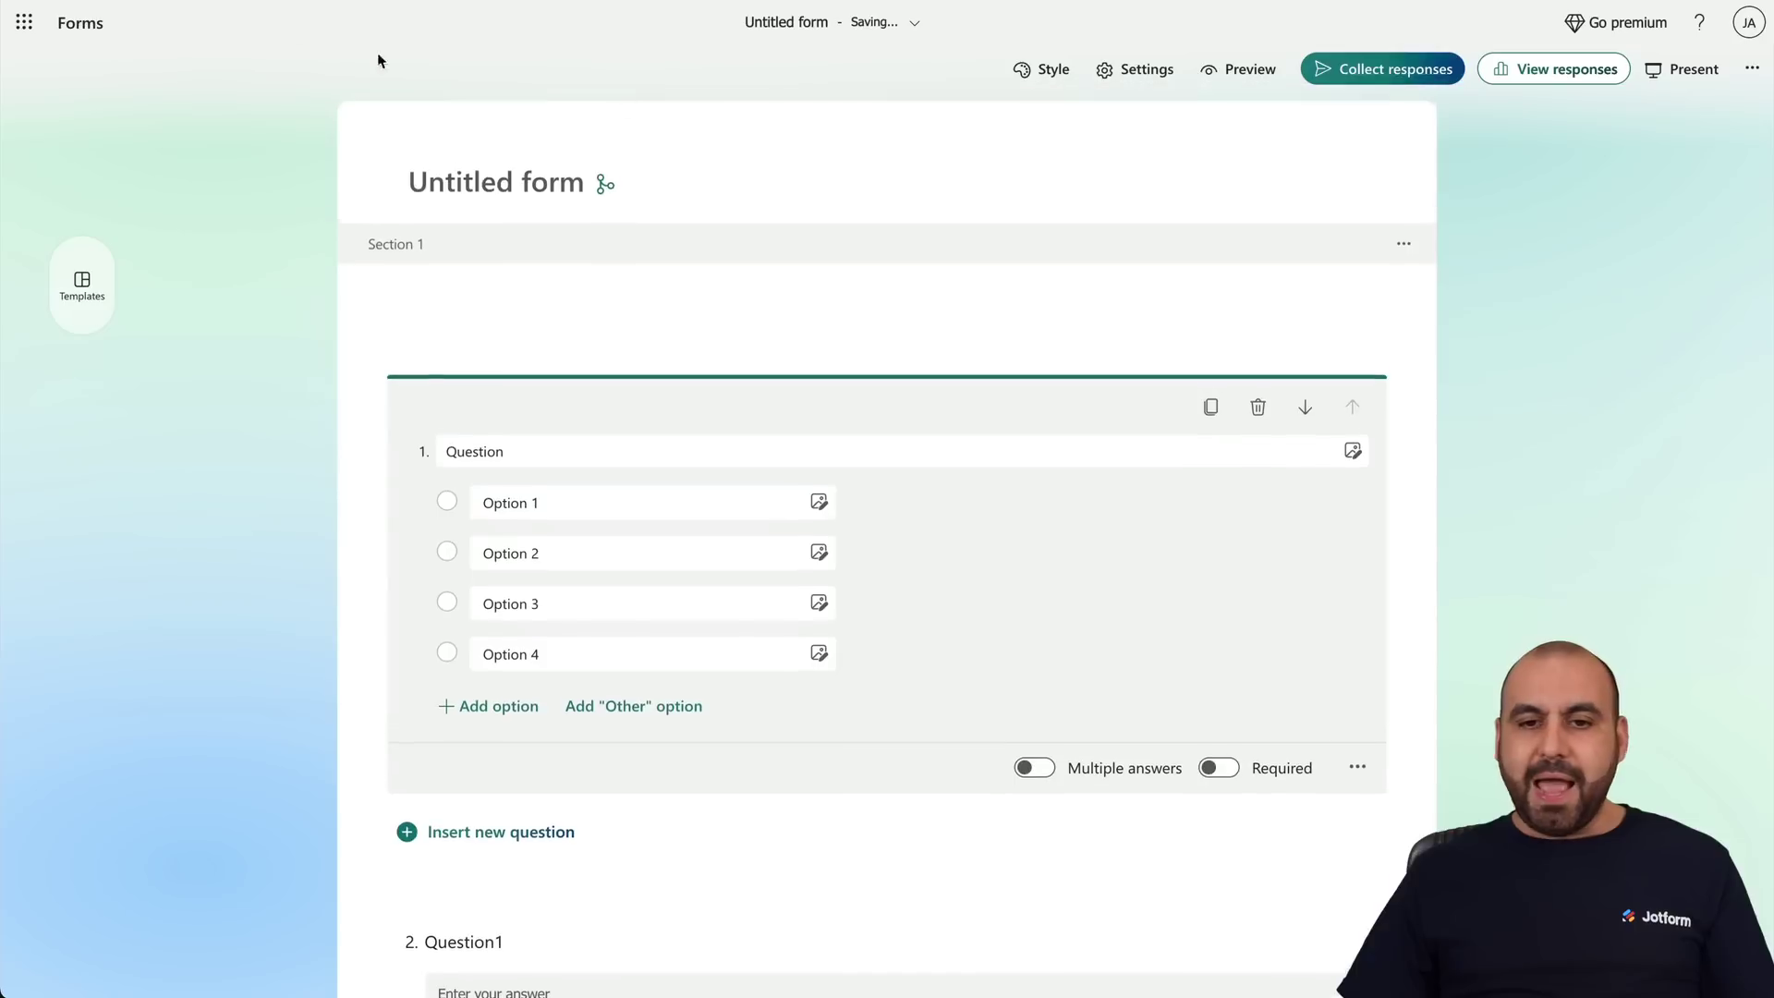
Preview choosing Option 2 then Option 4, confirming Option 4 shows Submit.
{"action": "left_click", "coordinate": [1238, 69]}
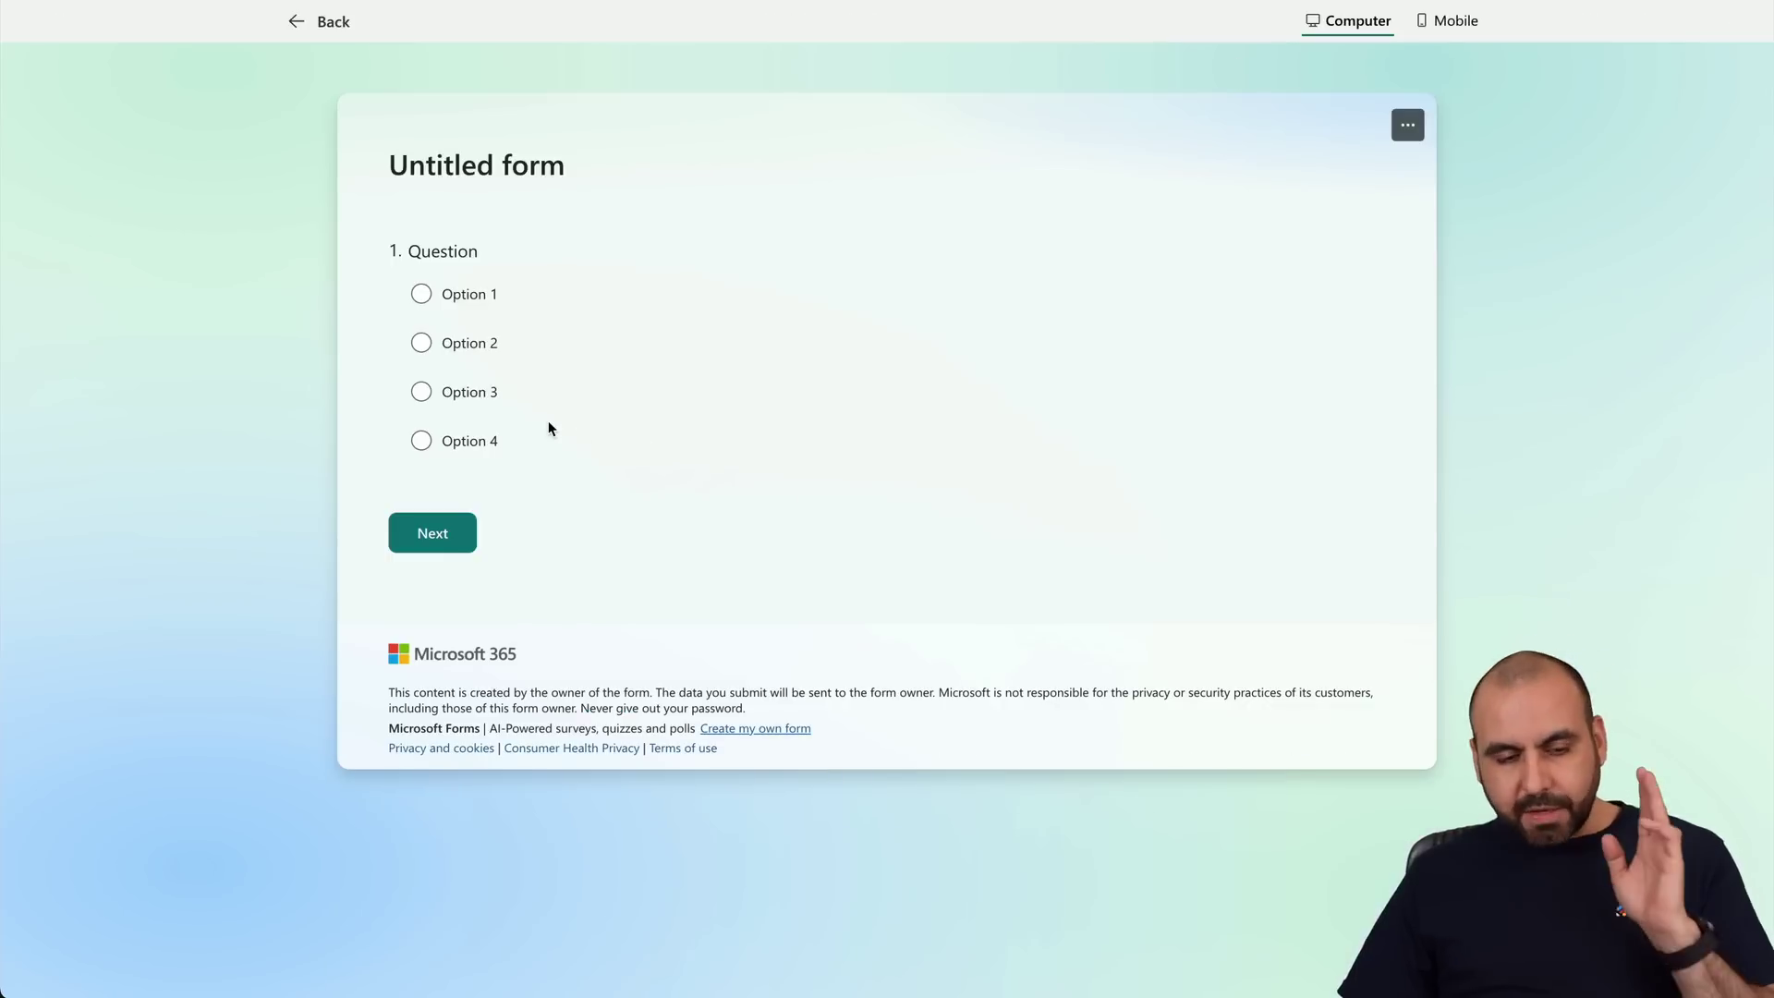
{"action": "left_click", "coordinate": [427, 339]}
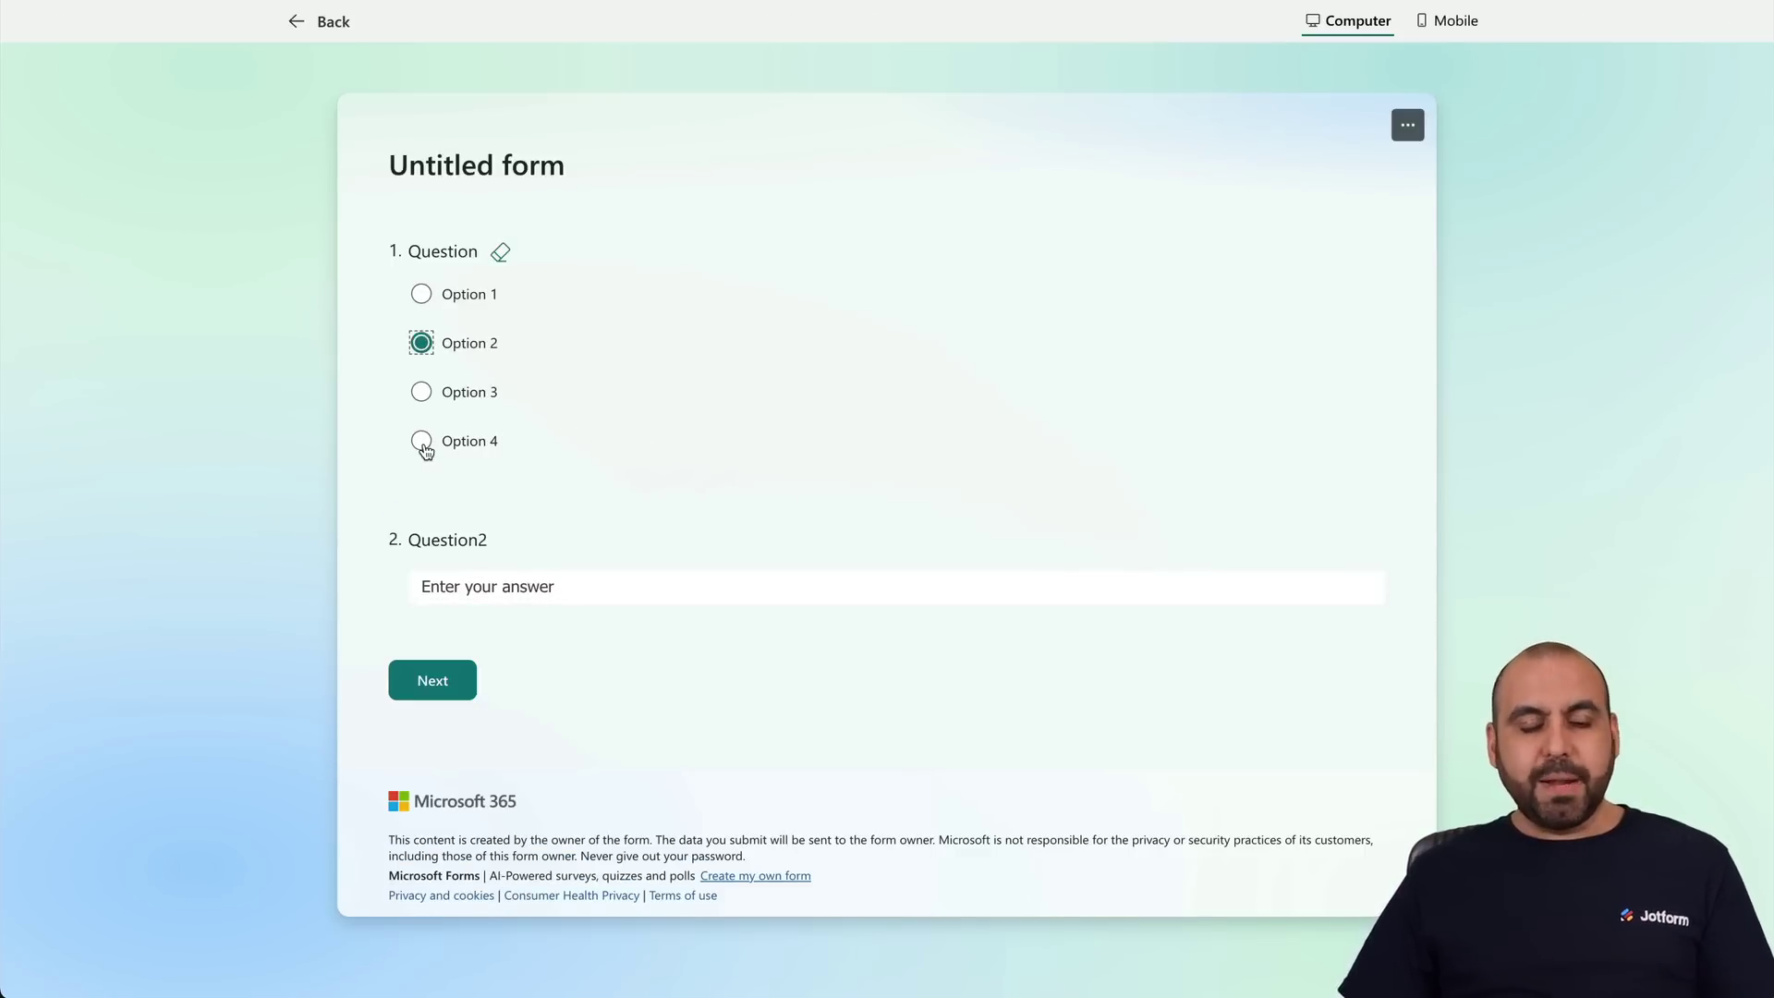
{"action": "left_click", "coordinate": [423, 444]}
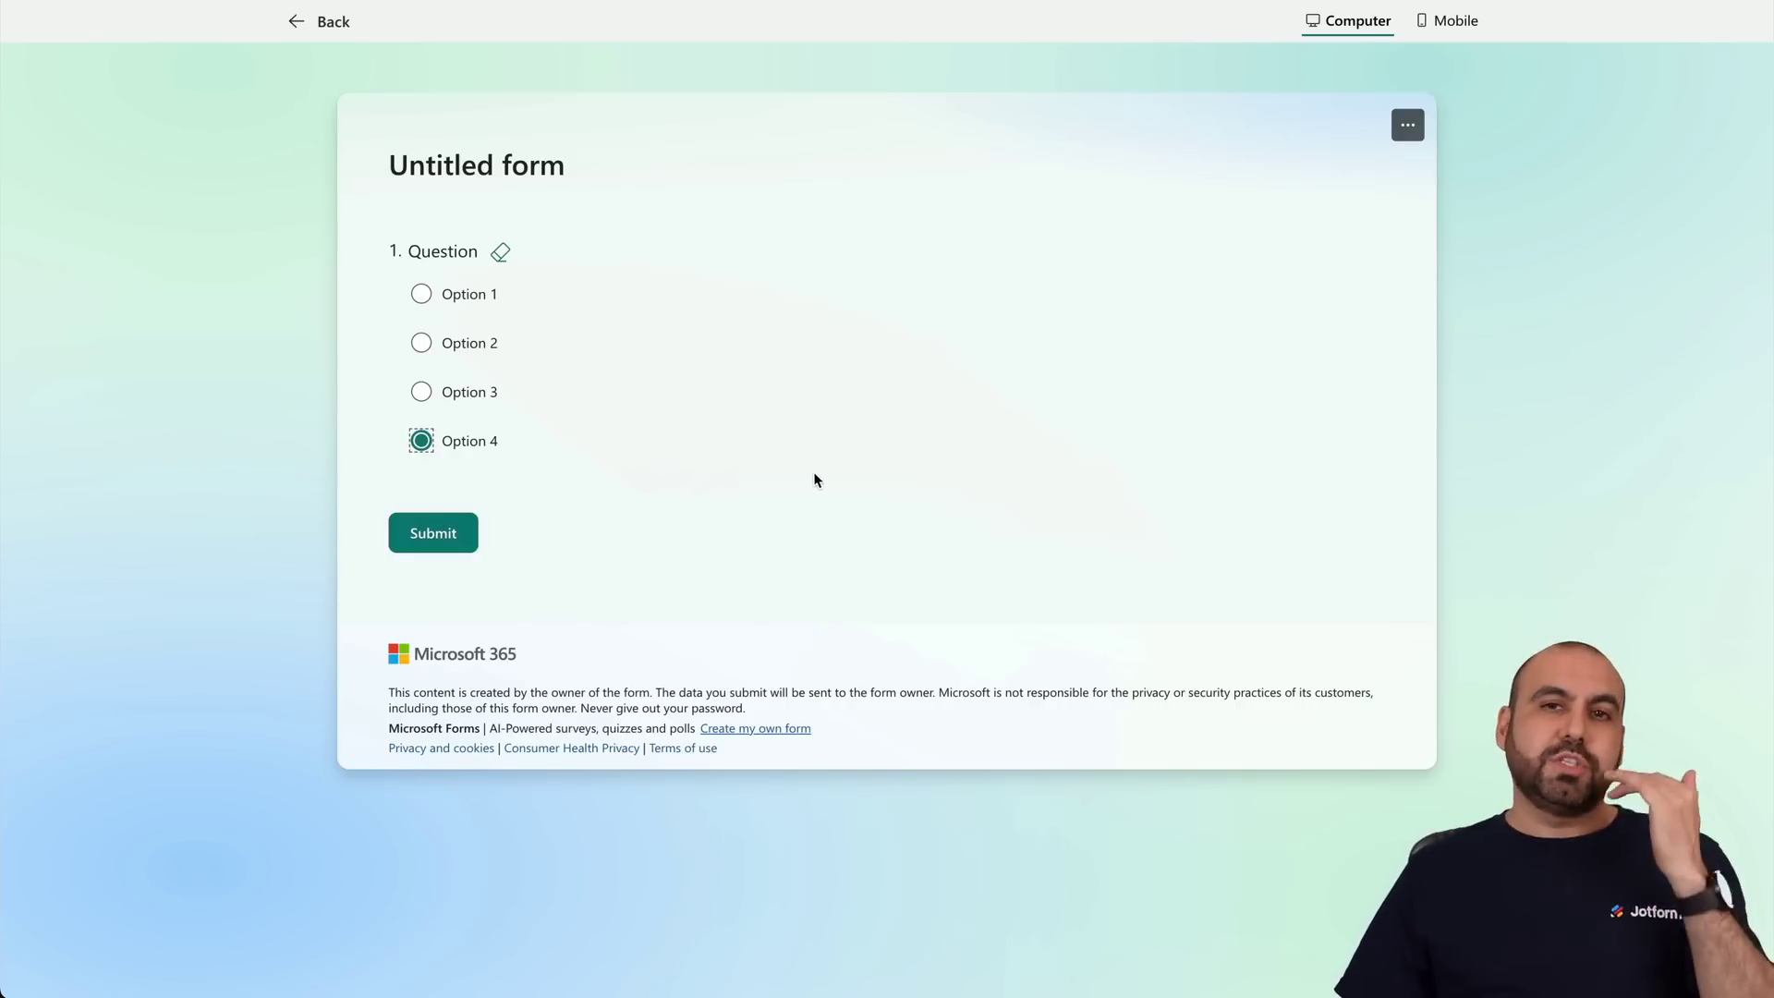
{"action": "left_click", "coordinate": [318, 24]}
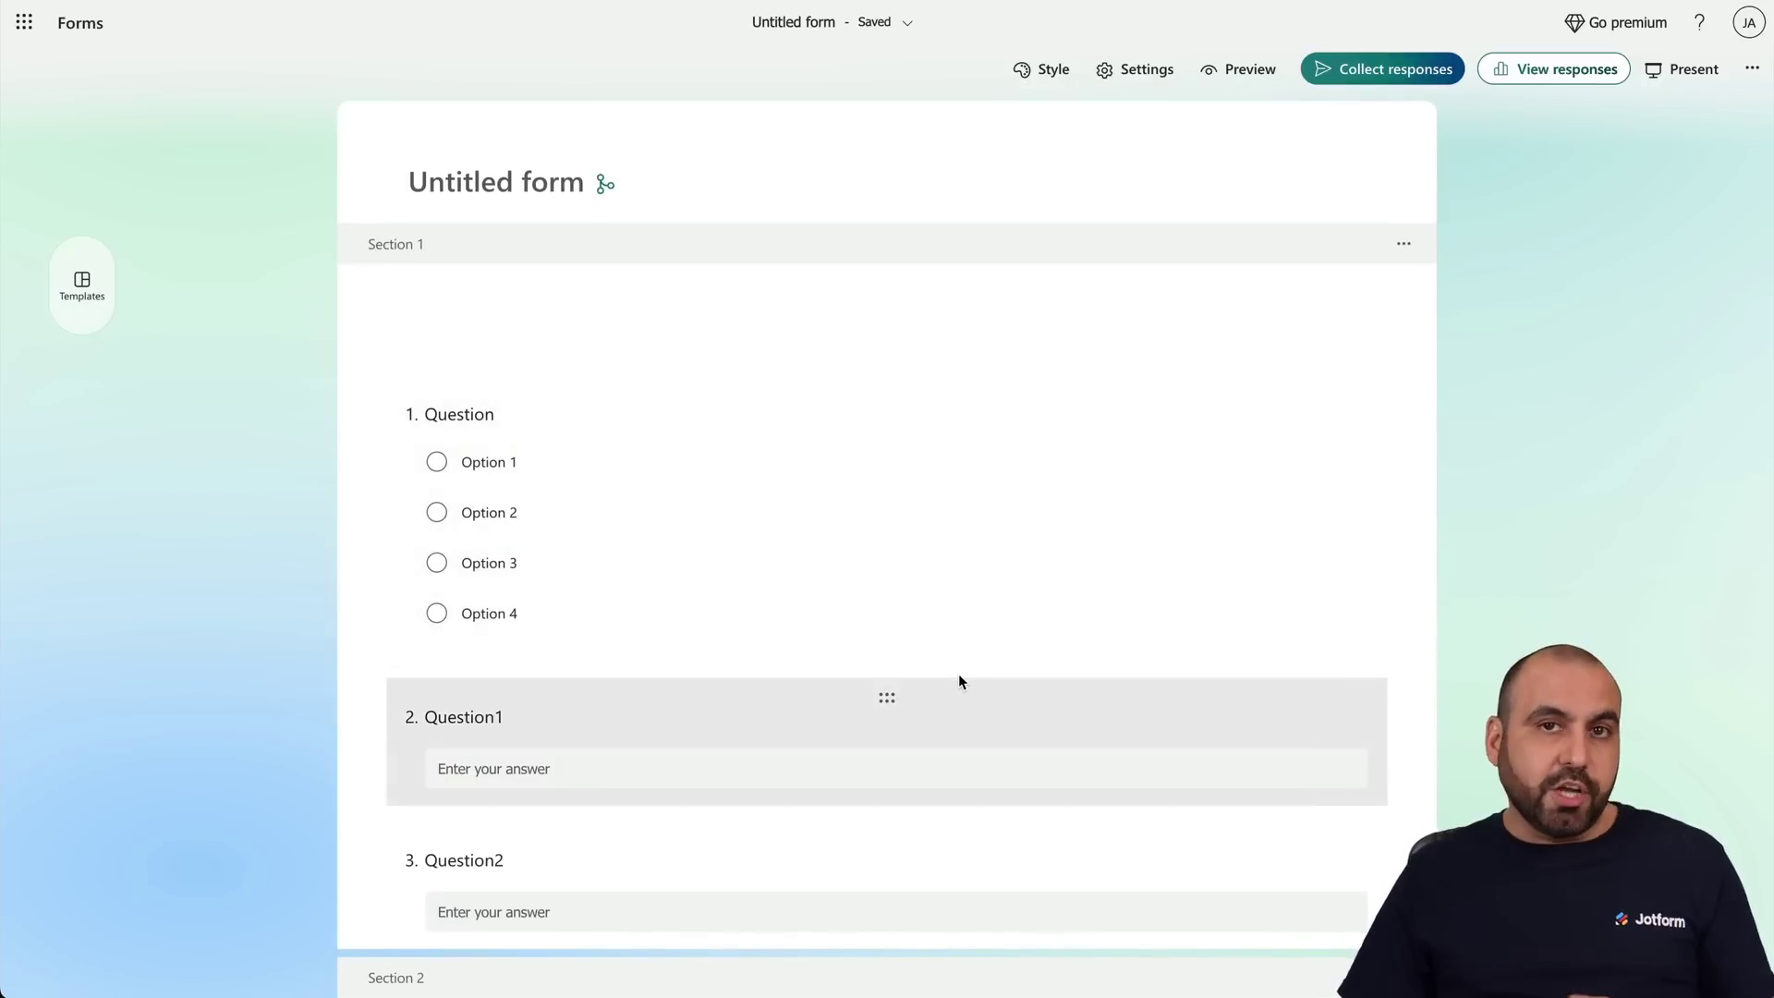
Change Question1's branching destination from Next to 2. section 2.
{"action": "left_click", "coordinate": [1261, 614]}
{"action": "left_click", "coordinate": [1356, 768]}
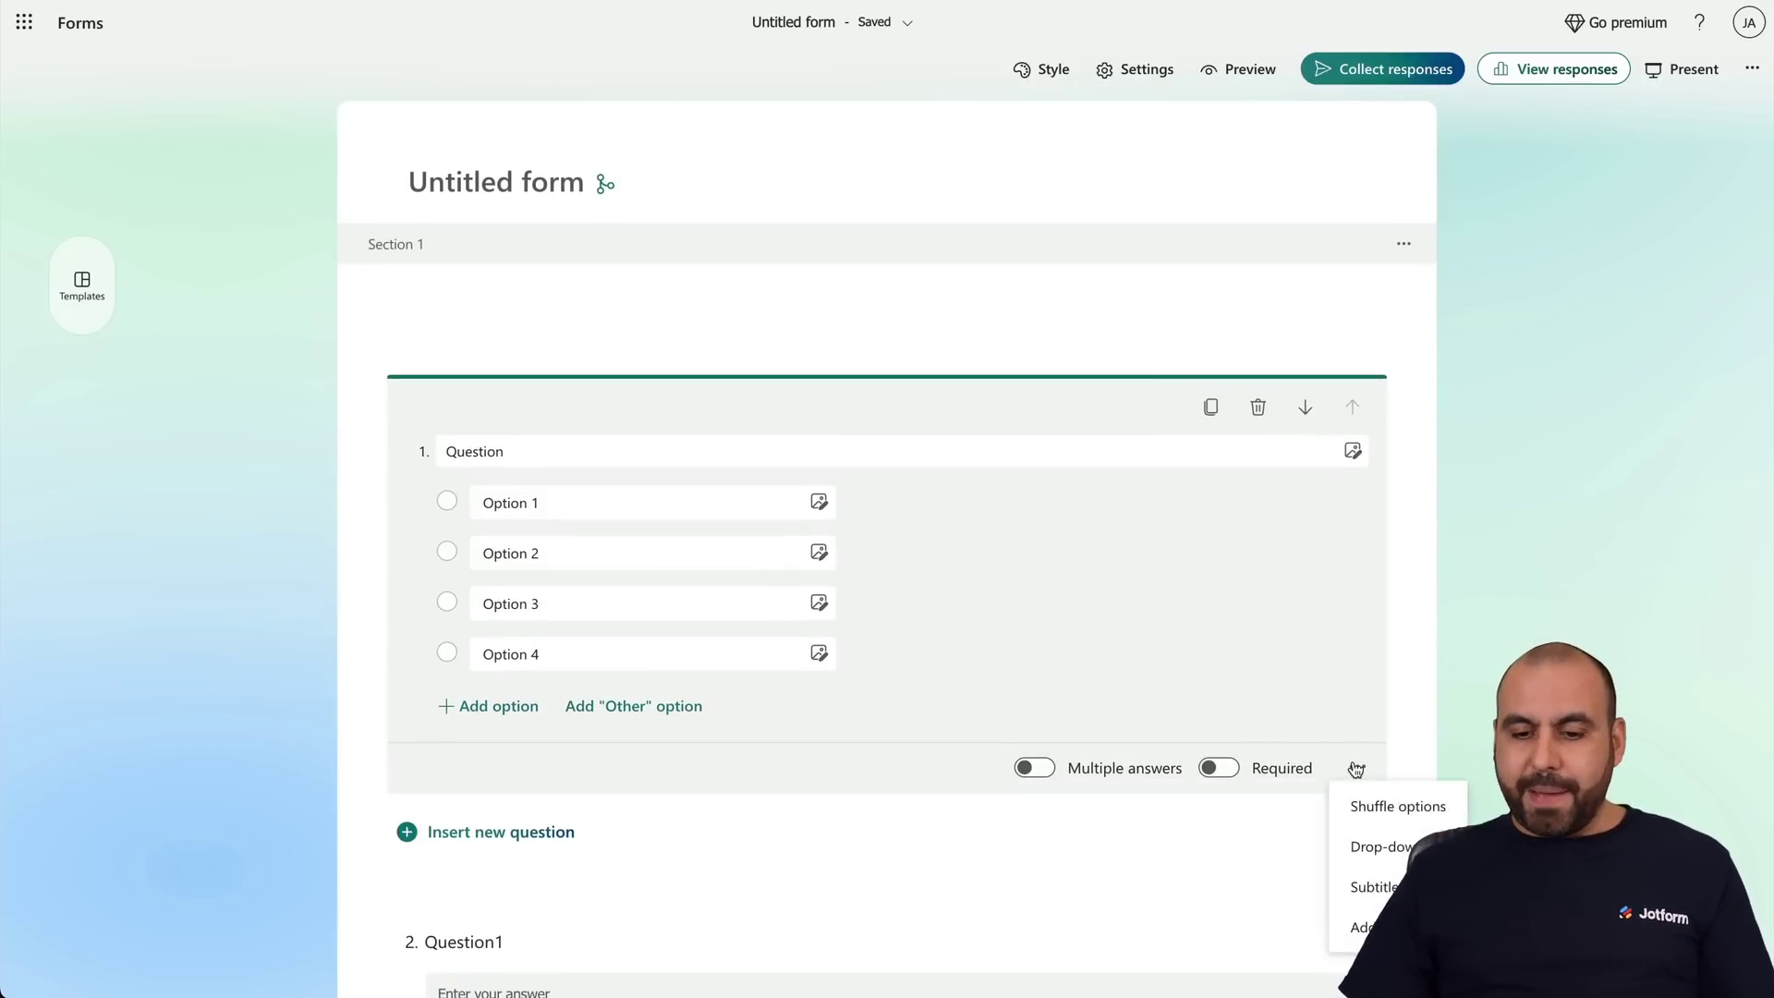
{"action": "left_click", "coordinate": [1362, 927]}
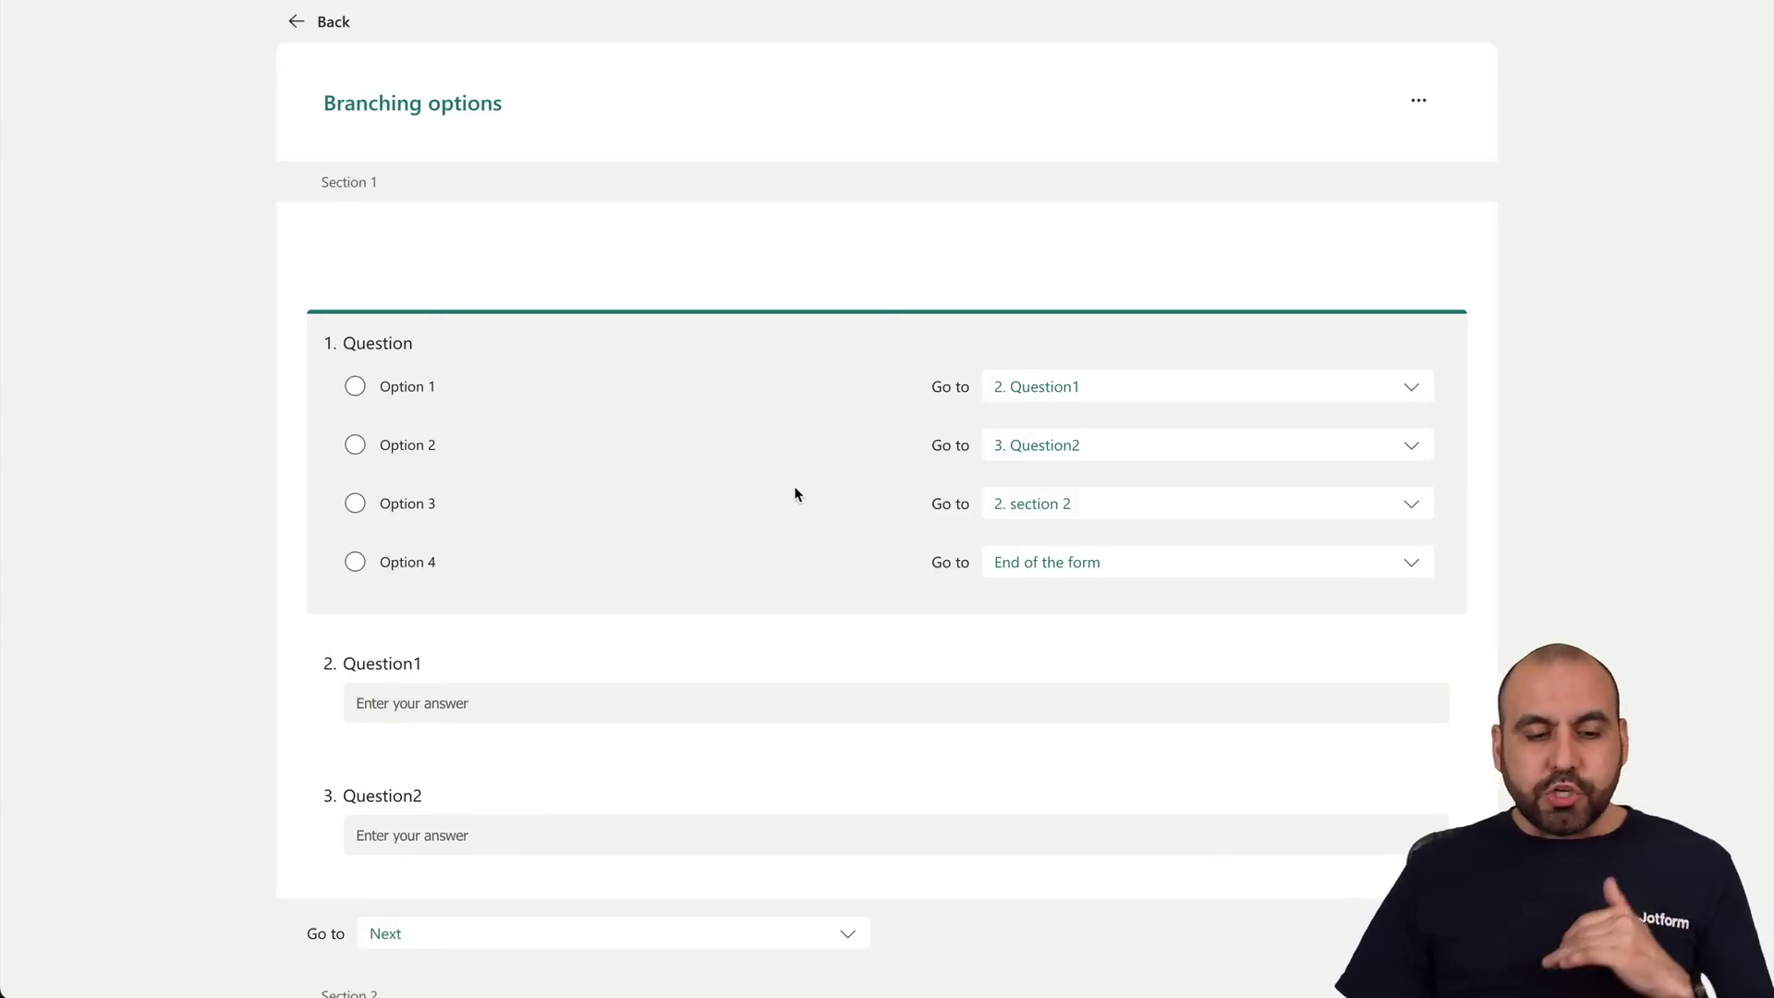
{"action": "scroll", "coordinate": [795, 495], "scroll_direction": "down", "scroll_amount": 1}
{"action": "scroll", "coordinate": [795, 494], "scroll_direction": "down", "scroll_amount": 1}
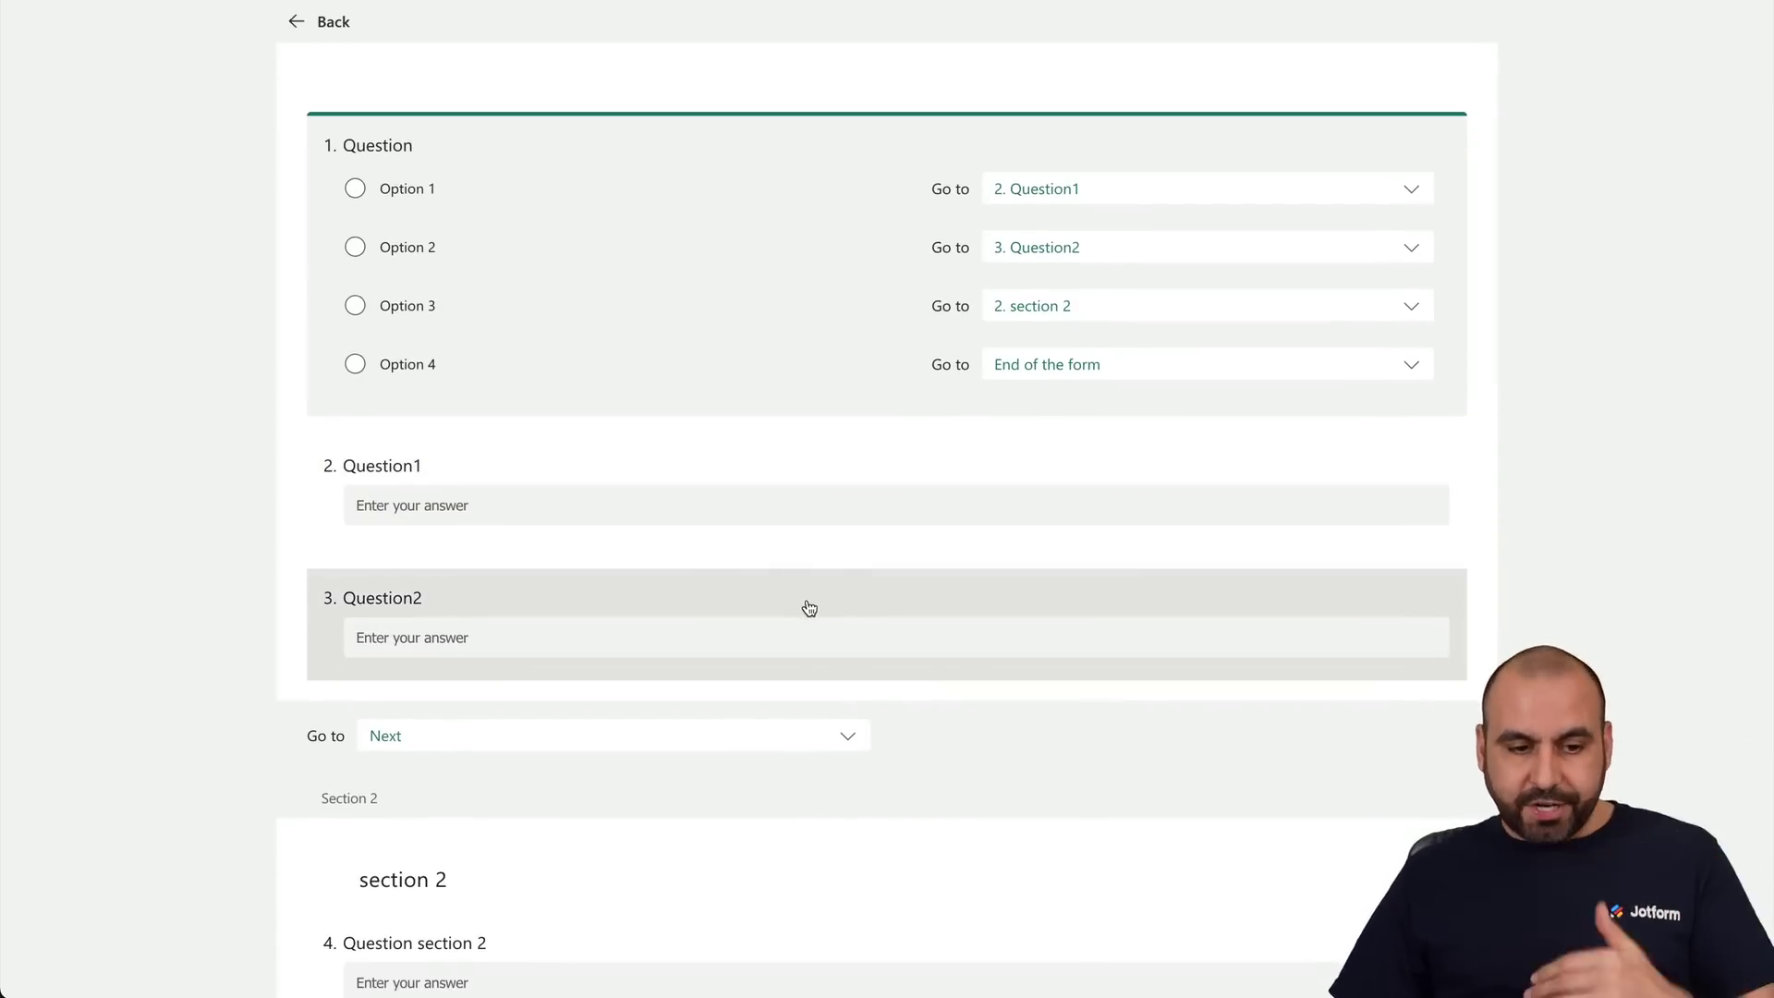
{"action": "left_click", "coordinate": [510, 485]}
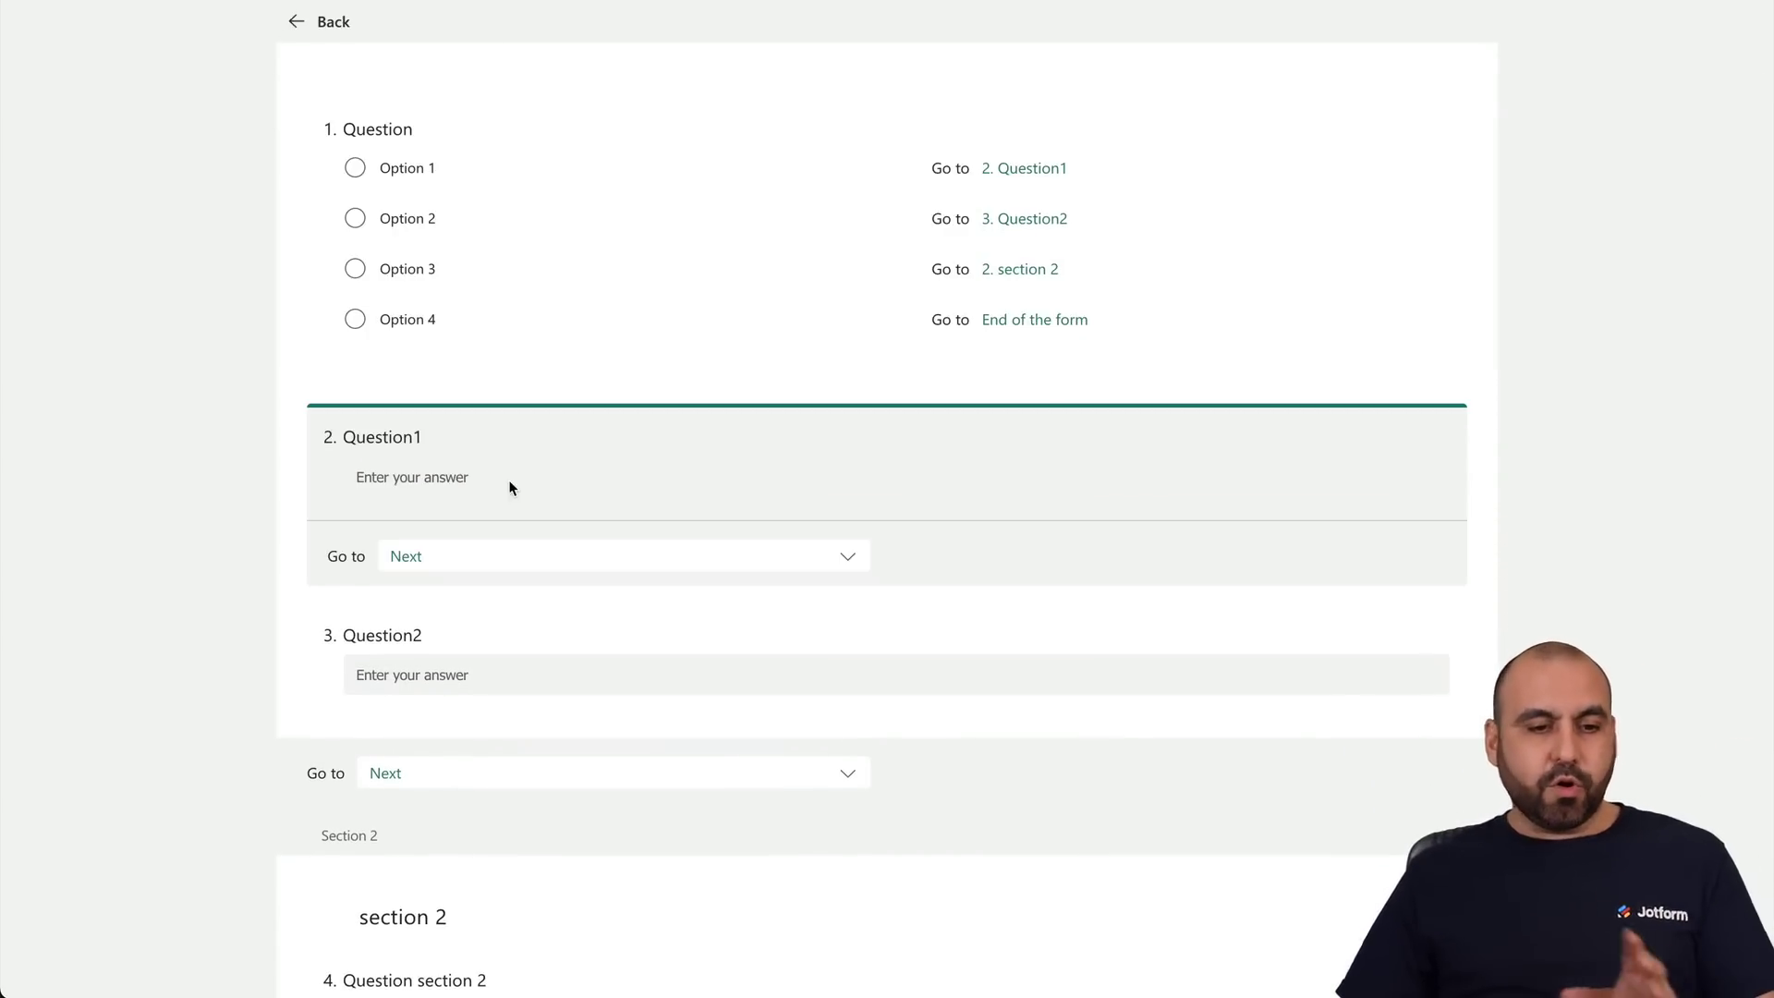
{"action": "left_click", "coordinate": [612, 559]}
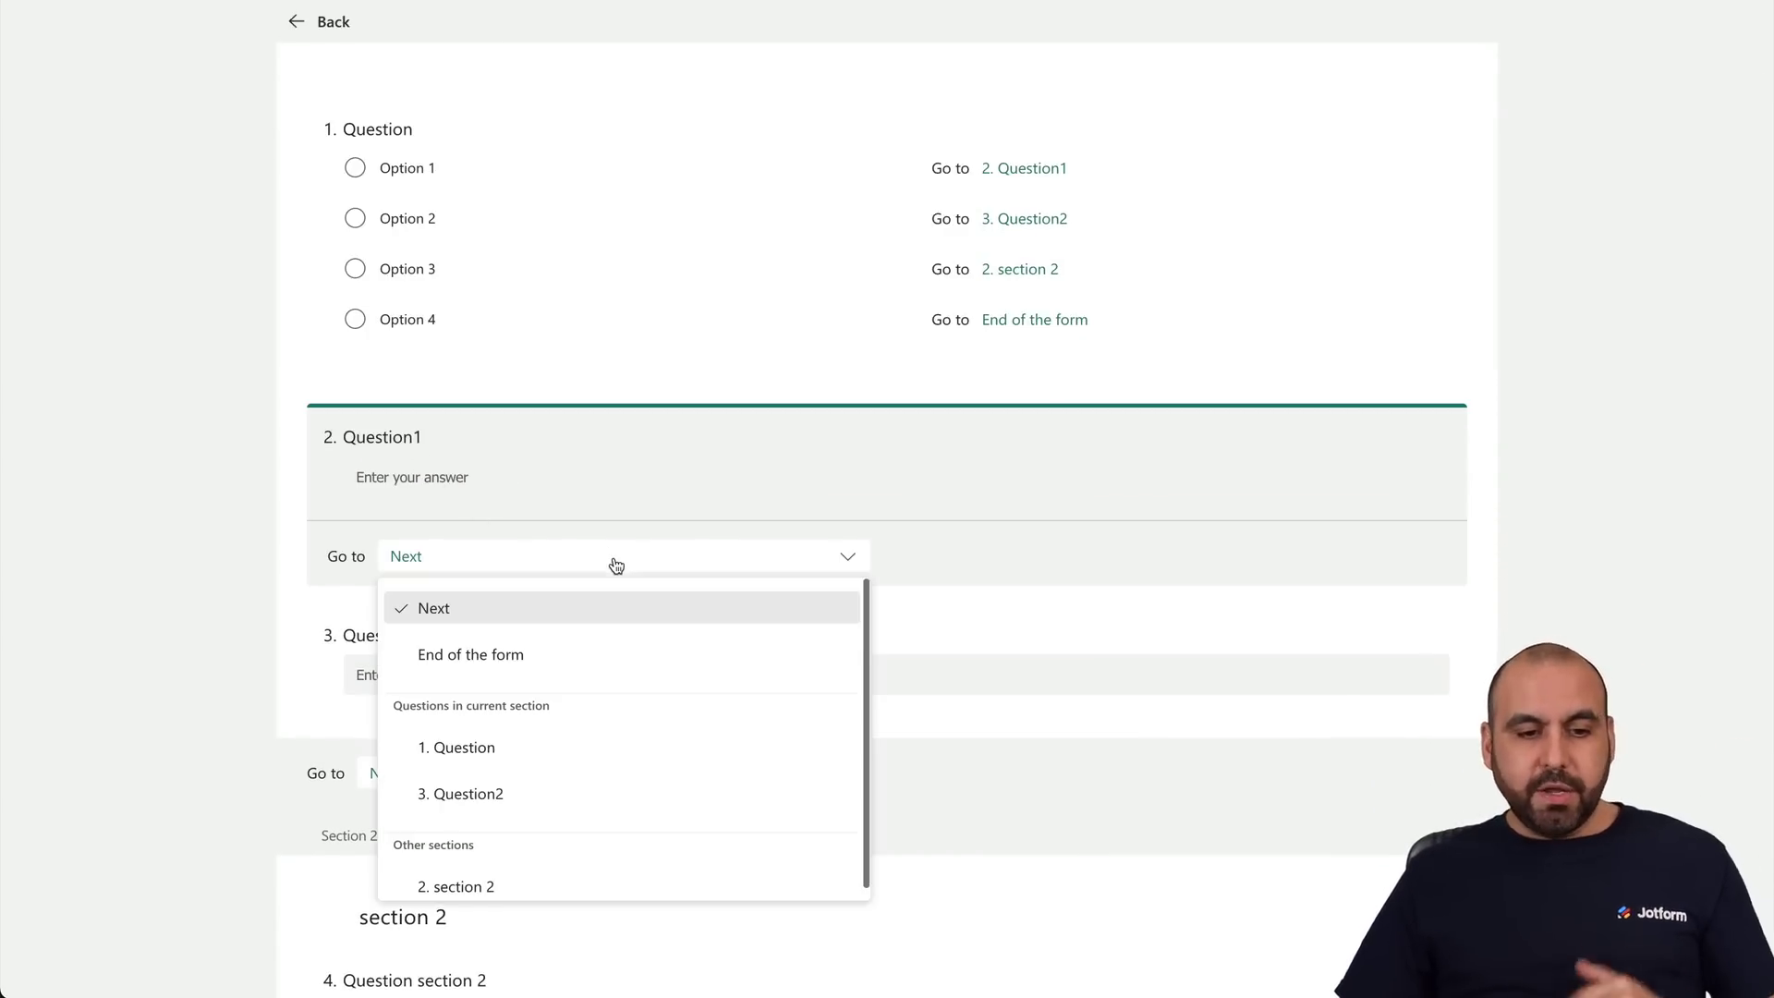
{"action": "left_click", "coordinate": [537, 883]}
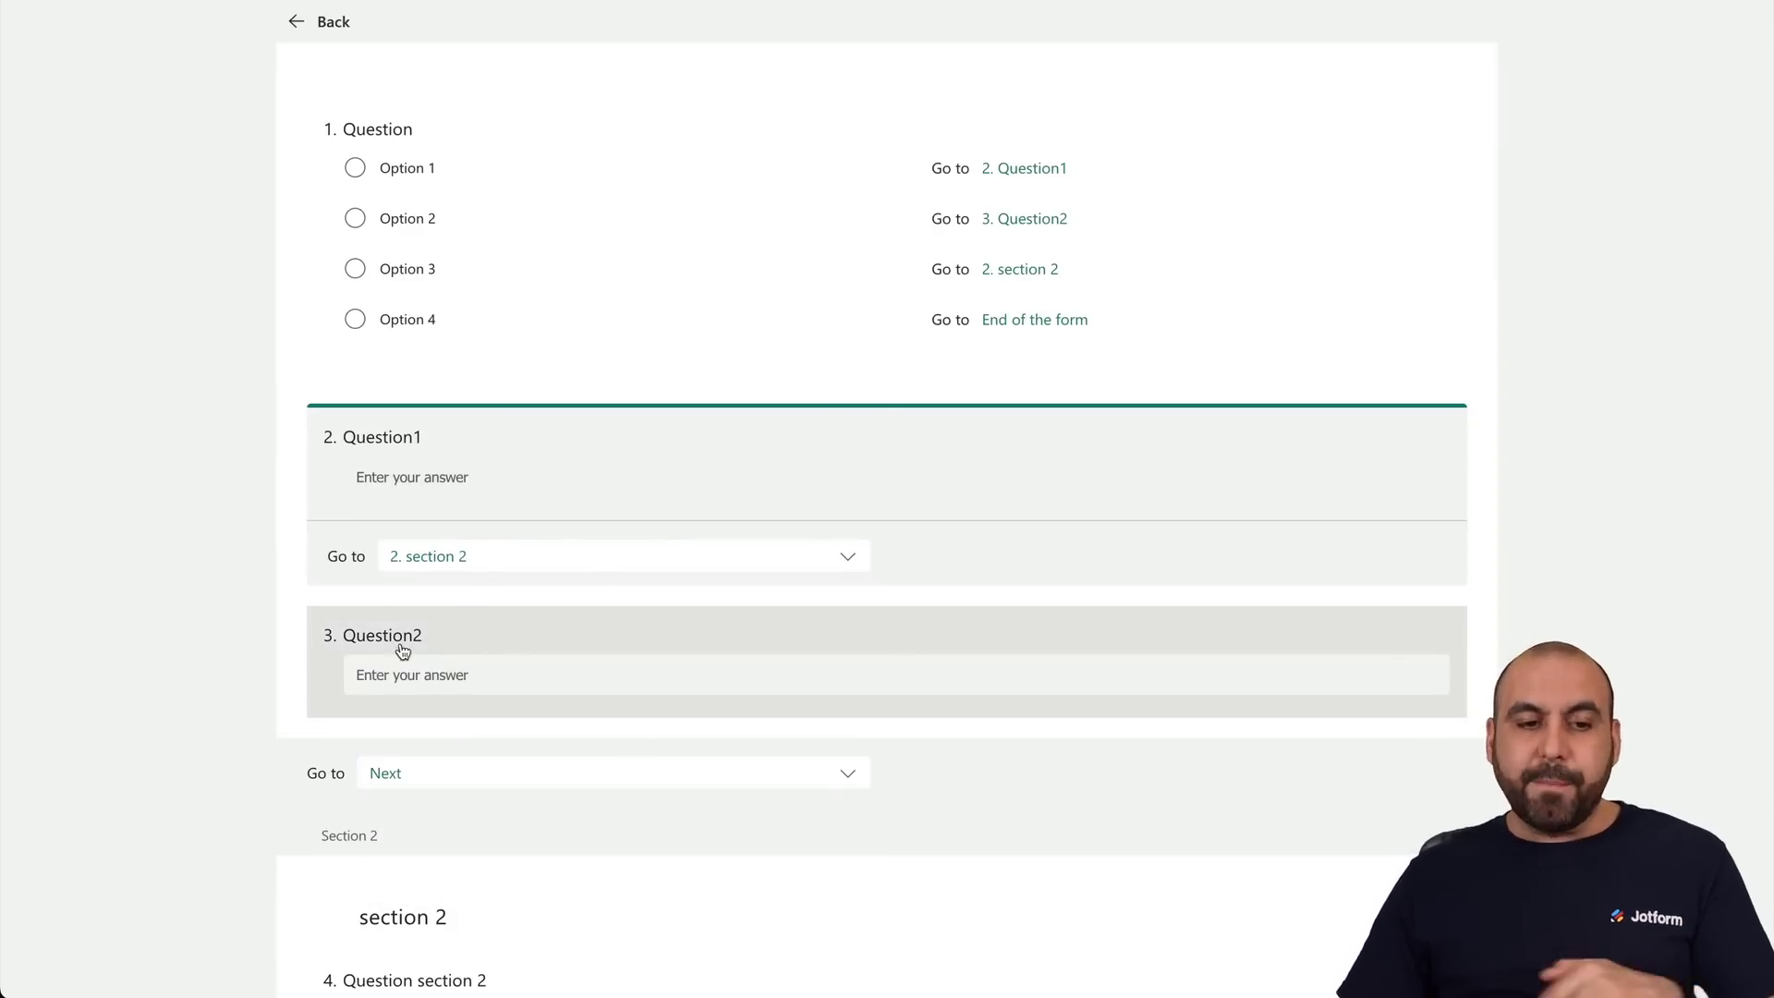
{"action": "scroll", "coordinate": [402, 651], "scroll_direction": "up", "scroll_amount": 3}
{"action": "left_click", "coordinate": [290, 26]}
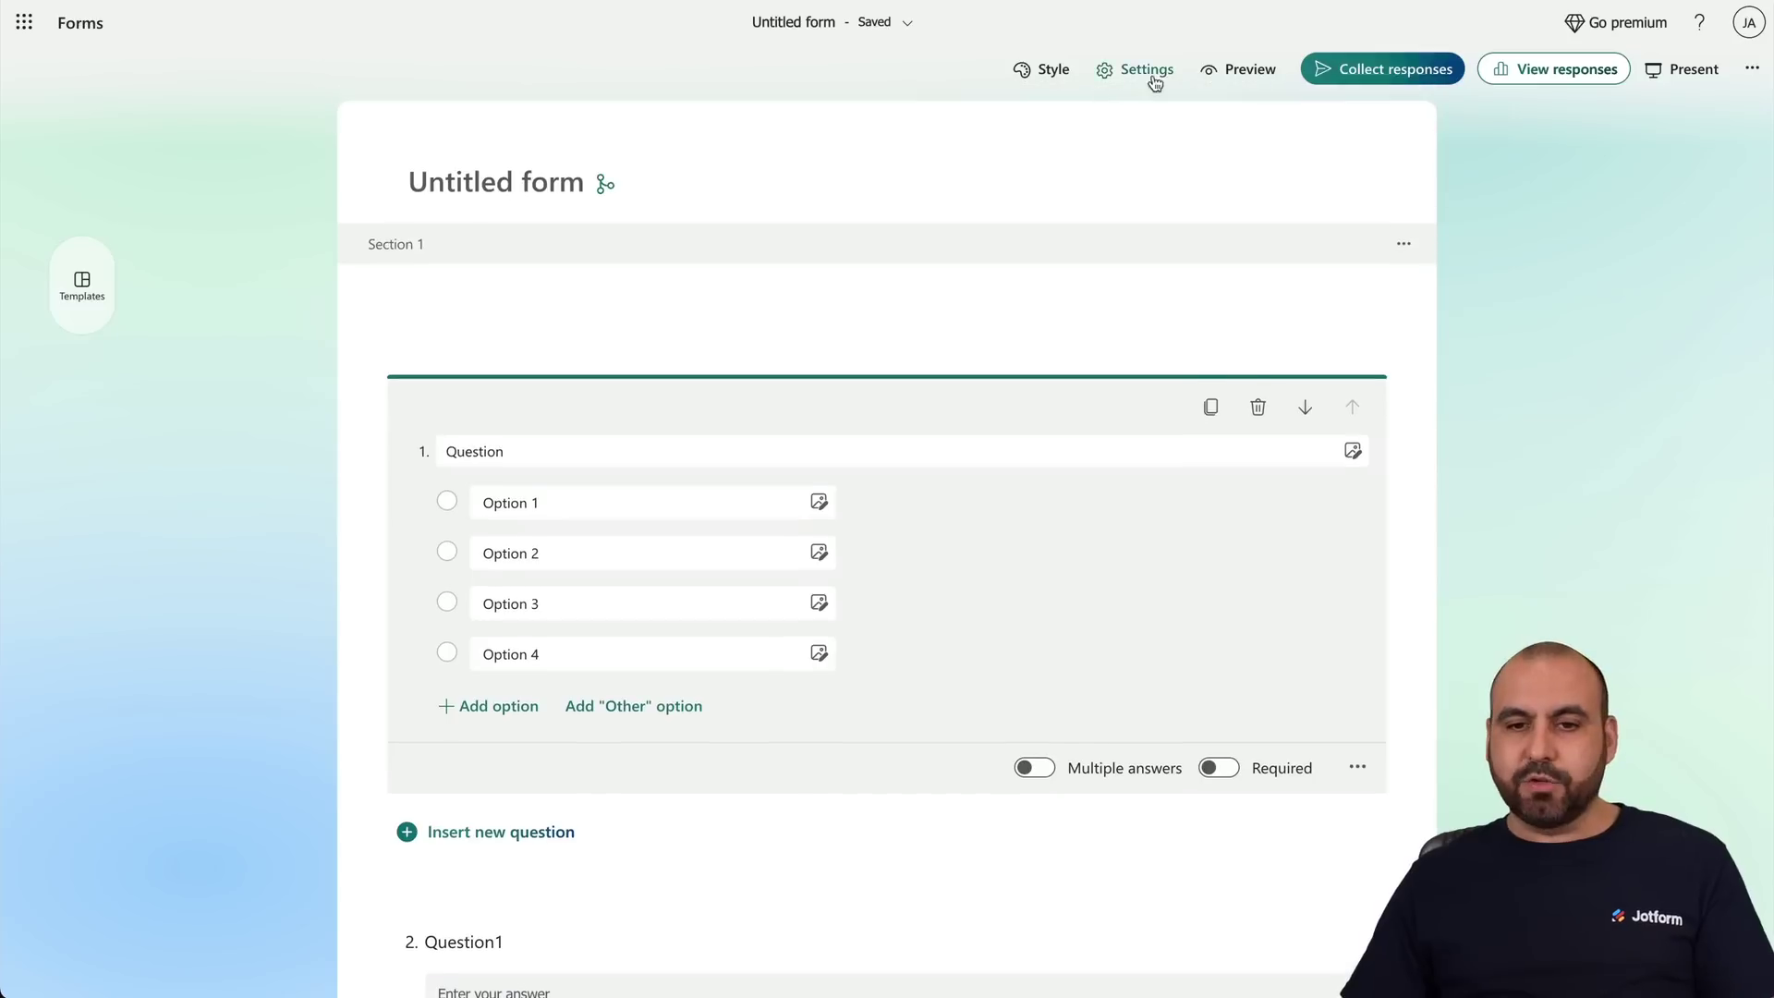
{"action": "left_click", "coordinate": [1243, 70]}
{"action": "left_click", "coordinate": [425, 297]}
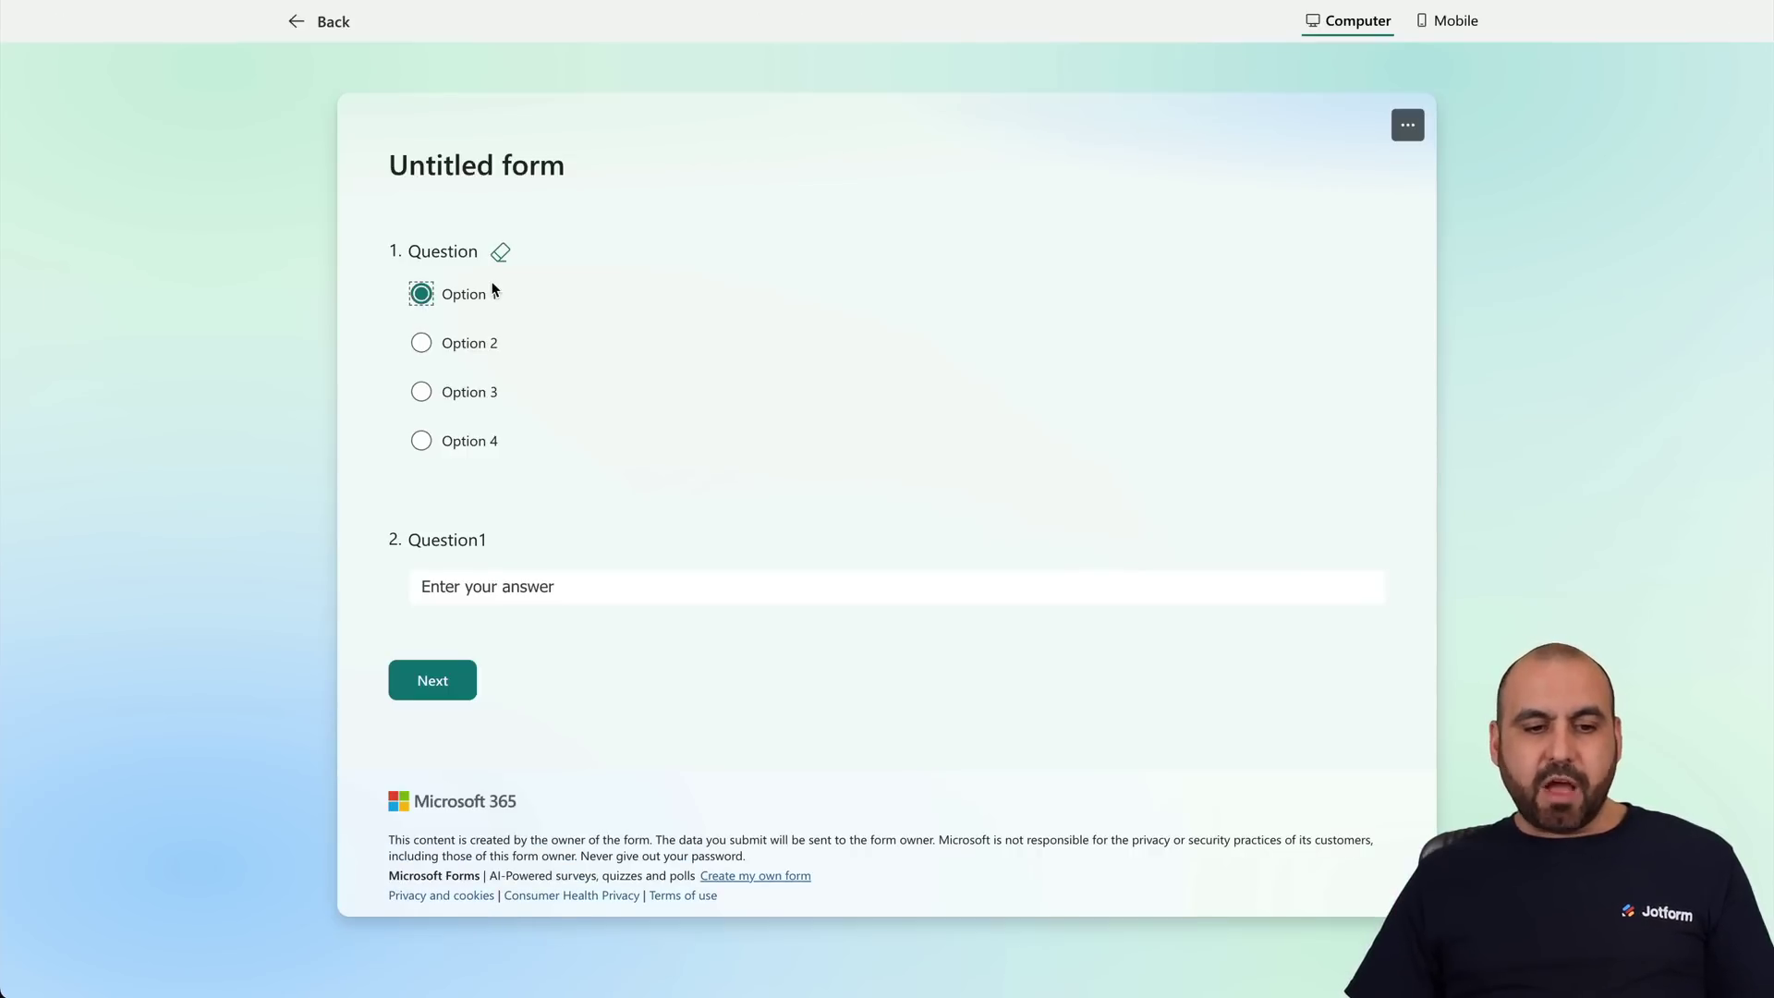
{"action": "left_click", "coordinate": [507, 597]}
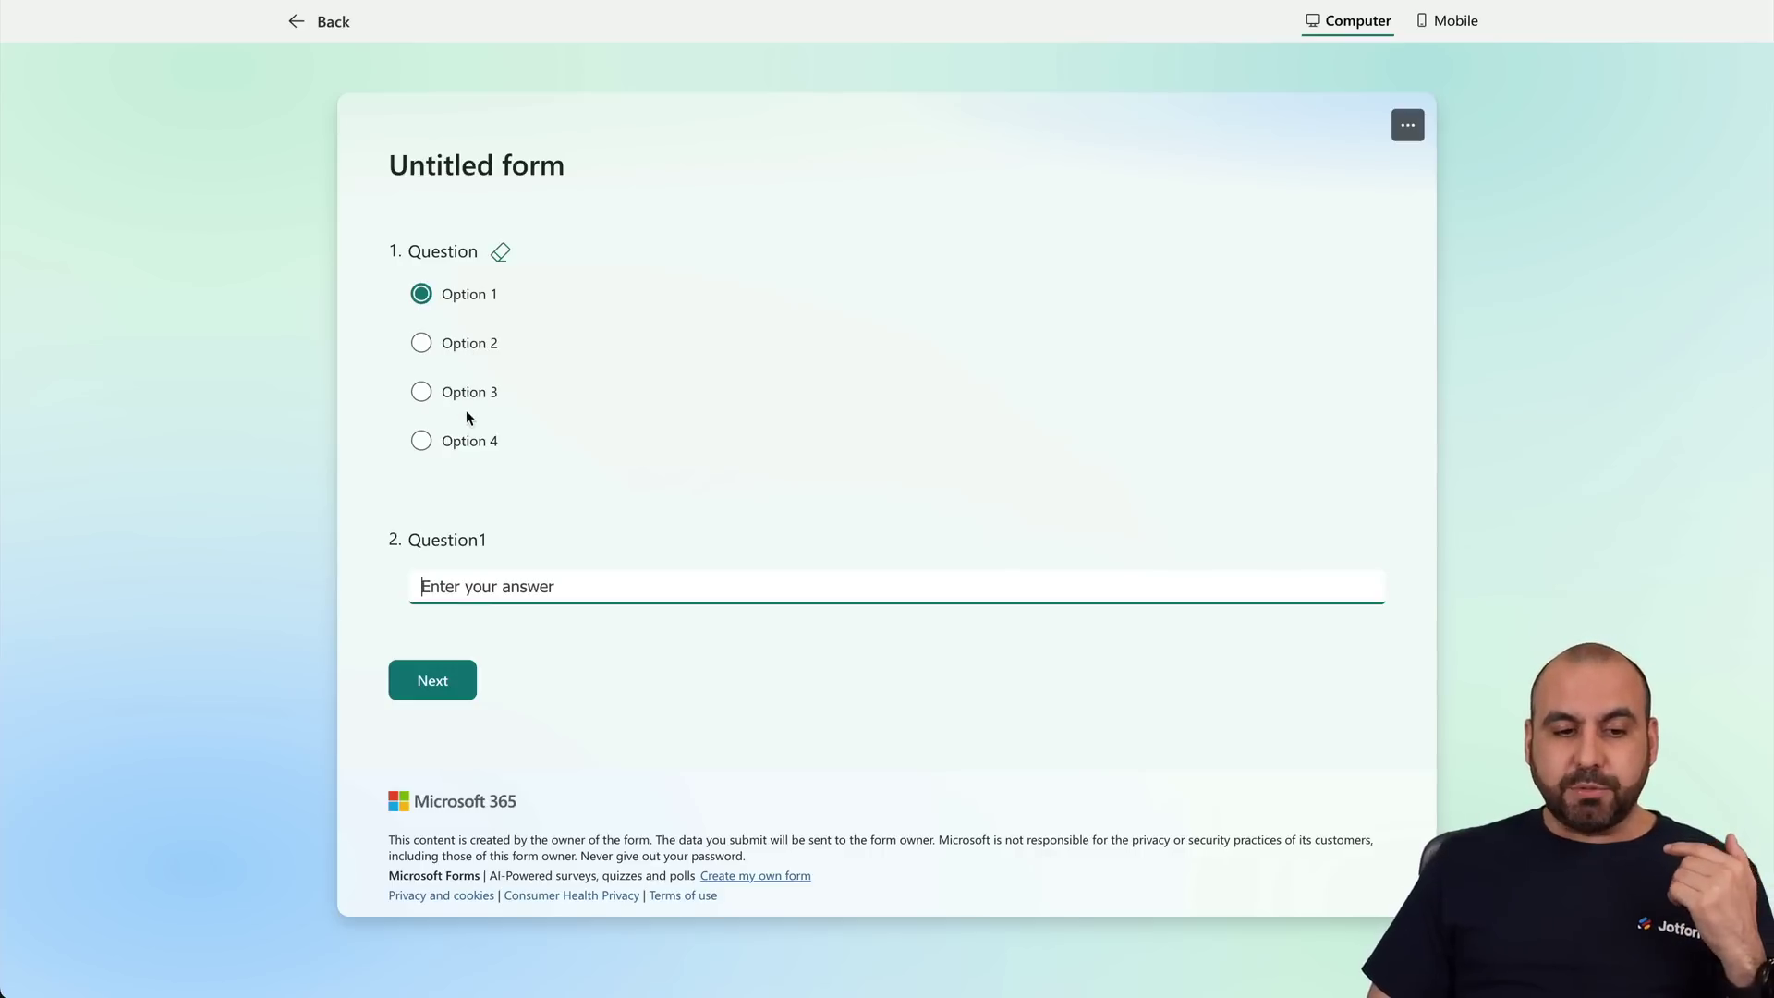
{"action": "type", "text": "test"}
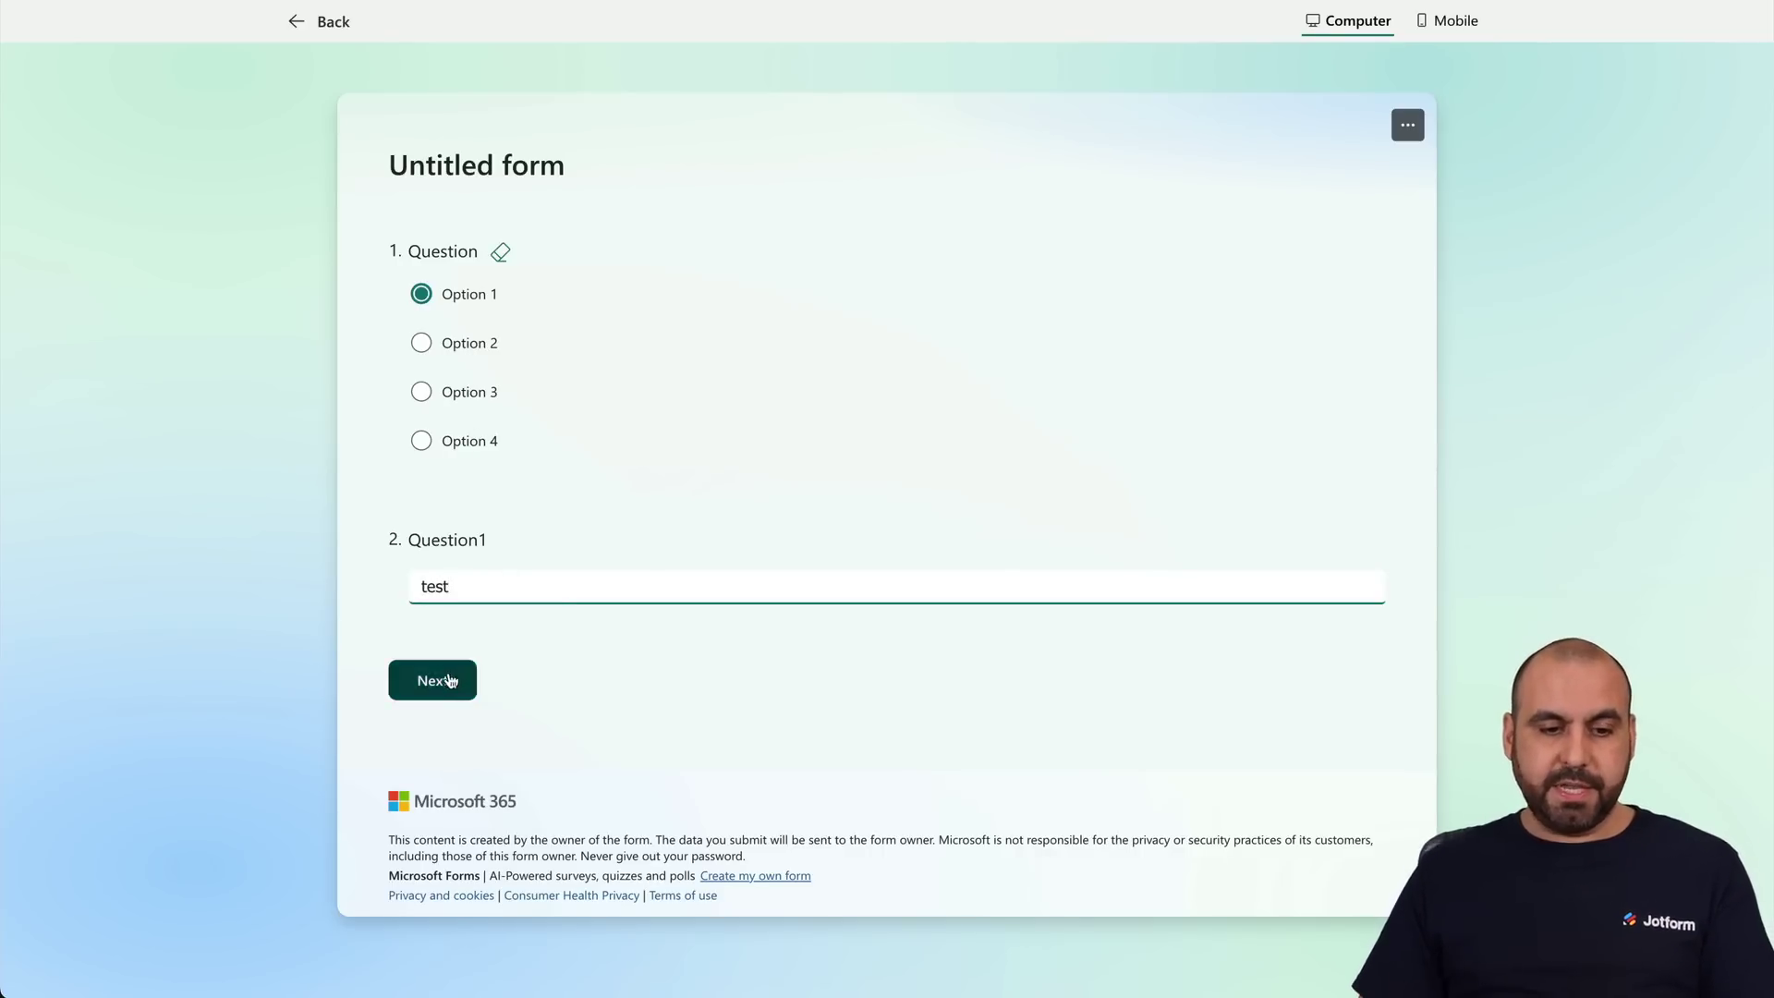
{"action": "left_click", "coordinate": [450, 680]}
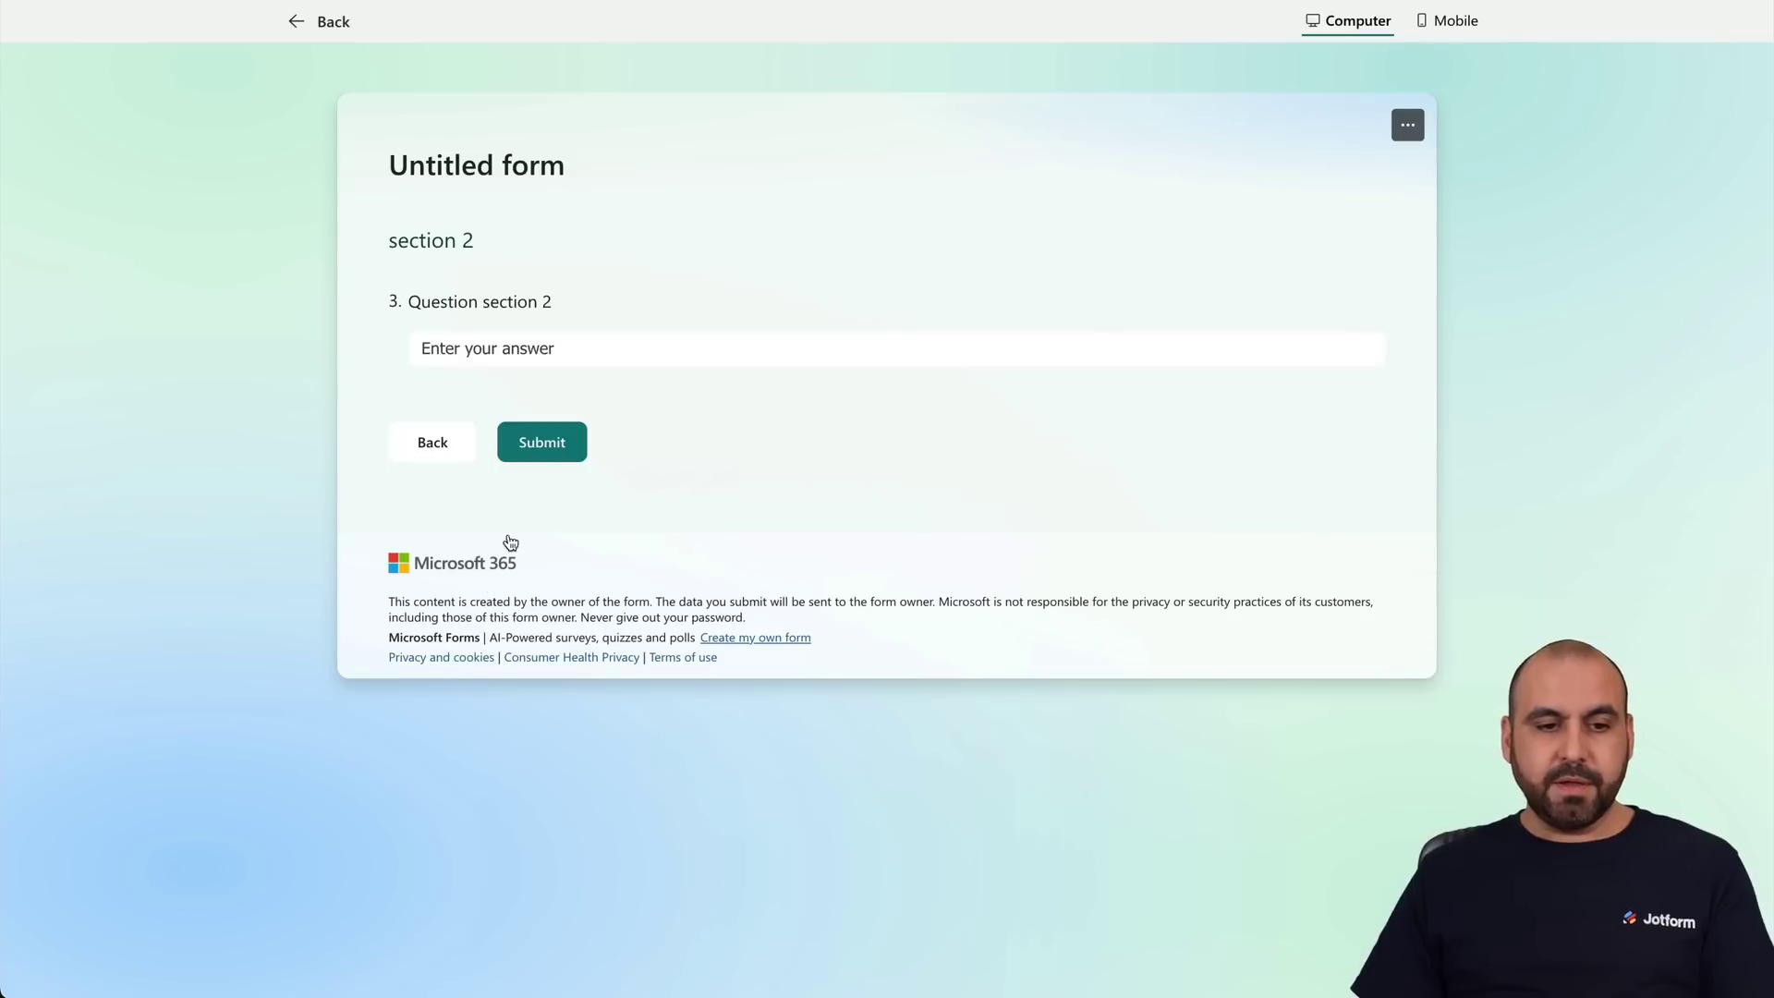
{"action": "left_click_drag", "start_coordinate": [388, 240], "coordinate": [478, 244]}
{"action": "left_click", "coordinate": [500, 274]}
{"action": "left_click_drag", "start_coordinate": [424, 317], "coordinate": [672, 305]}
{"action": "left_click", "coordinate": [673, 305]}
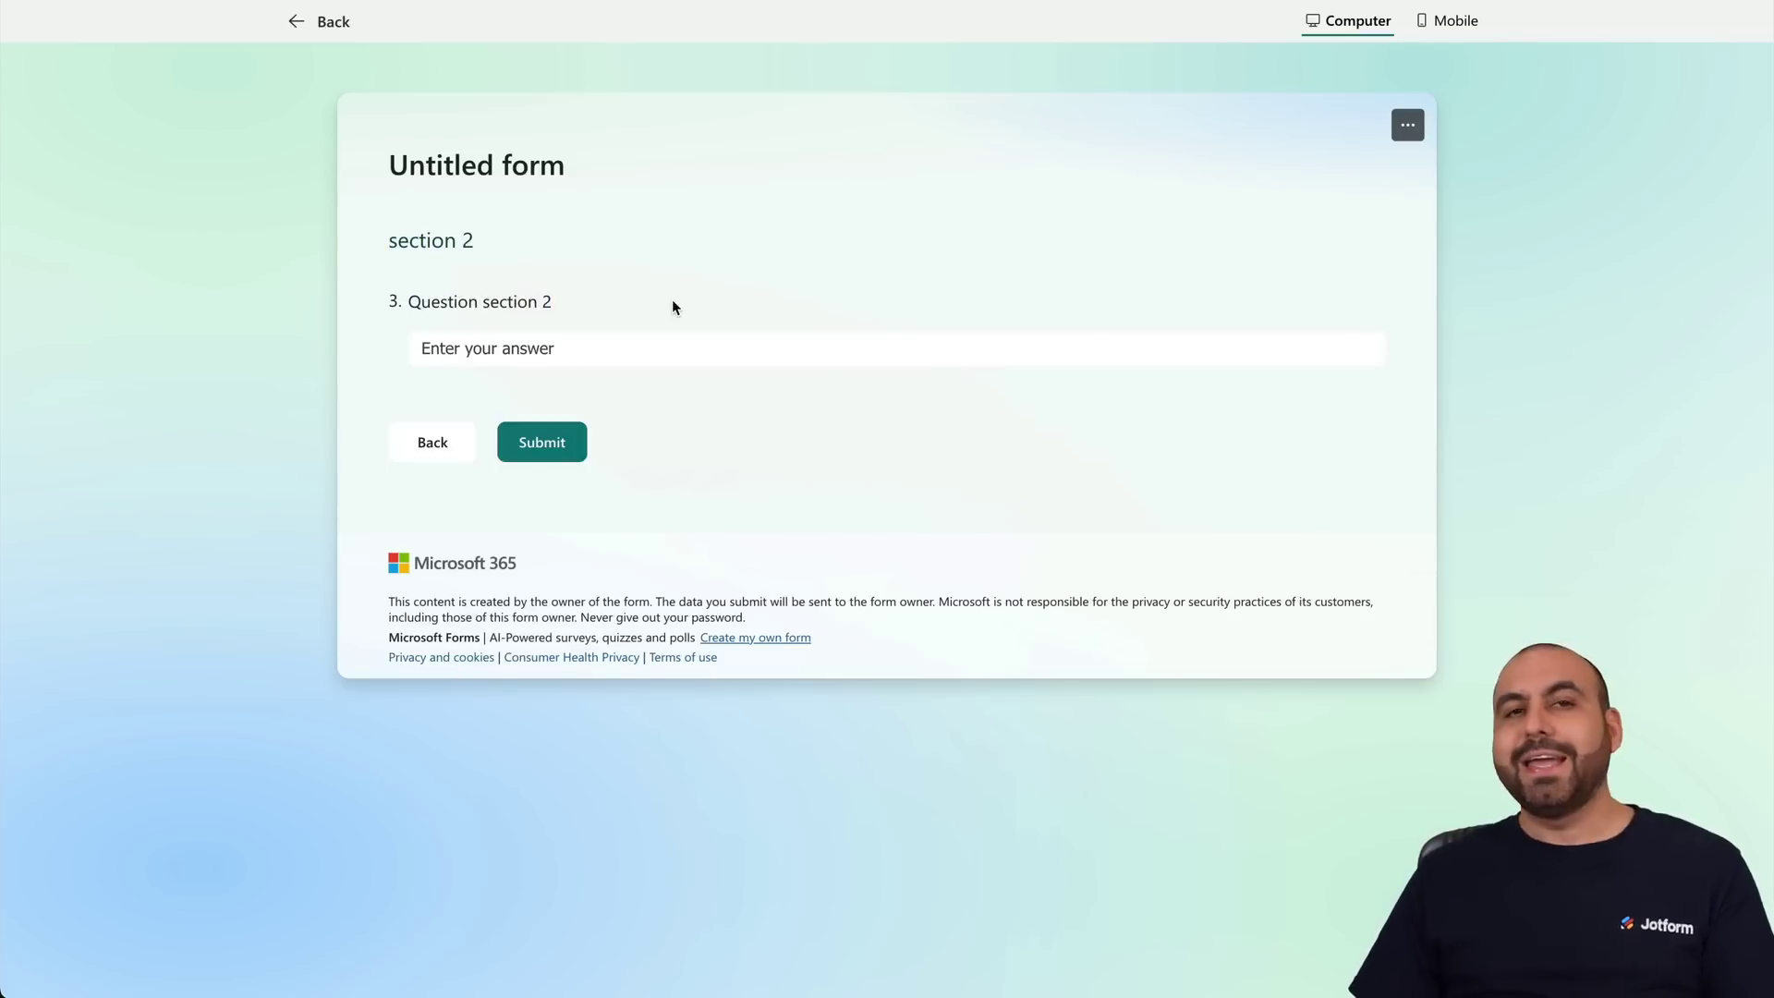
{"action": "left_click", "coordinate": [438, 443]}
{"action": "left_click", "coordinate": [333, 37]}
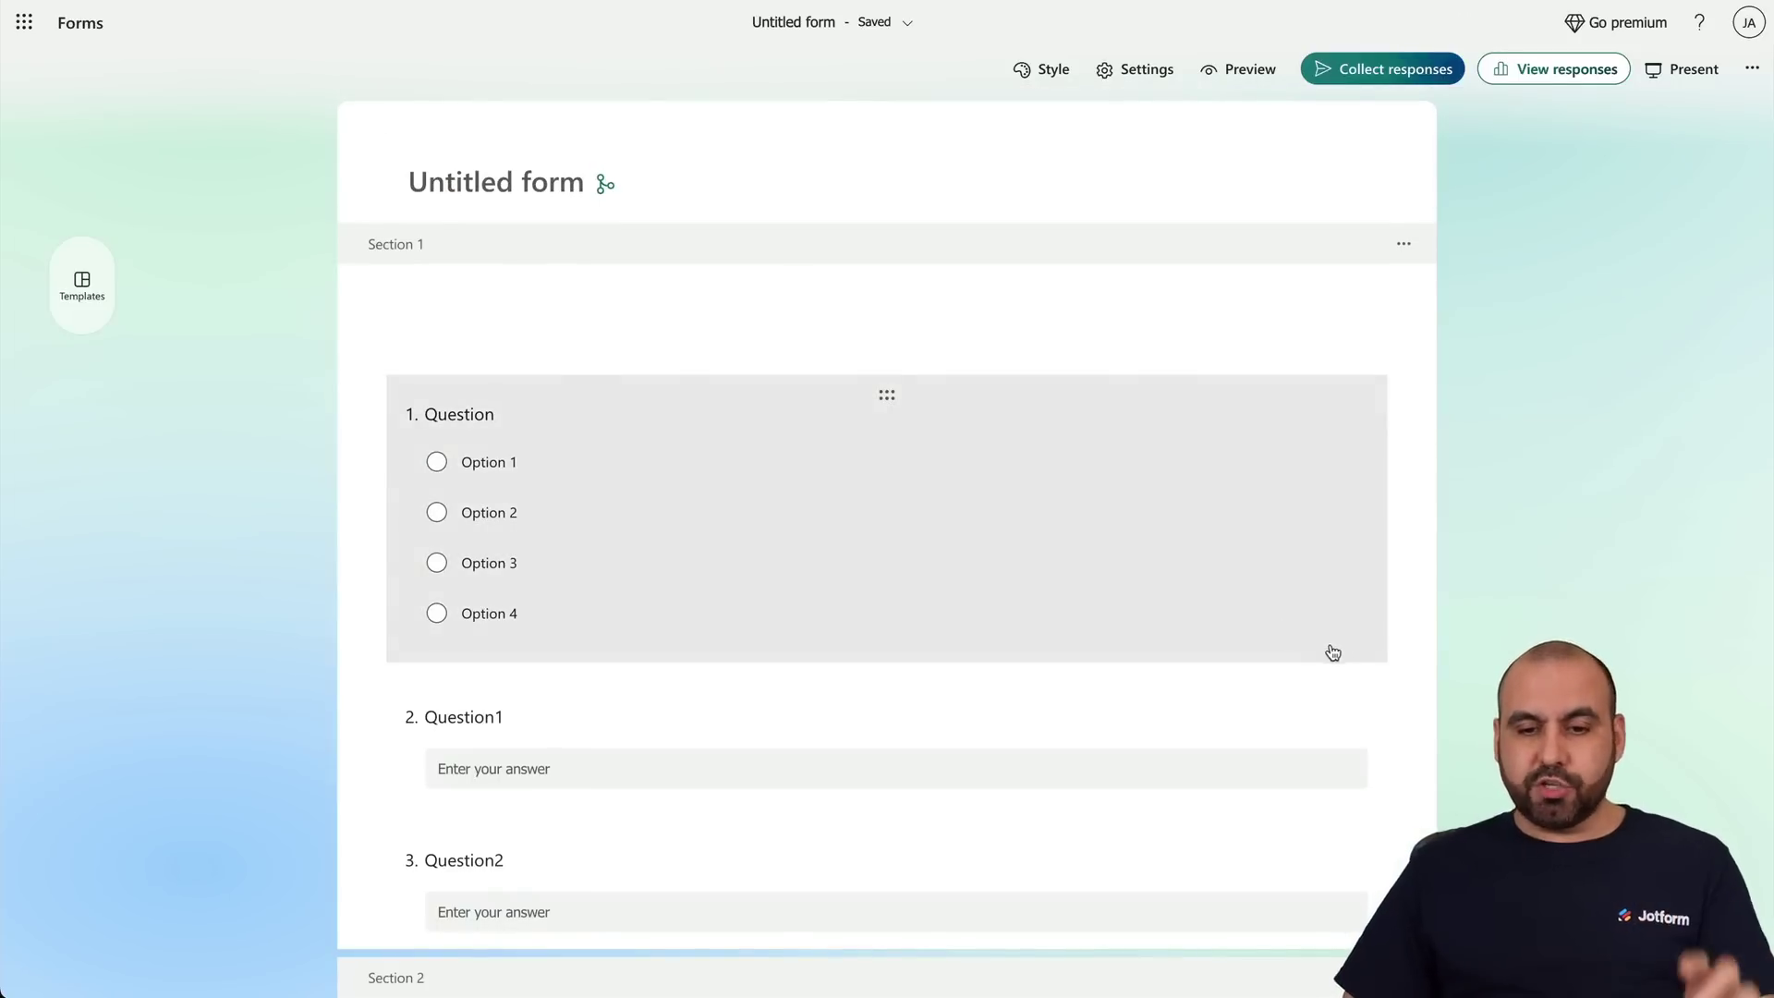
{"action": "left_click", "coordinate": [911, 583]}
{"action": "left_click", "coordinate": [1357, 767]}
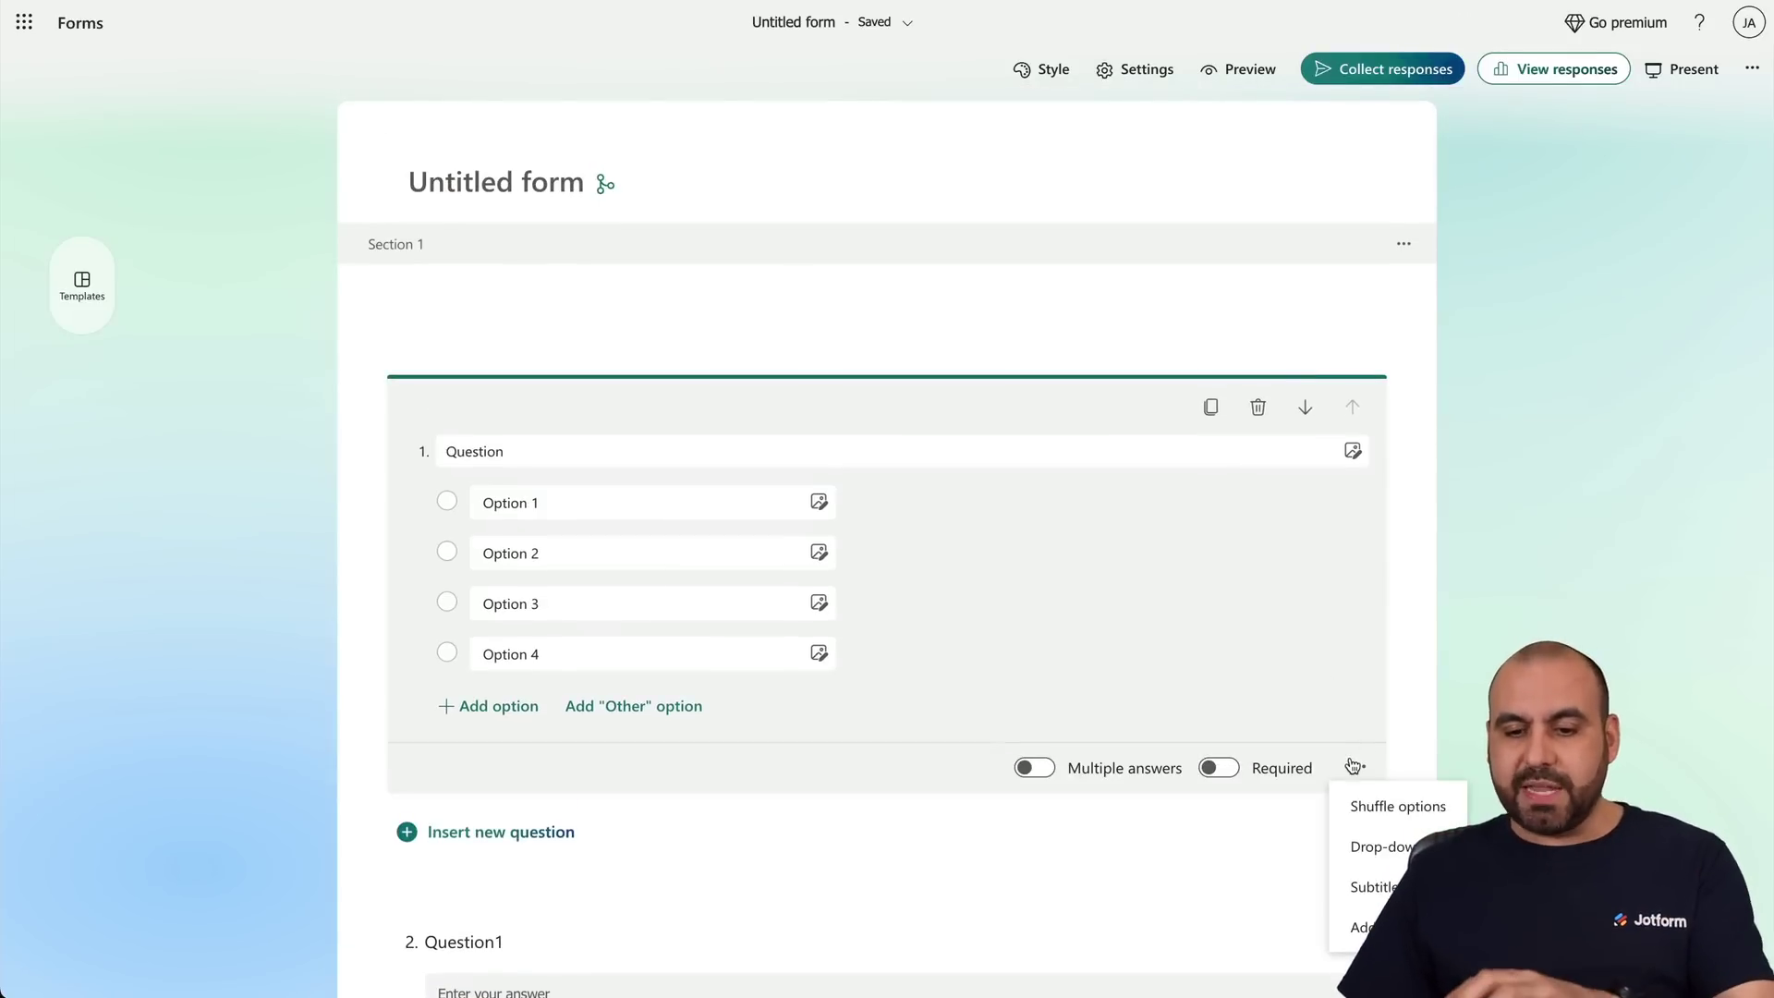
{"action": "left_click", "coordinate": [1367, 926]}
{"action": "scroll", "coordinate": [1056, 802], "scroll_direction": "down", "scroll_amount": 3}
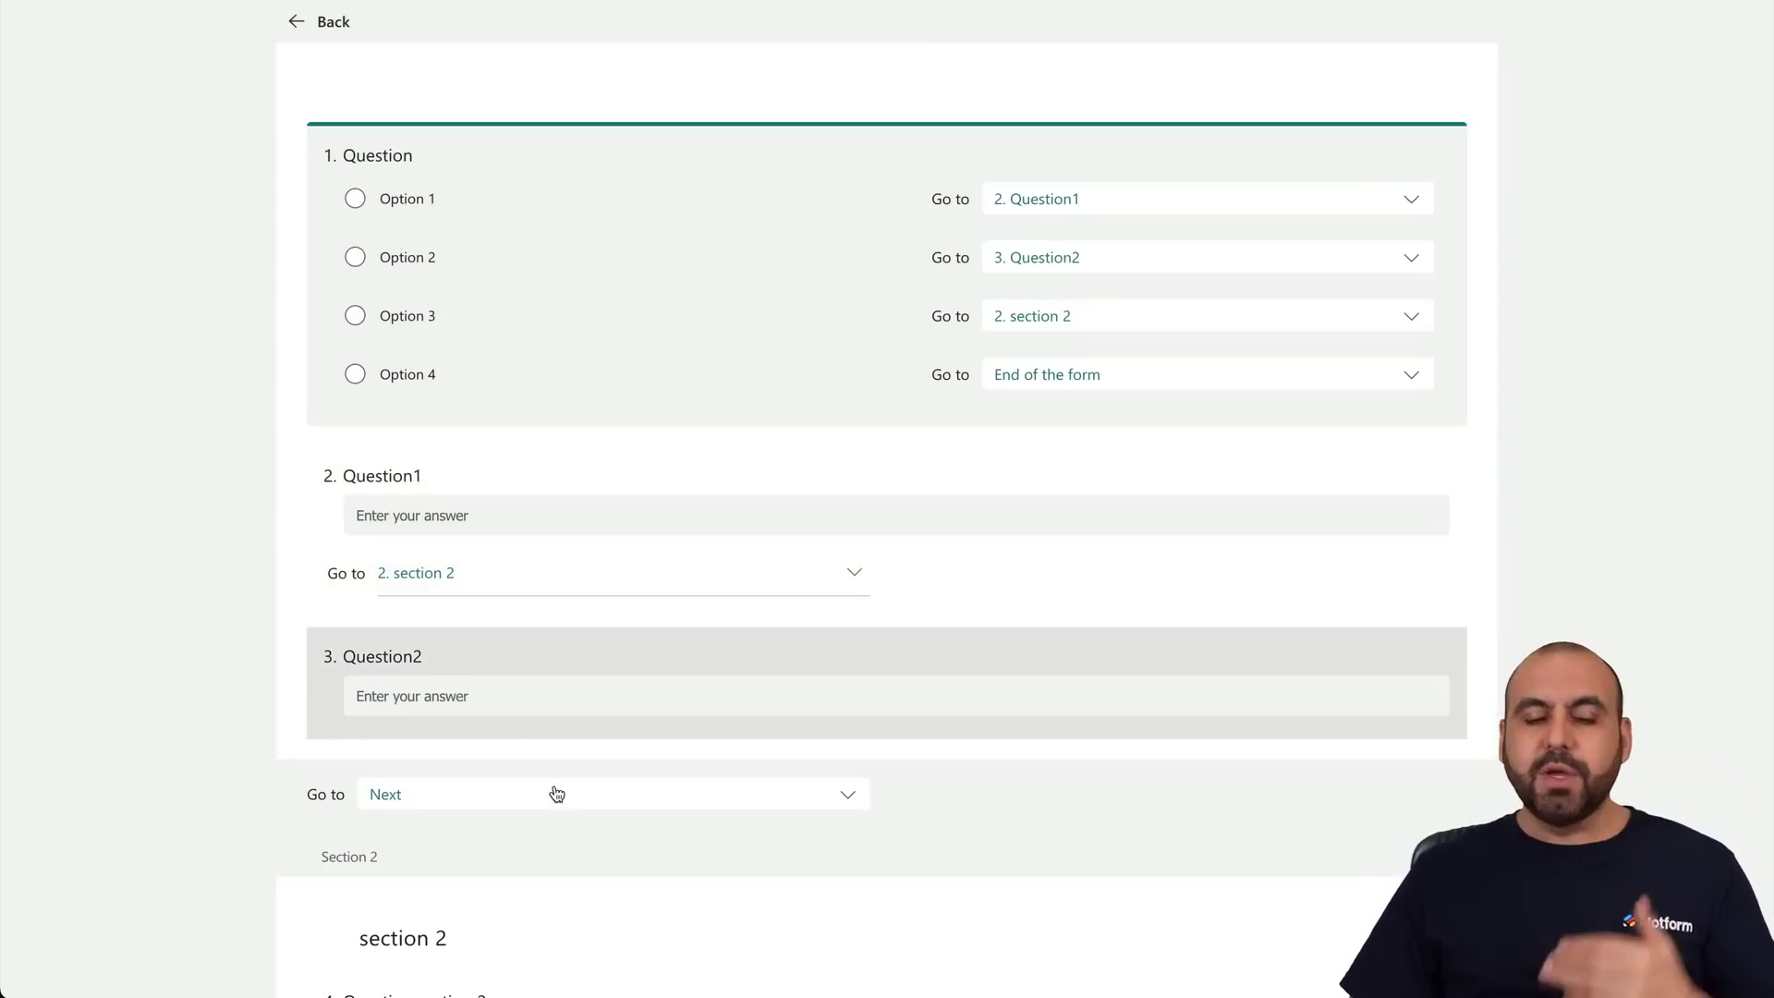
{"action": "scroll", "coordinate": [555, 792], "scroll_direction": "down", "scroll_amount": 3}
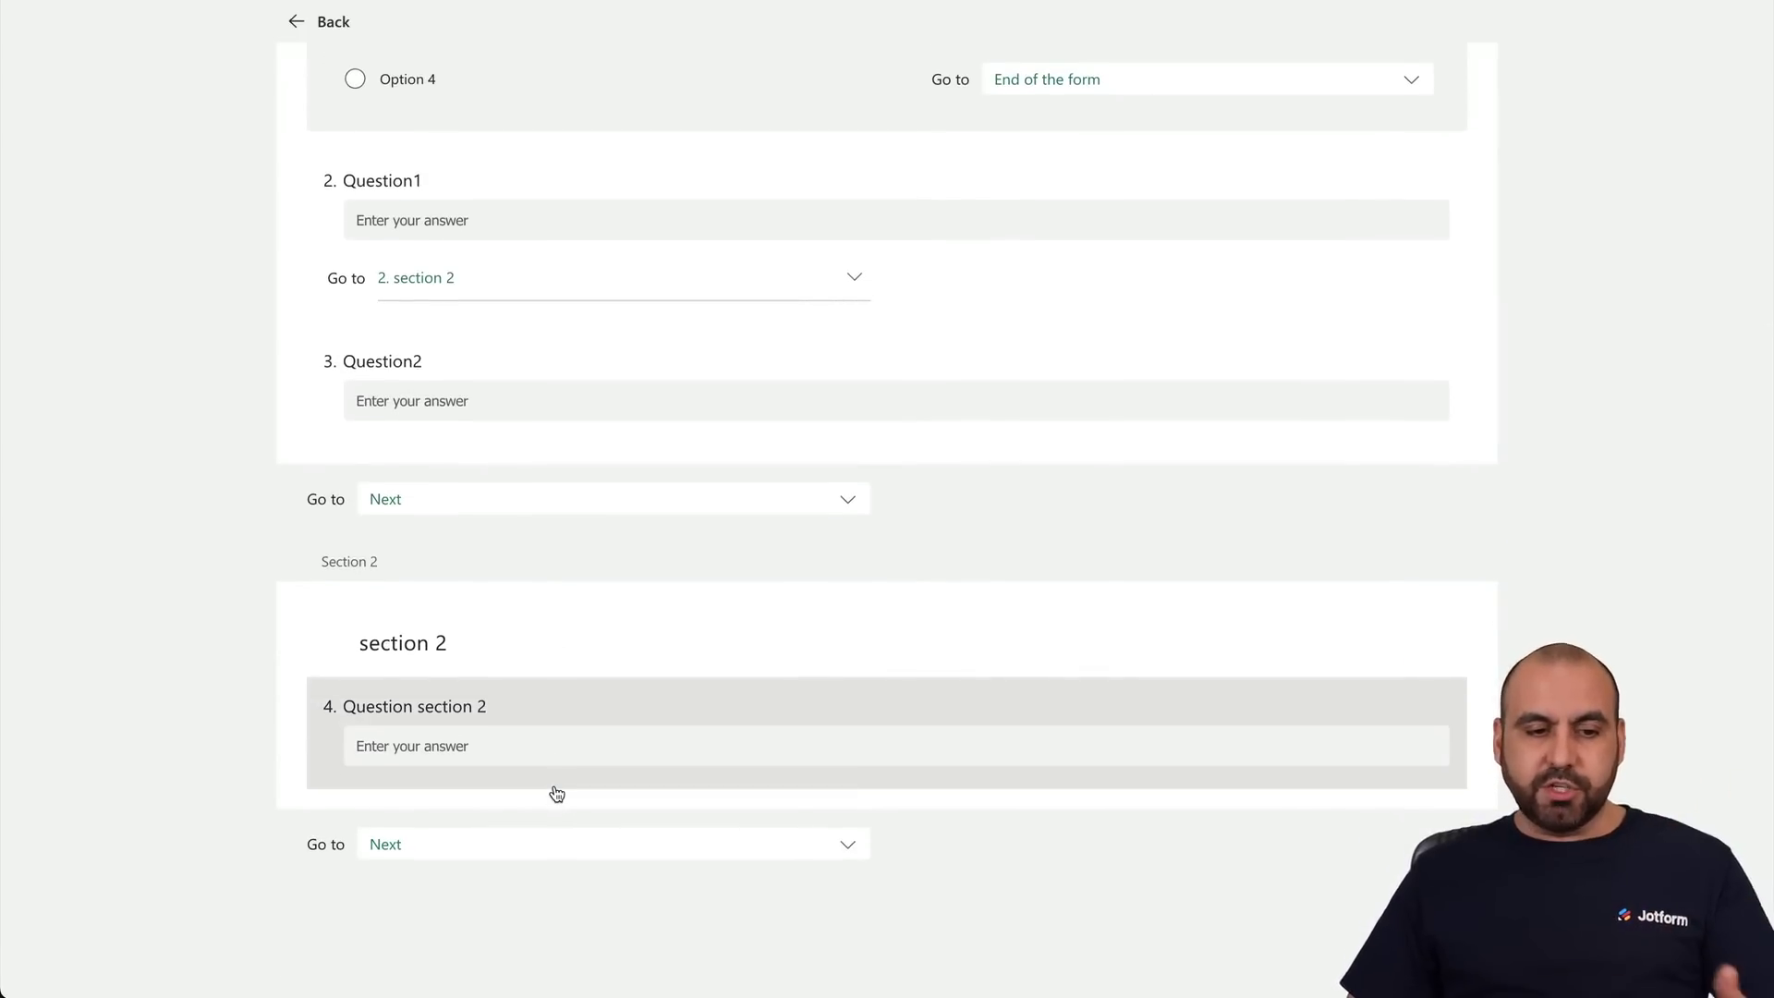
{"action": "left_click", "coordinate": [584, 500]}
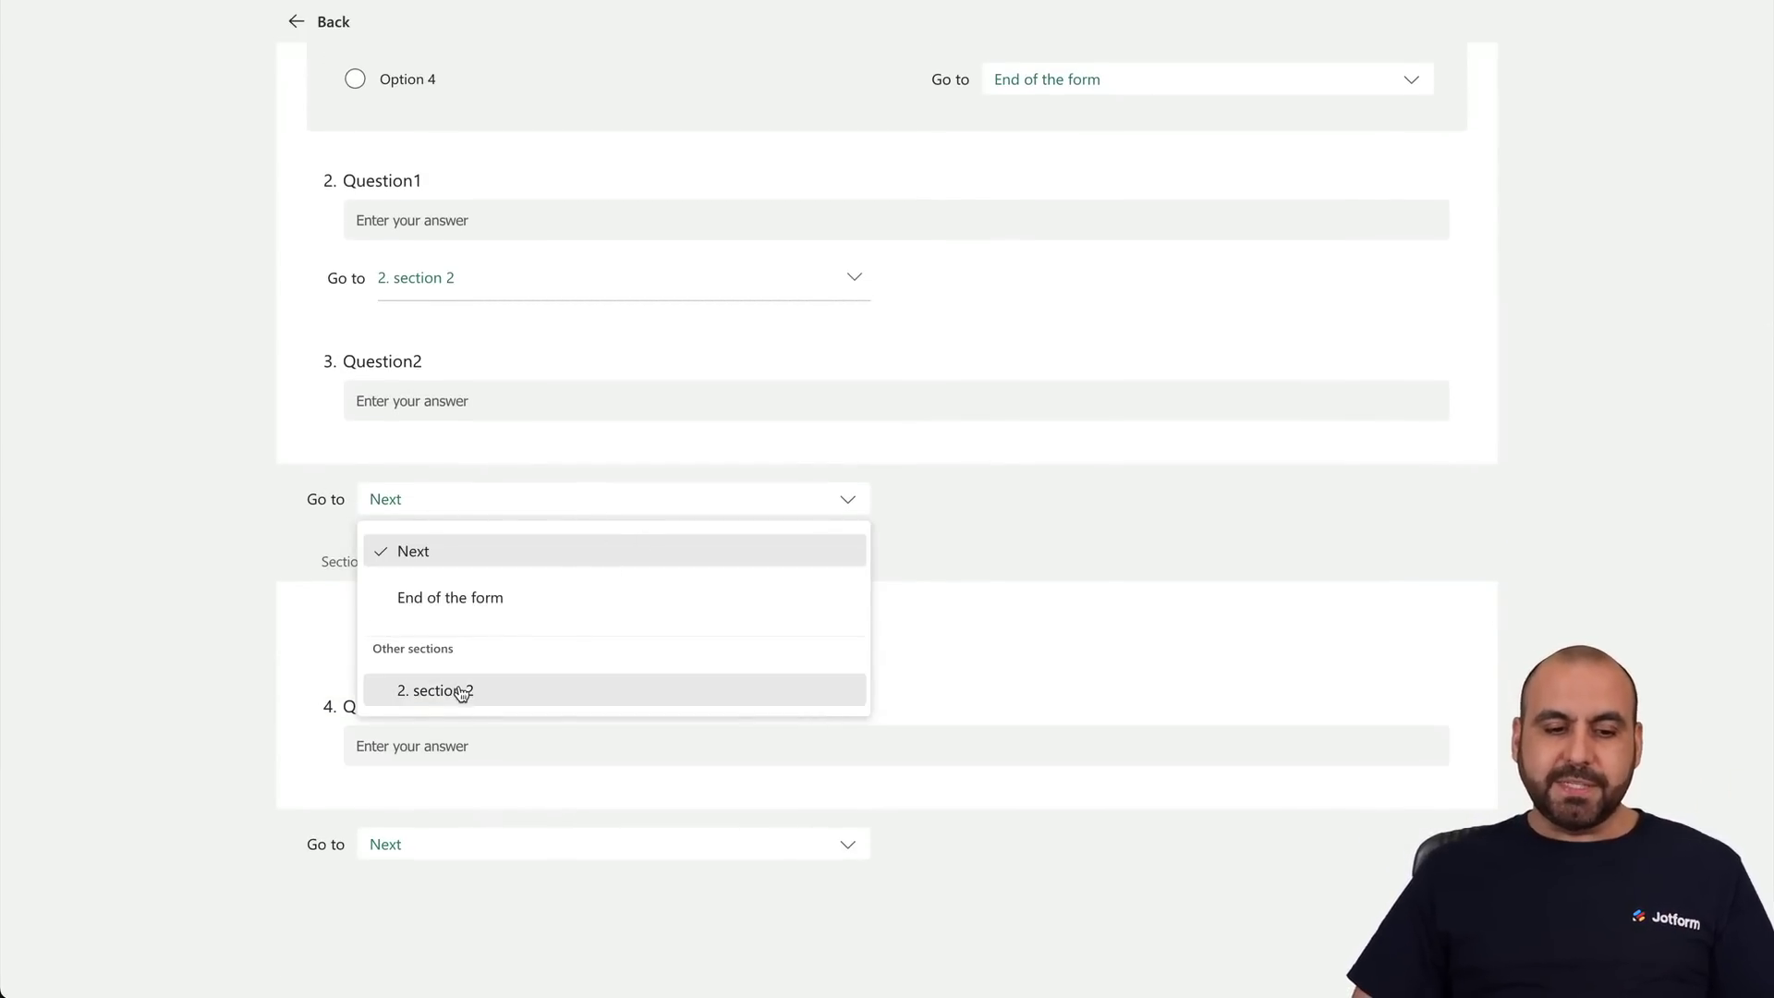
{"action": "left_click", "coordinate": [190, 685]}
{"action": "left_click", "coordinate": [621, 847]}
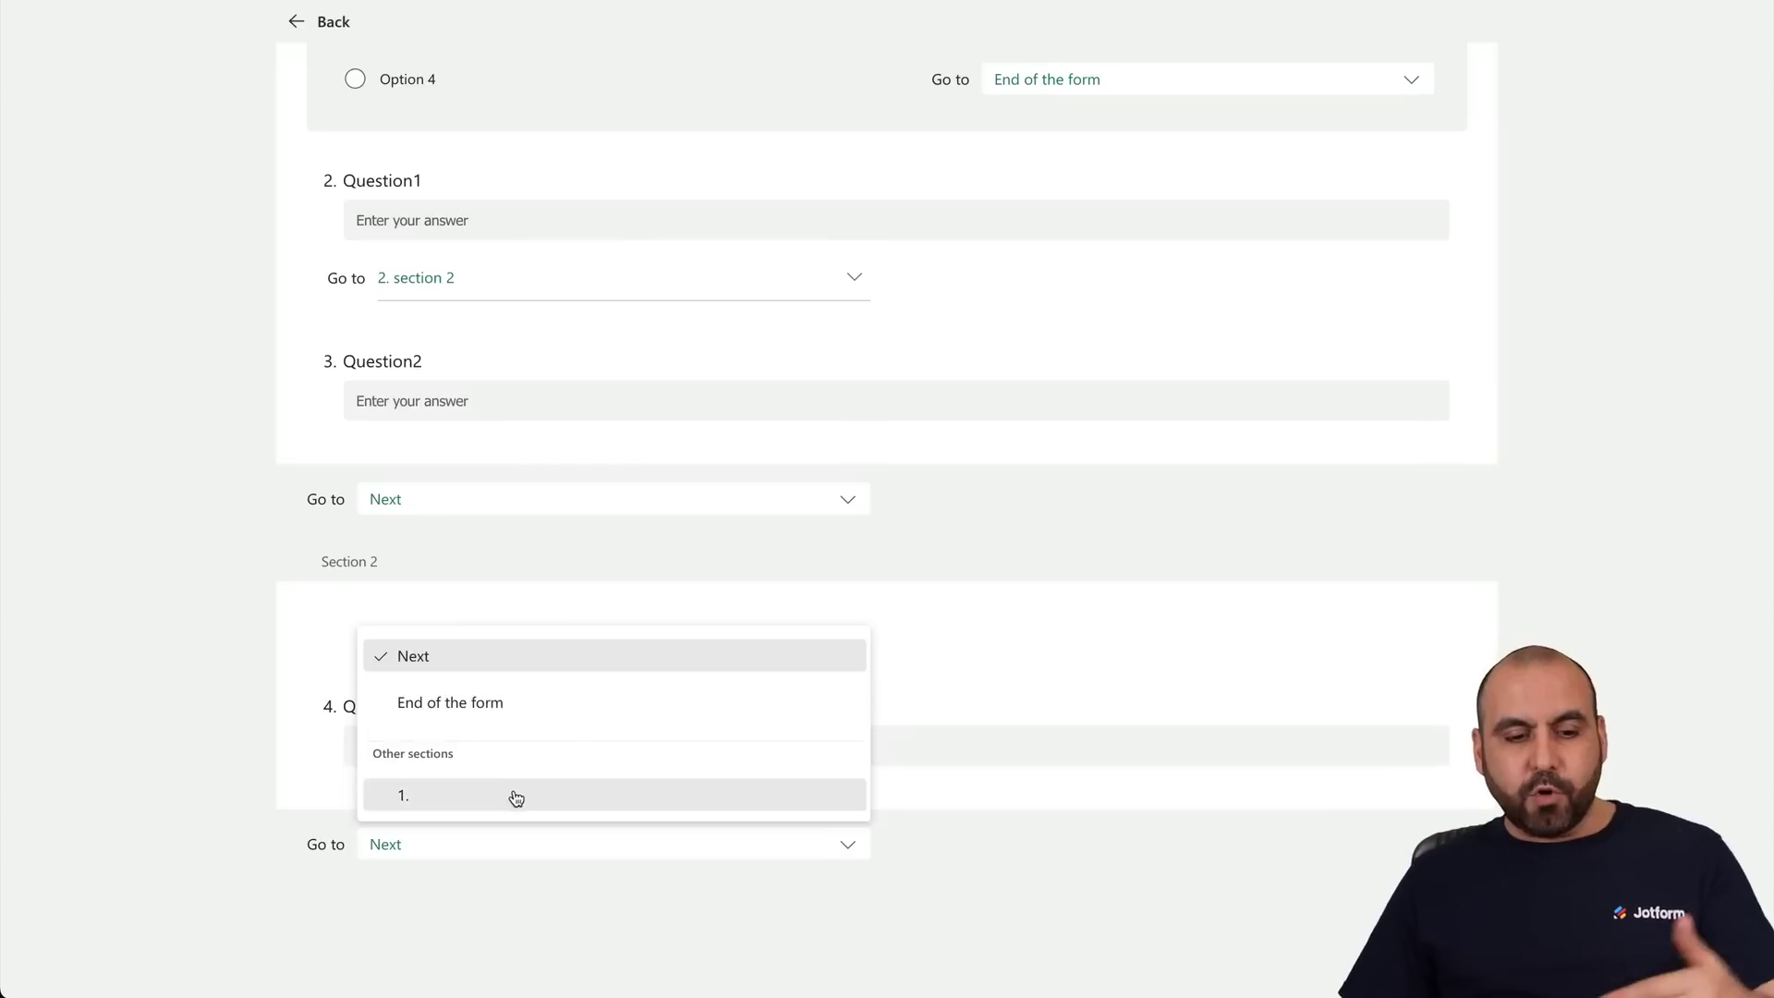
{"action": "left_click", "coordinate": [213, 487]}
{"action": "scroll", "coordinate": [215, 487], "scroll_direction": "up", "scroll_amount": 5}
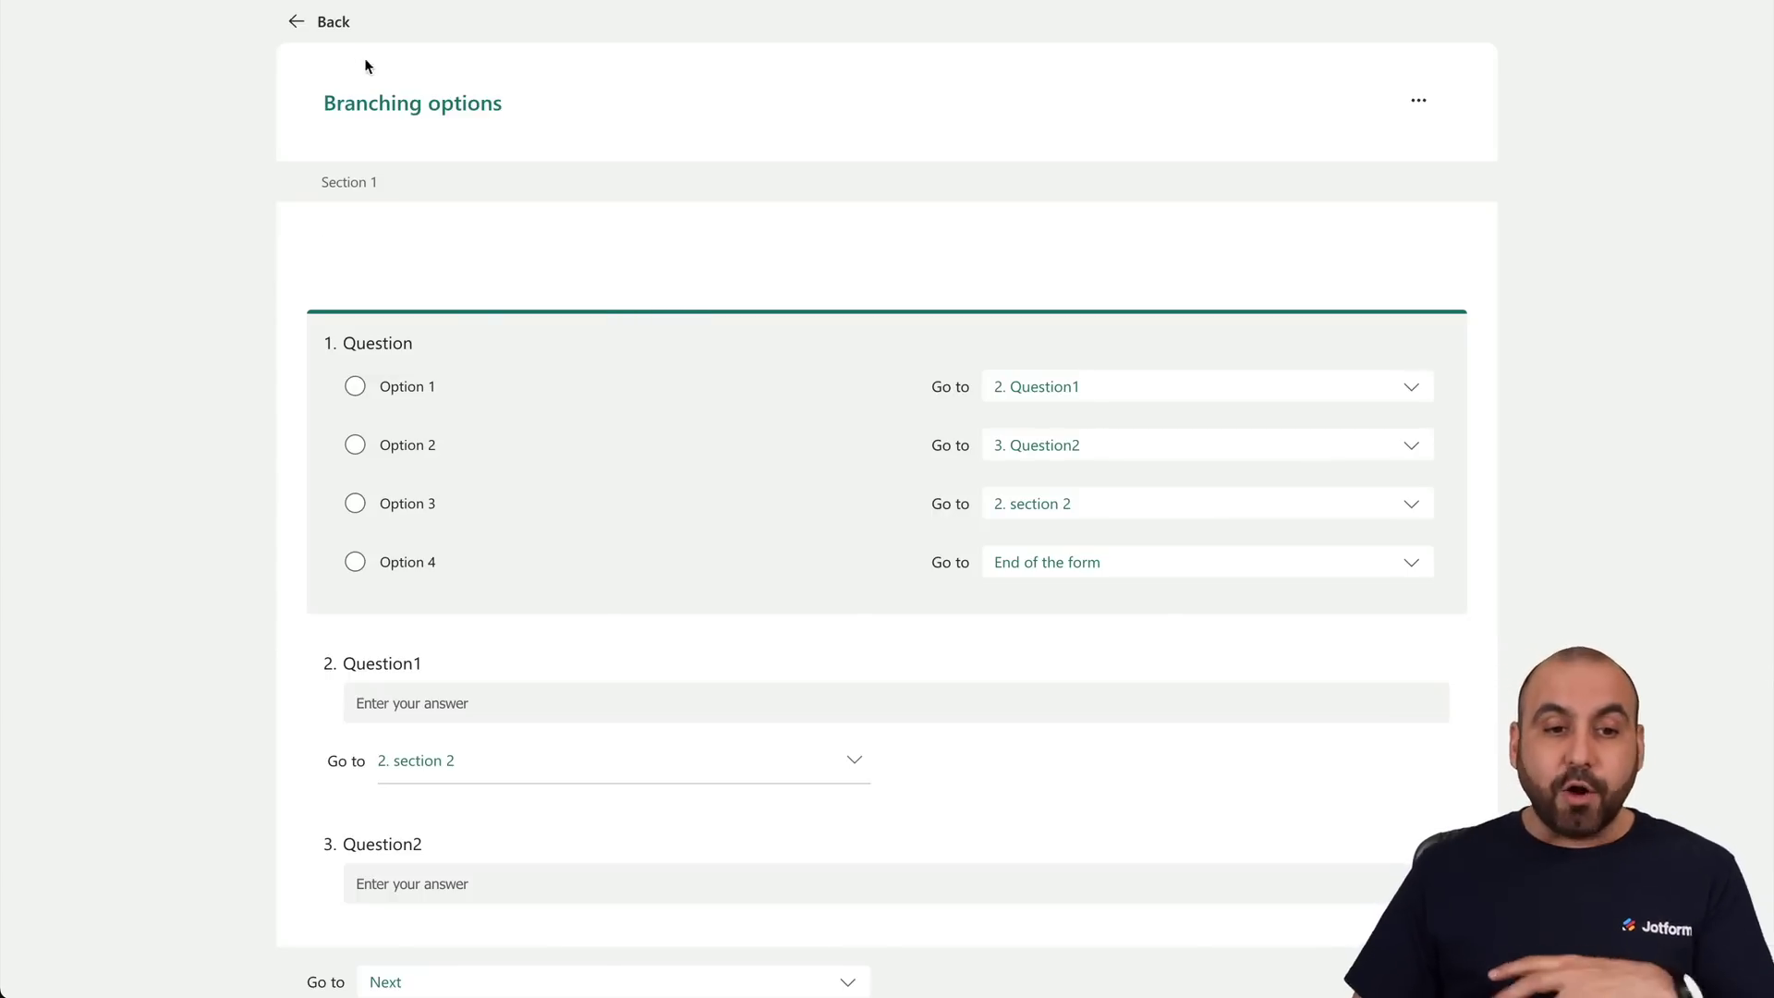
{"action": "left_click", "coordinate": [1418, 100]}
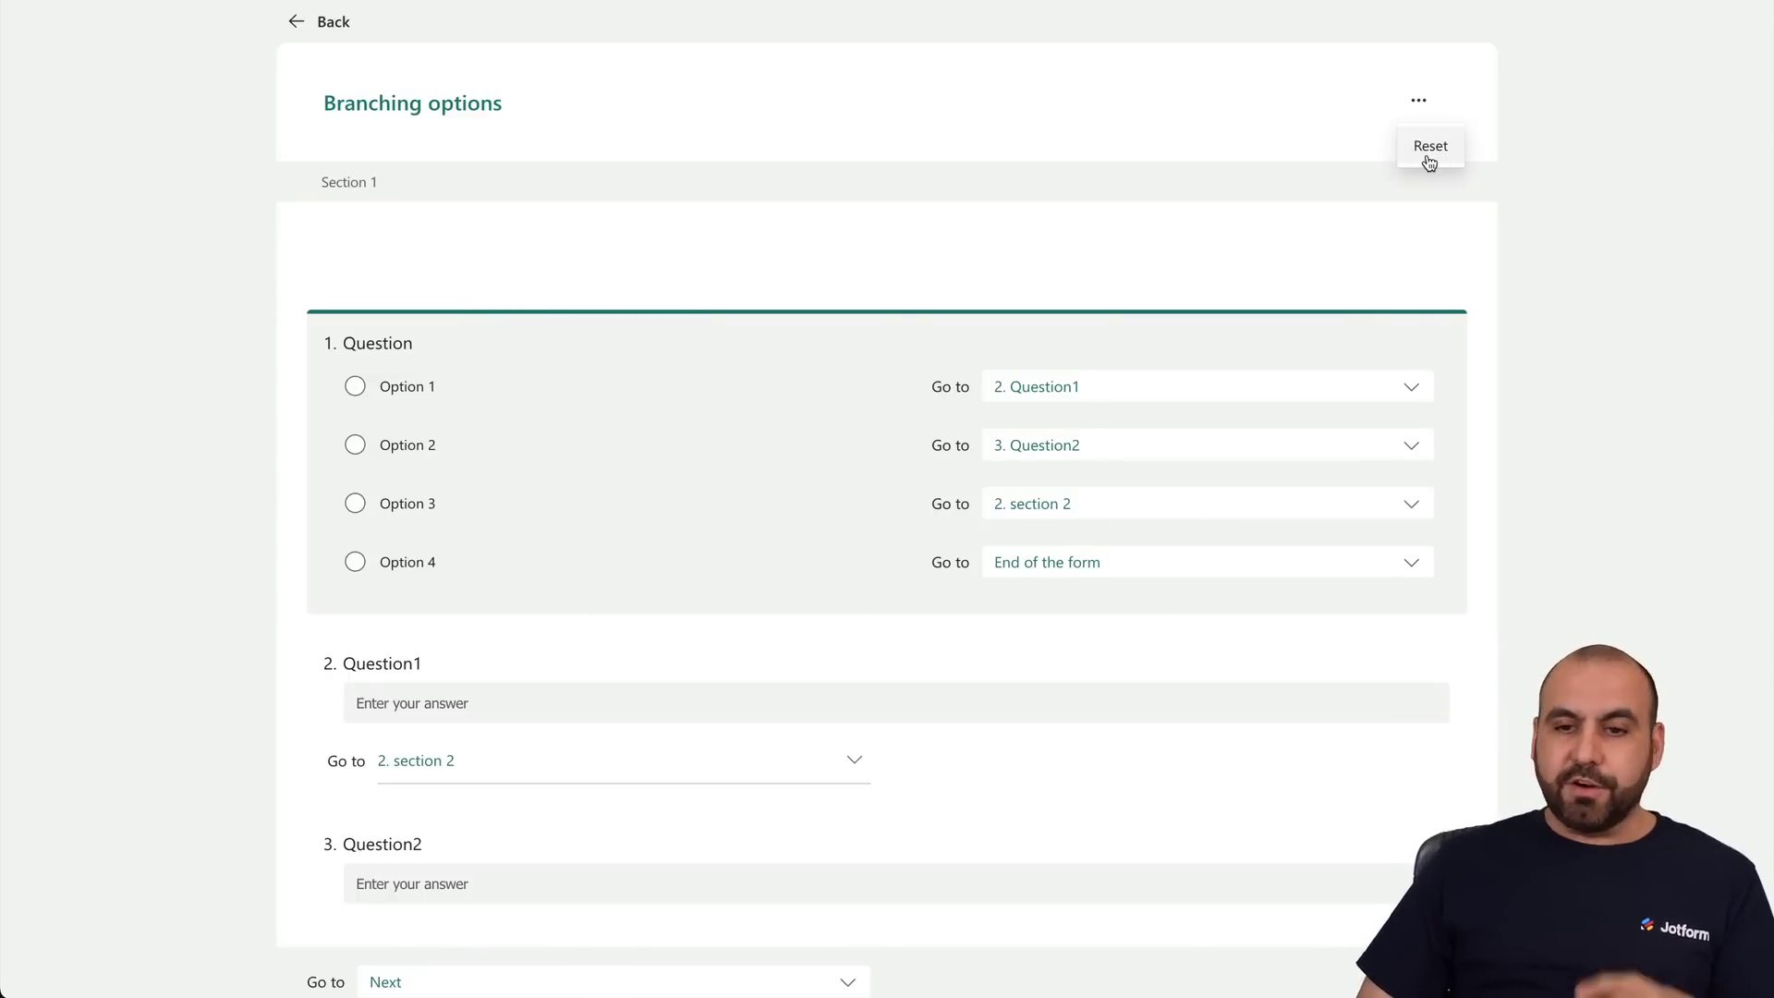
{"action": "left_click", "coordinate": [312, 20]}
{"action": "left_click", "coordinate": [649, 491]}
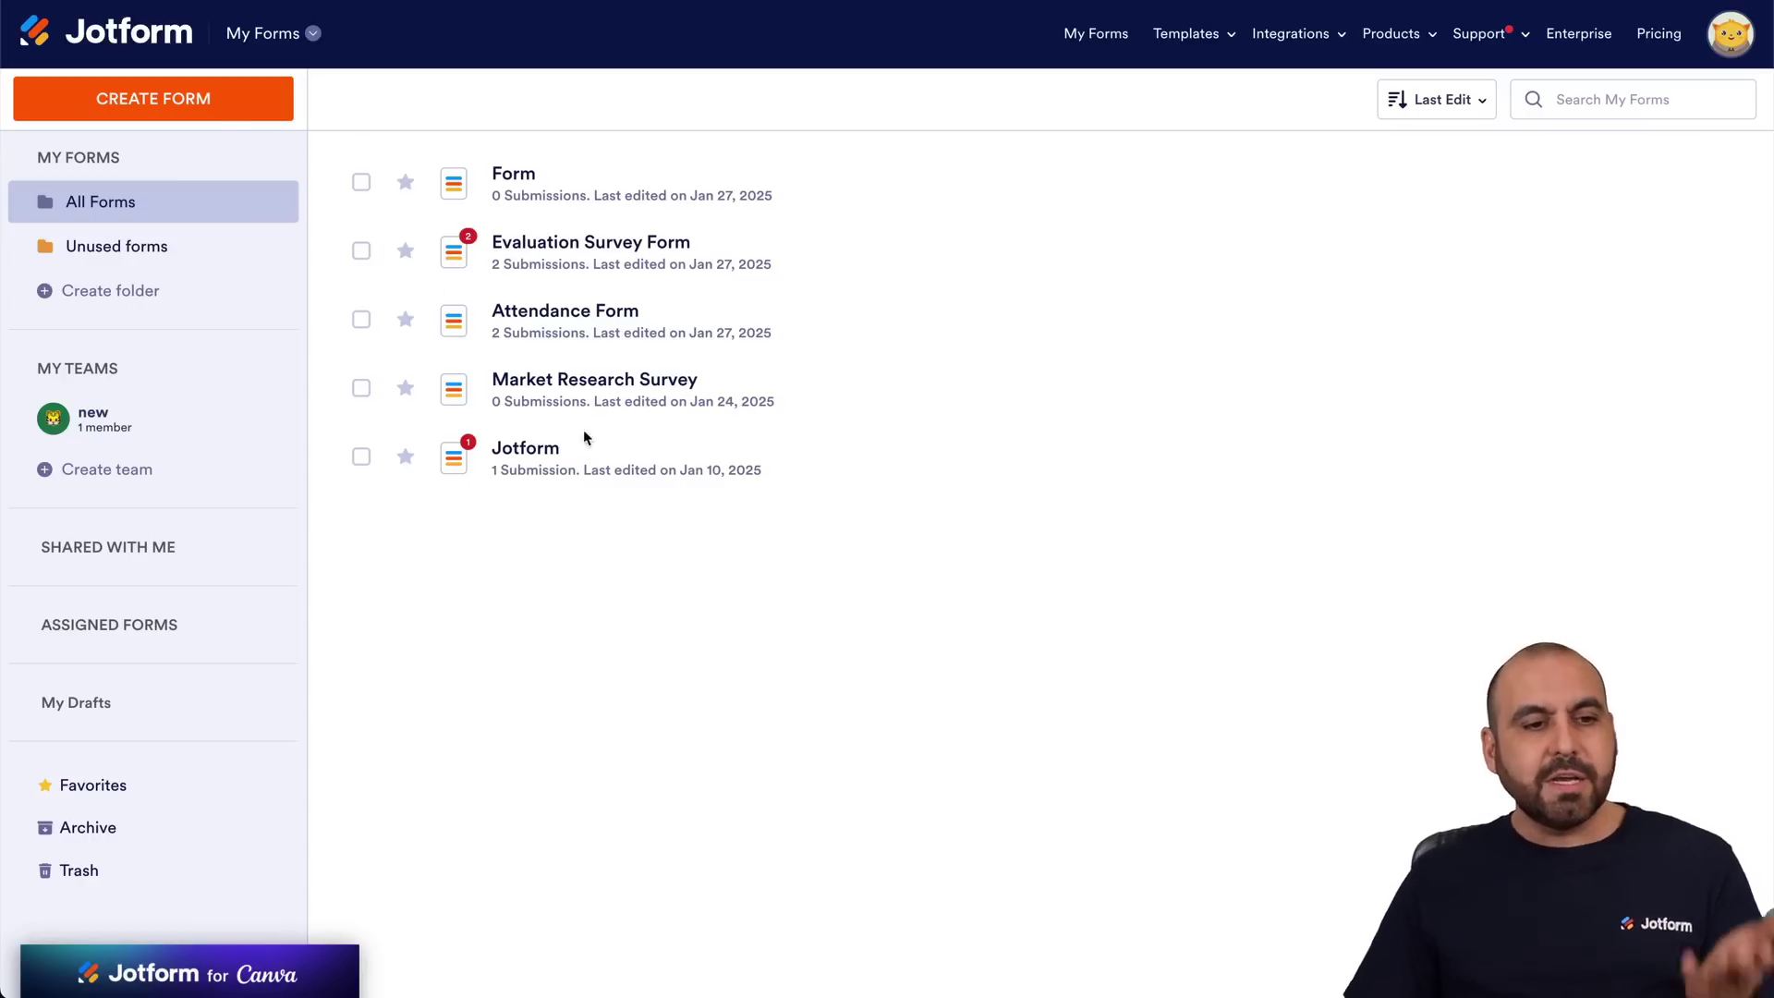
Create a Jotform form from scratch using the Classic Form layout.
{"action": "left_click", "coordinate": [211, 118]}
{"action": "left_click", "coordinate": [594, 387]}
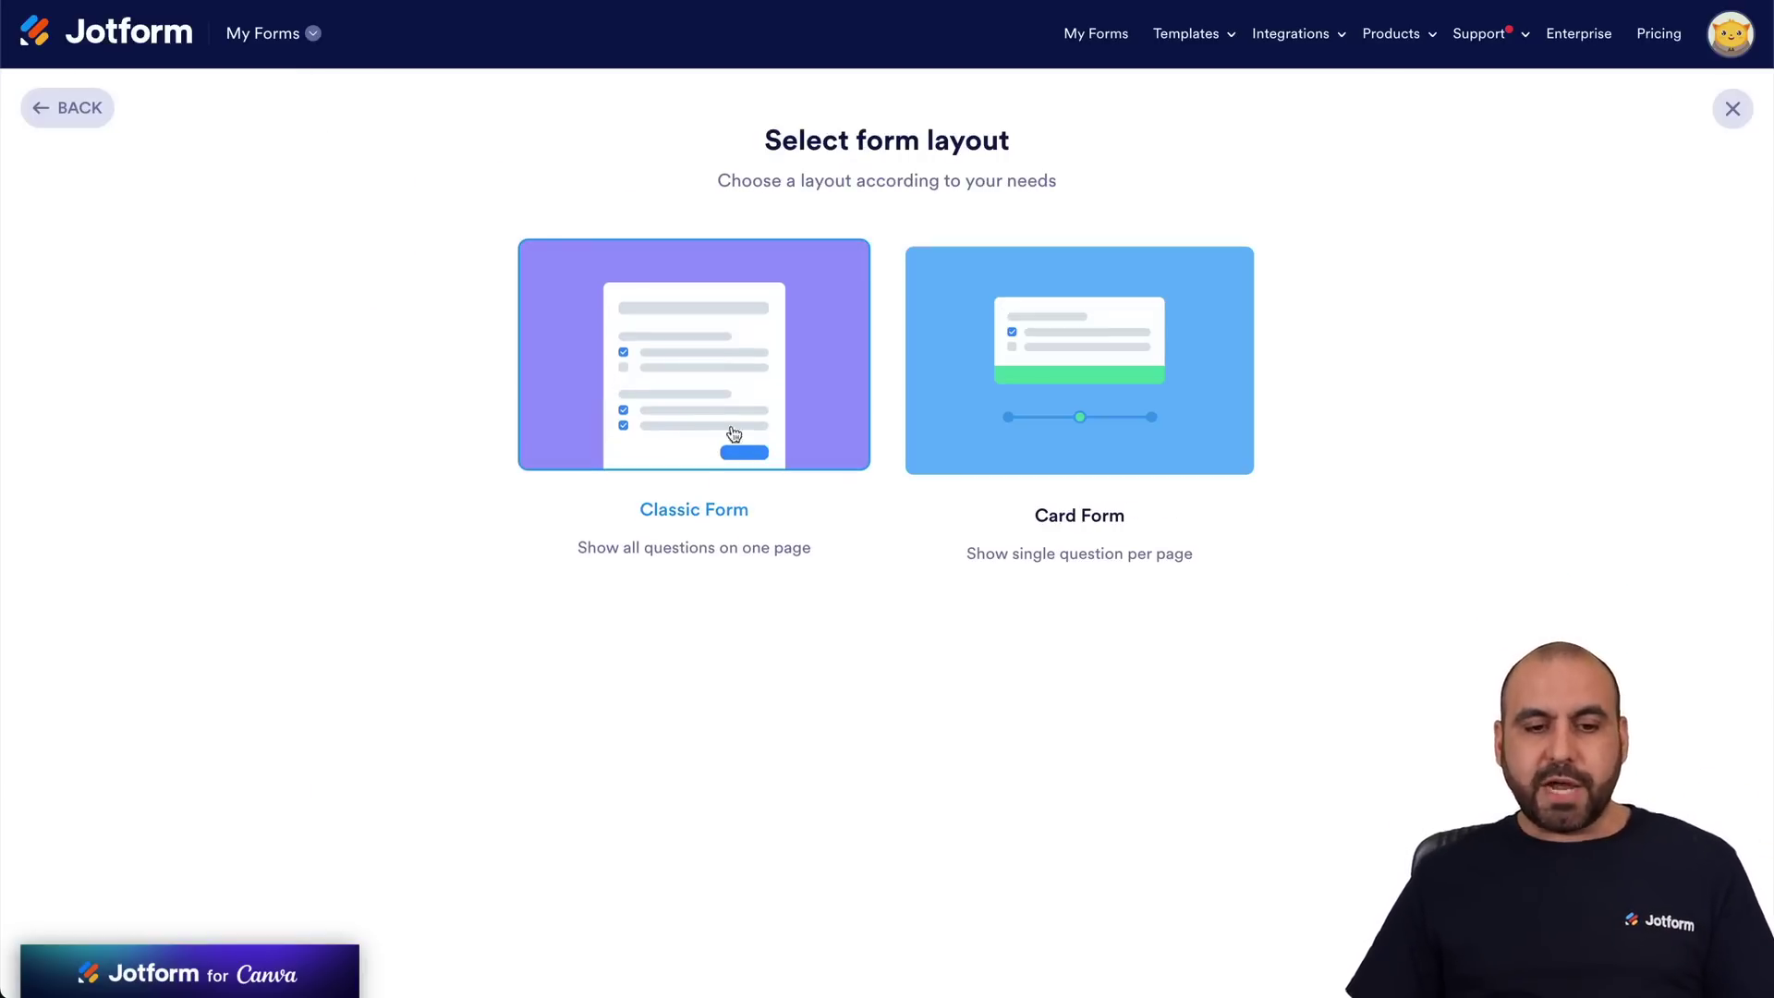
{"action": "left_click", "coordinate": [760, 431]}
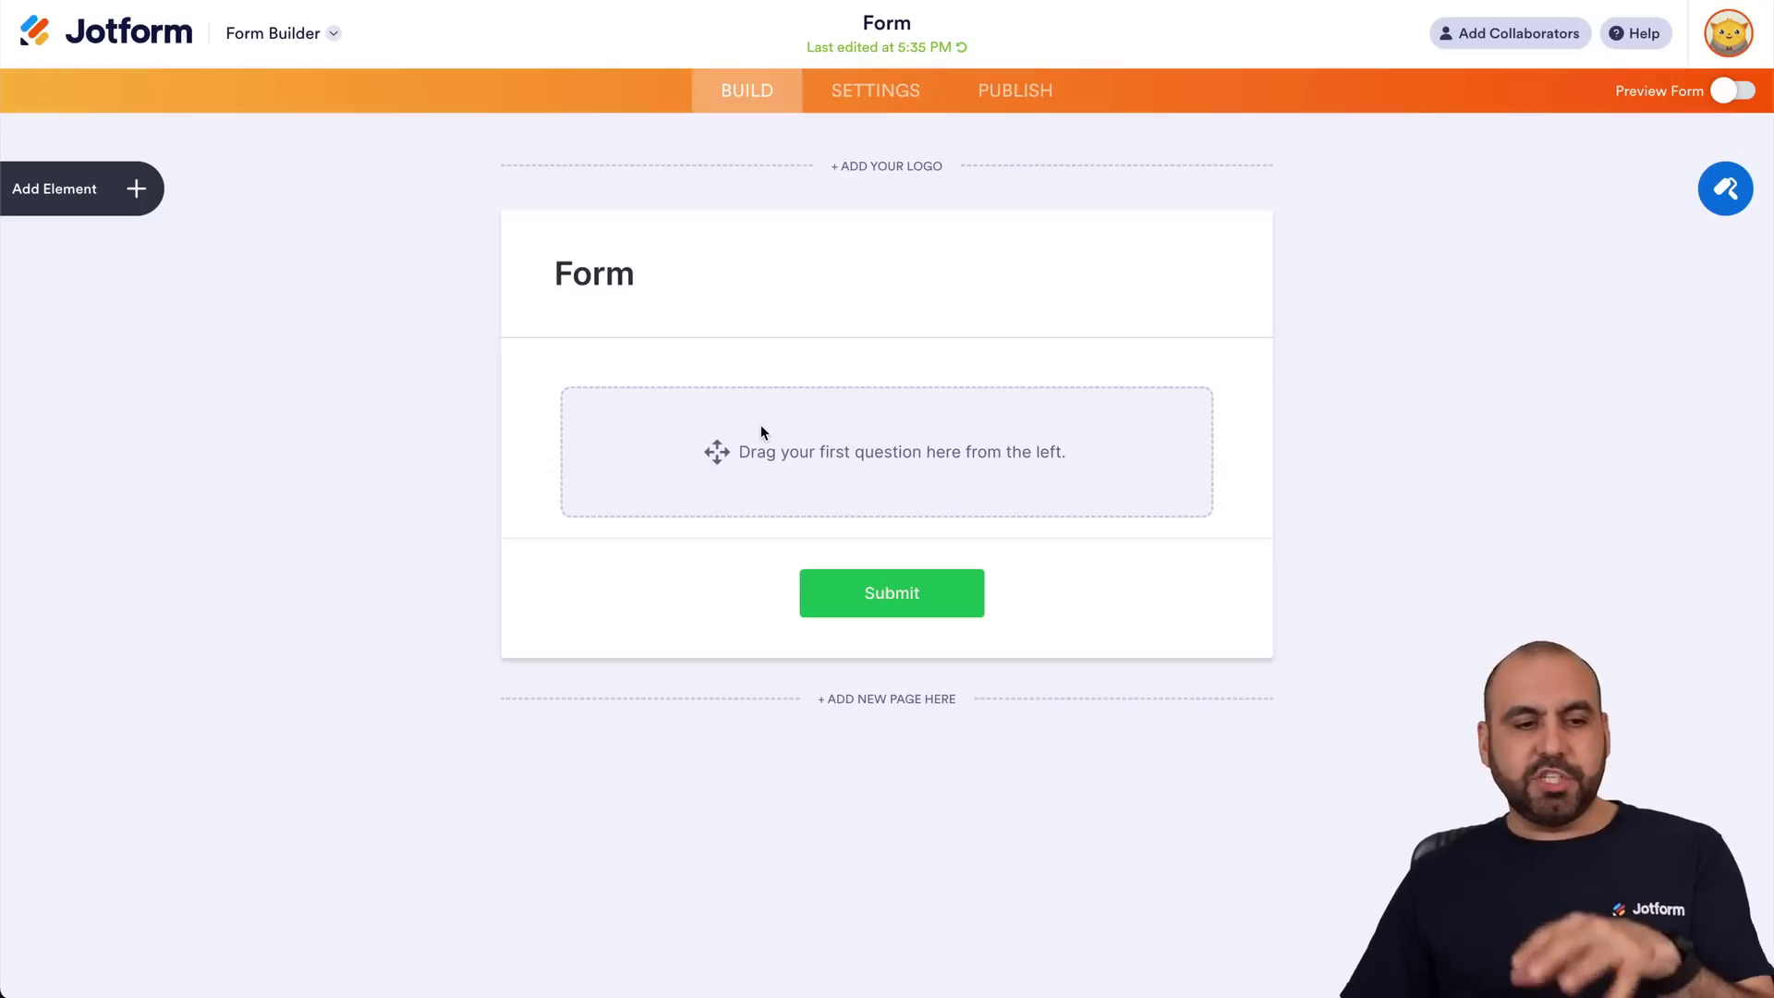
Add a Single Choice question to the form from Form Elements.
{"action": "left_click", "coordinate": [135, 188]}
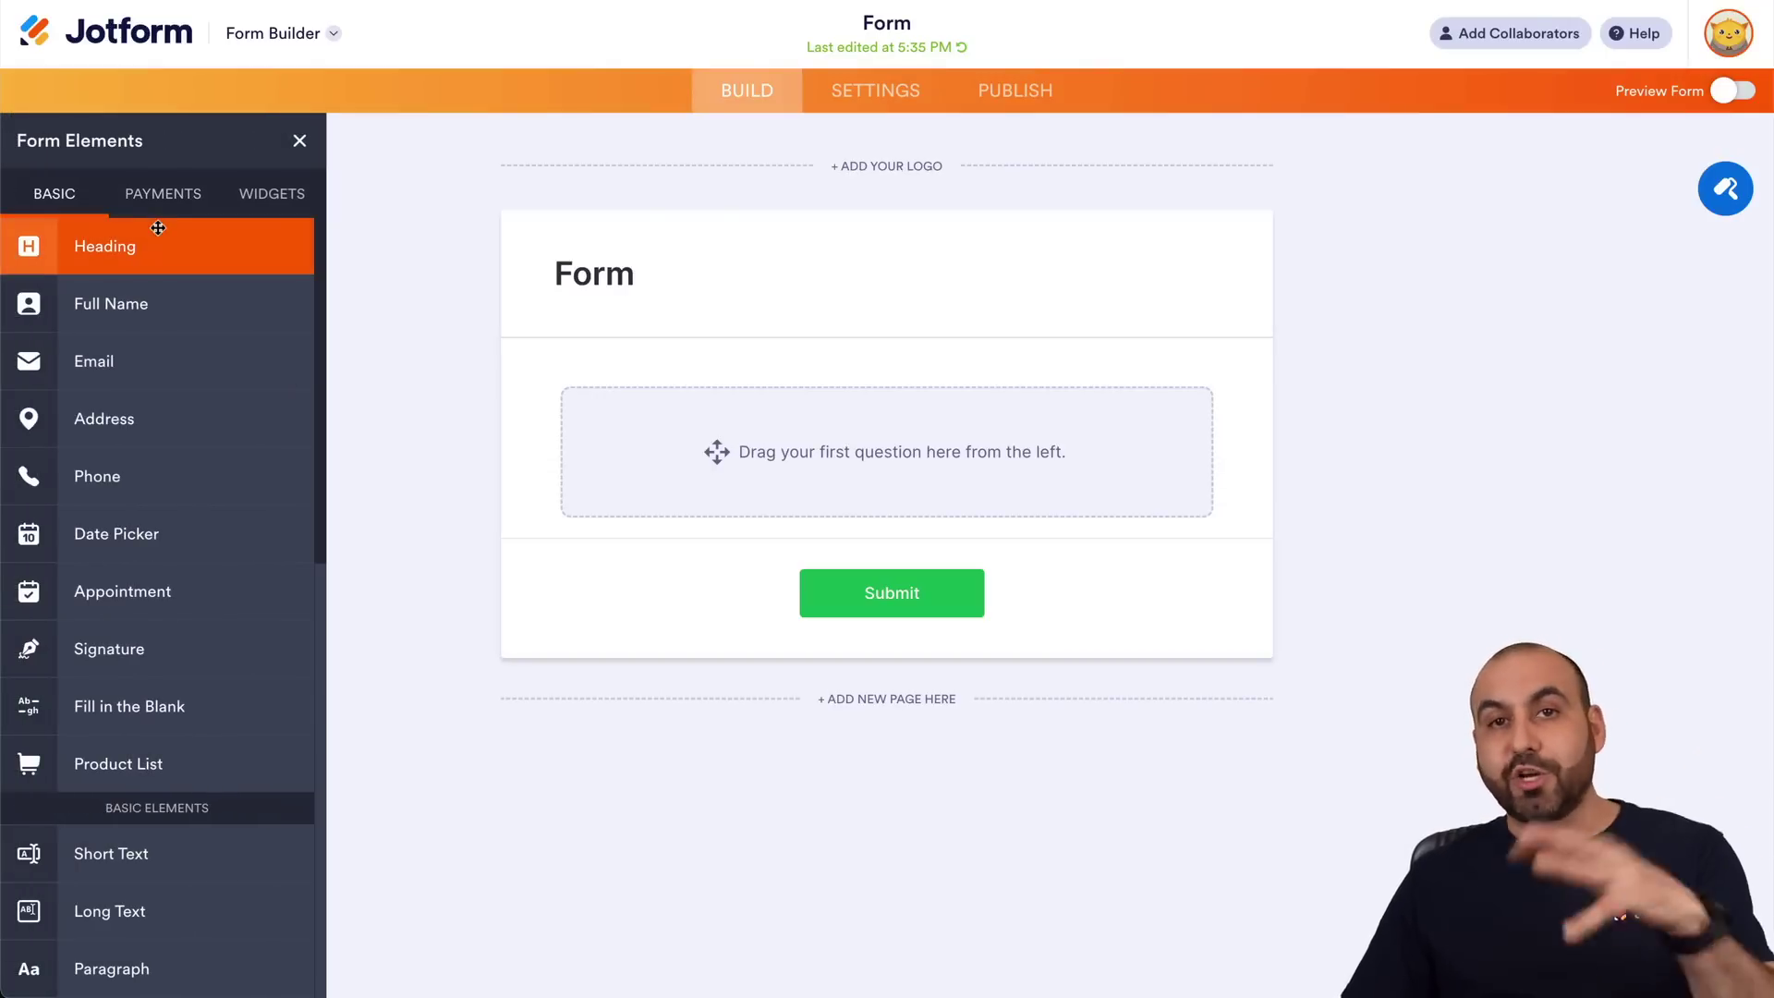
{"action": "scroll", "coordinate": [175, 534], "scroll_direction": "down", "scroll_amount": 5}
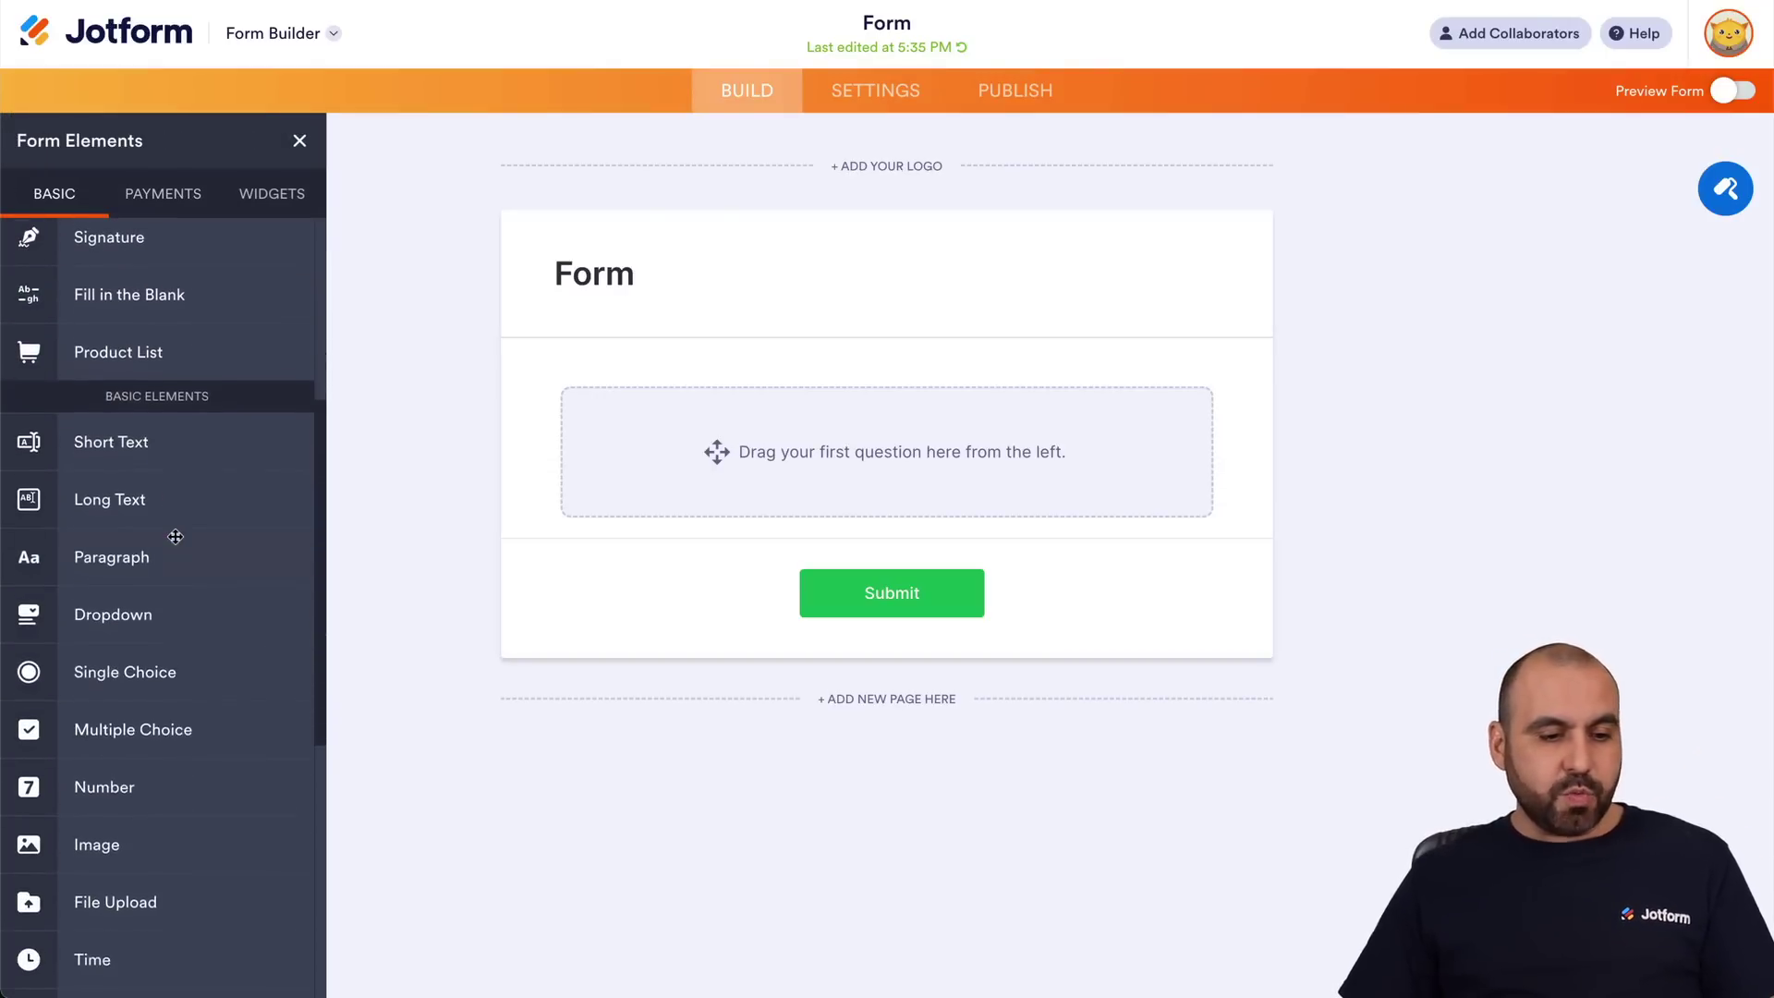
{"action": "scroll", "coordinate": [176, 535], "scroll_direction": "down", "scroll_amount": 1}
{"action": "left_click", "coordinate": [221, 641]}
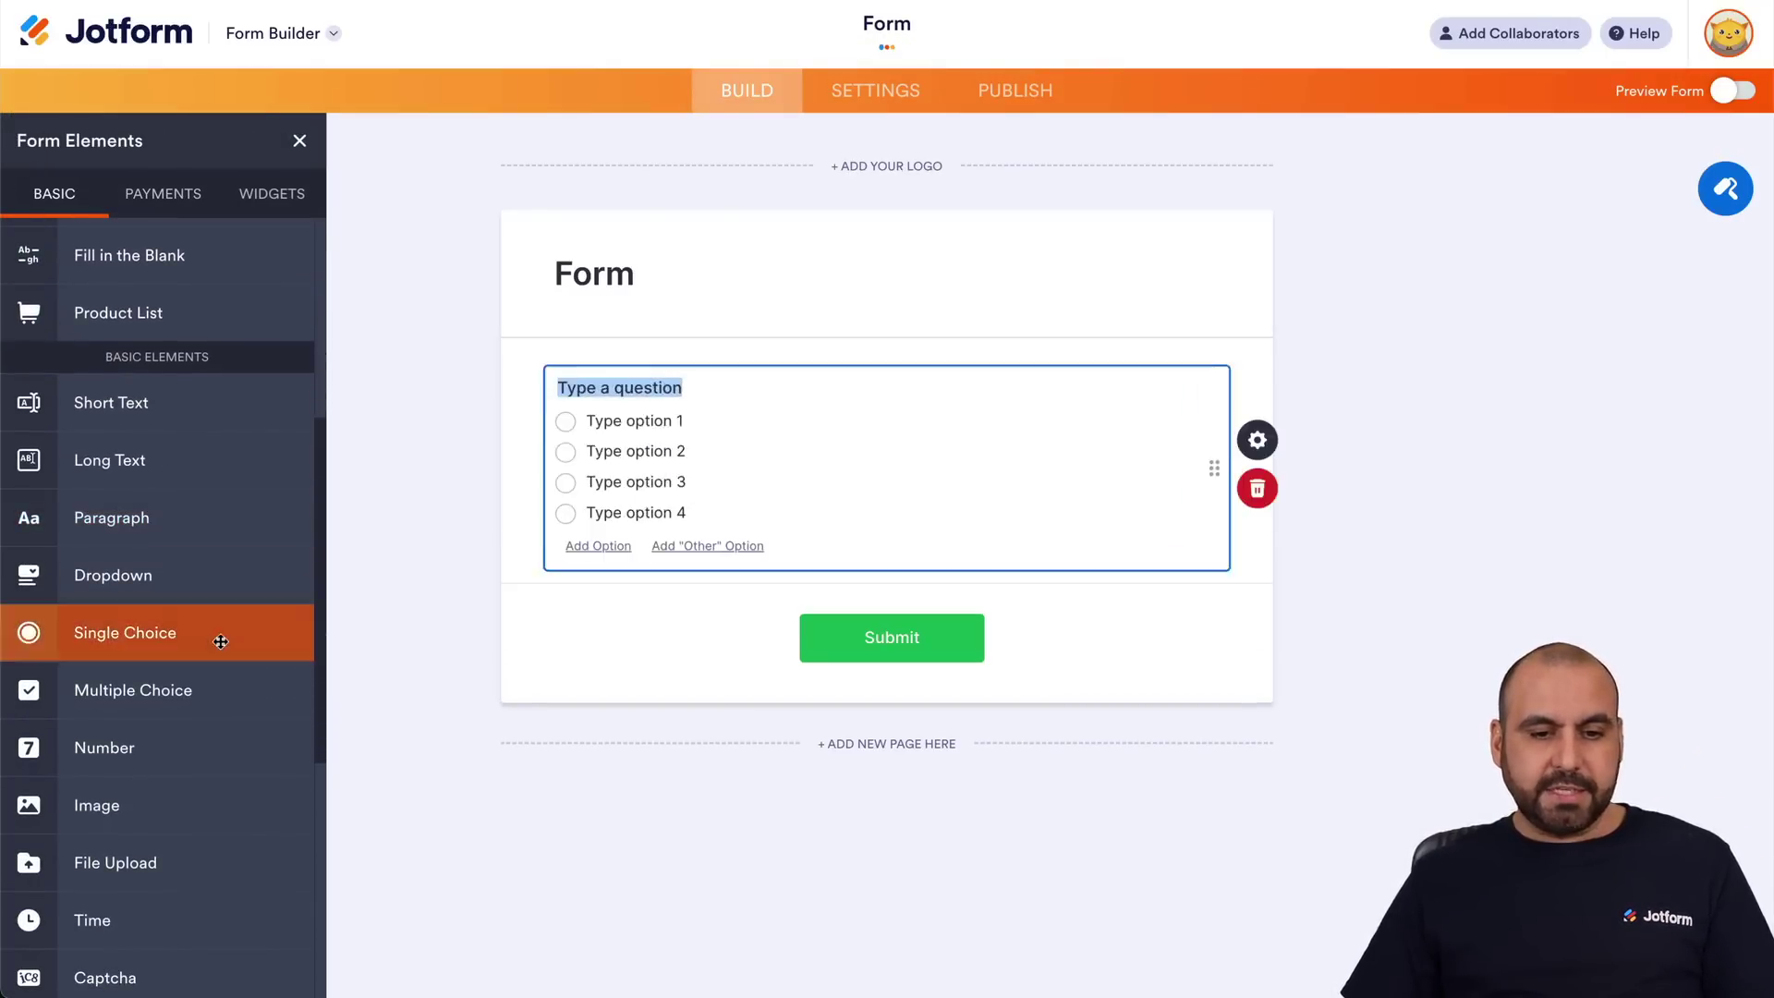
{"action": "scroll", "coordinate": [270, 547], "scroll_direction": "up", "scroll_amount": 5}
{"action": "scroll", "coordinate": [206, 277], "scroll_direction": "up", "scroll_amount": 5}
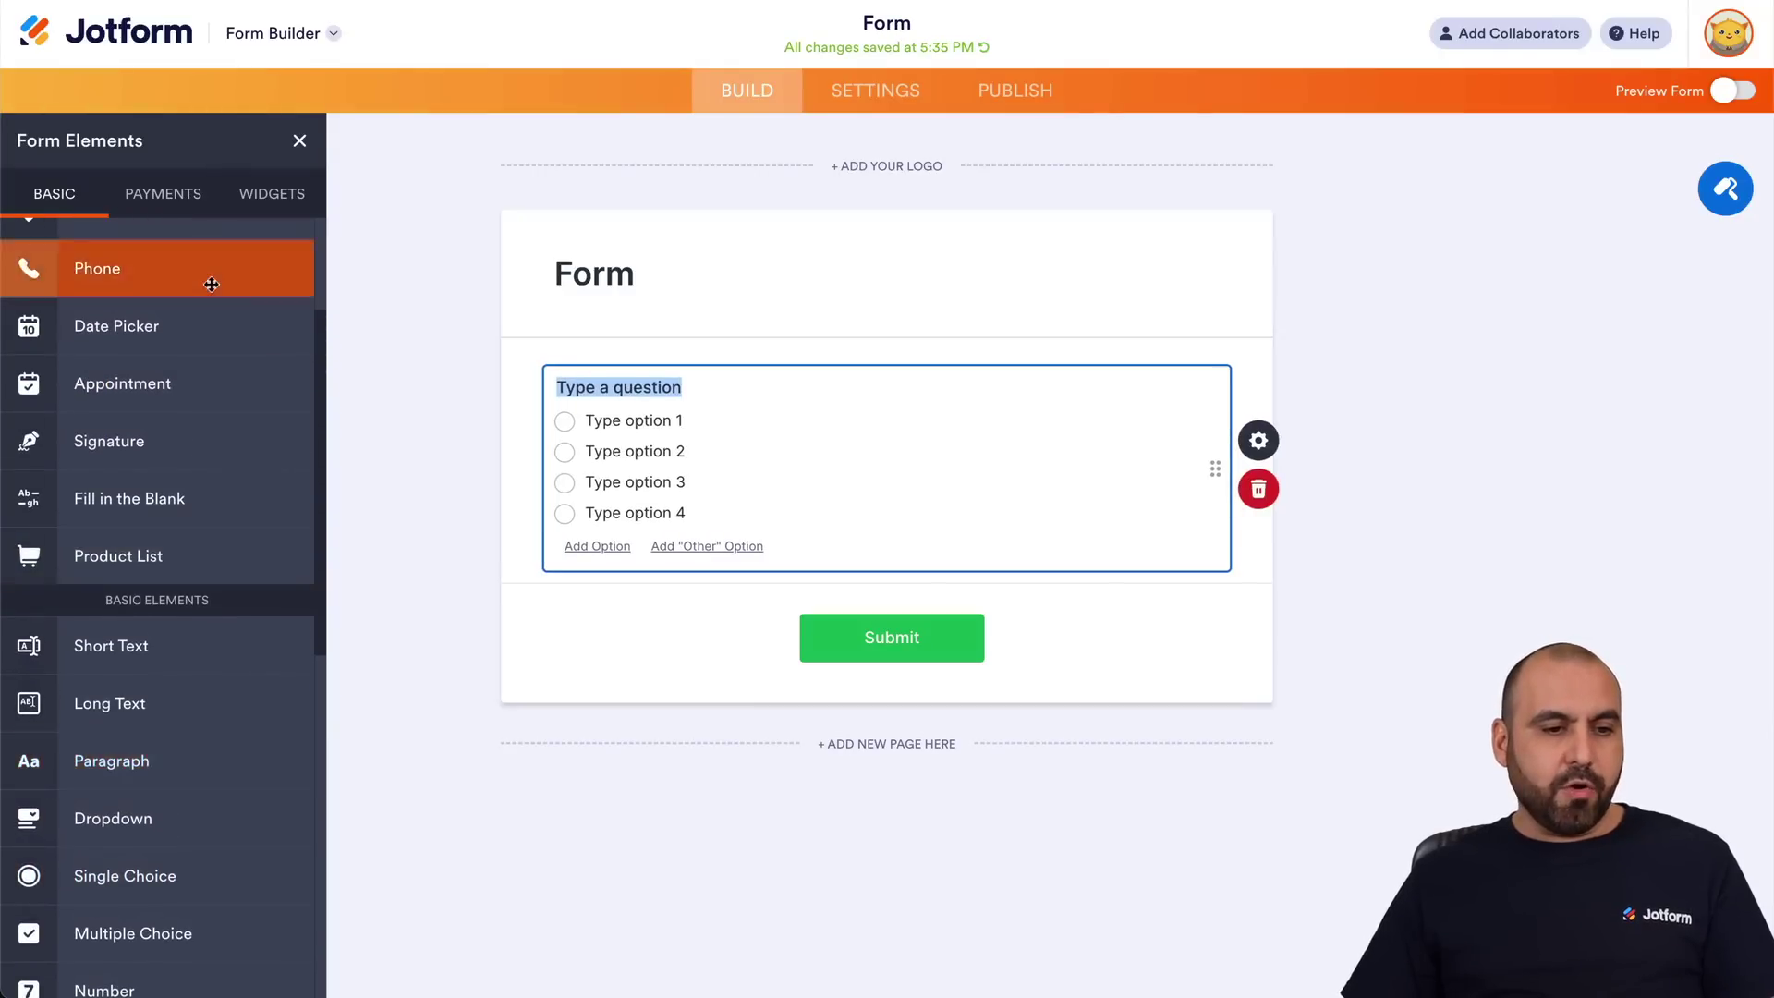
Add Full Name, Email and Phone Number fields, moving Phone Number directly under the question.
{"action": "left_click", "coordinate": [166, 305]}
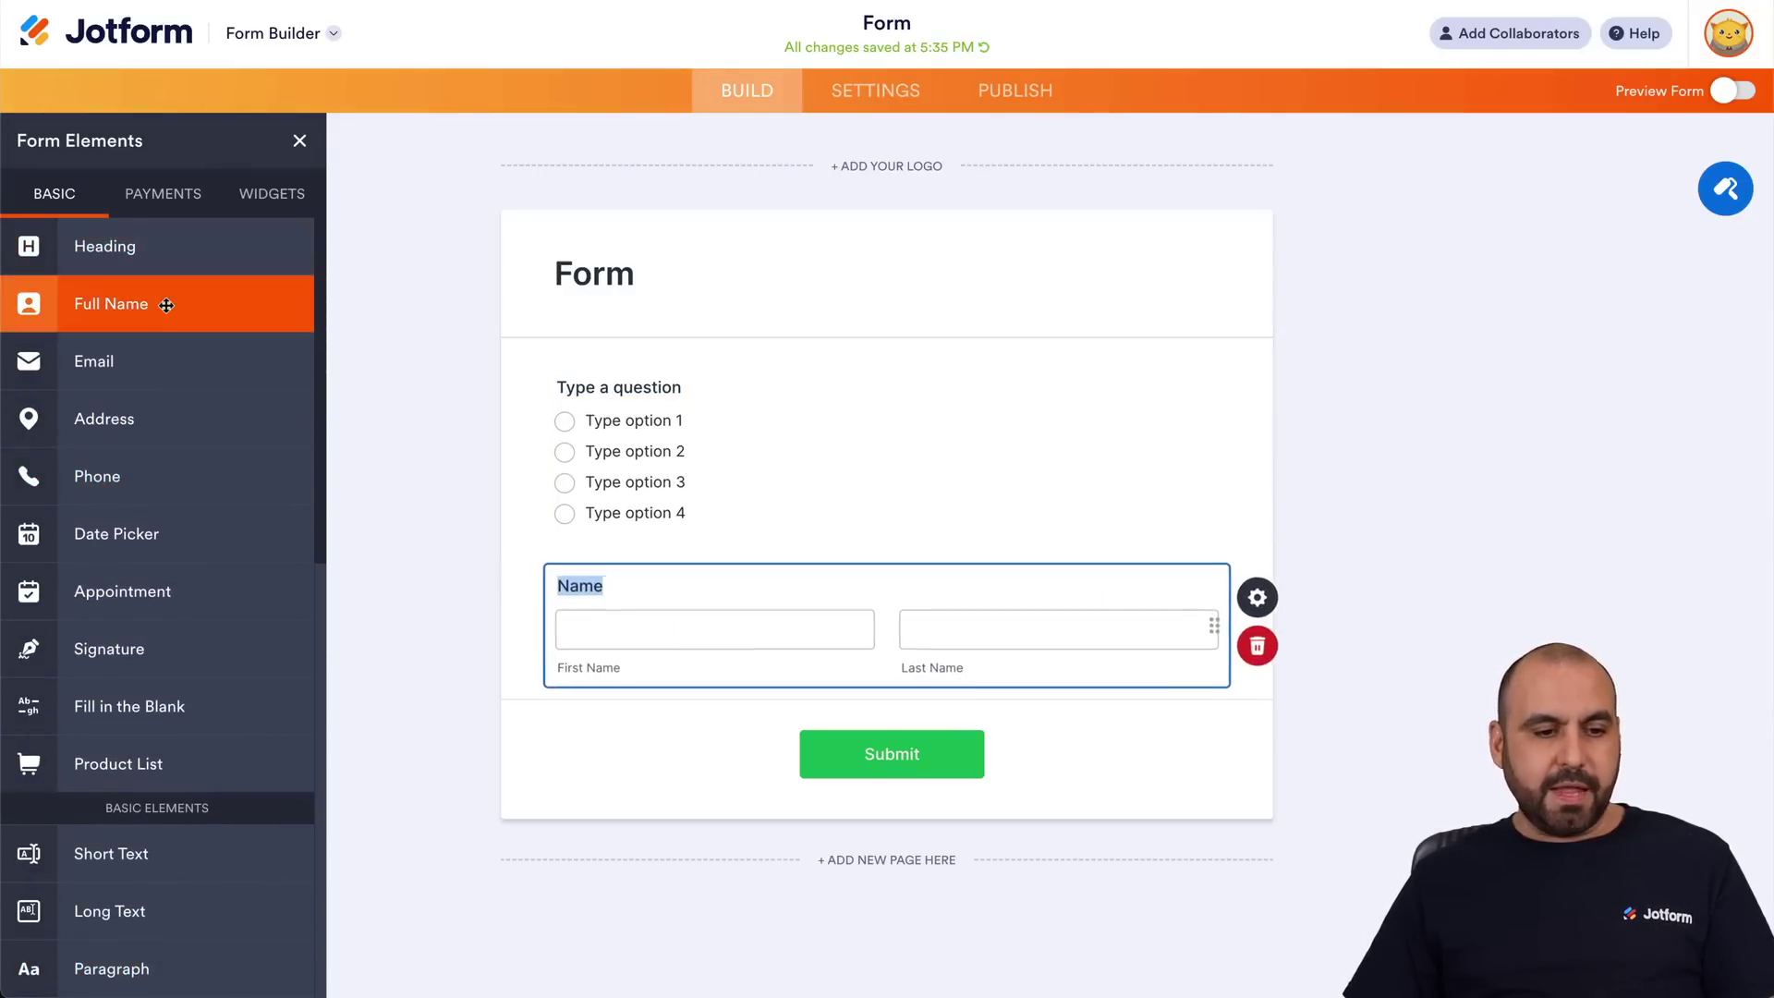
{"action": "left_click", "coordinate": [217, 386]}
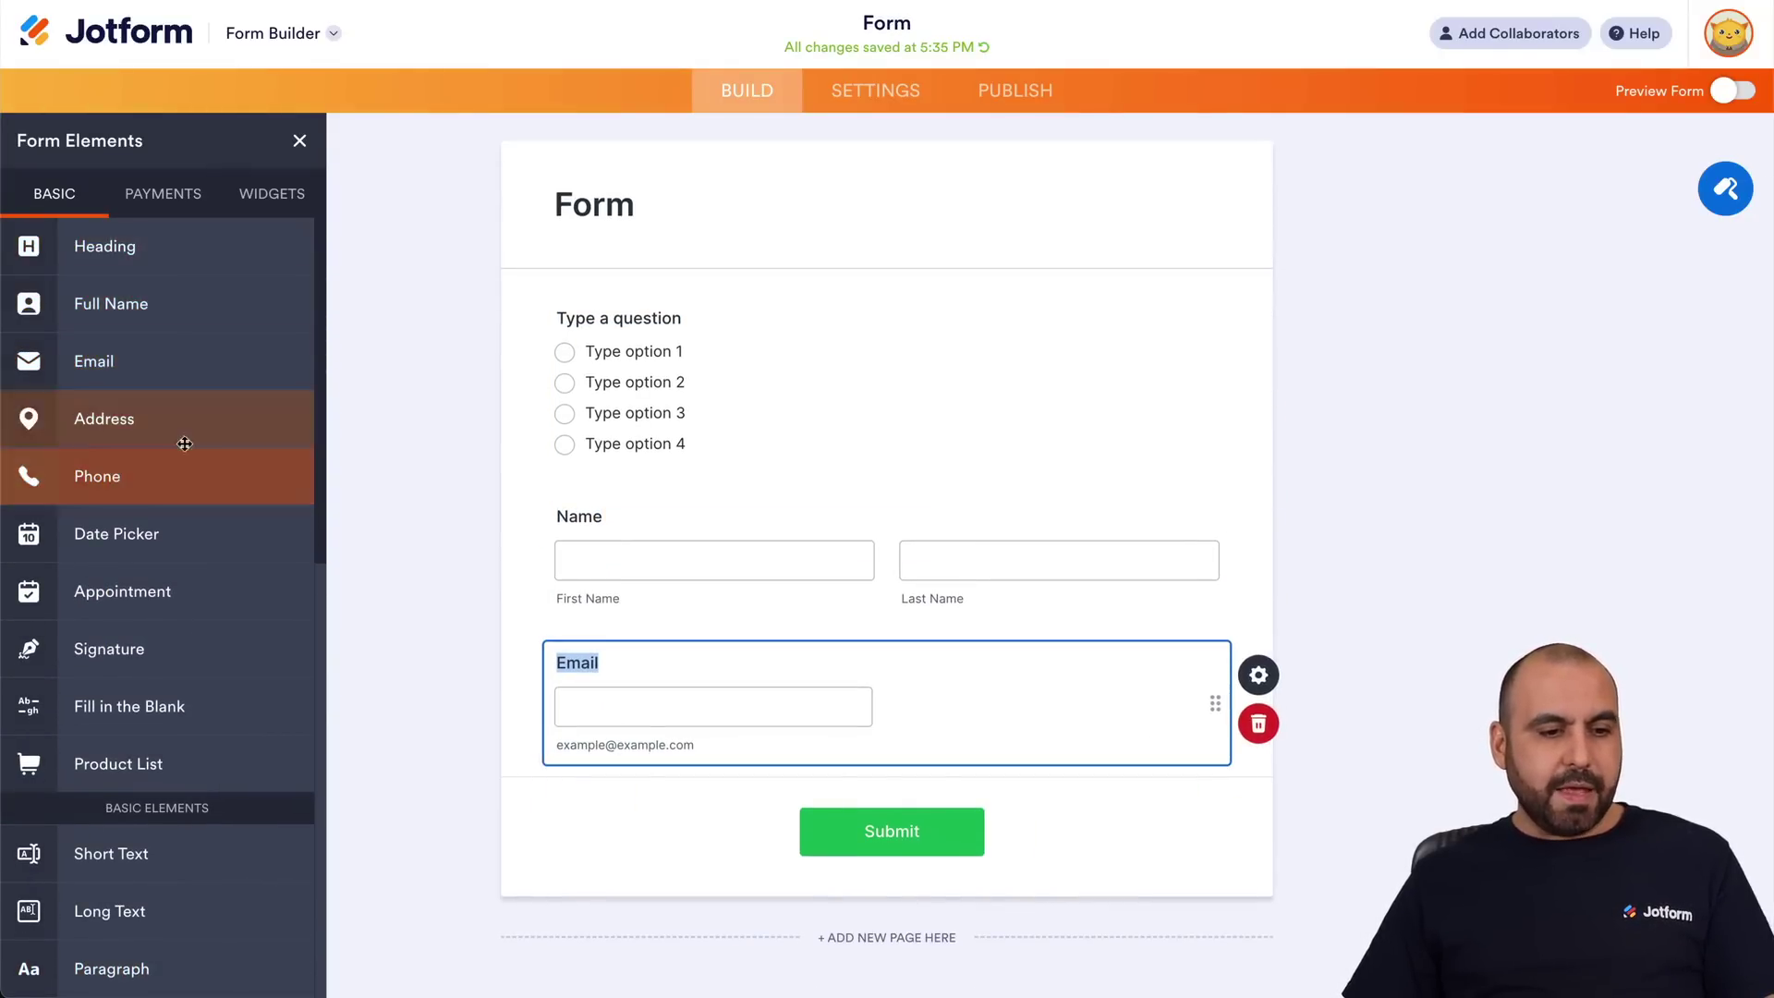
{"action": "left_click", "coordinate": [194, 473]}
{"action": "left_click_drag", "start_coordinate": [856, 691], "coordinate": [868, 411]}
{"action": "left_click", "coordinate": [478, 395]}
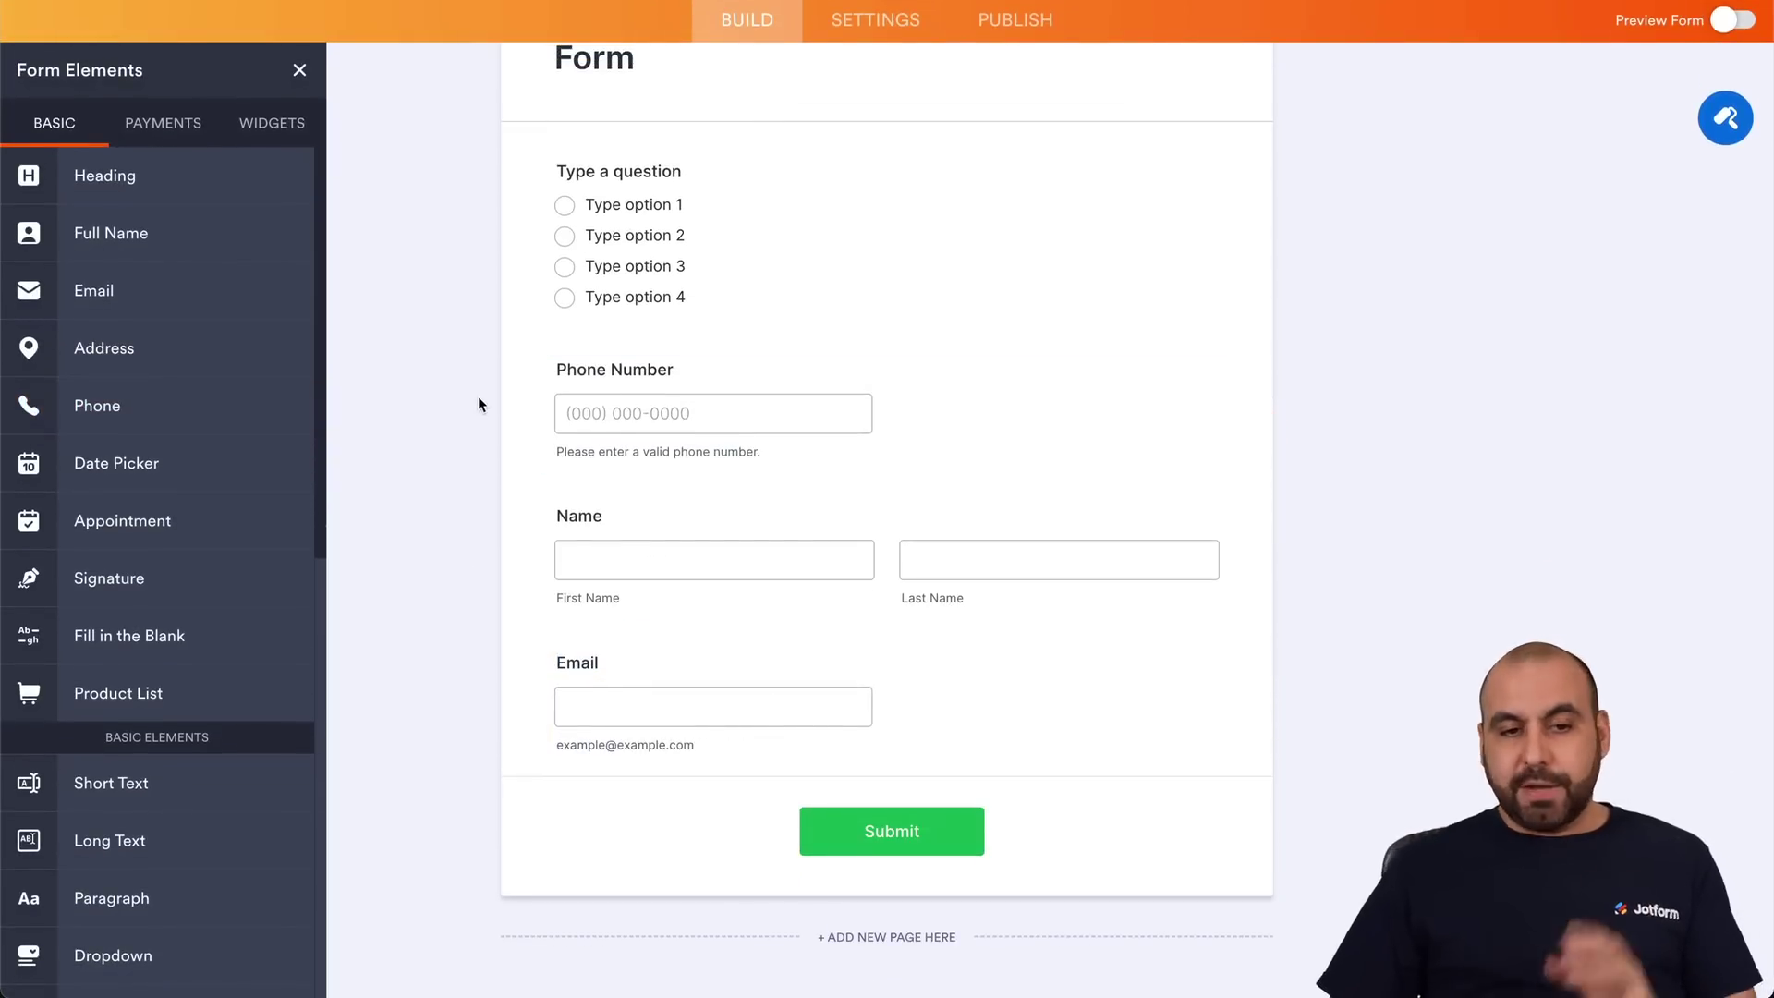
{"action": "scroll", "coordinate": [478, 395], "scroll_direction": "up", "scroll_amount": 3}
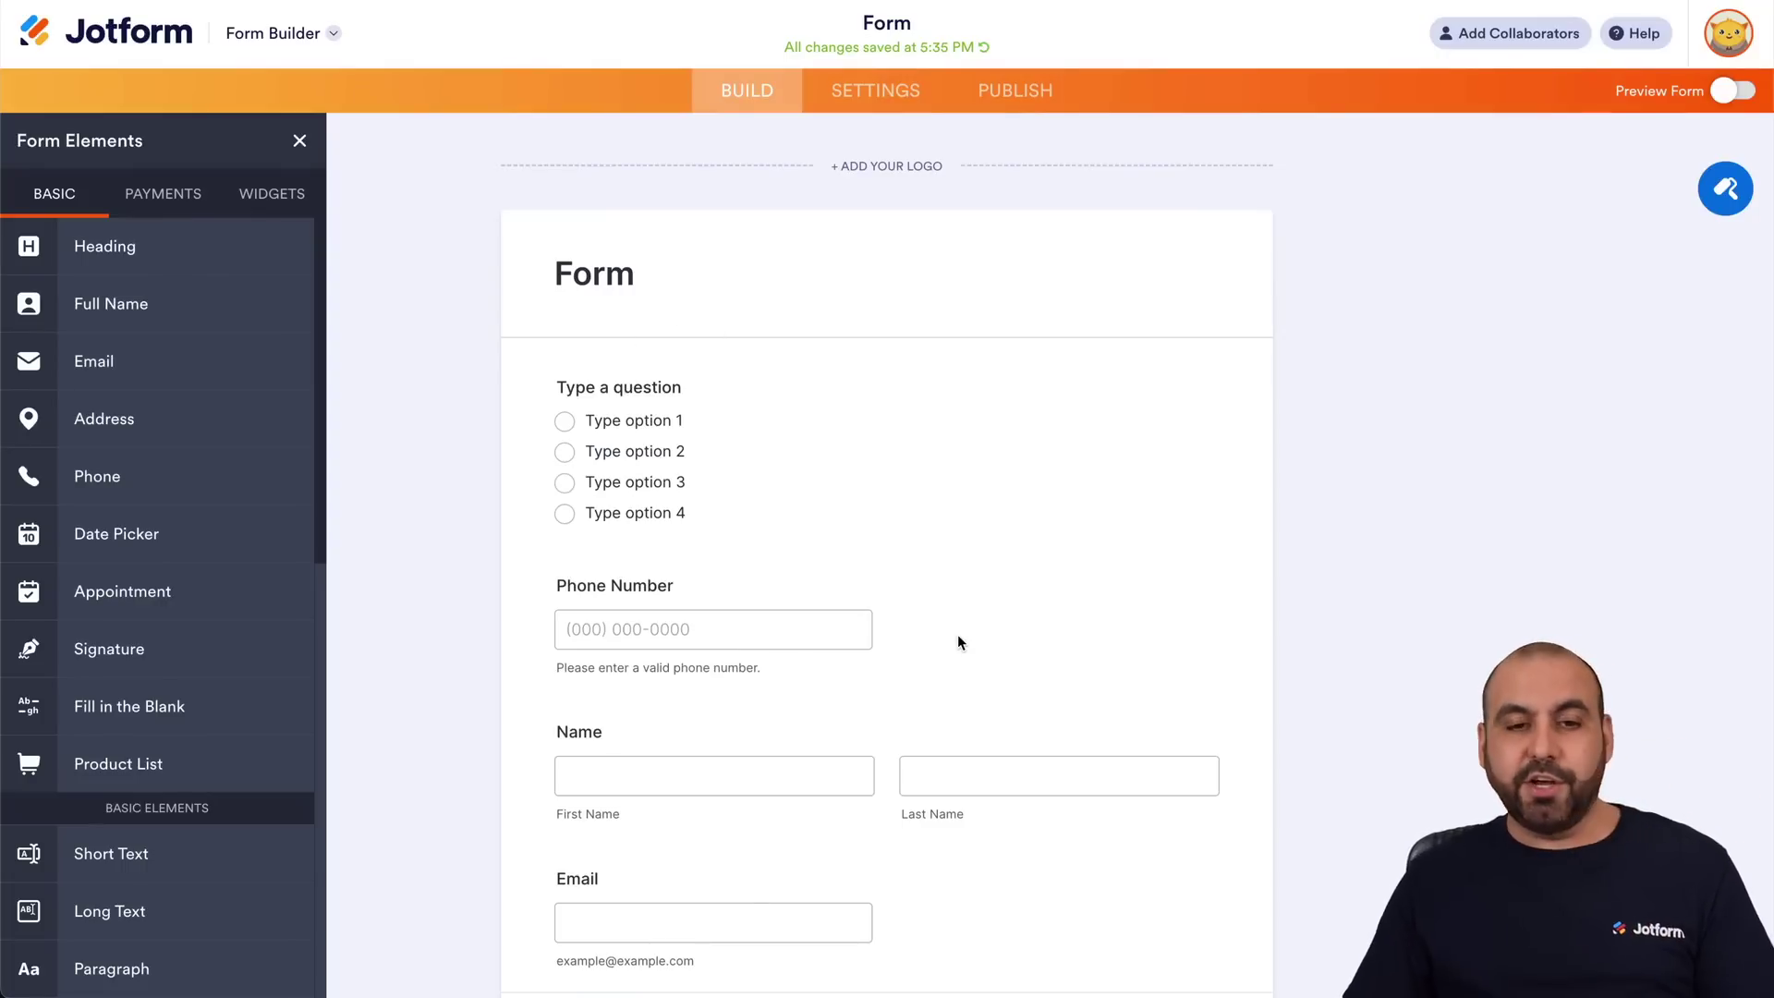
{"action": "left_click", "coordinate": [868, 110]}
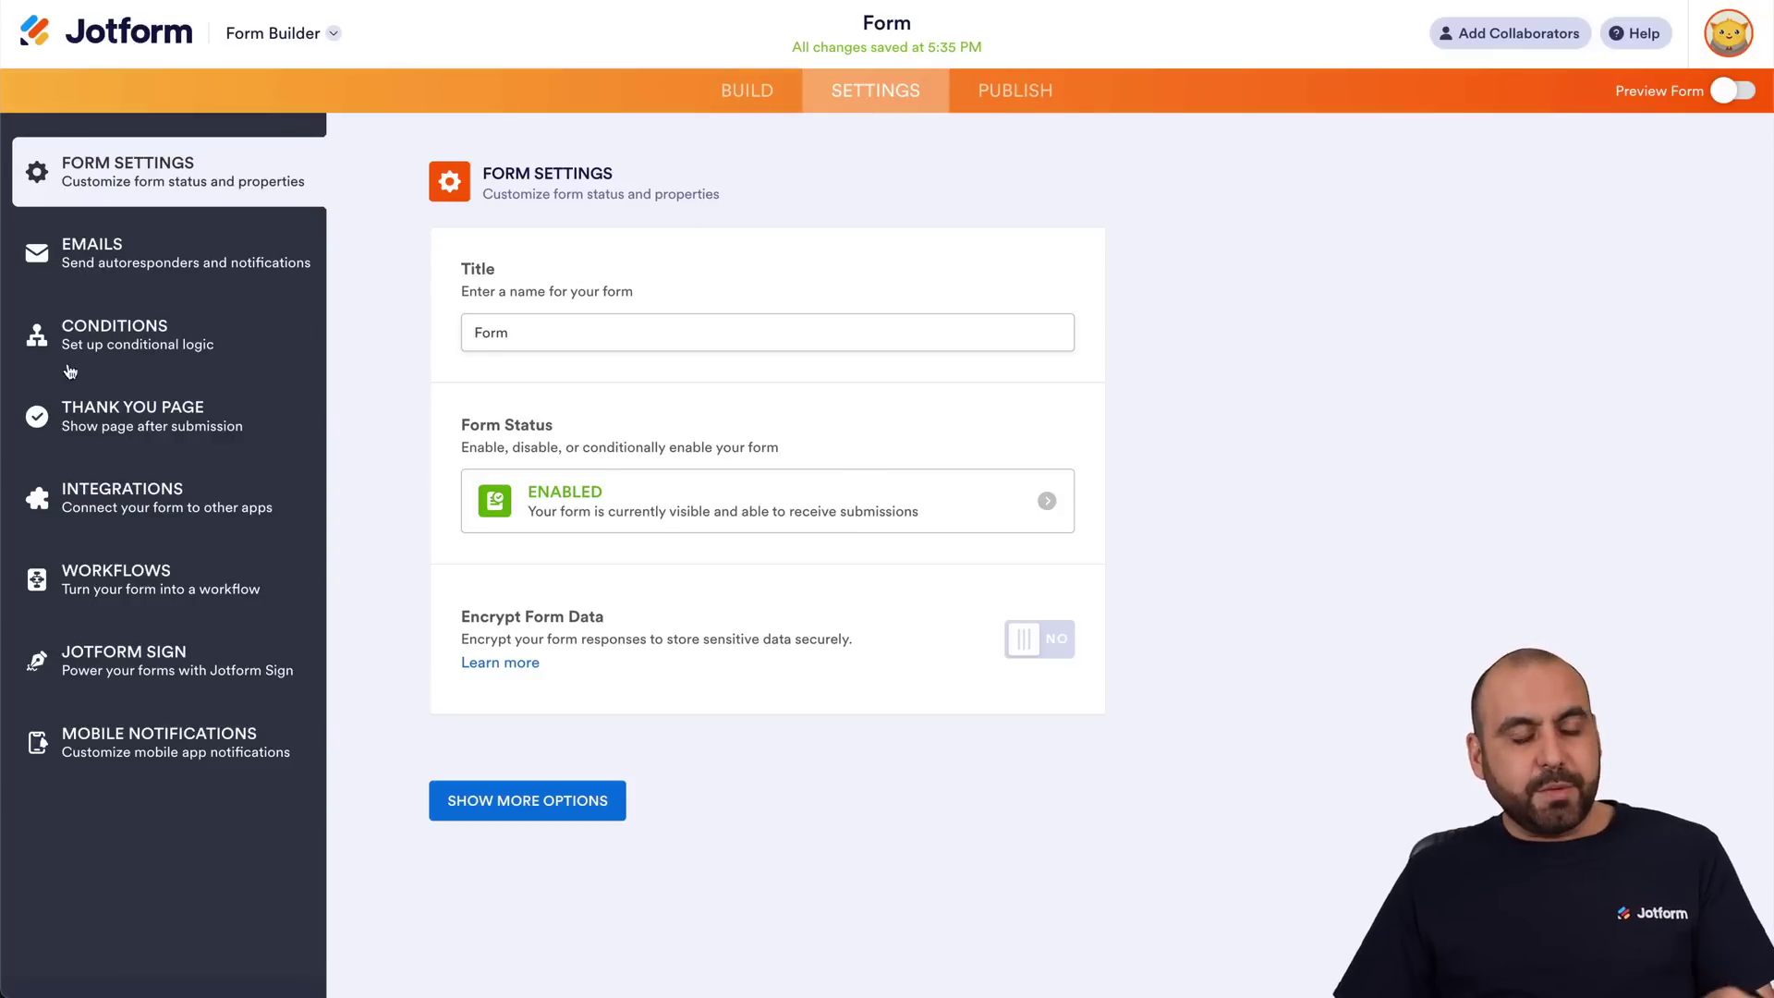
Review the condition types on the Conditions page, then return to the Build view.
{"action": "left_click", "coordinate": [157, 358]}
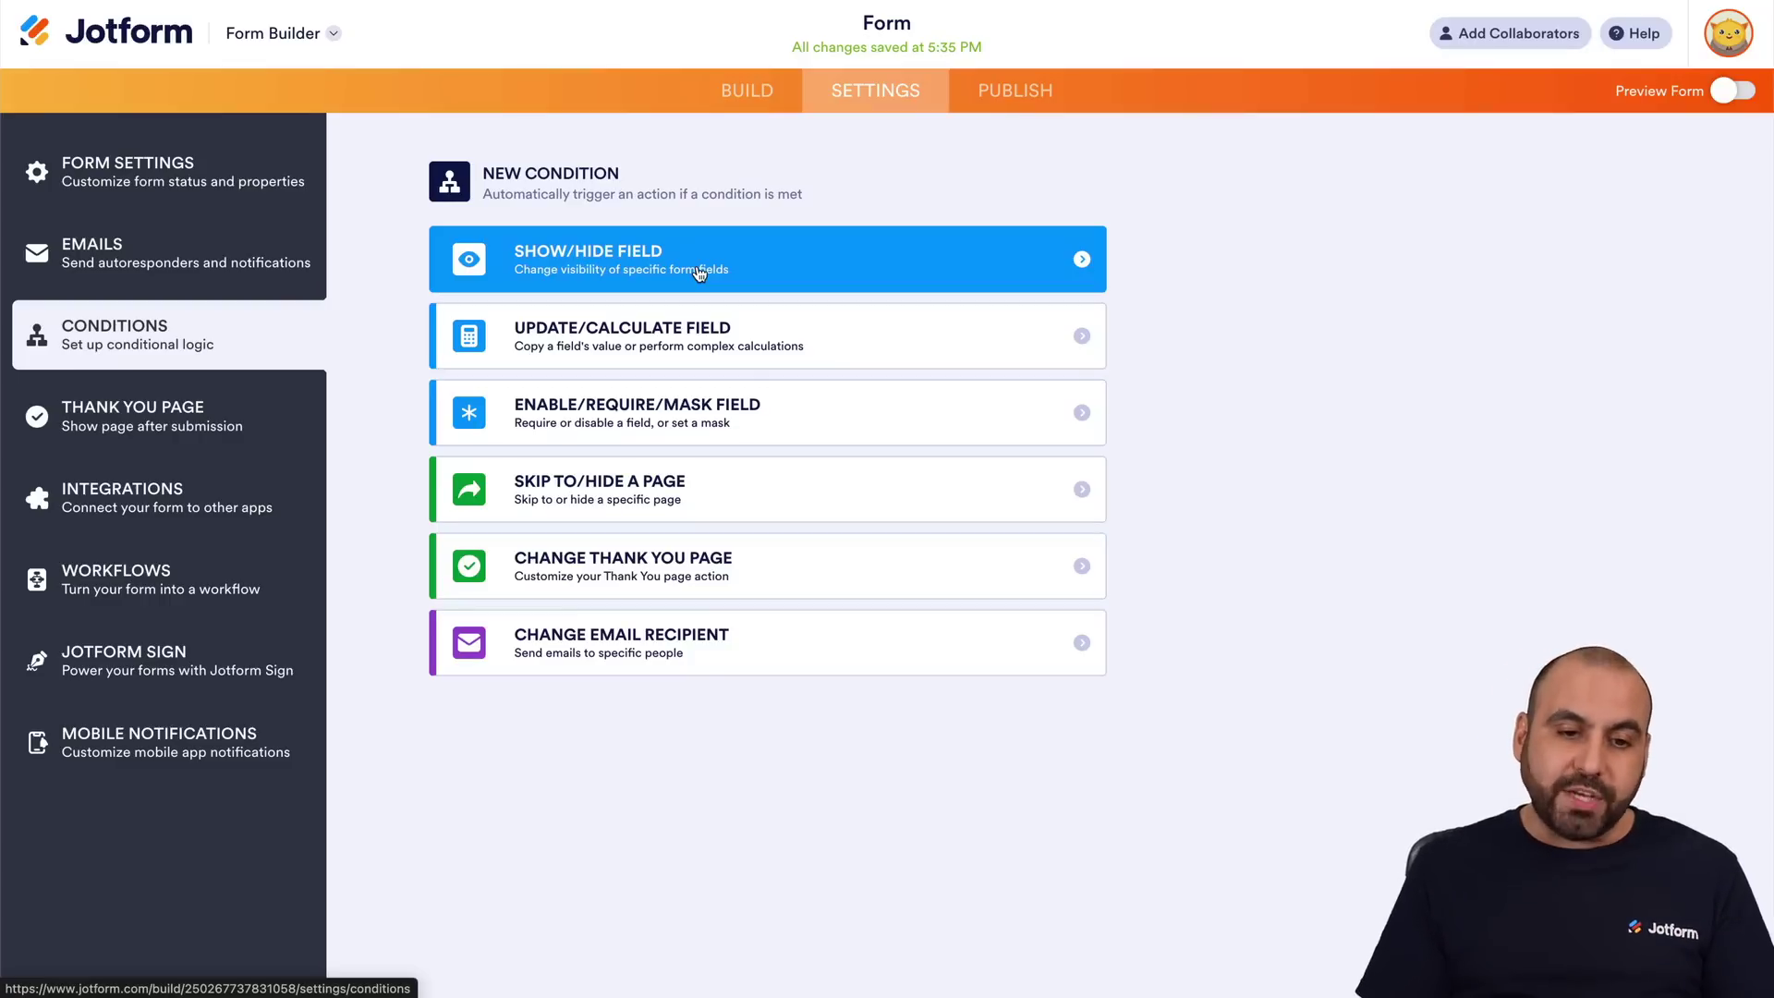
{"action": "left_click", "coordinate": [728, 89]}
Turn on Hide Field in the Email field's Advanced properties, then return to Settings.
{"action": "scroll", "coordinate": [762, 729], "scroll_direction": "down", "scroll_amount": 3}
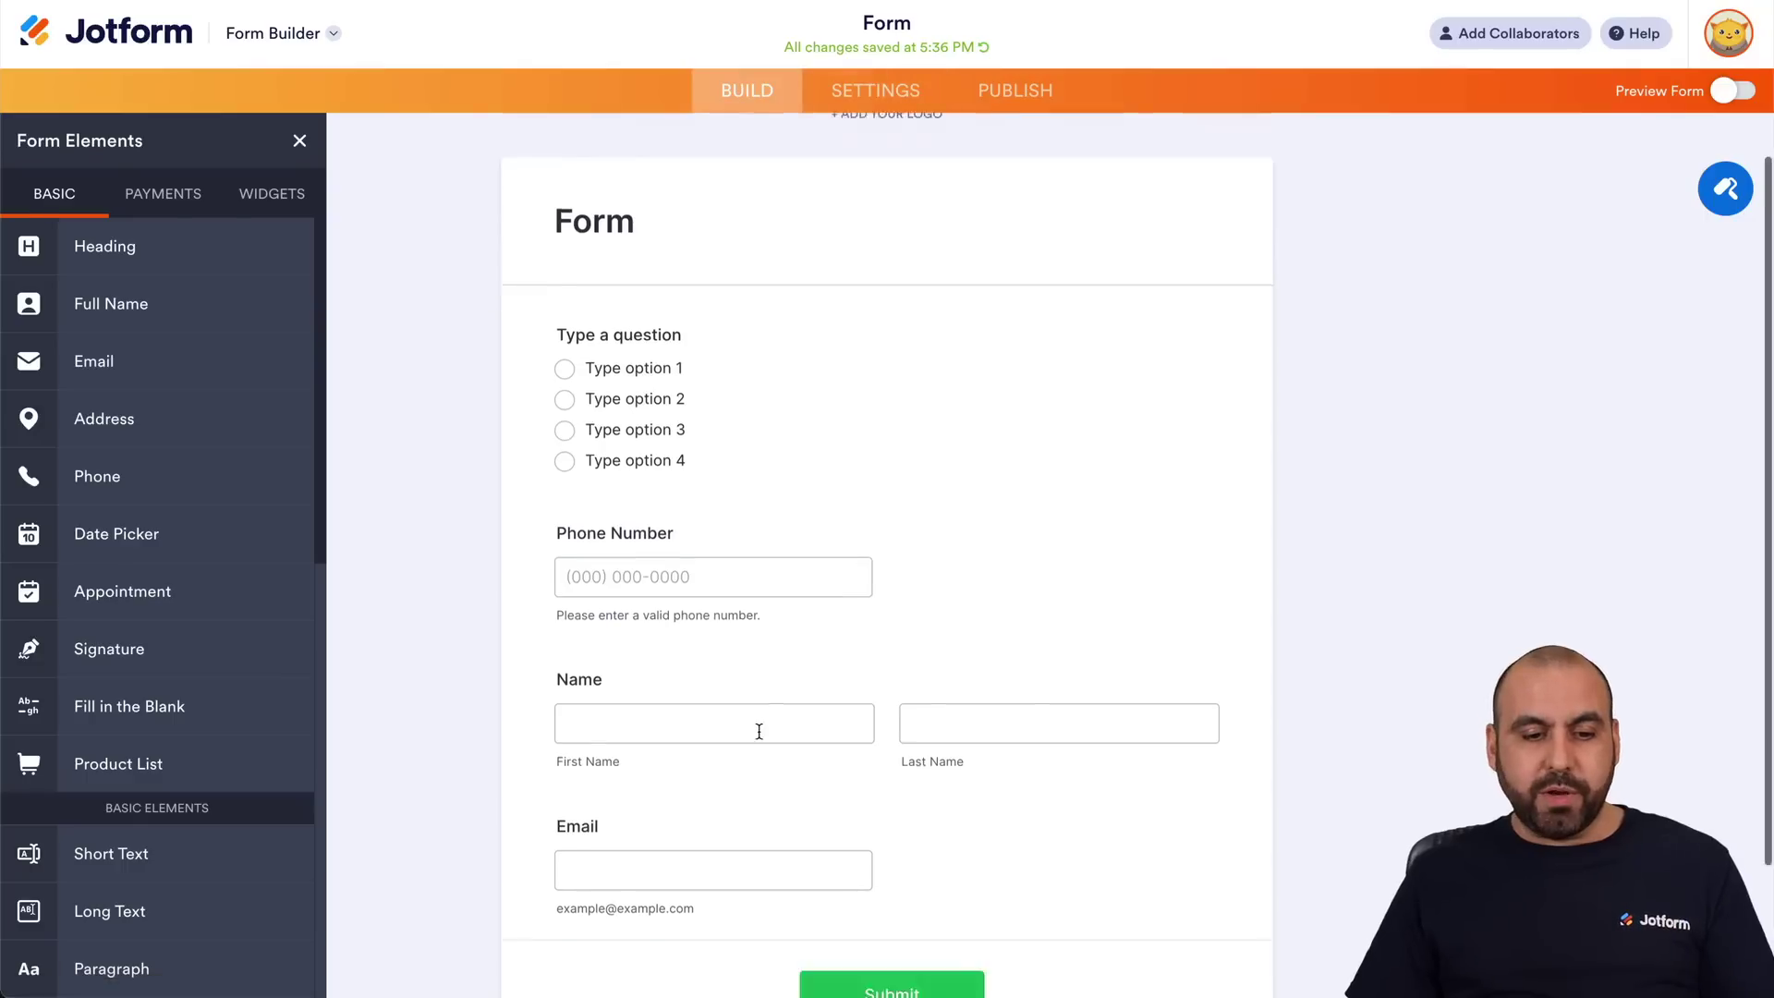
{"action": "left_click", "coordinate": [956, 679]}
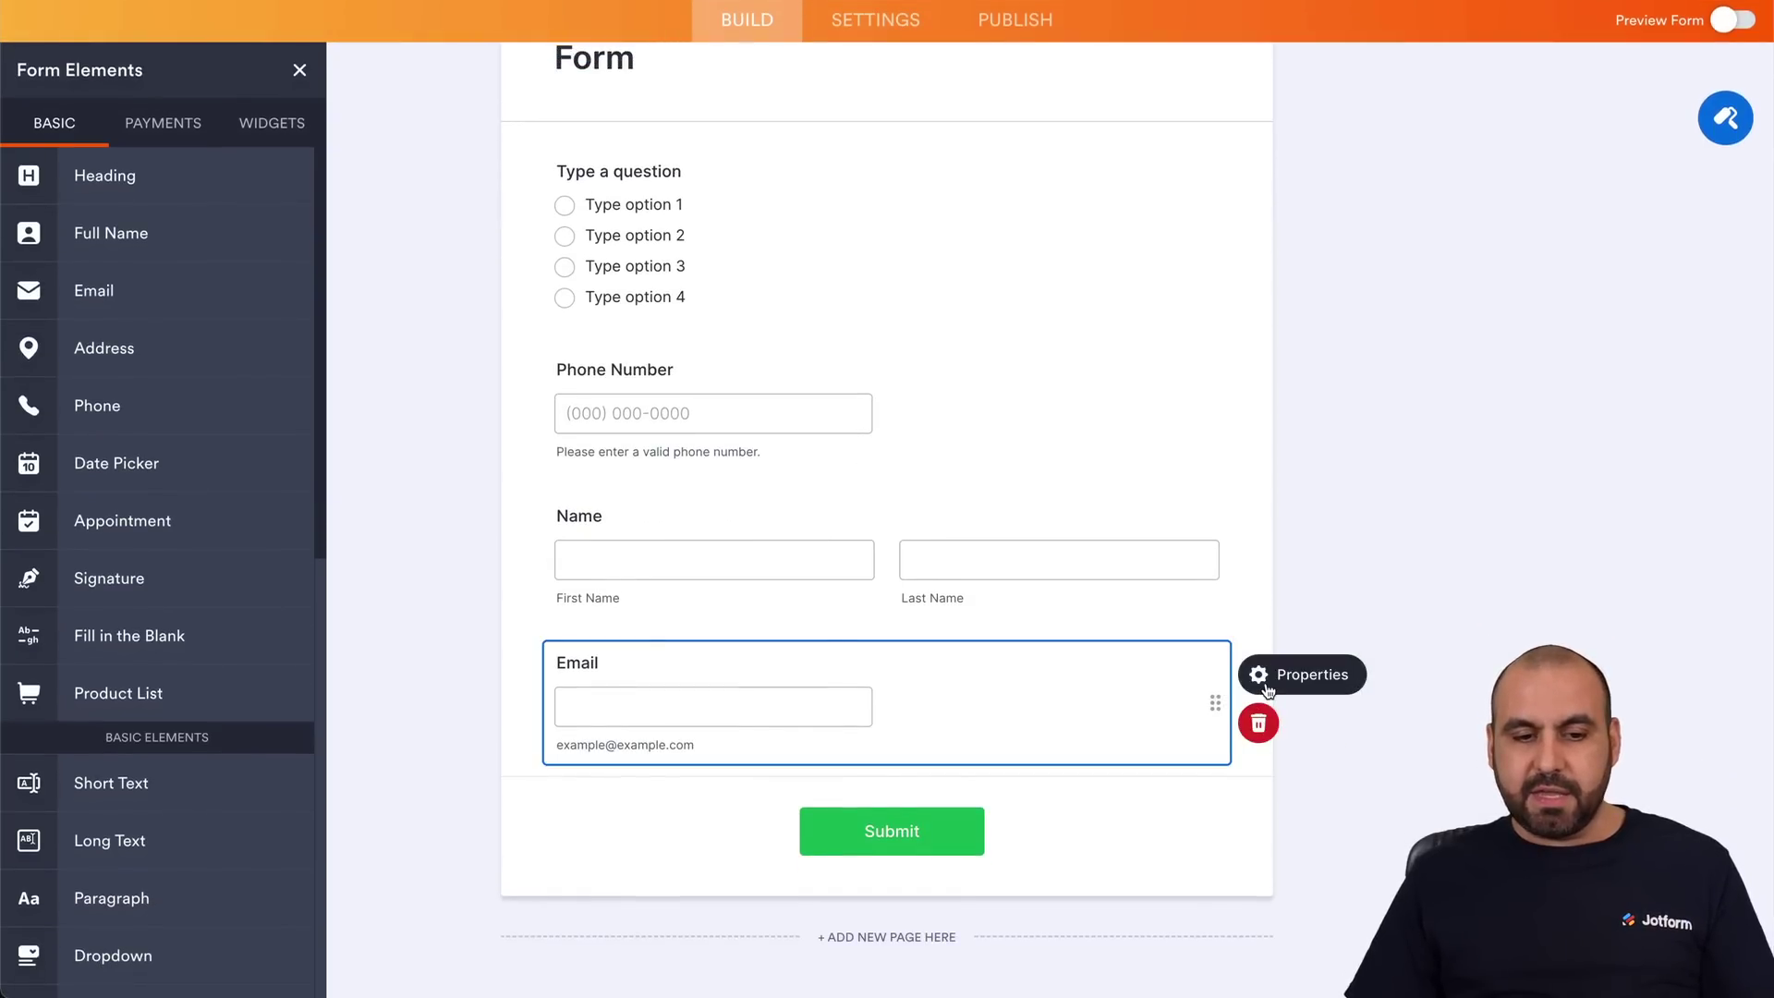
{"action": "left_click", "coordinate": [1265, 684]}
{"action": "left_click", "coordinate": [1703, 124]}
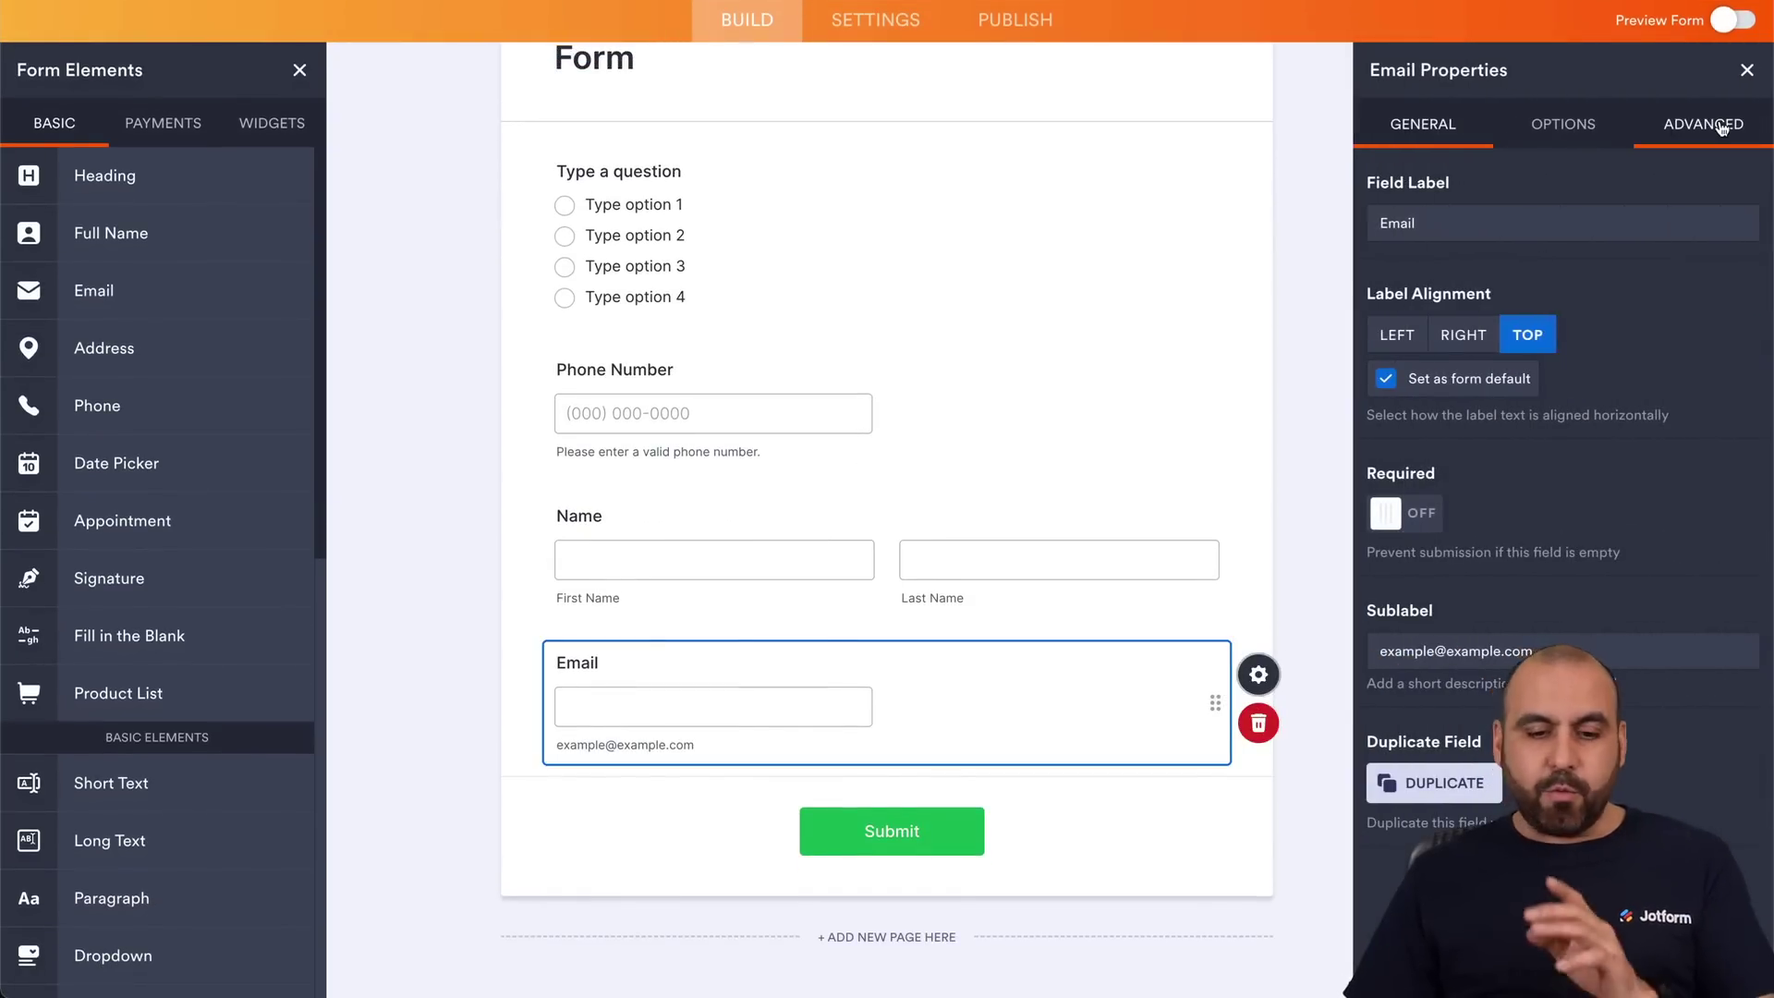
{"action": "scroll", "coordinate": [1557, 462], "scroll_direction": "down", "scroll_amount": 1}
{"action": "left_click", "coordinate": [1386, 881]}
{"action": "left_click", "coordinate": [1192, 868]}
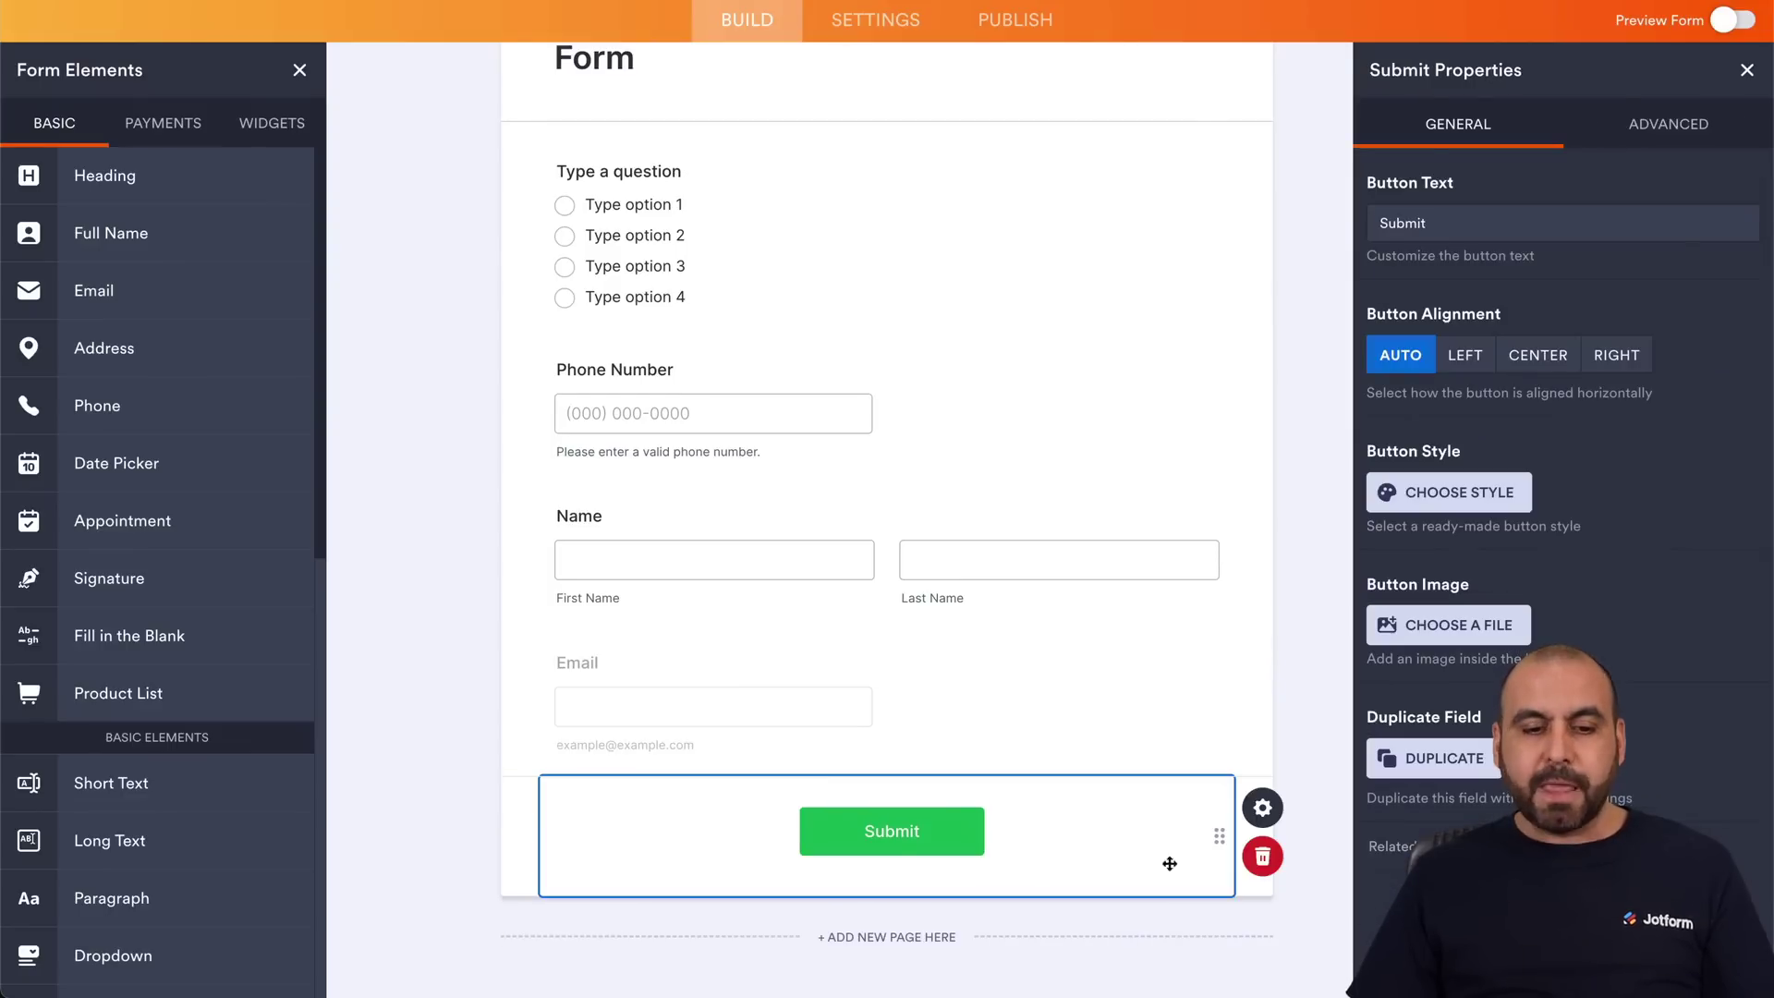
{"action": "left_click", "coordinate": [982, 738]}
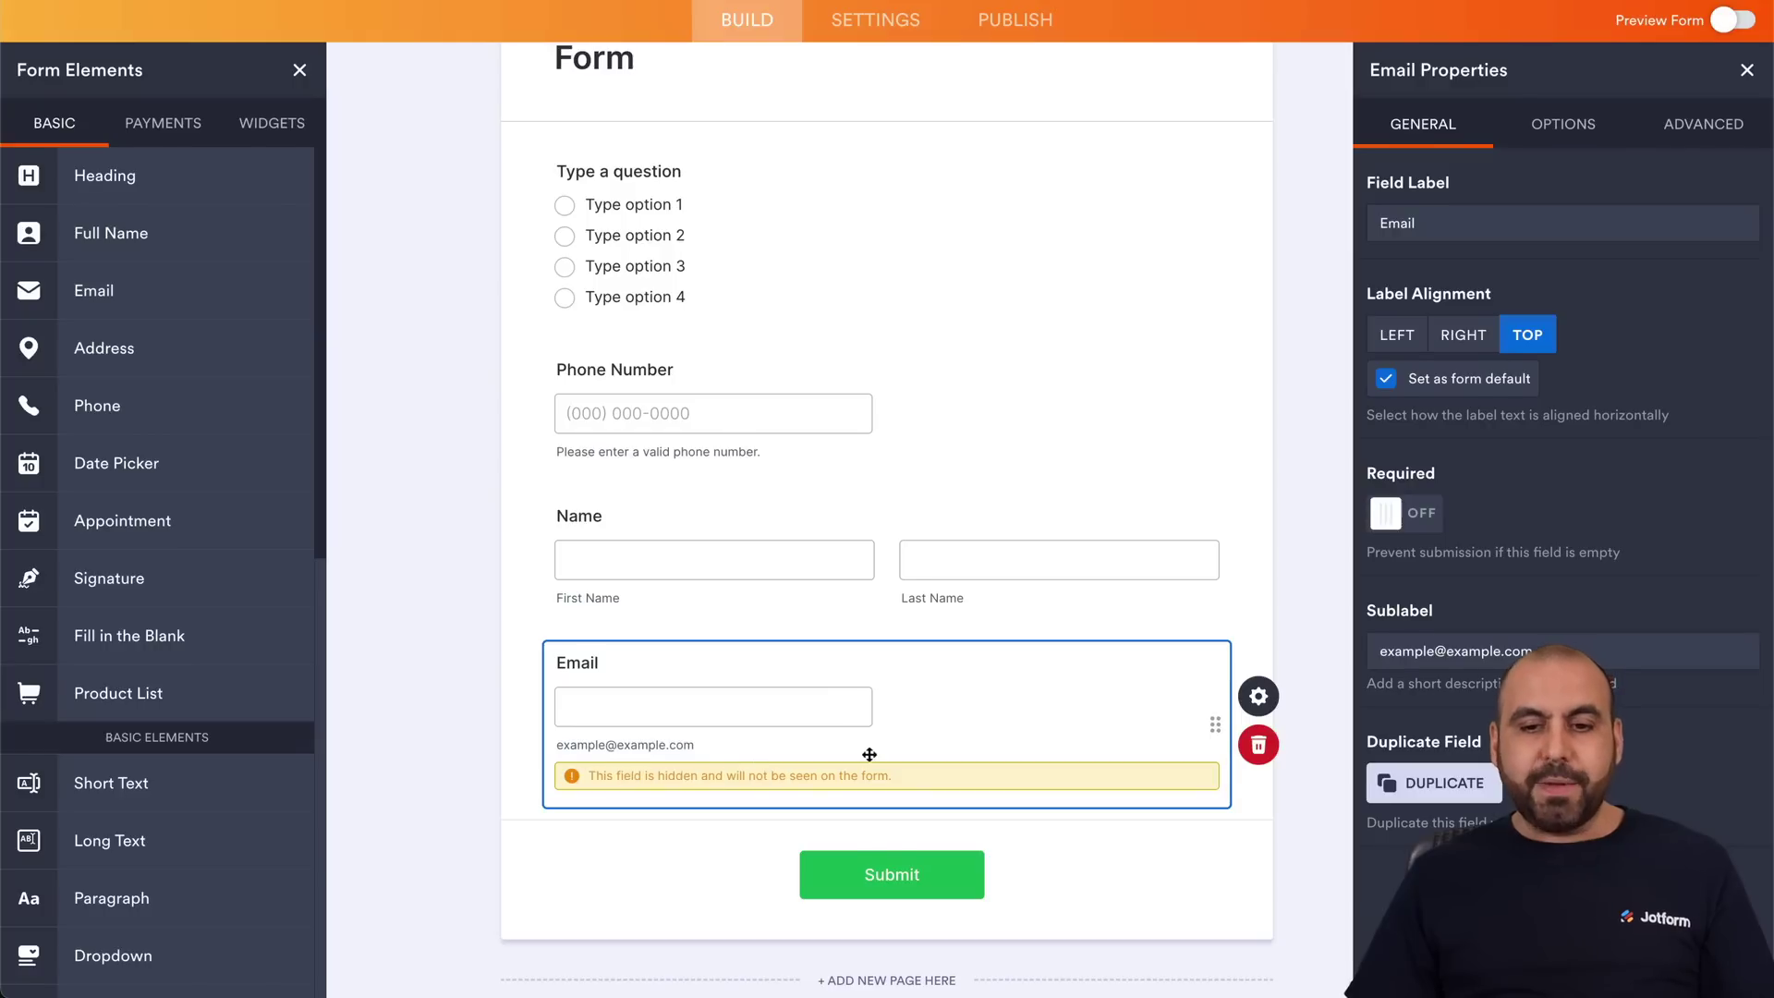
{"action": "scroll", "coordinate": [868, 753], "scroll_direction": "up", "scroll_amount": 3}
{"action": "left_click", "coordinate": [892, 85]}
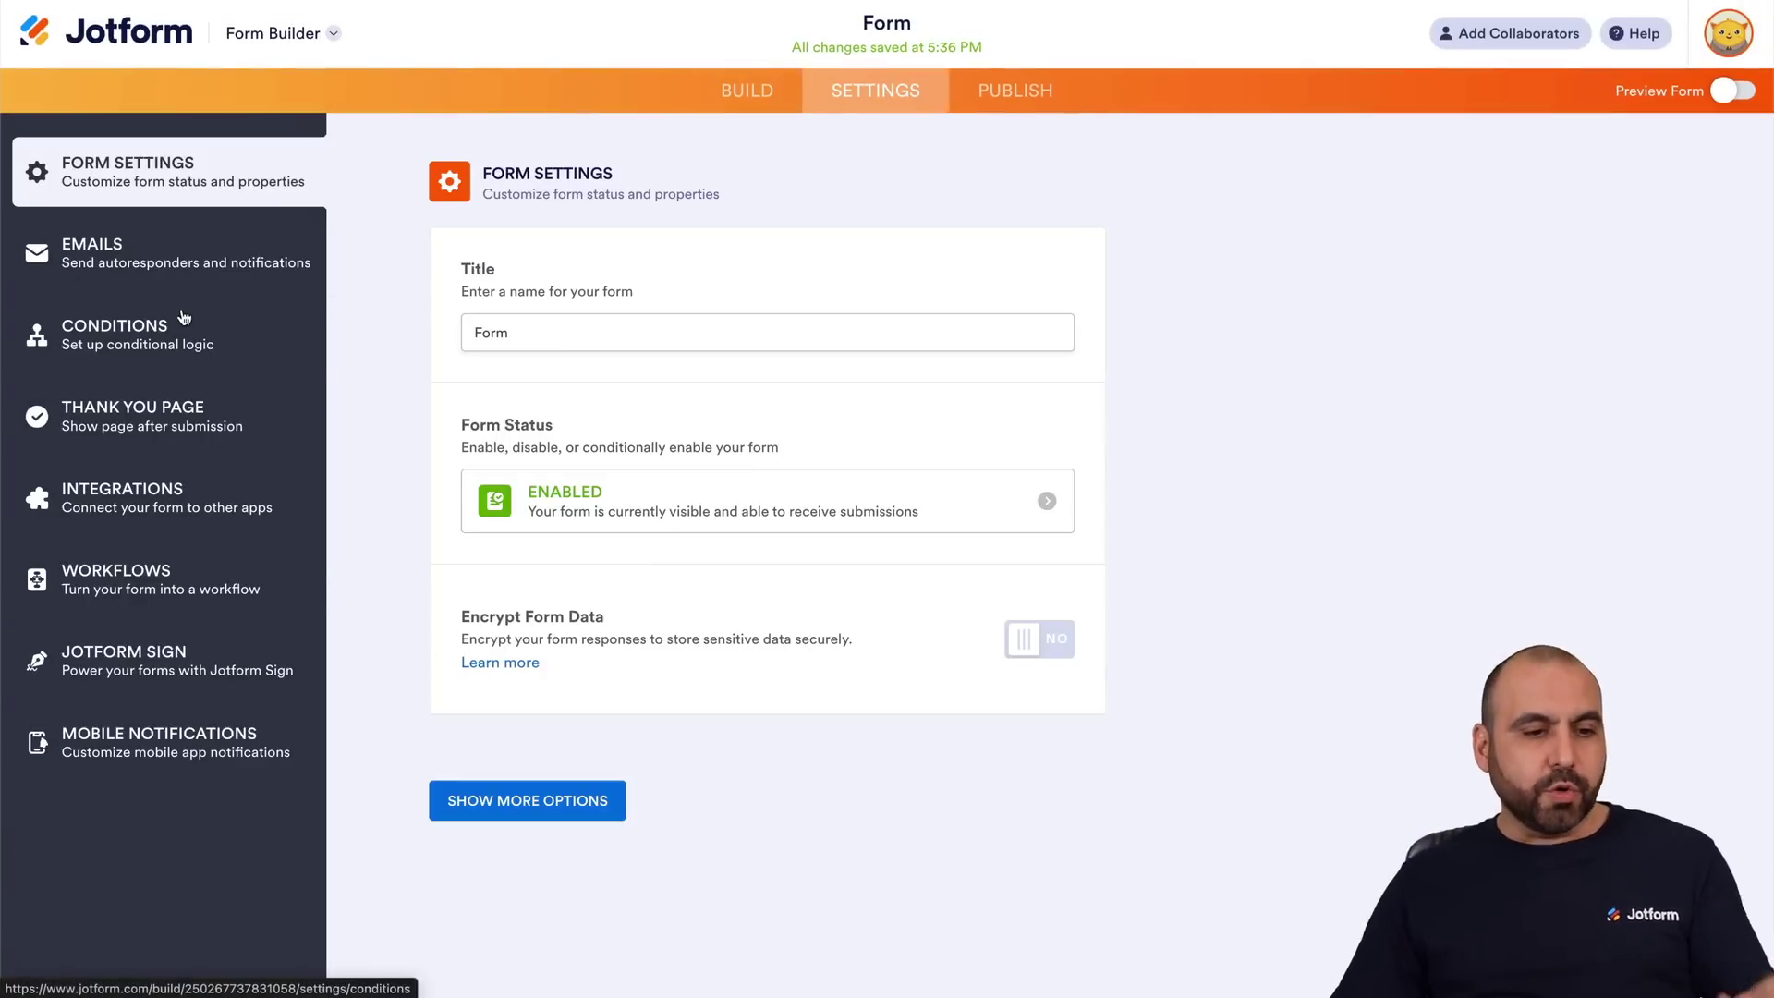
Start a Show/Hide Field condition: IF Type a question Is Equal To Type option 1.
{"action": "left_click", "coordinate": [268, 324]}
{"action": "left_click", "coordinate": [557, 263]}
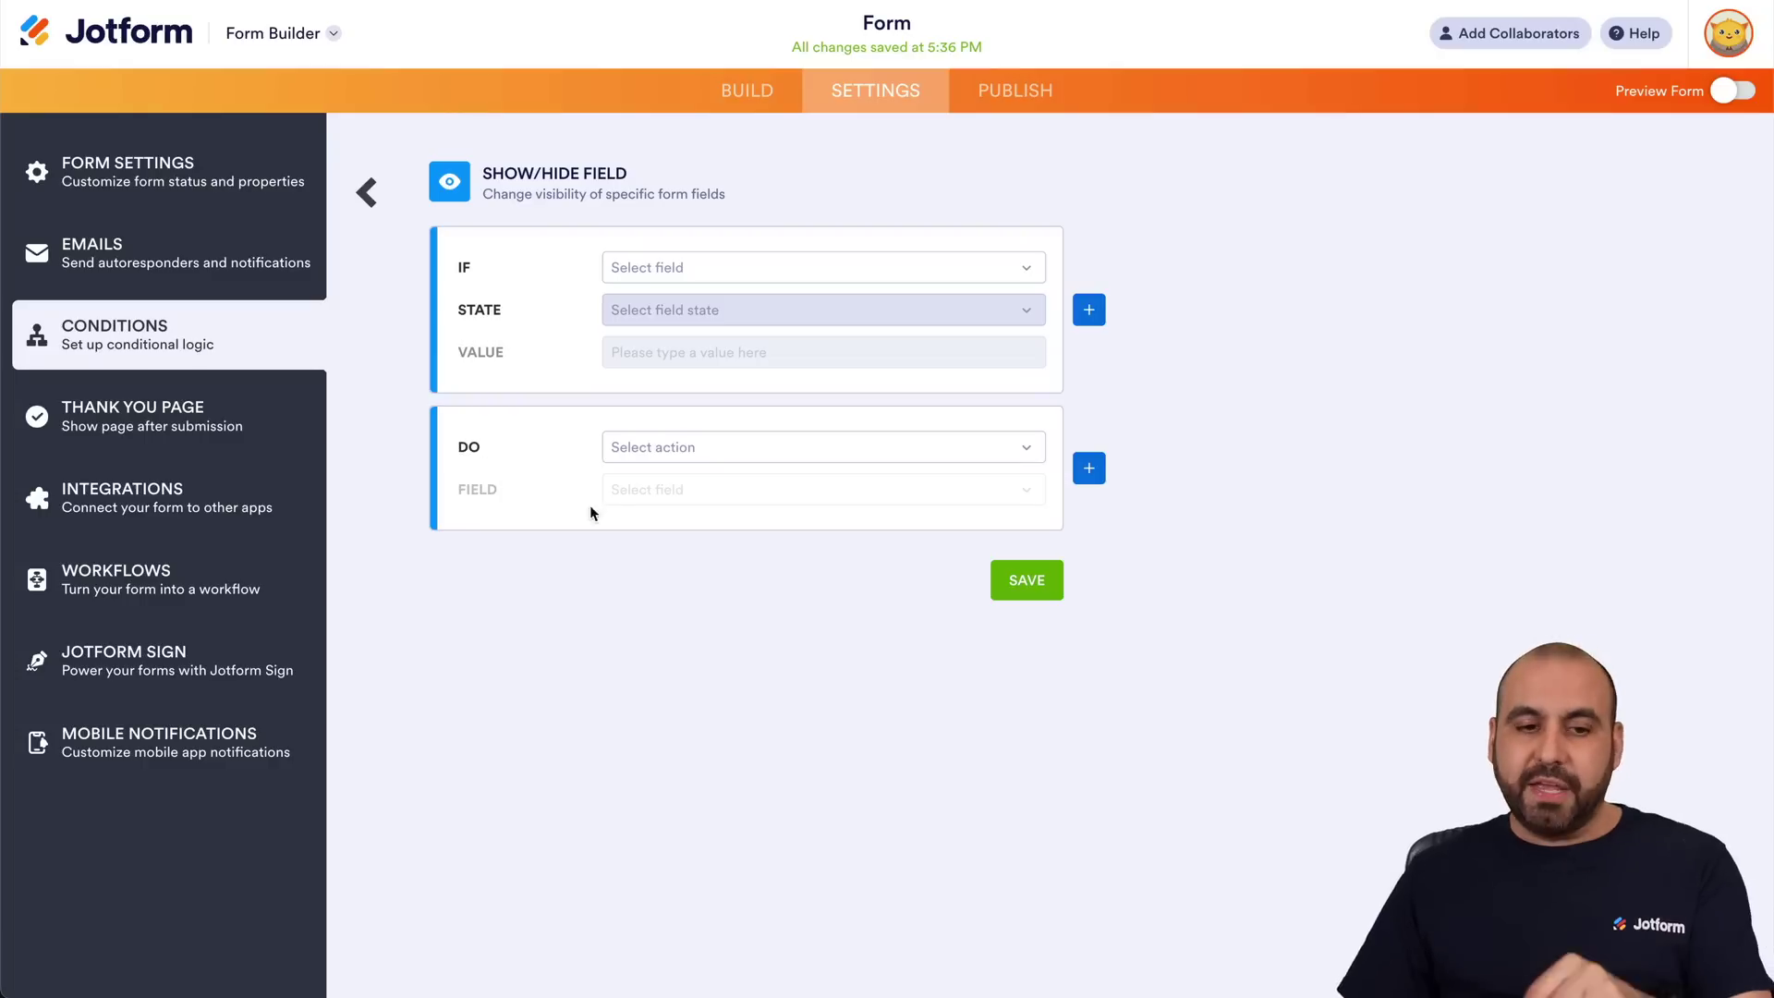
{"action": "left_click", "coordinate": [693, 277]}
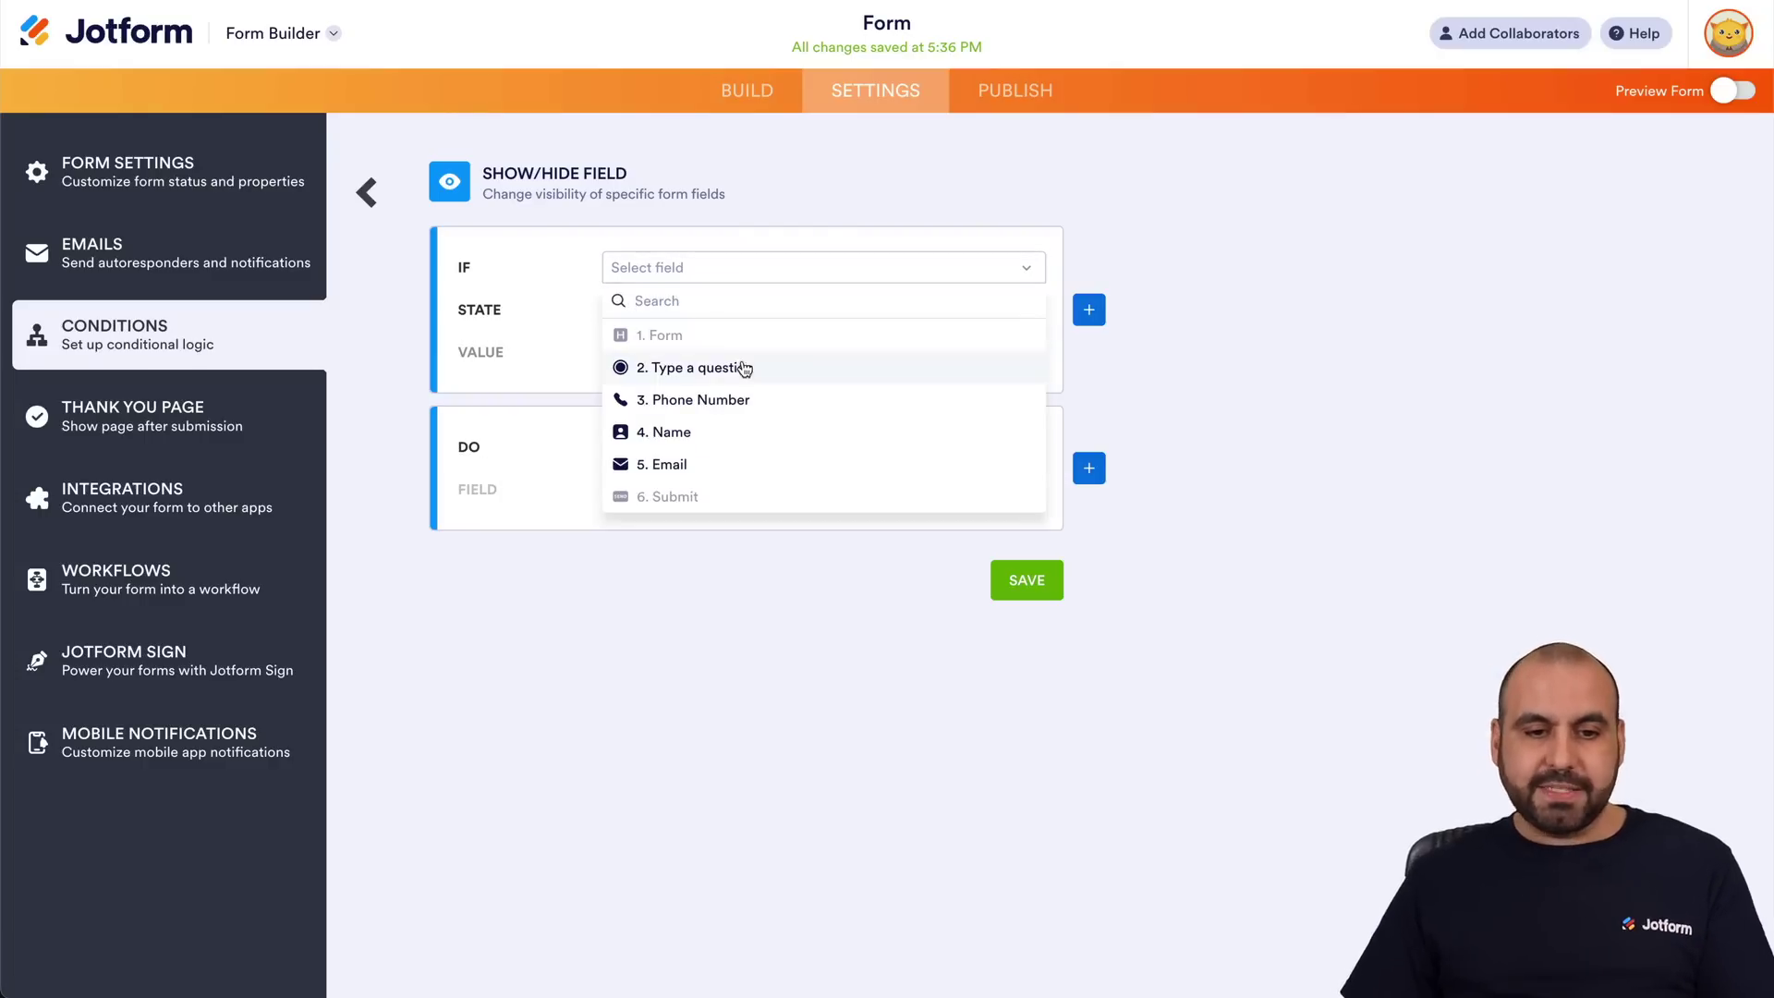
{"action": "left_click", "coordinate": [760, 369]}
{"action": "left_click", "coordinate": [716, 314]}
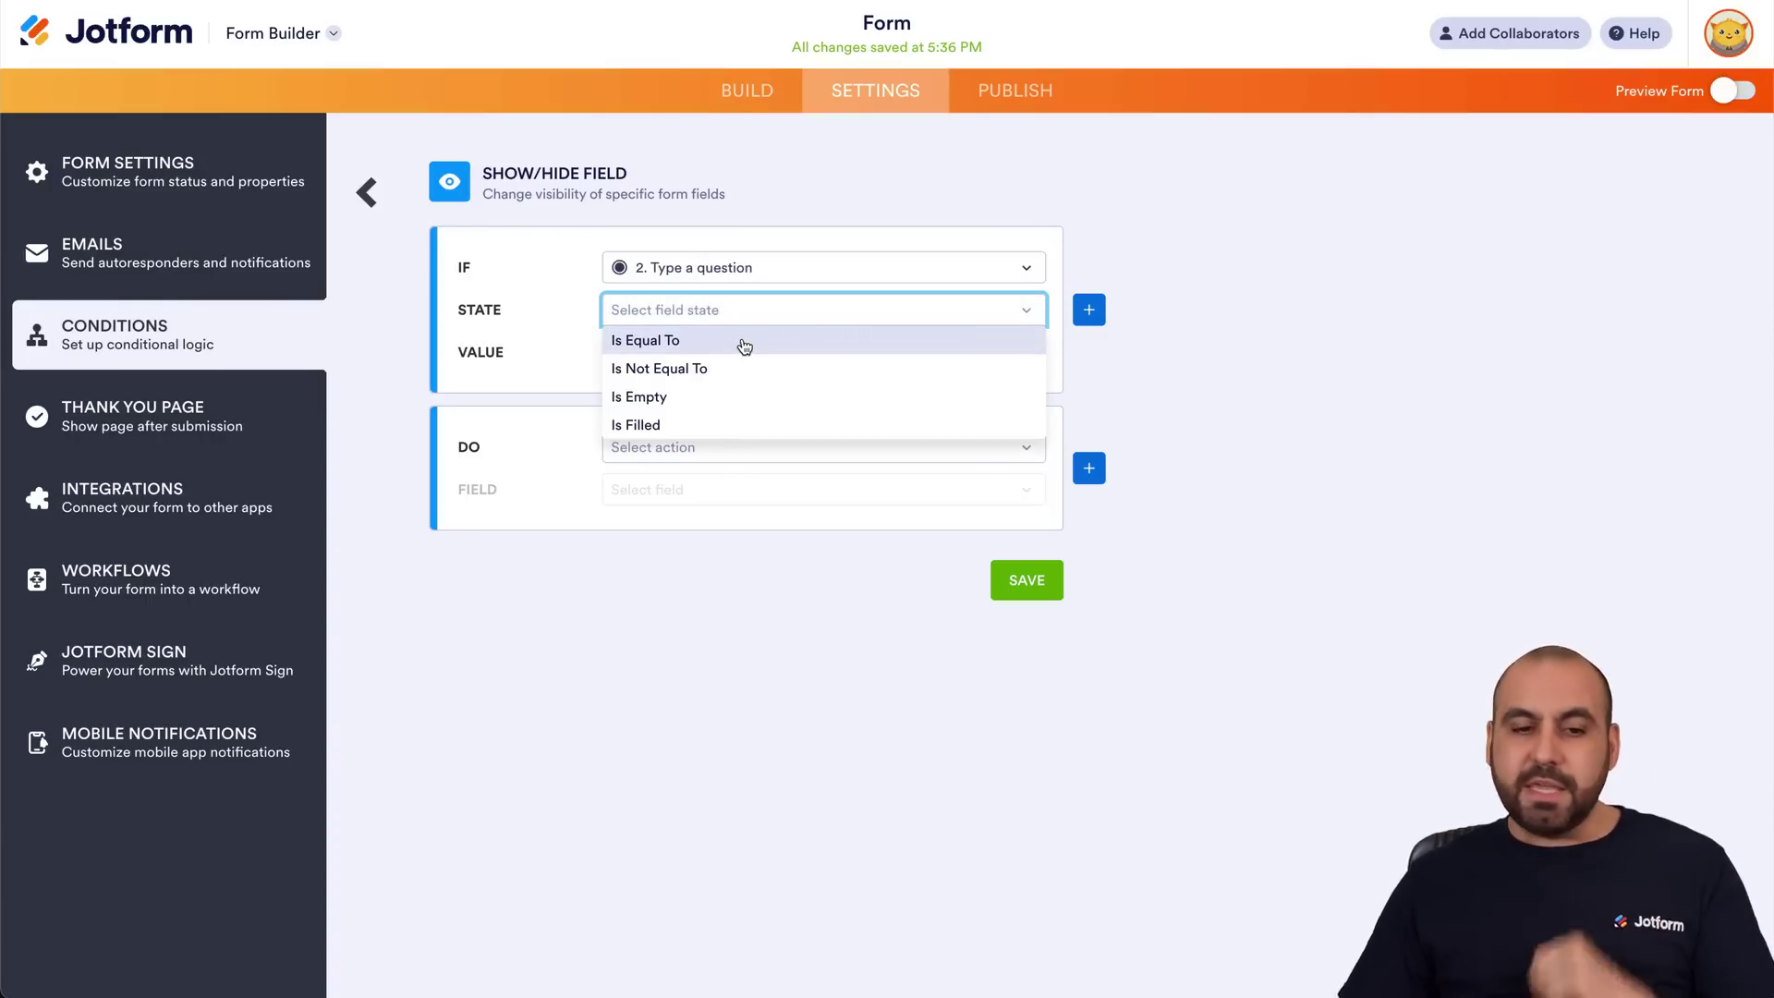
{"action": "left_click", "coordinate": [744, 341]}
{"action": "left_click", "coordinate": [739, 351]}
{"action": "left_click", "coordinate": [724, 383]}
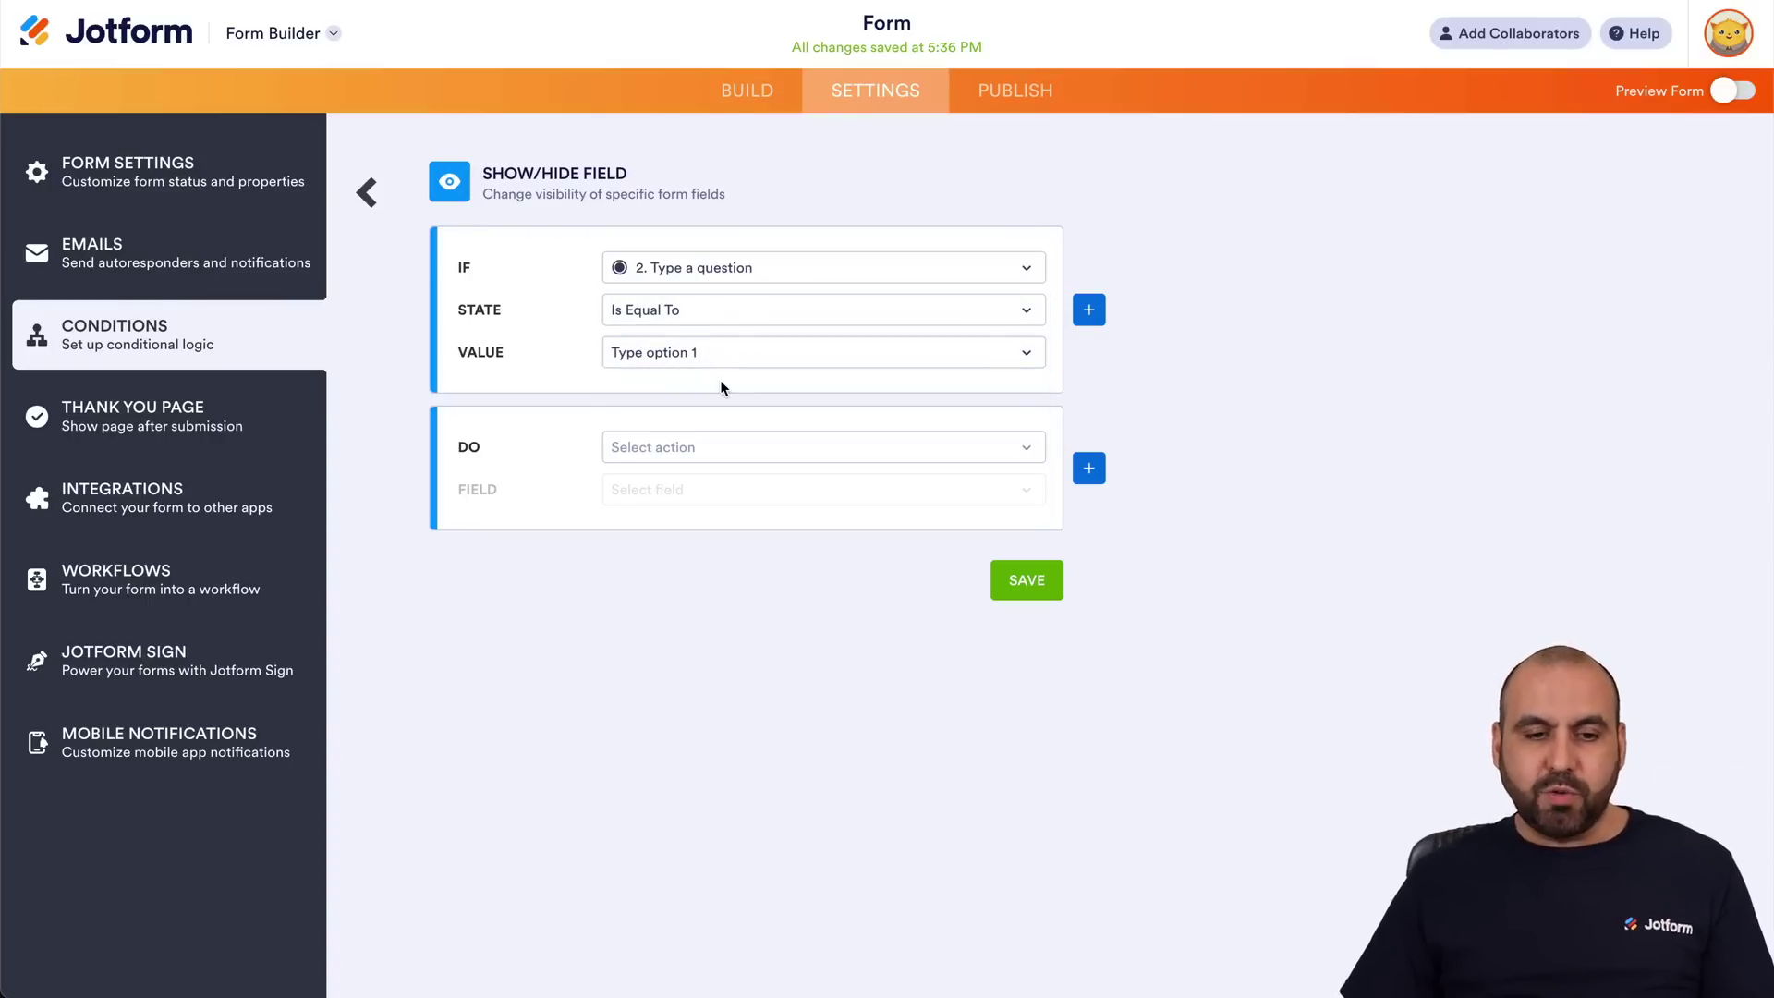
Set the condition's action to Show the Email field and save it.
{"action": "left_click", "coordinate": [763, 447]}
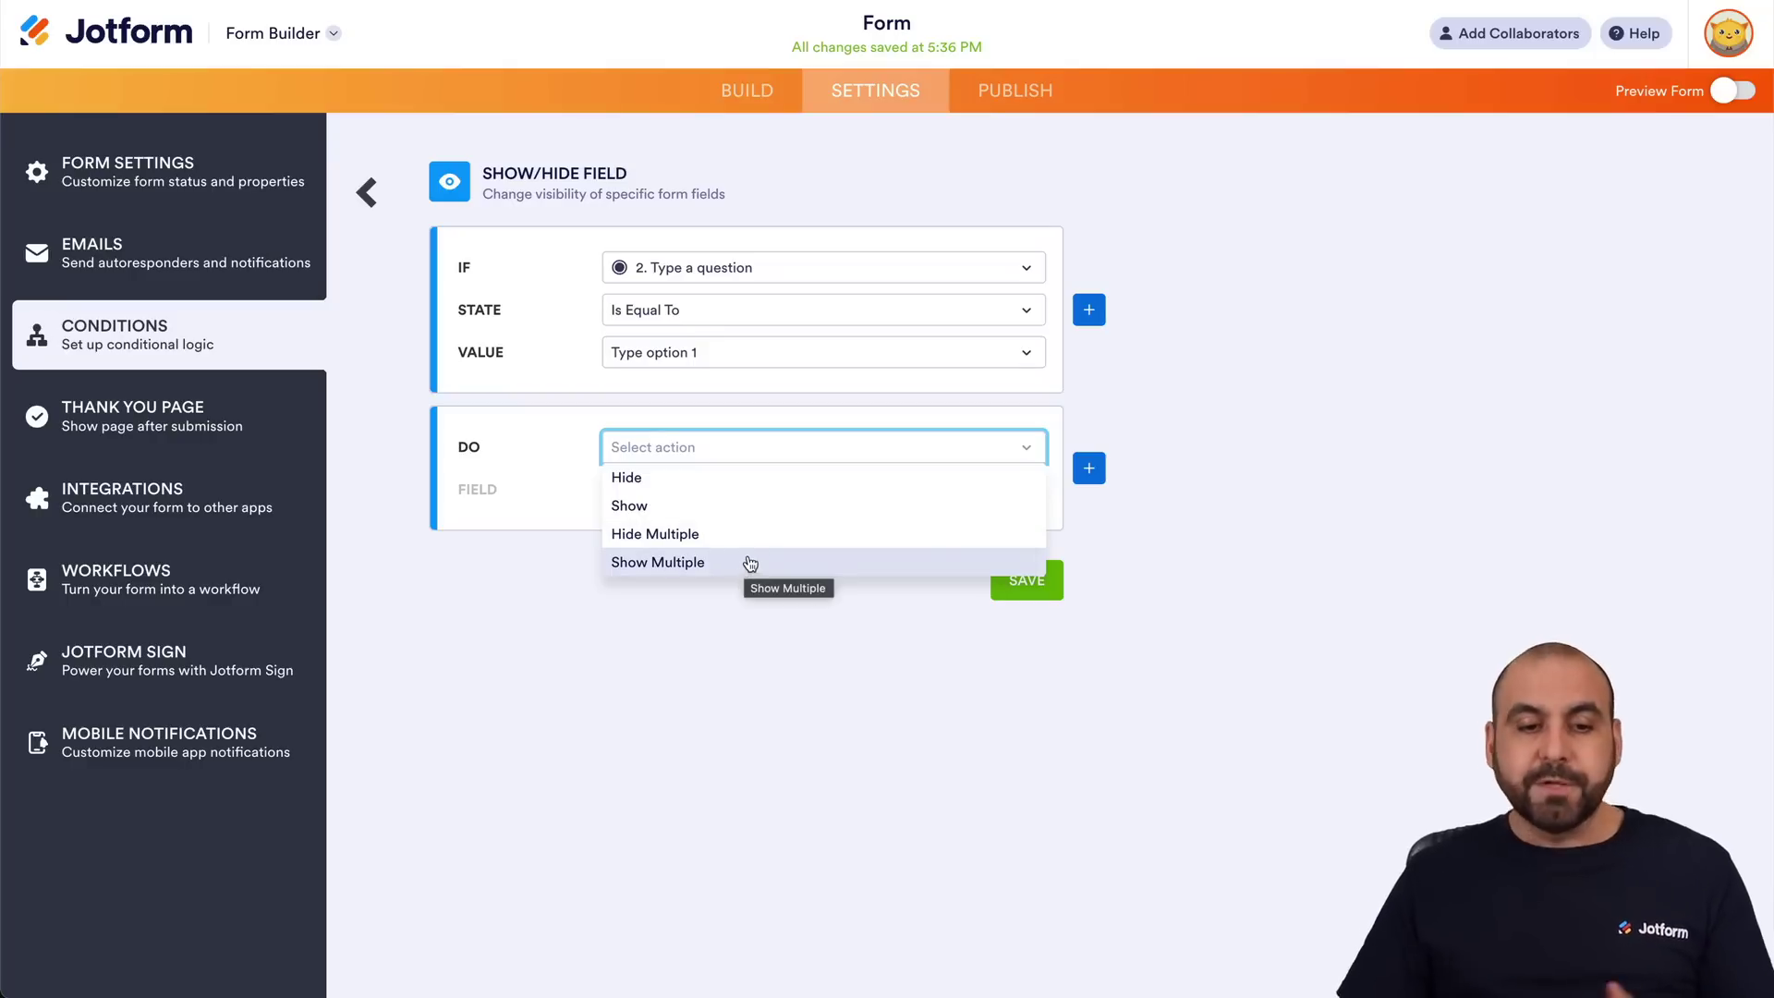
{"action": "left_click", "coordinate": [664, 506]}
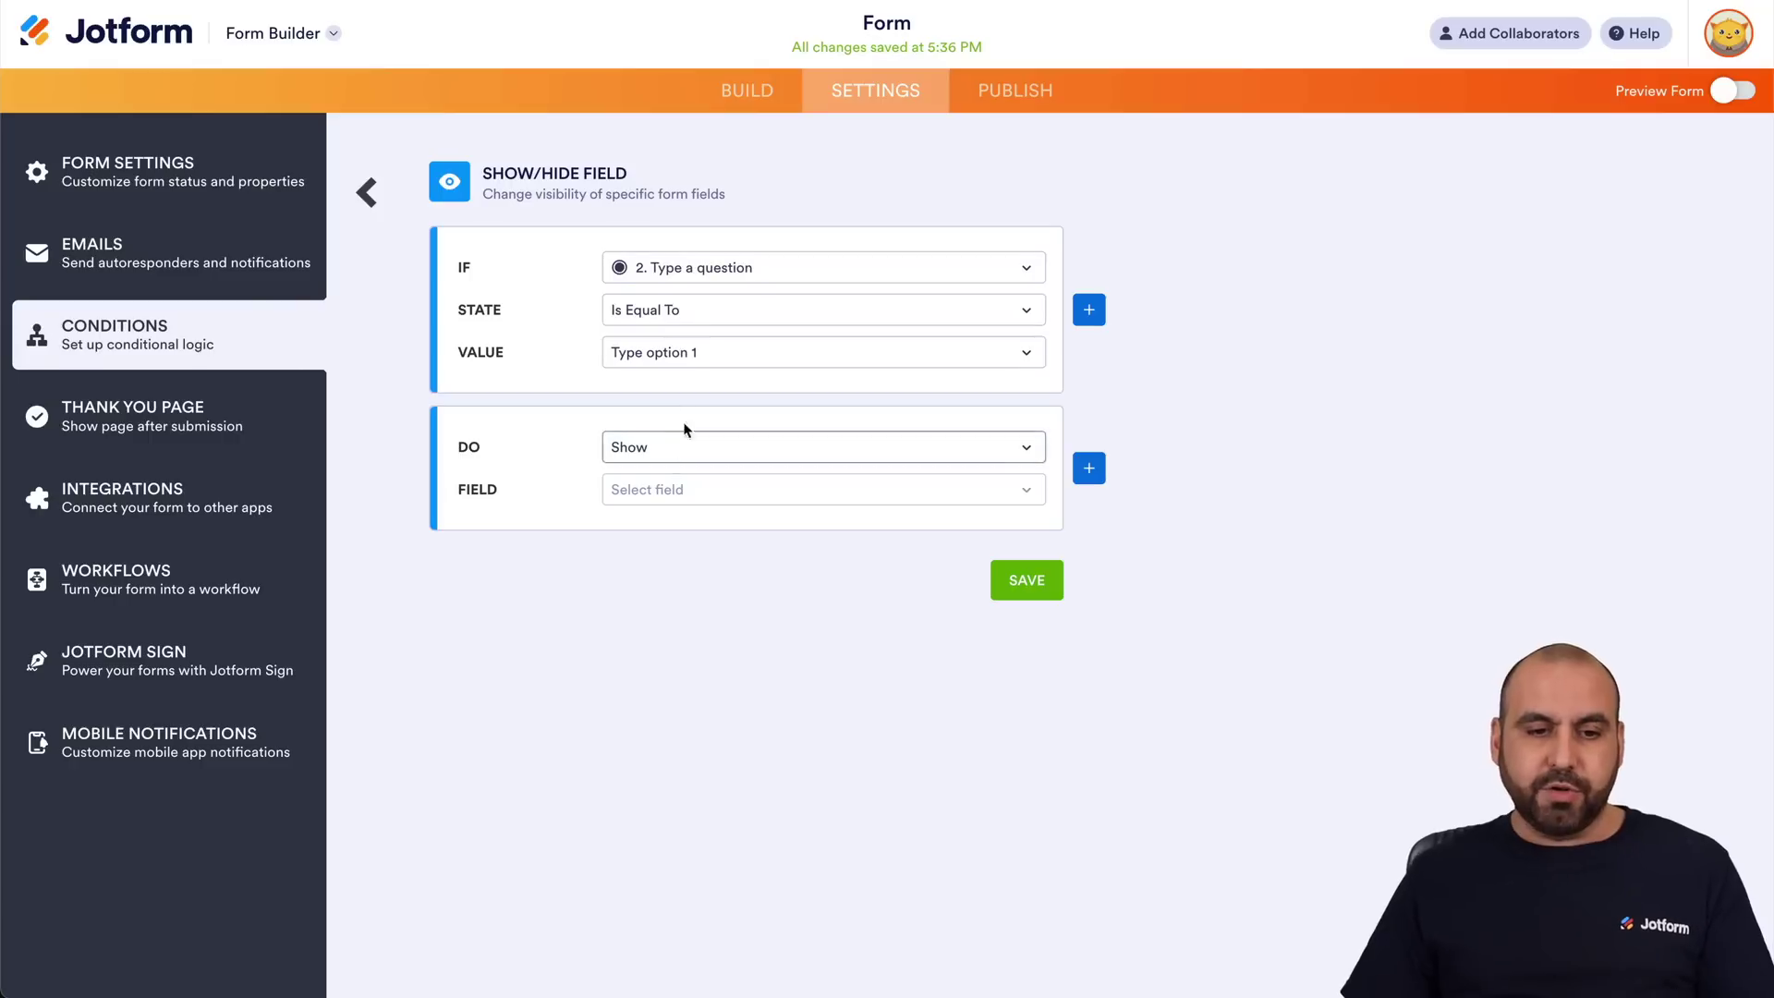
{"action": "left_click", "coordinate": [682, 493]}
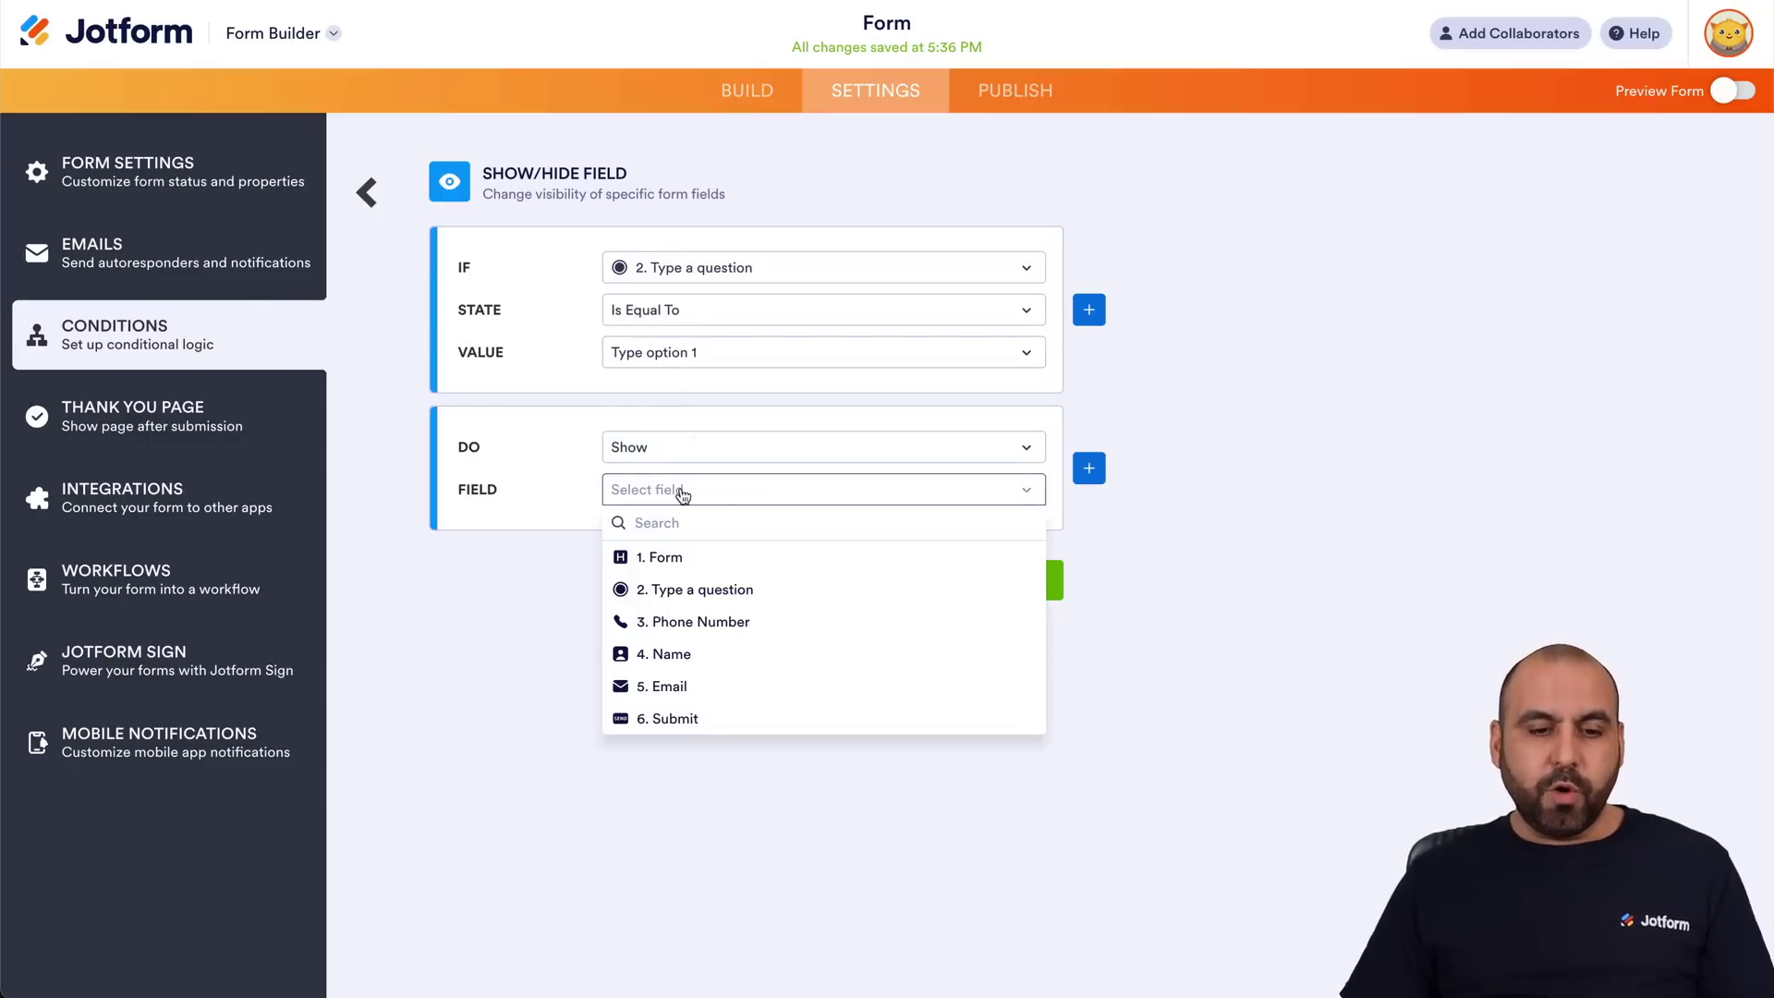
{"action": "left_click", "coordinate": [707, 693]}
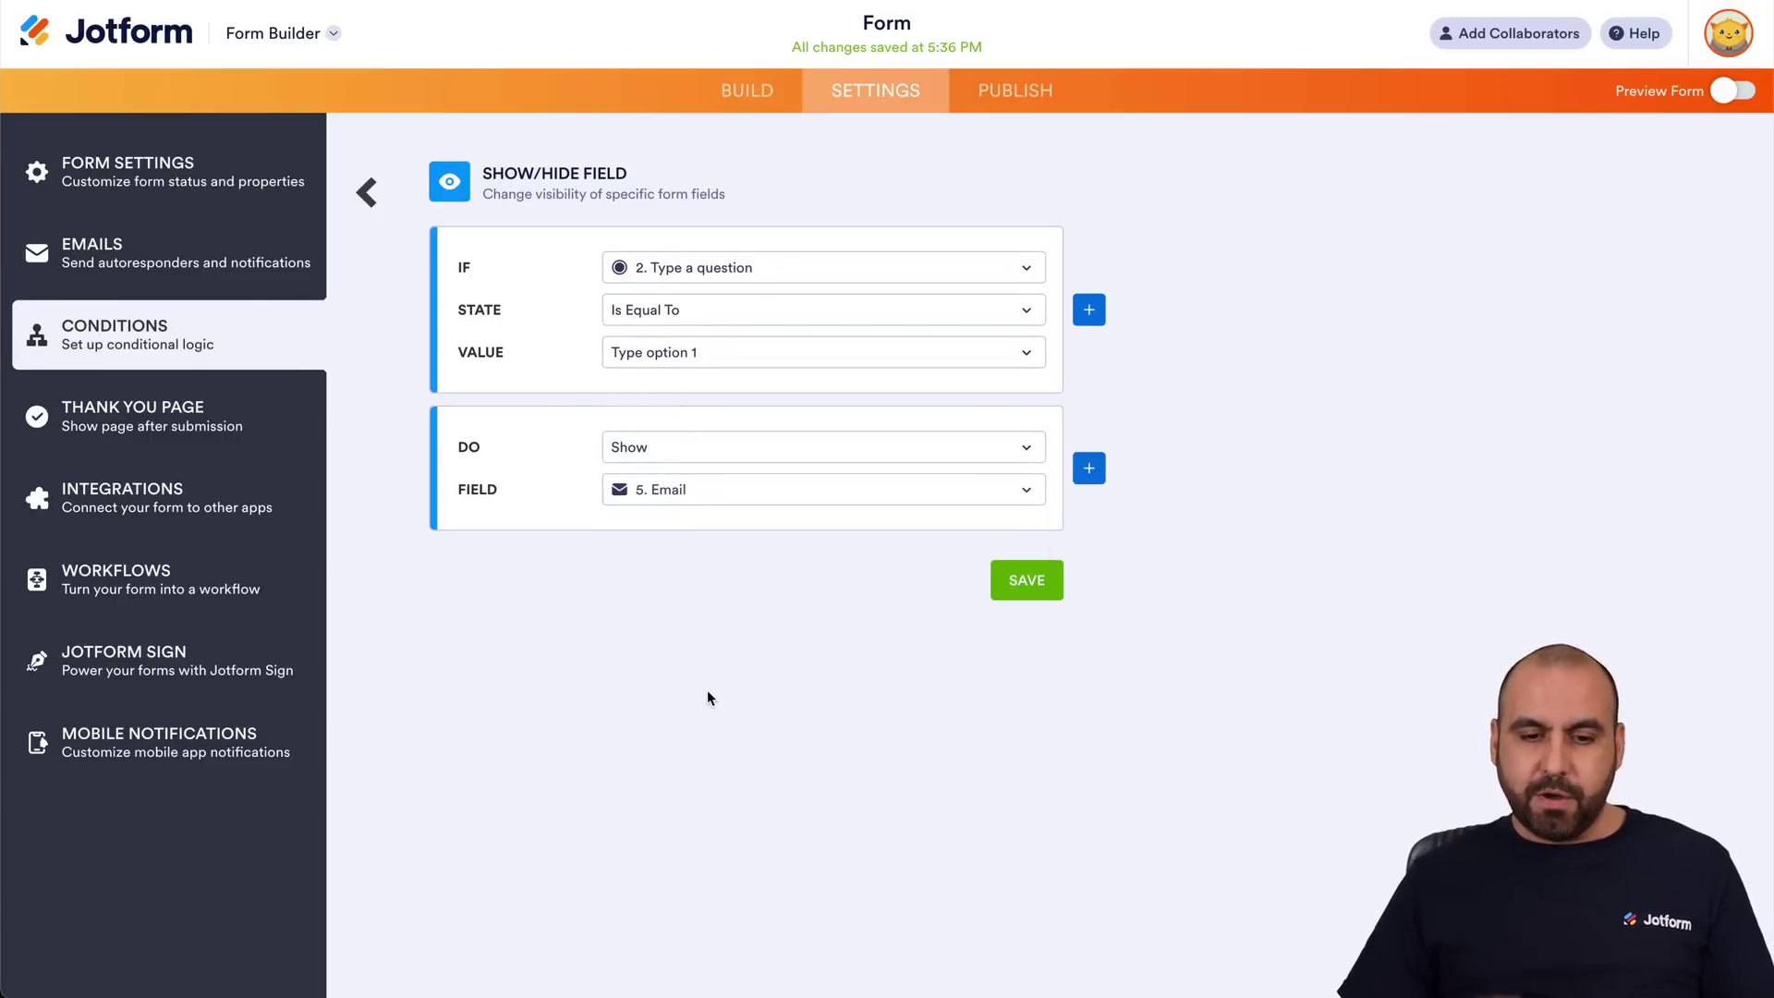
{"action": "left_click", "coordinate": [1027, 580]}
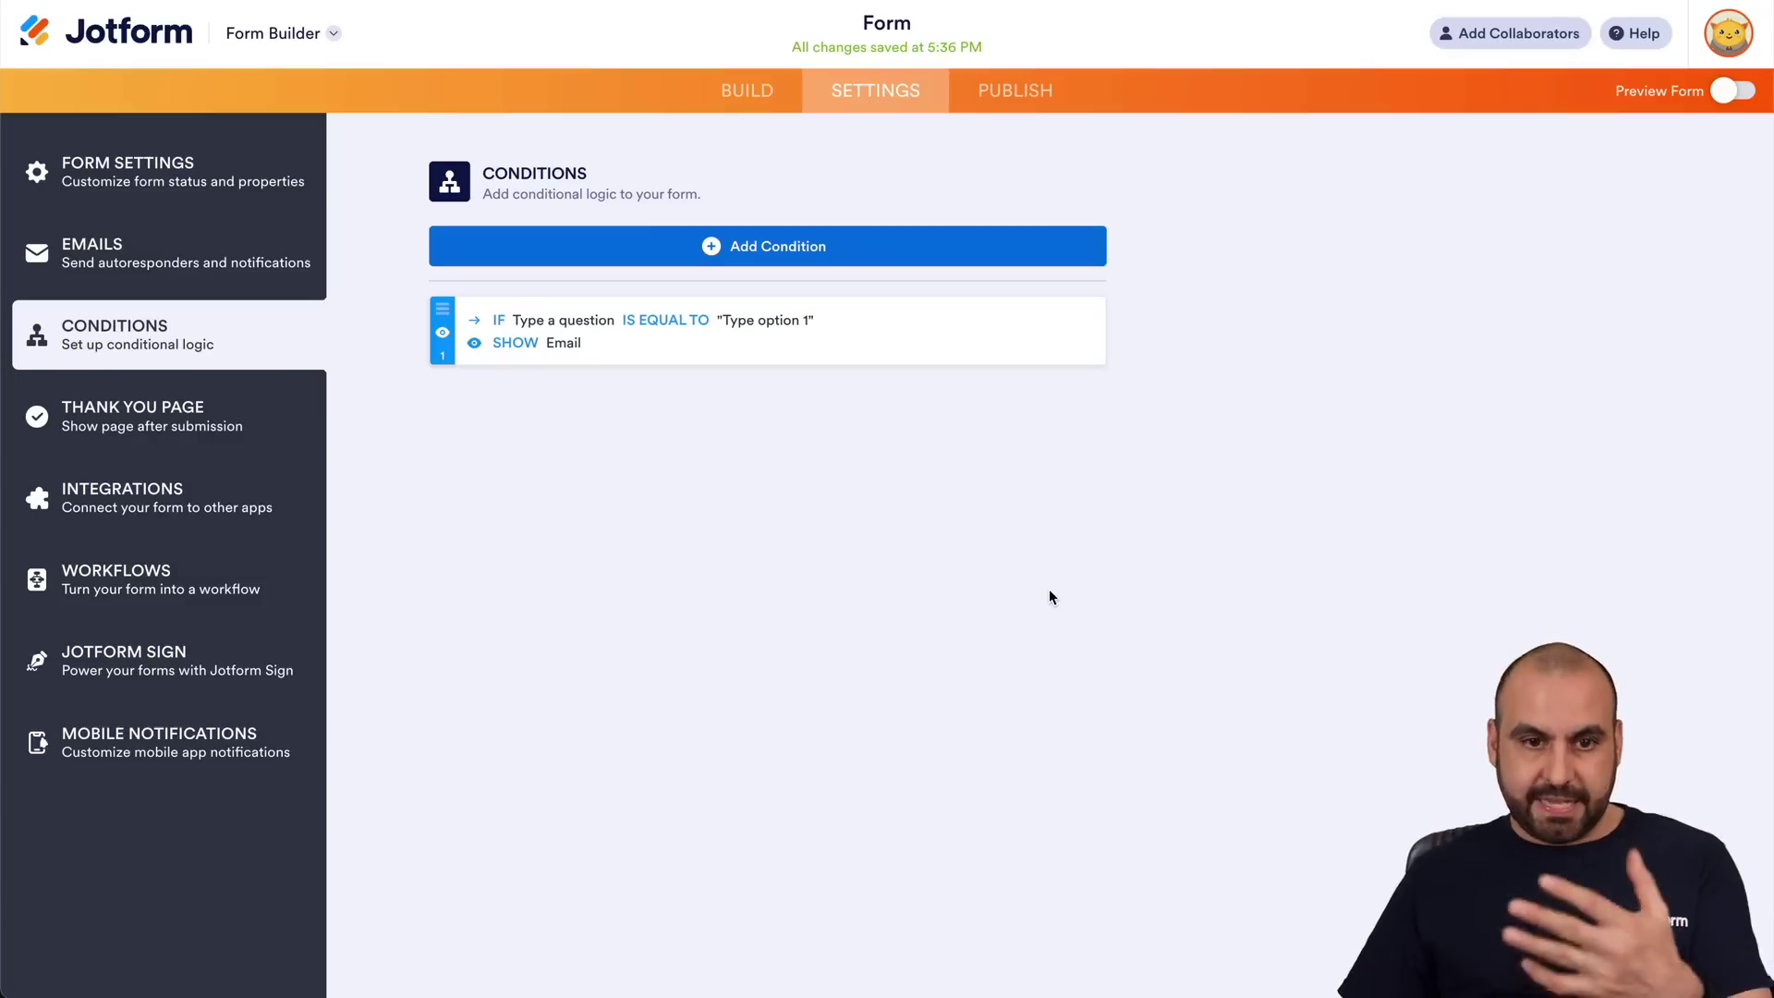
Preview the form, trying options 2–4, then Type option 1 to reveal Email, and exit preview.
{"action": "left_click", "coordinate": [1737, 96]}
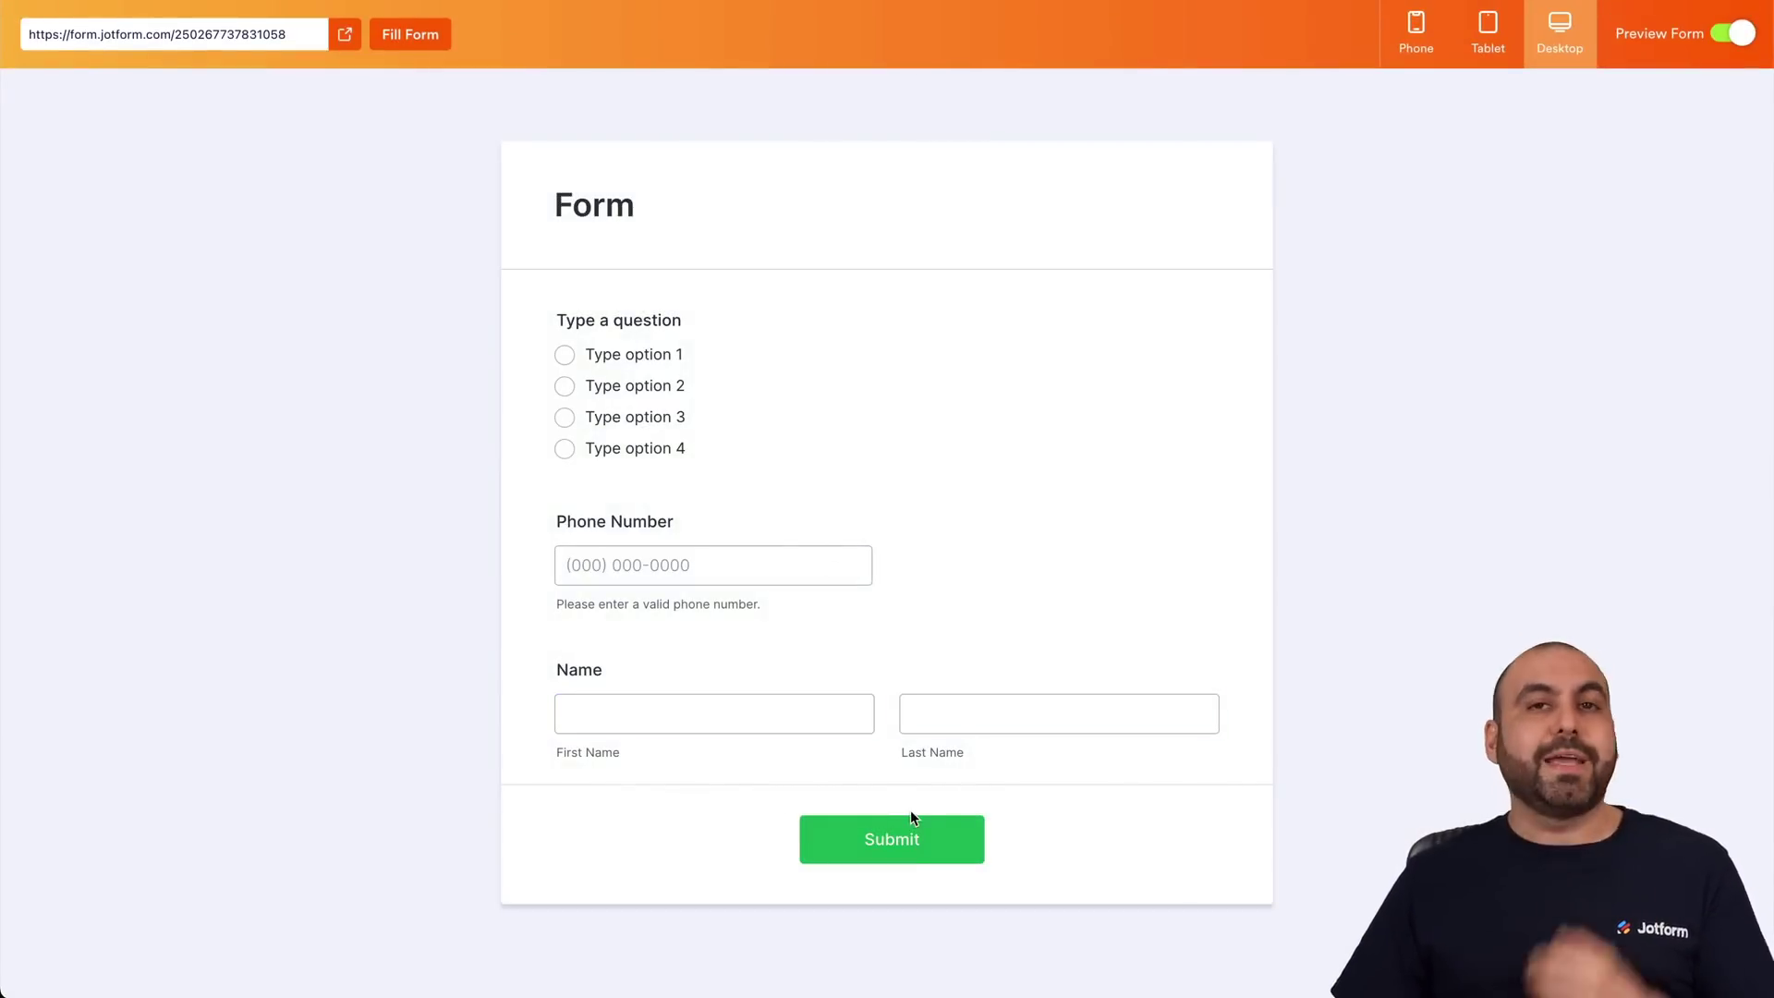
{"action": "left_click", "coordinate": [564, 388]}
{"action": "left_click", "coordinate": [564, 418]}
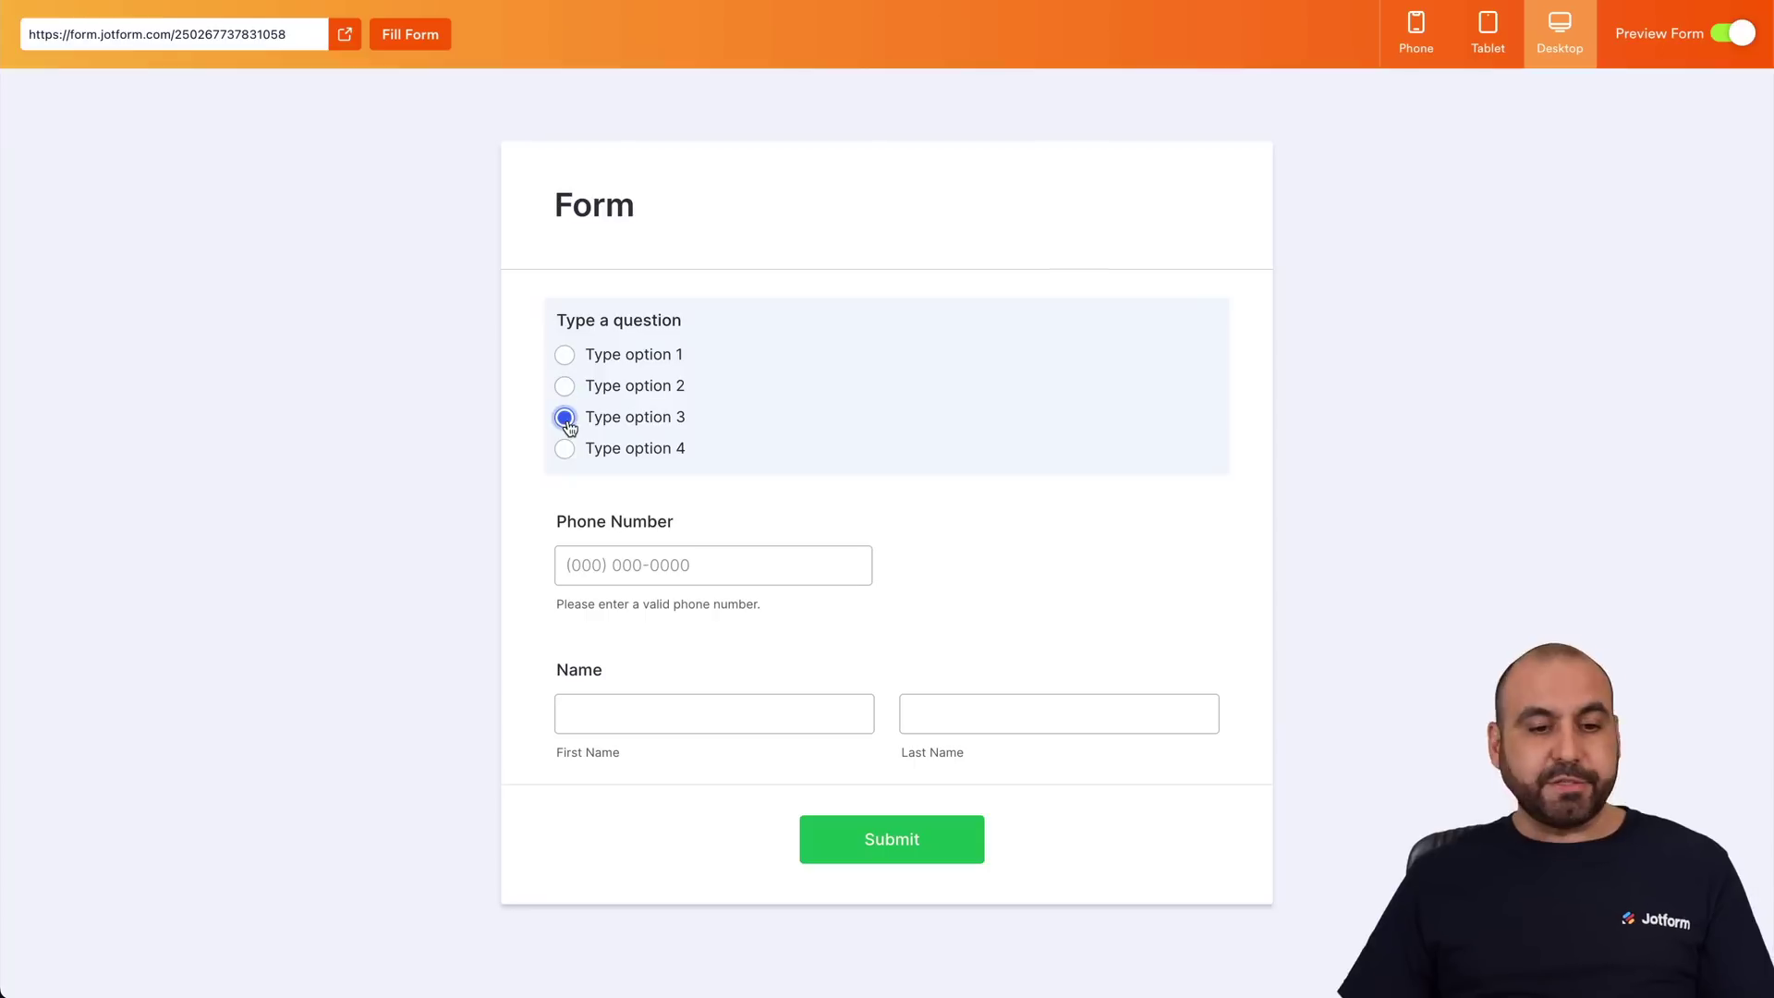
{"action": "left_click", "coordinate": [566, 450]}
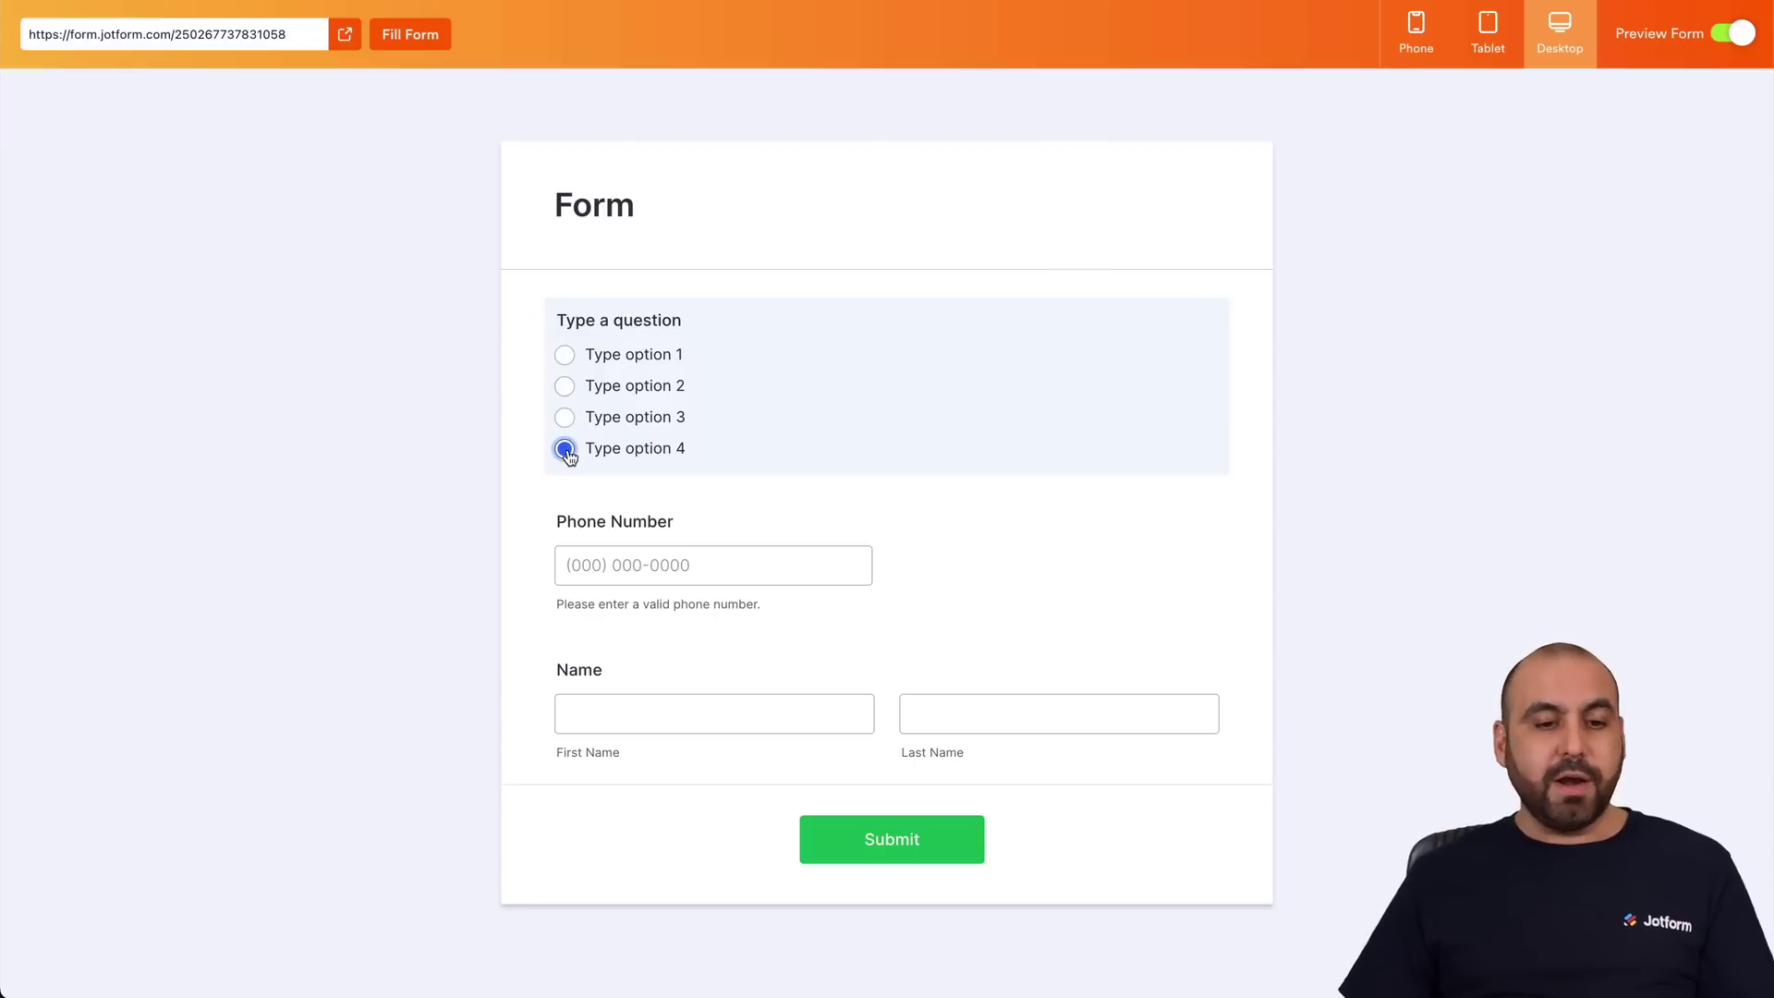
{"action": "left_click", "coordinate": [565, 355]}
{"action": "scroll", "coordinate": [739, 707], "scroll_direction": "down", "scroll_amount": 2}
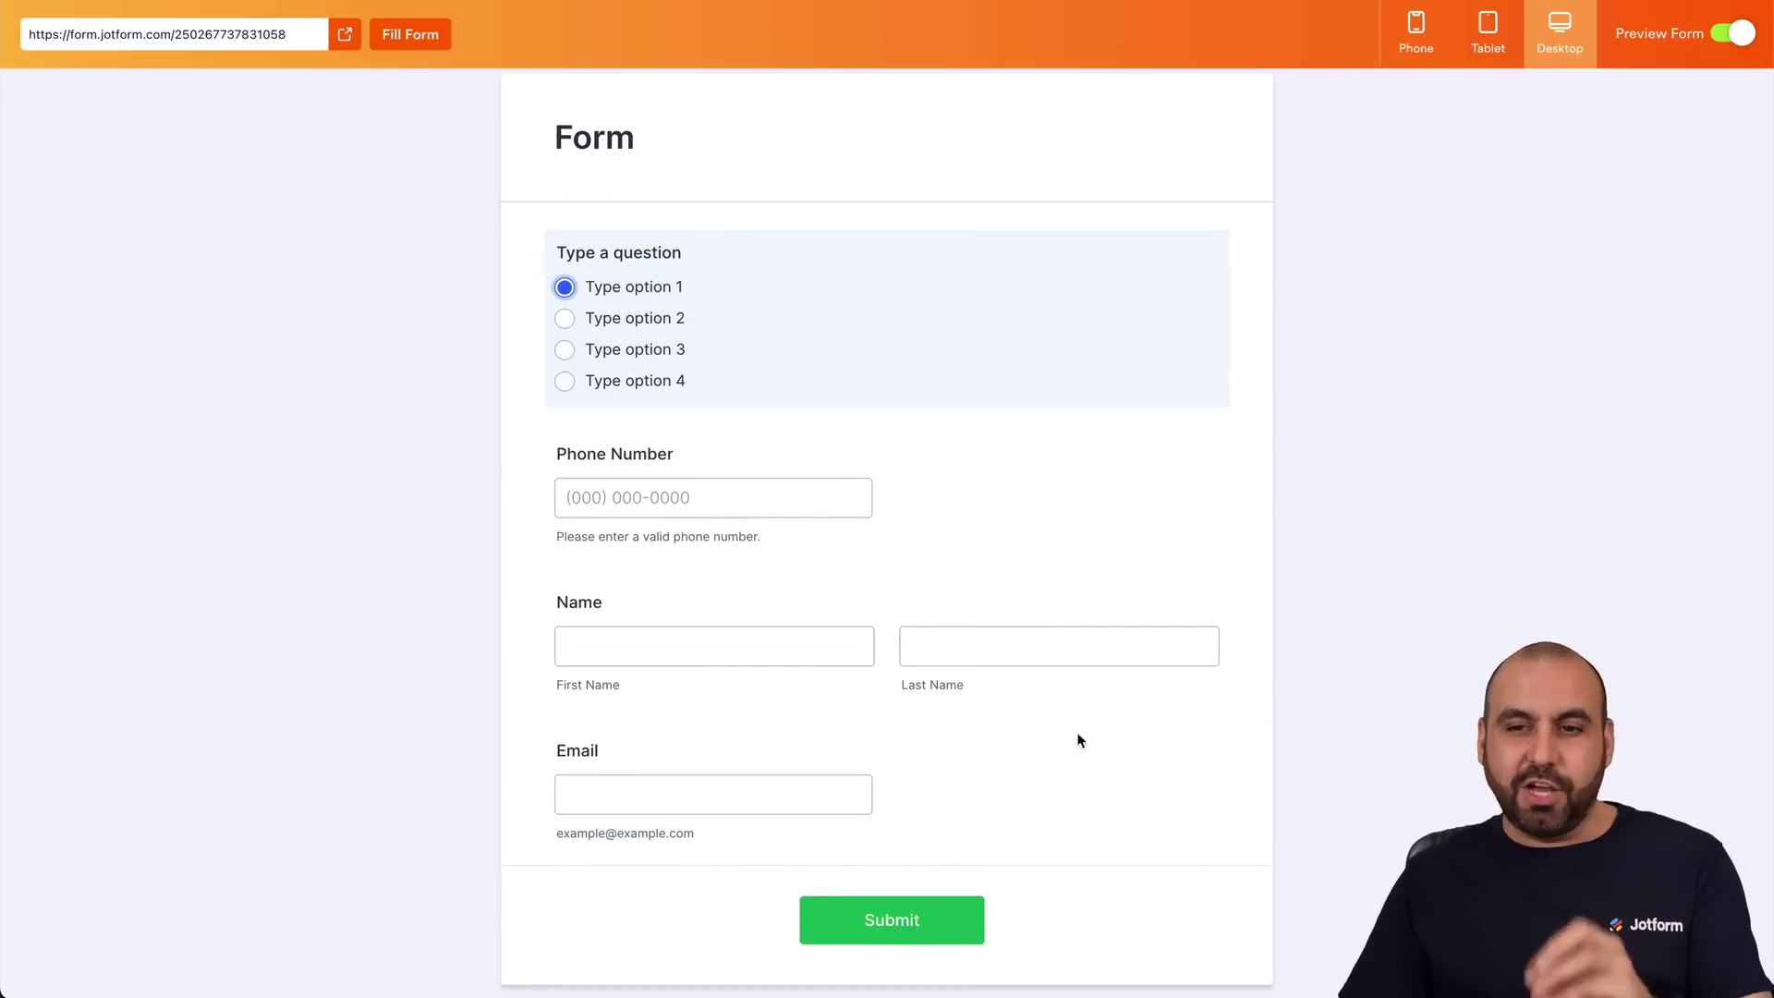
{"action": "left_click", "coordinate": [1720, 37]}
Edit condition 1 so Type option 2 hides 3. Phone Number, and save it.
{"action": "mouse_move", "coordinate": [981, 335]}
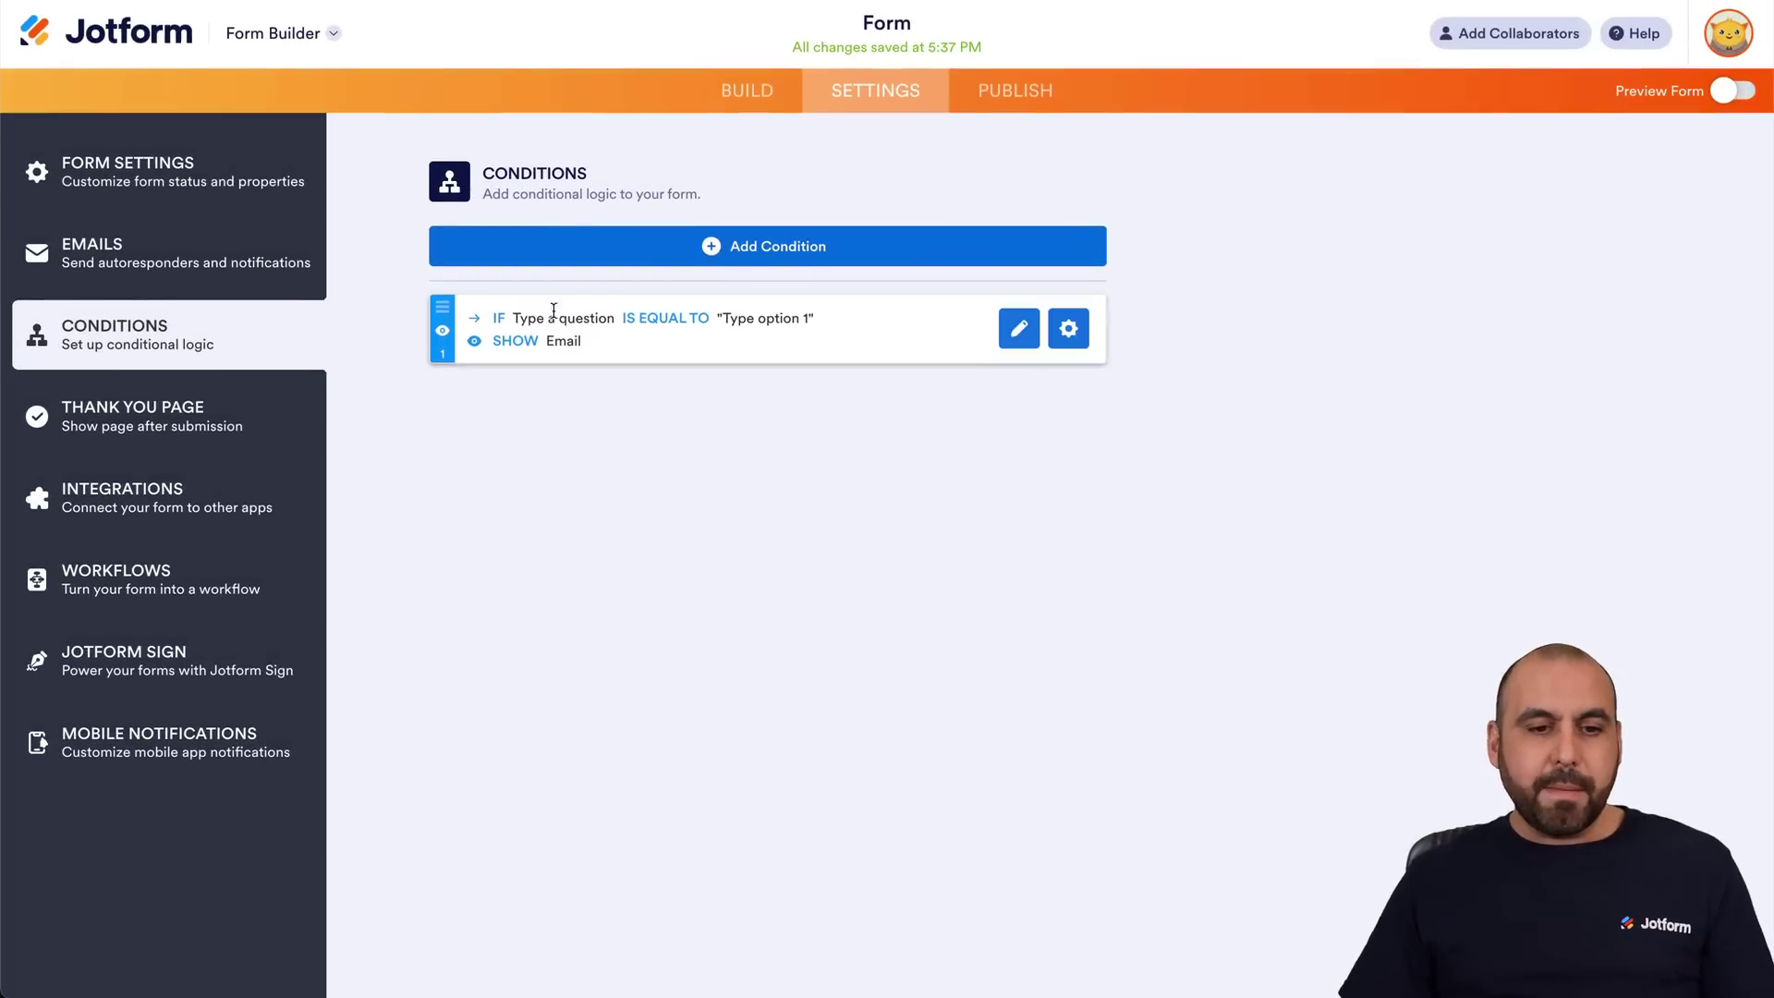
{"action": "left_click", "coordinate": [1019, 331]}
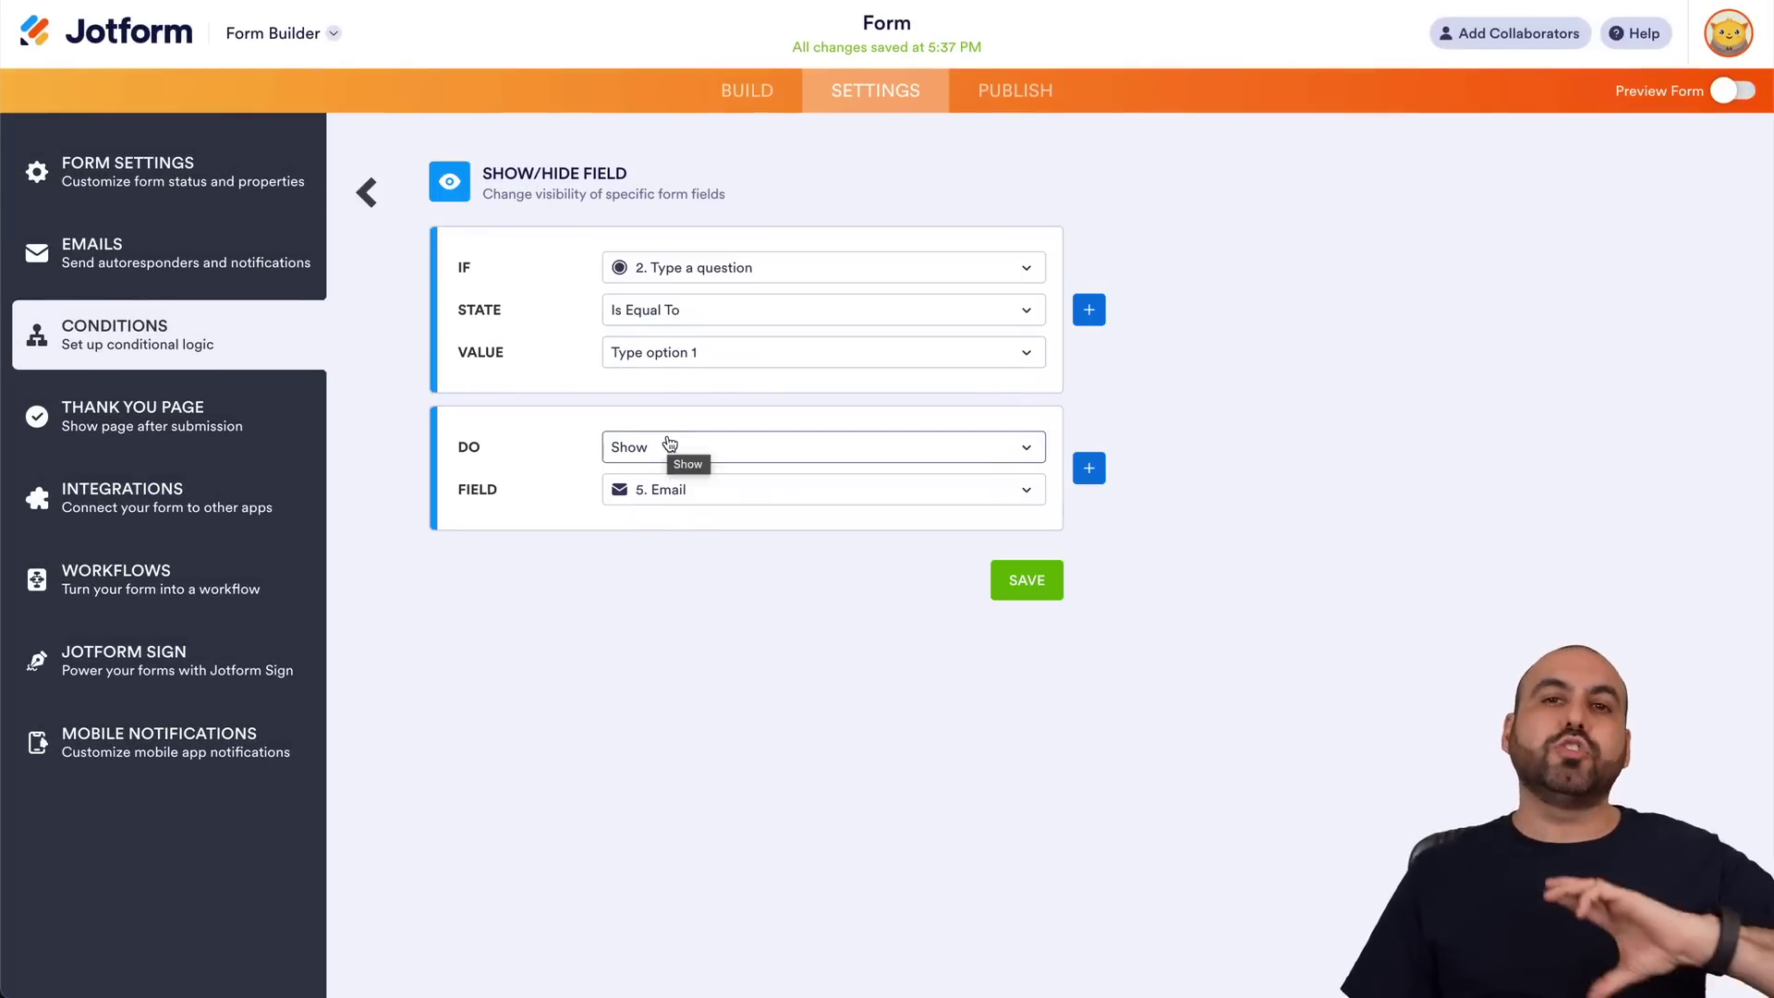
{"action": "left_click", "coordinate": [704, 355]}
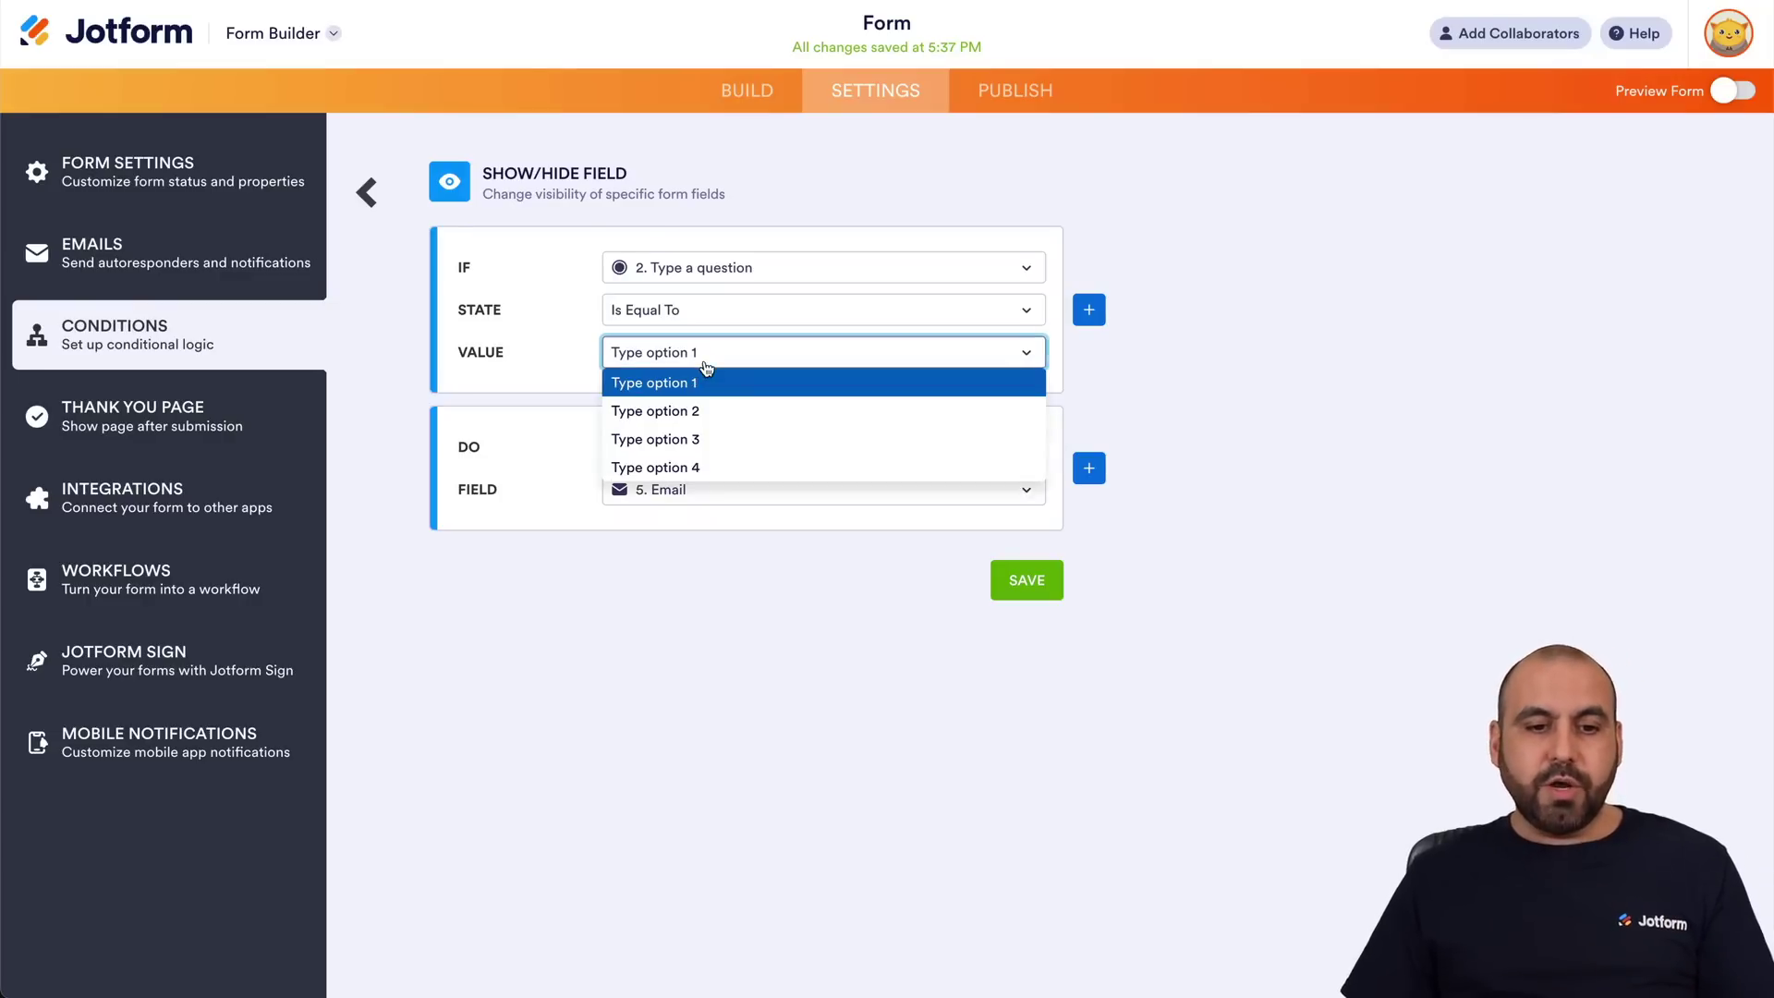
{"action": "left_click", "coordinate": [721, 409]}
{"action": "left_click", "coordinate": [717, 450]}
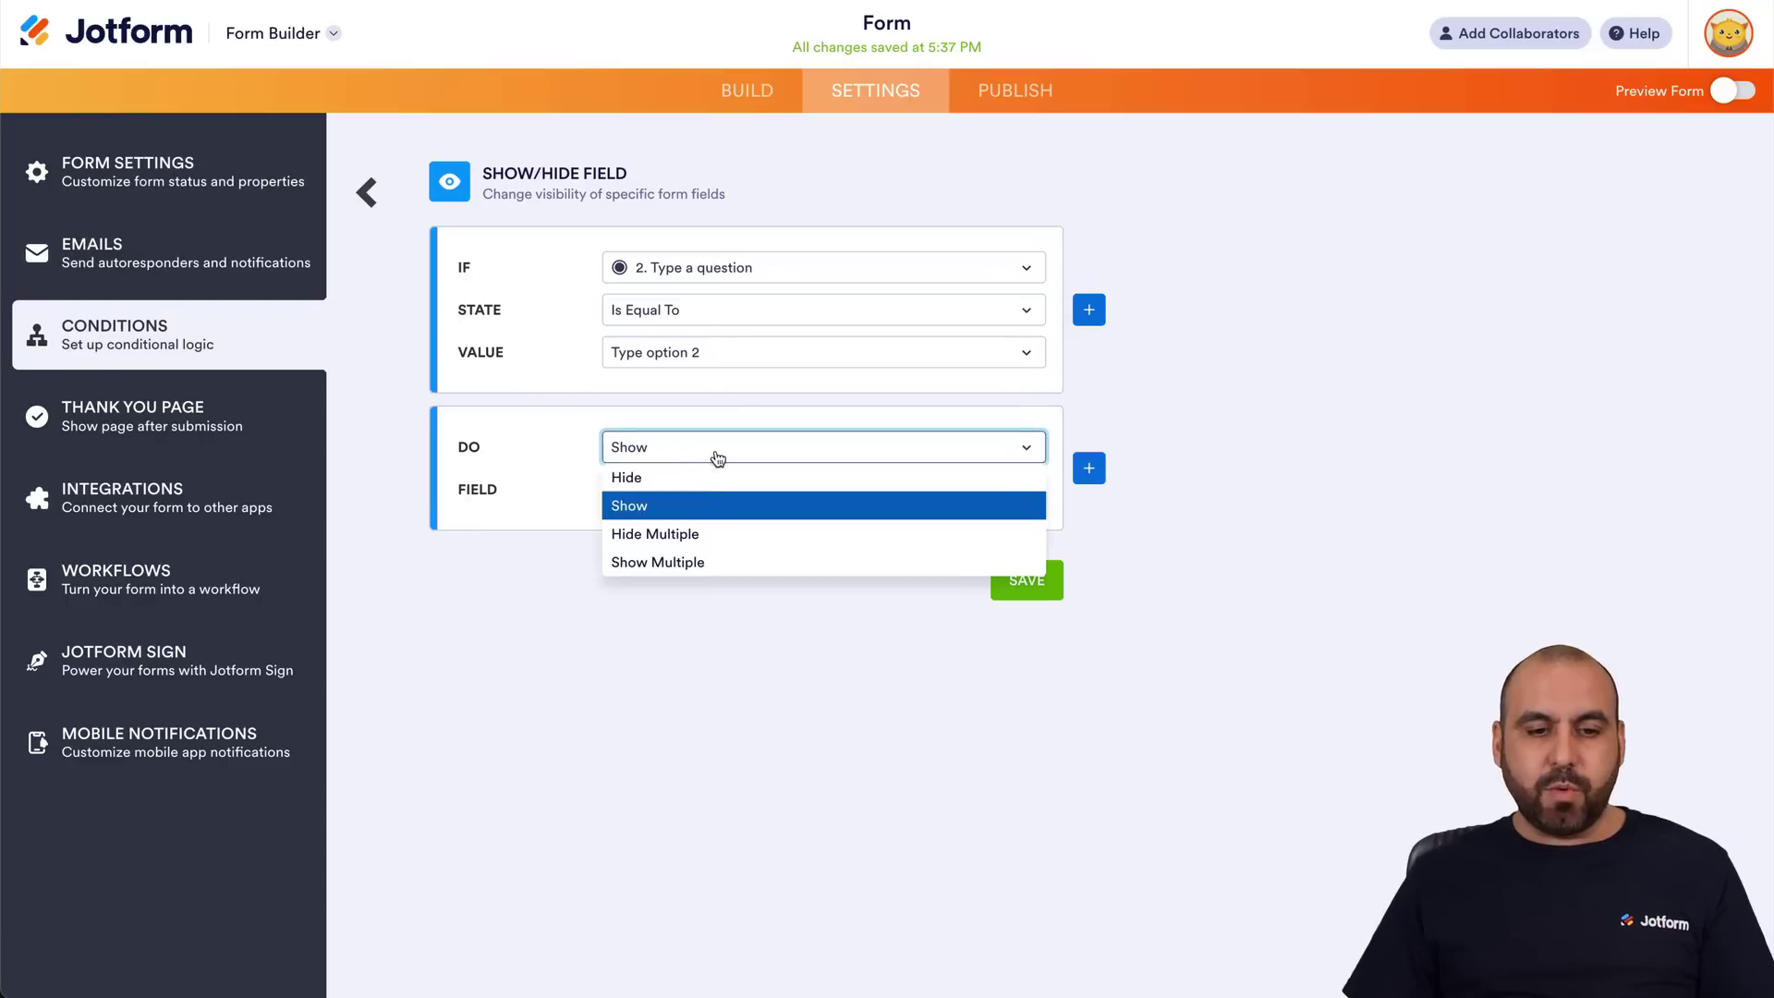
{"action": "left_click", "coordinate": [714, 476]}
{"action": "left_click", "coordinate": [714, 490]}
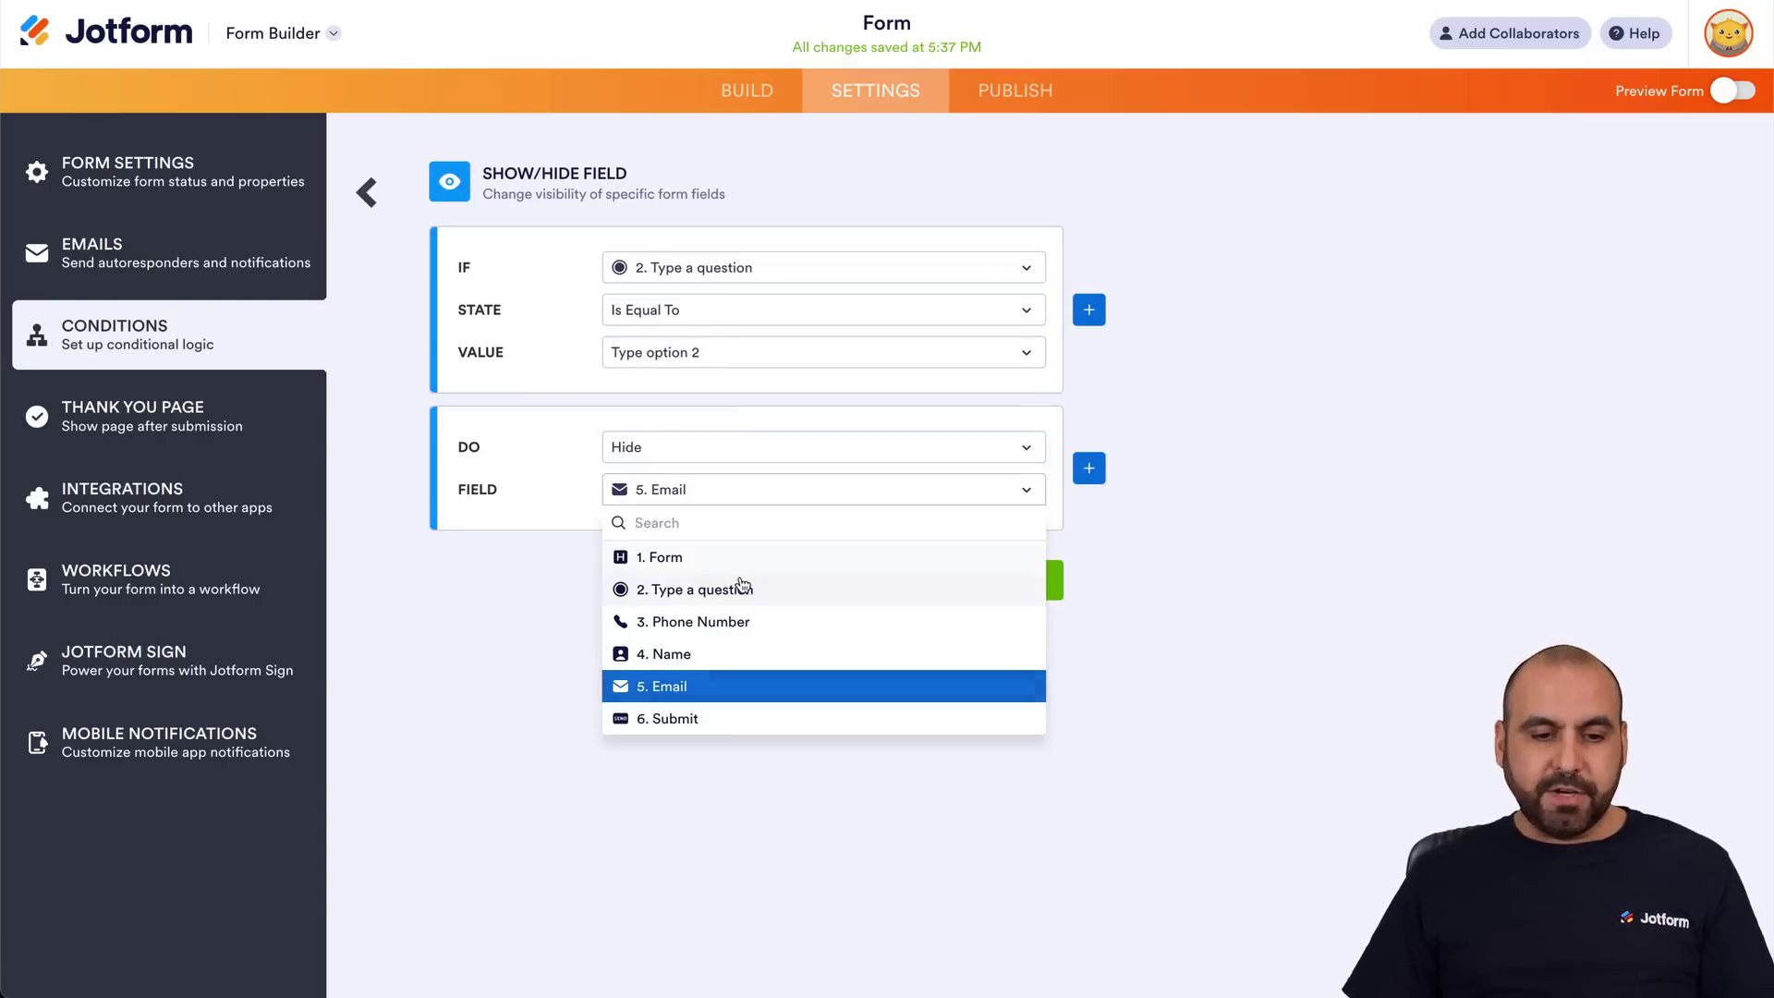
{"action": "left_click", "coordinate": [758, 627]}
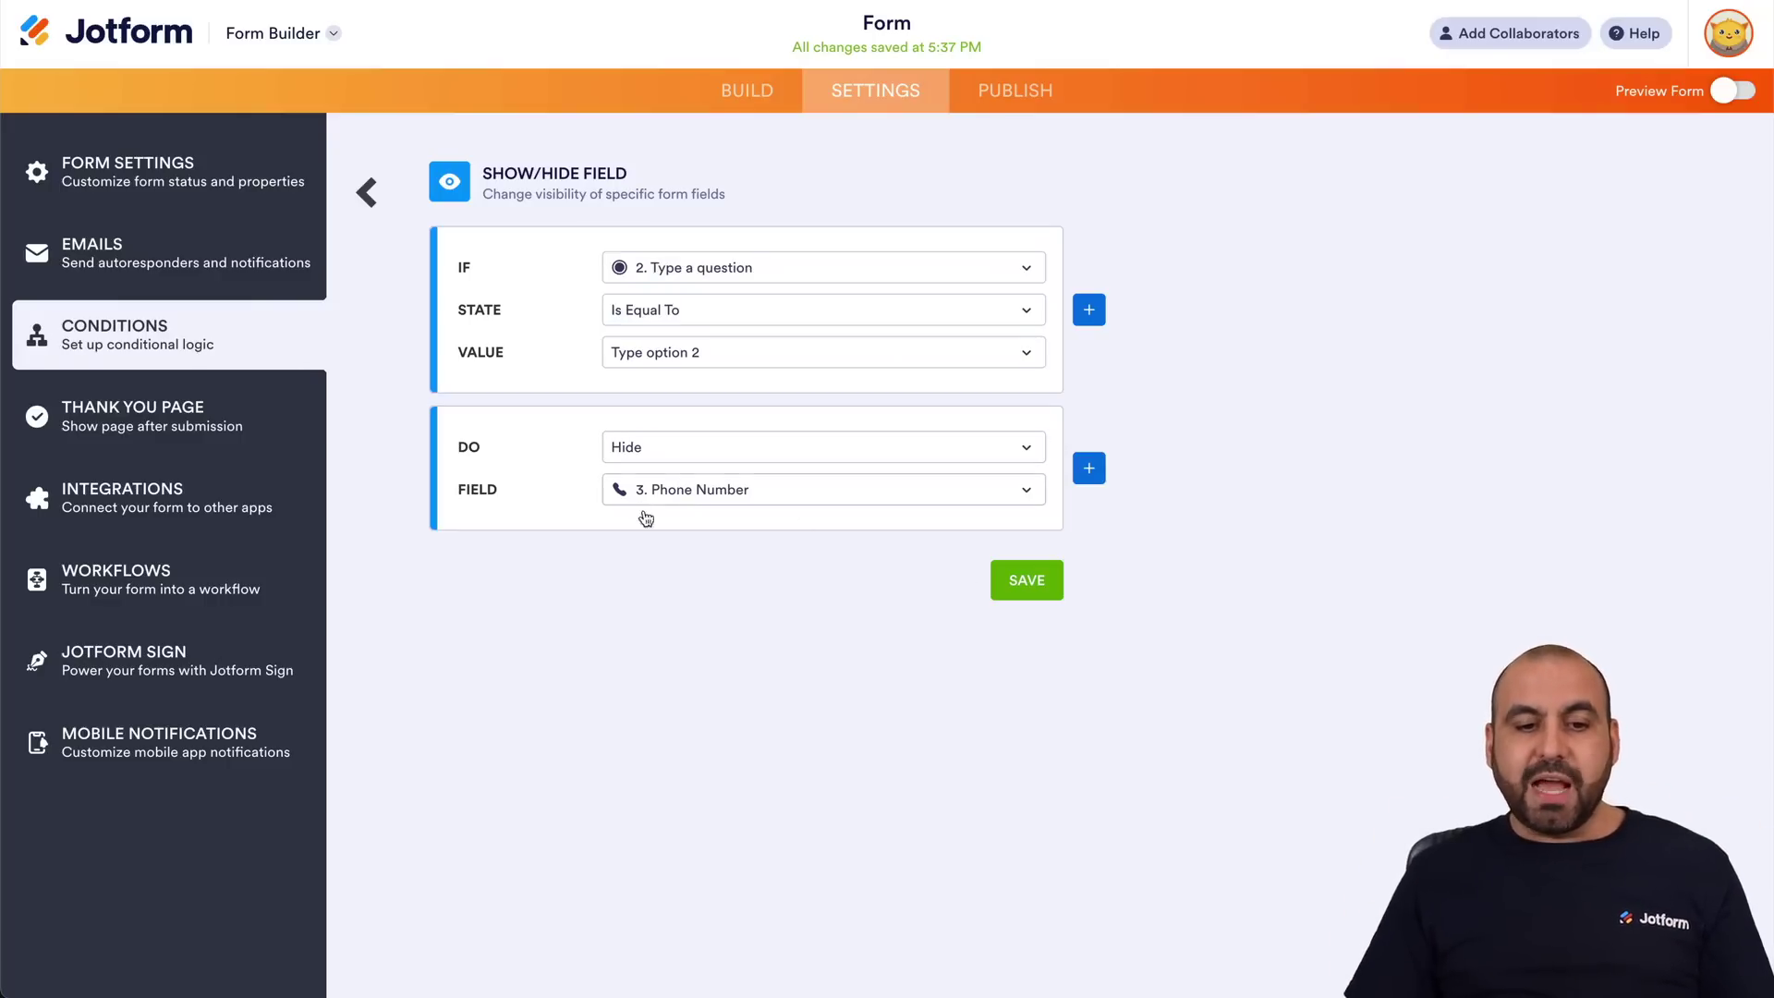
{"action": "left_click", "coordinate": [1035, 582]}
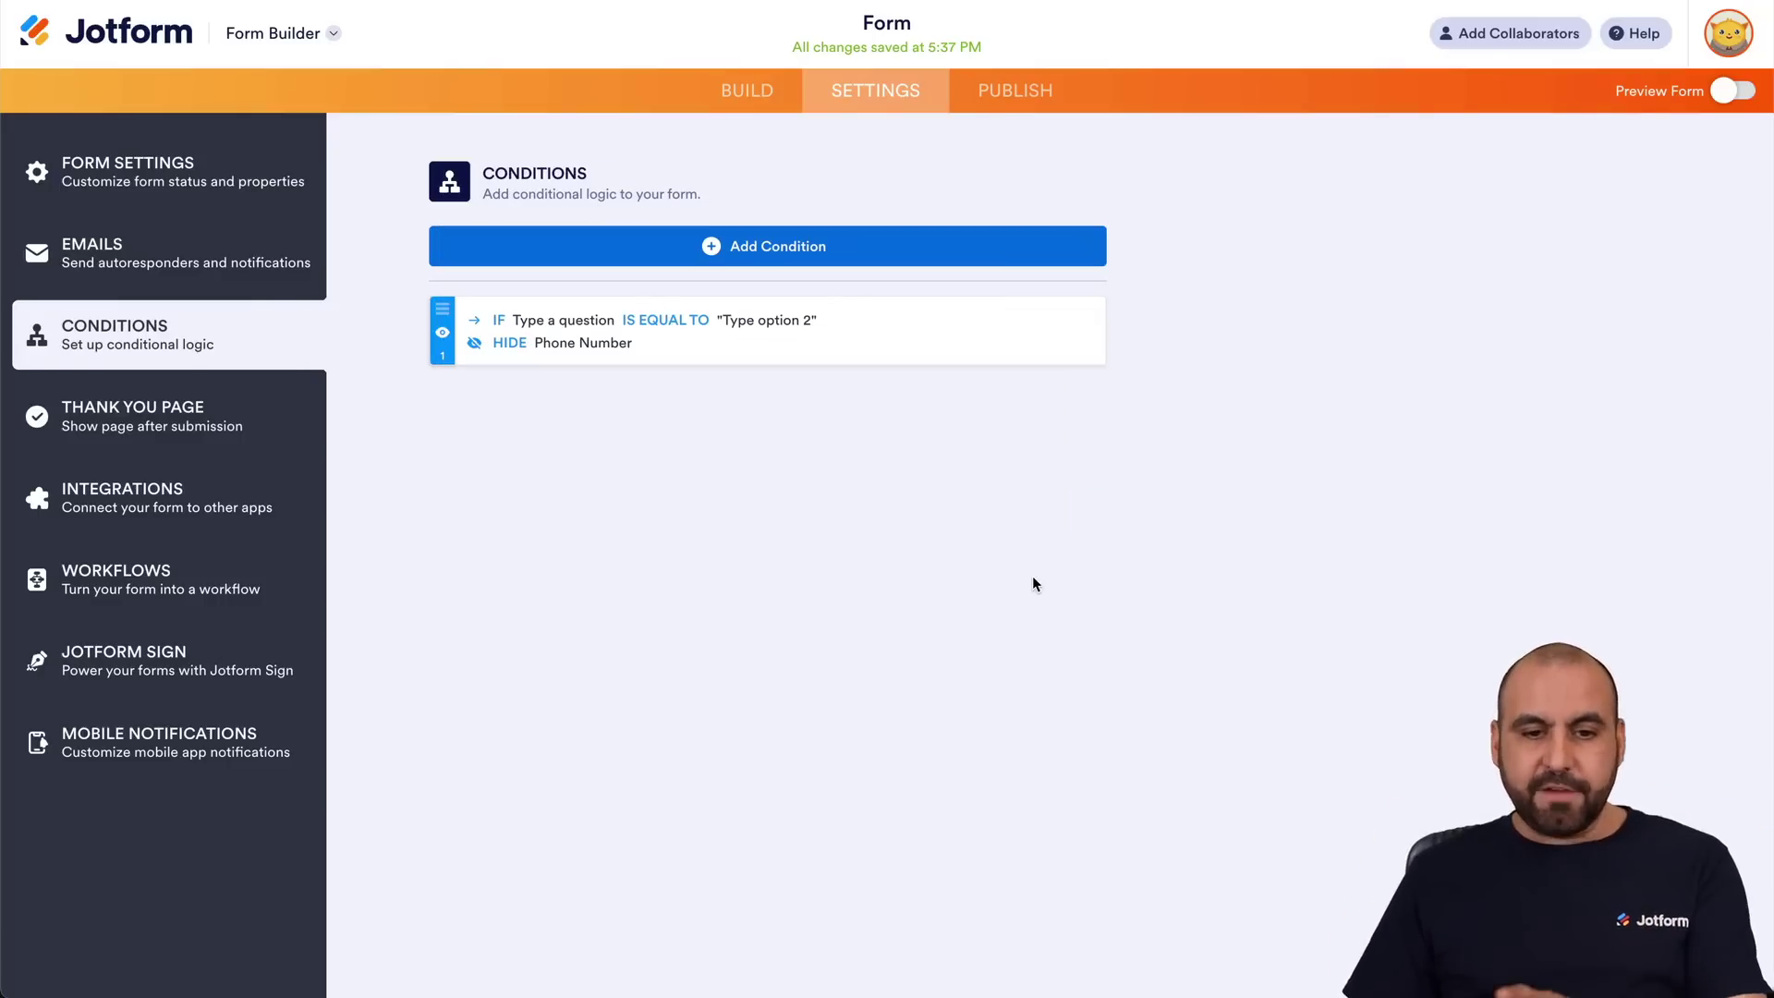
{"action": "left_click", "coordinate": [1744, 92]}
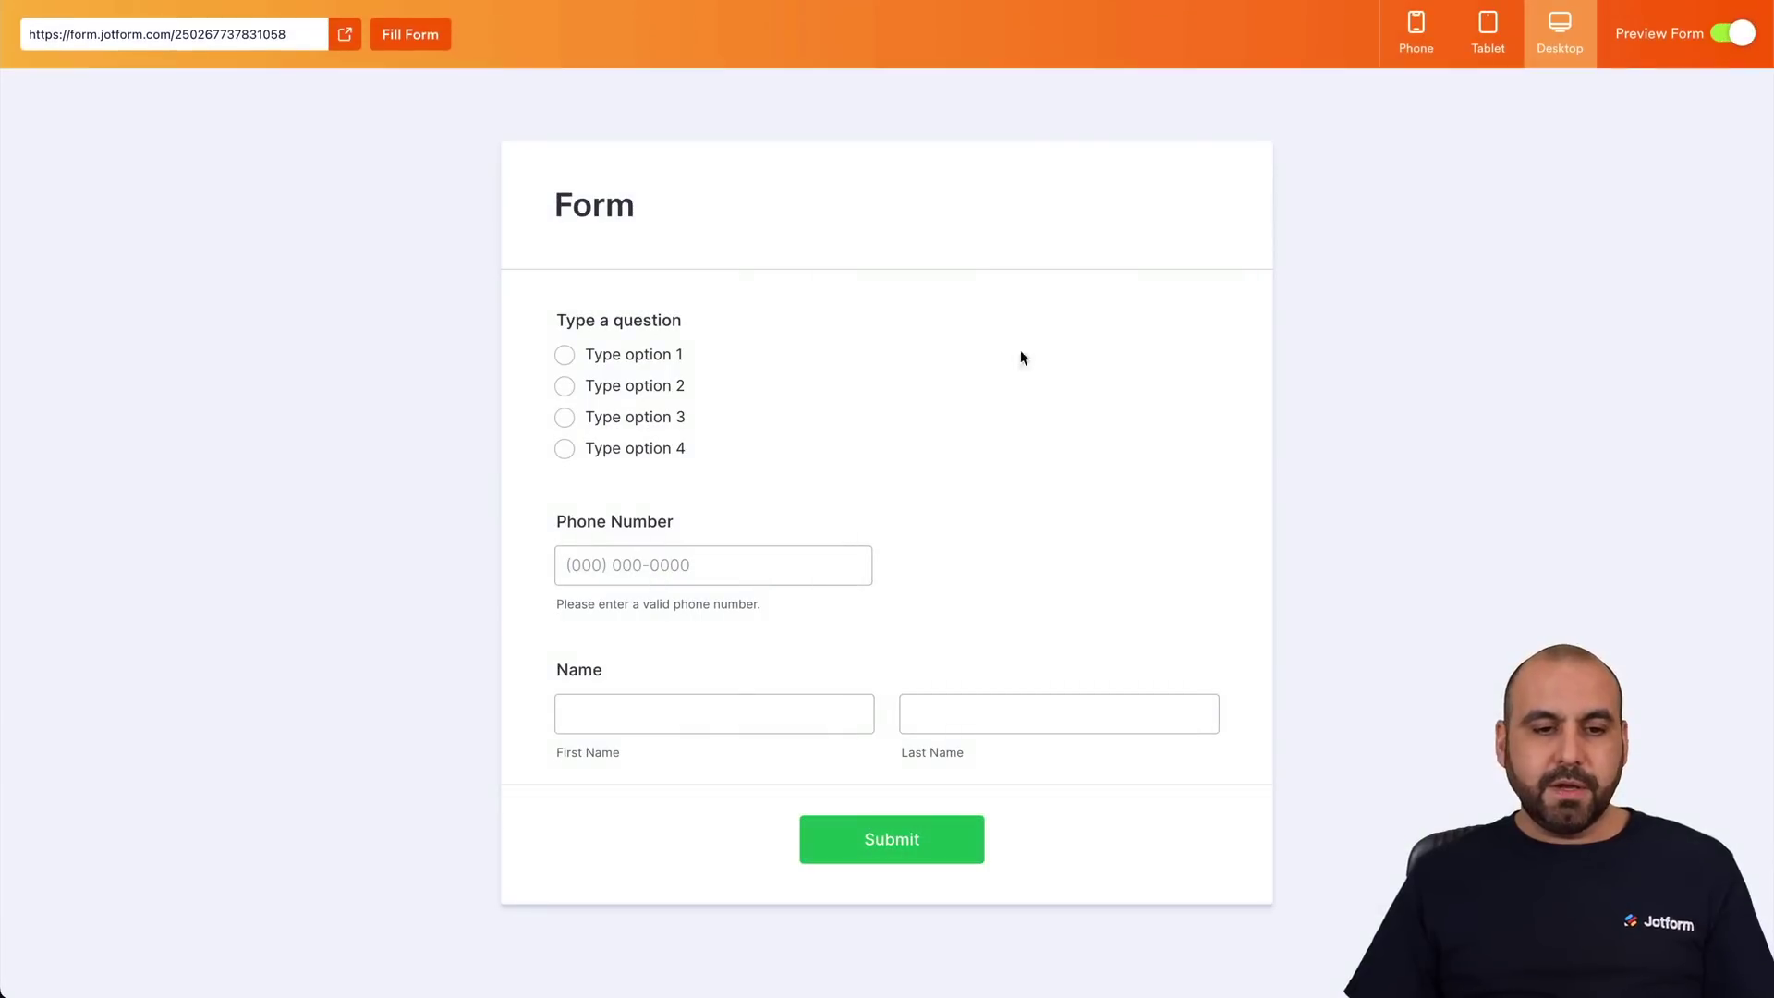
{"action": "left_click", "coordinate": [642, 358]}
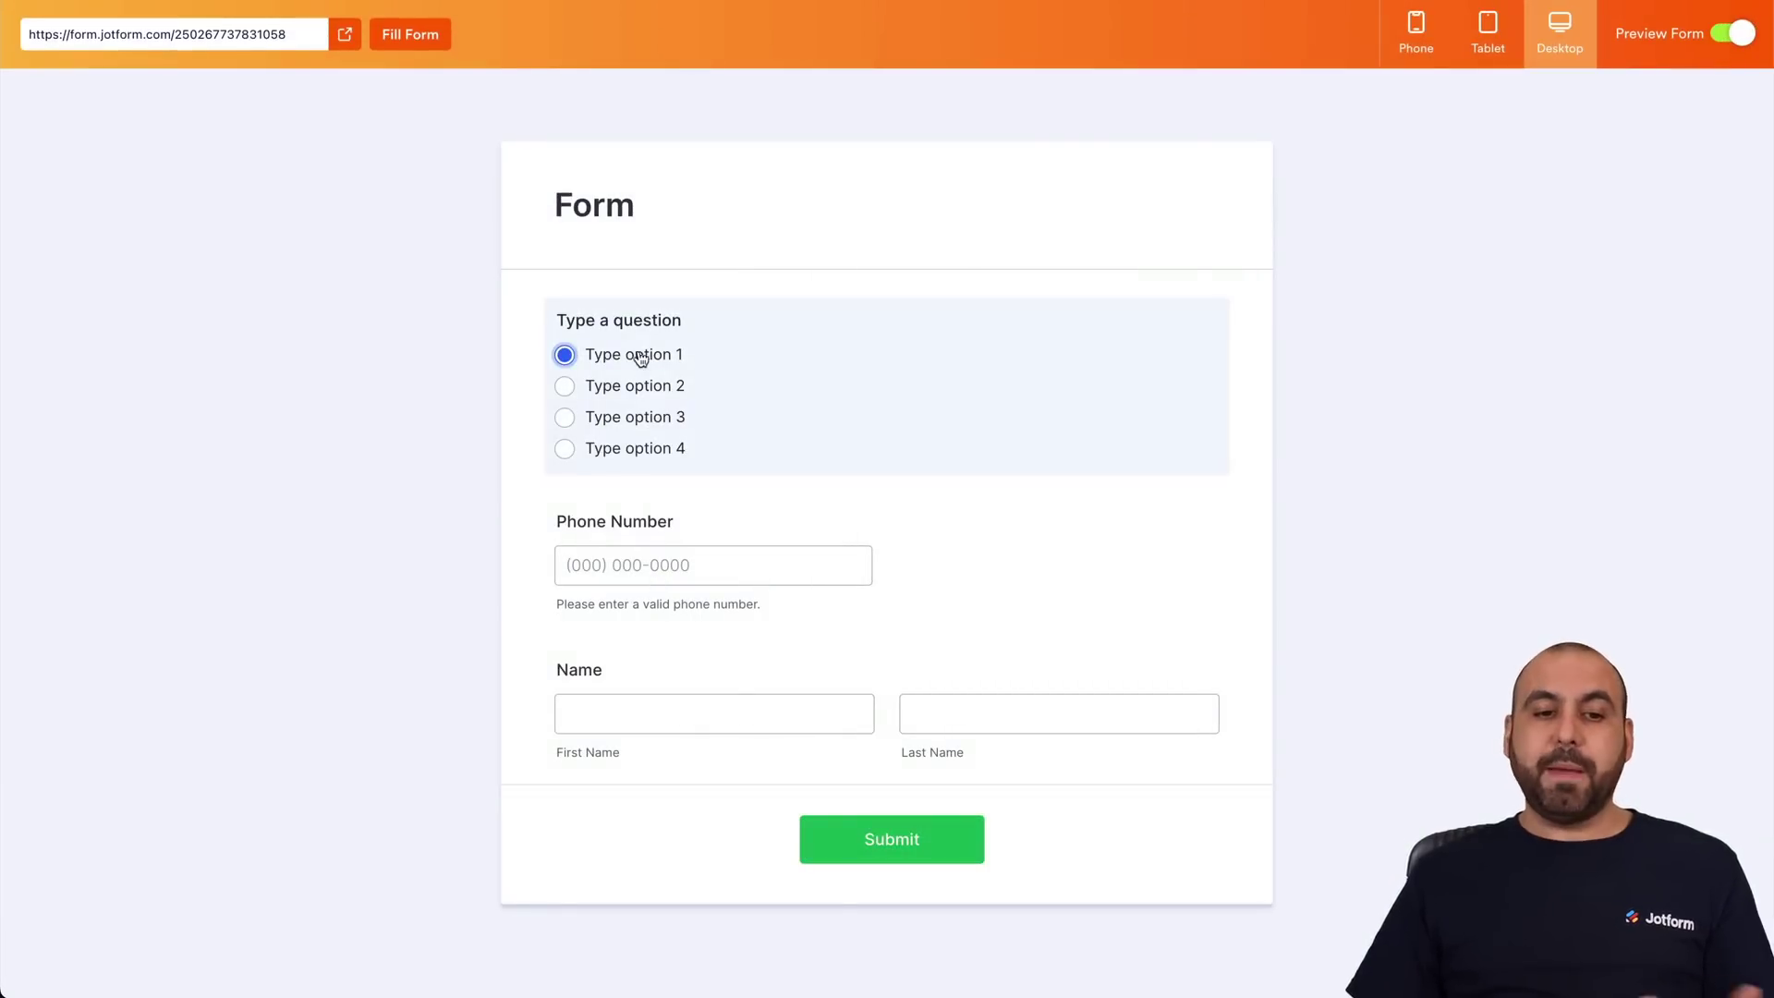
{"action": "left_click", "coordinate": [565, 387]}
{"action": "left_click", "coordinate": [848, 556]}
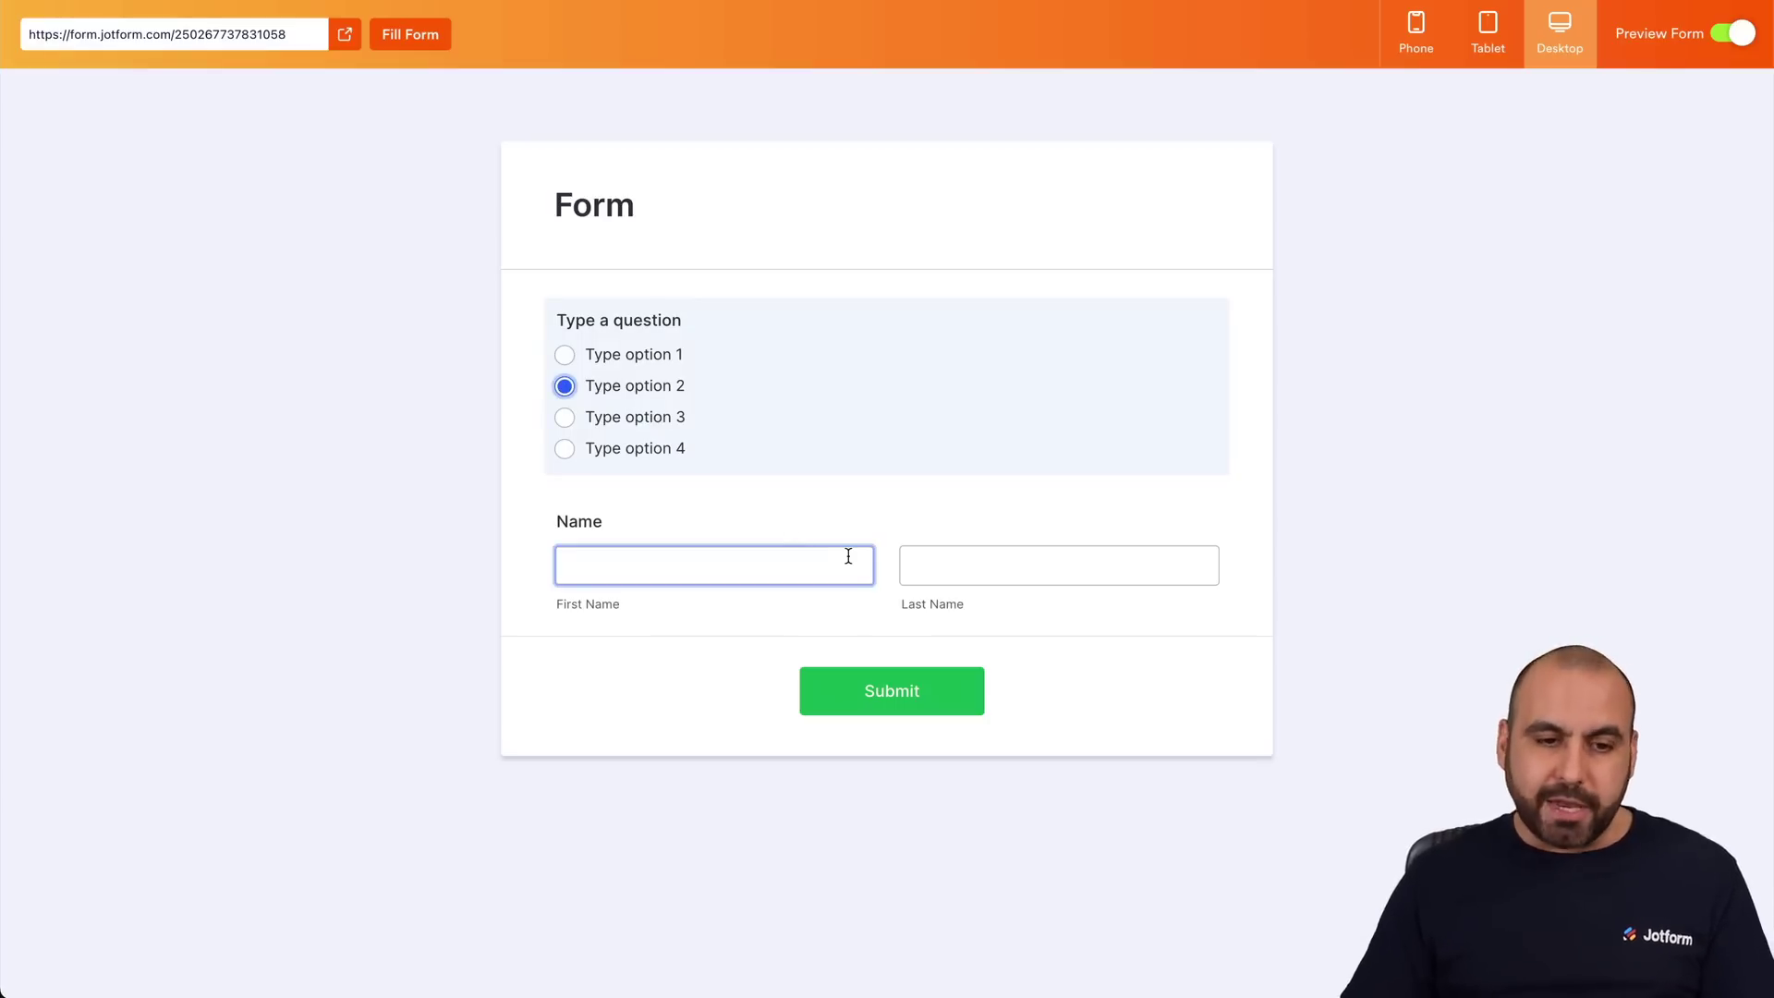
{"action": "left_click", "coordinate": [565, 355]}
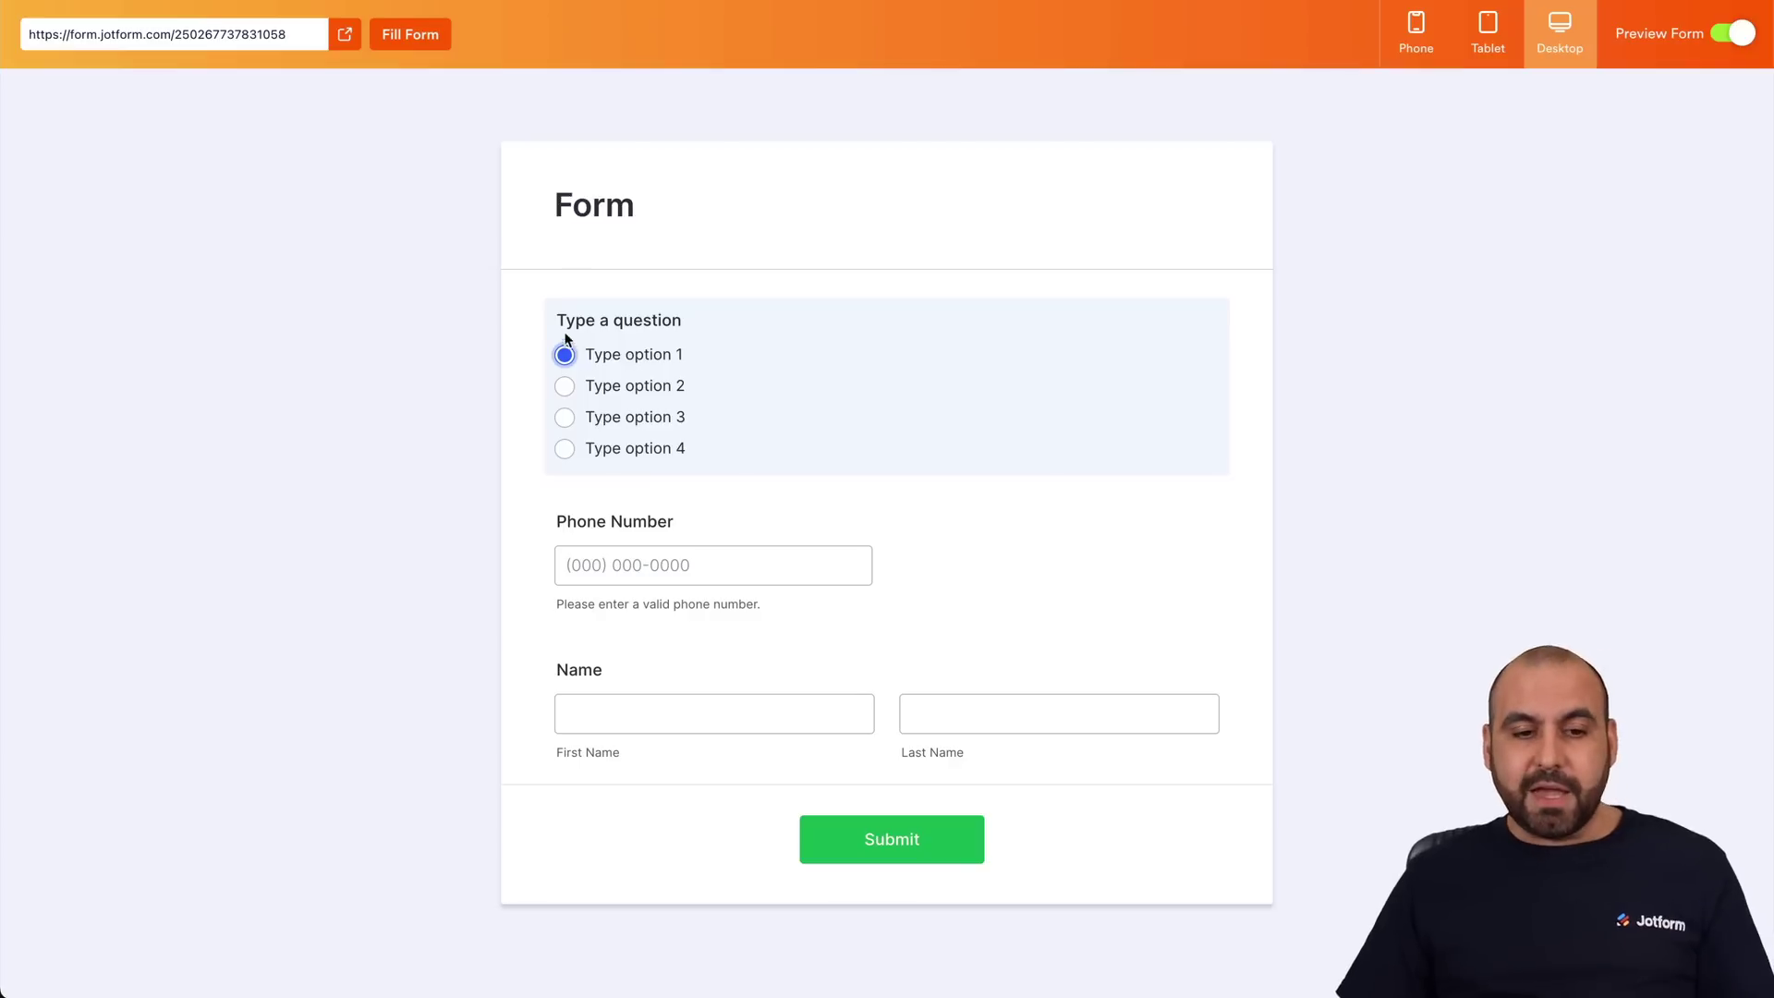
{"action": "left_click", "coordinate": [567, 389]}
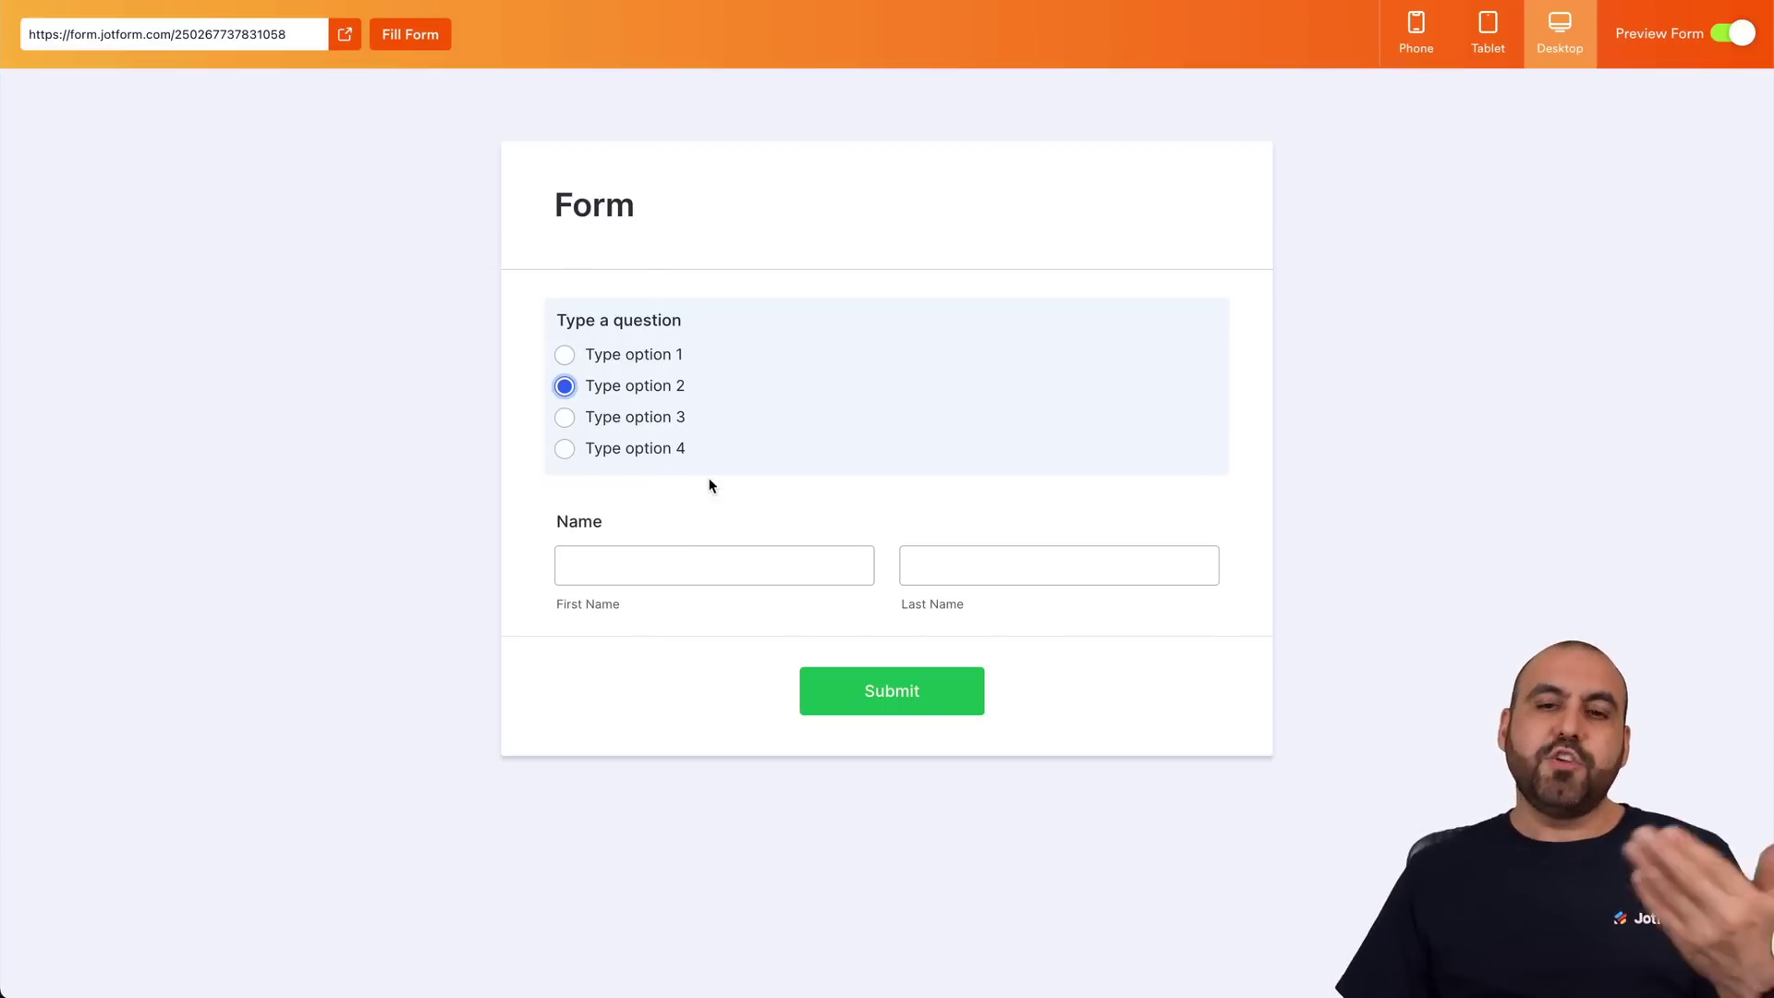
{"action": "left_click", "coordinate": [565, 355]}
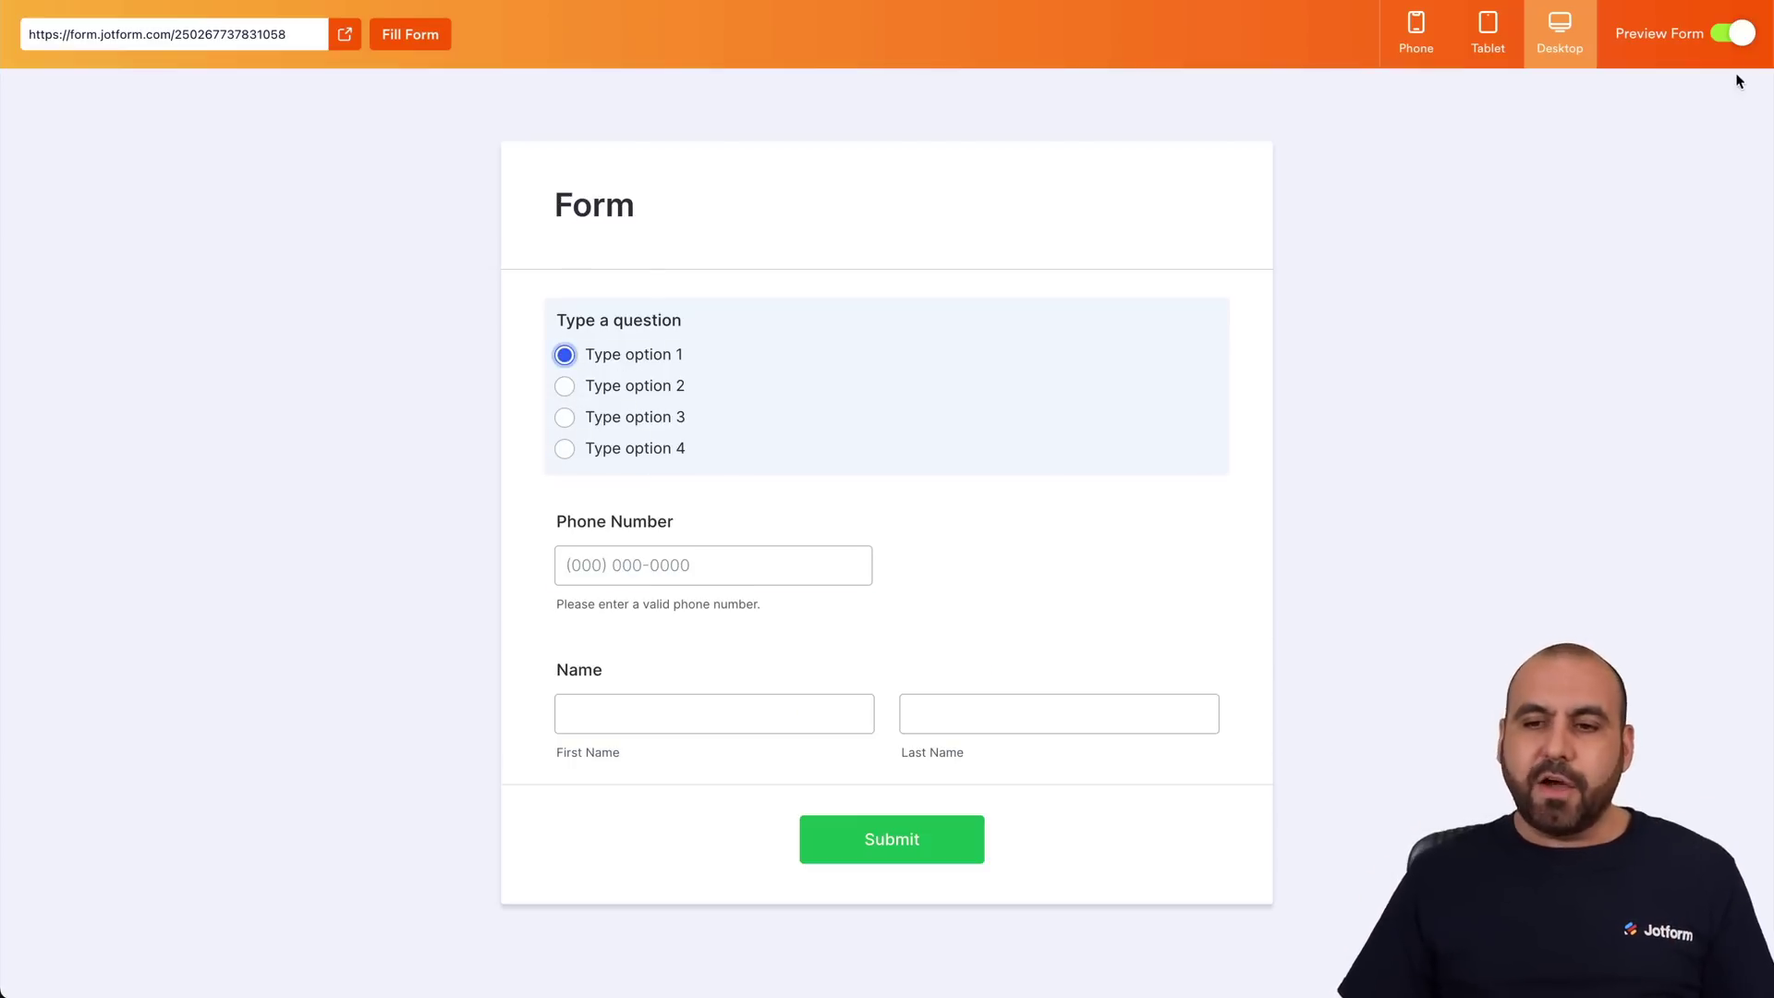
{"action": "left_click", "coordinate": [1731, 35]}
{"action": "mouse_move", "coordinate": [1062, 338]}
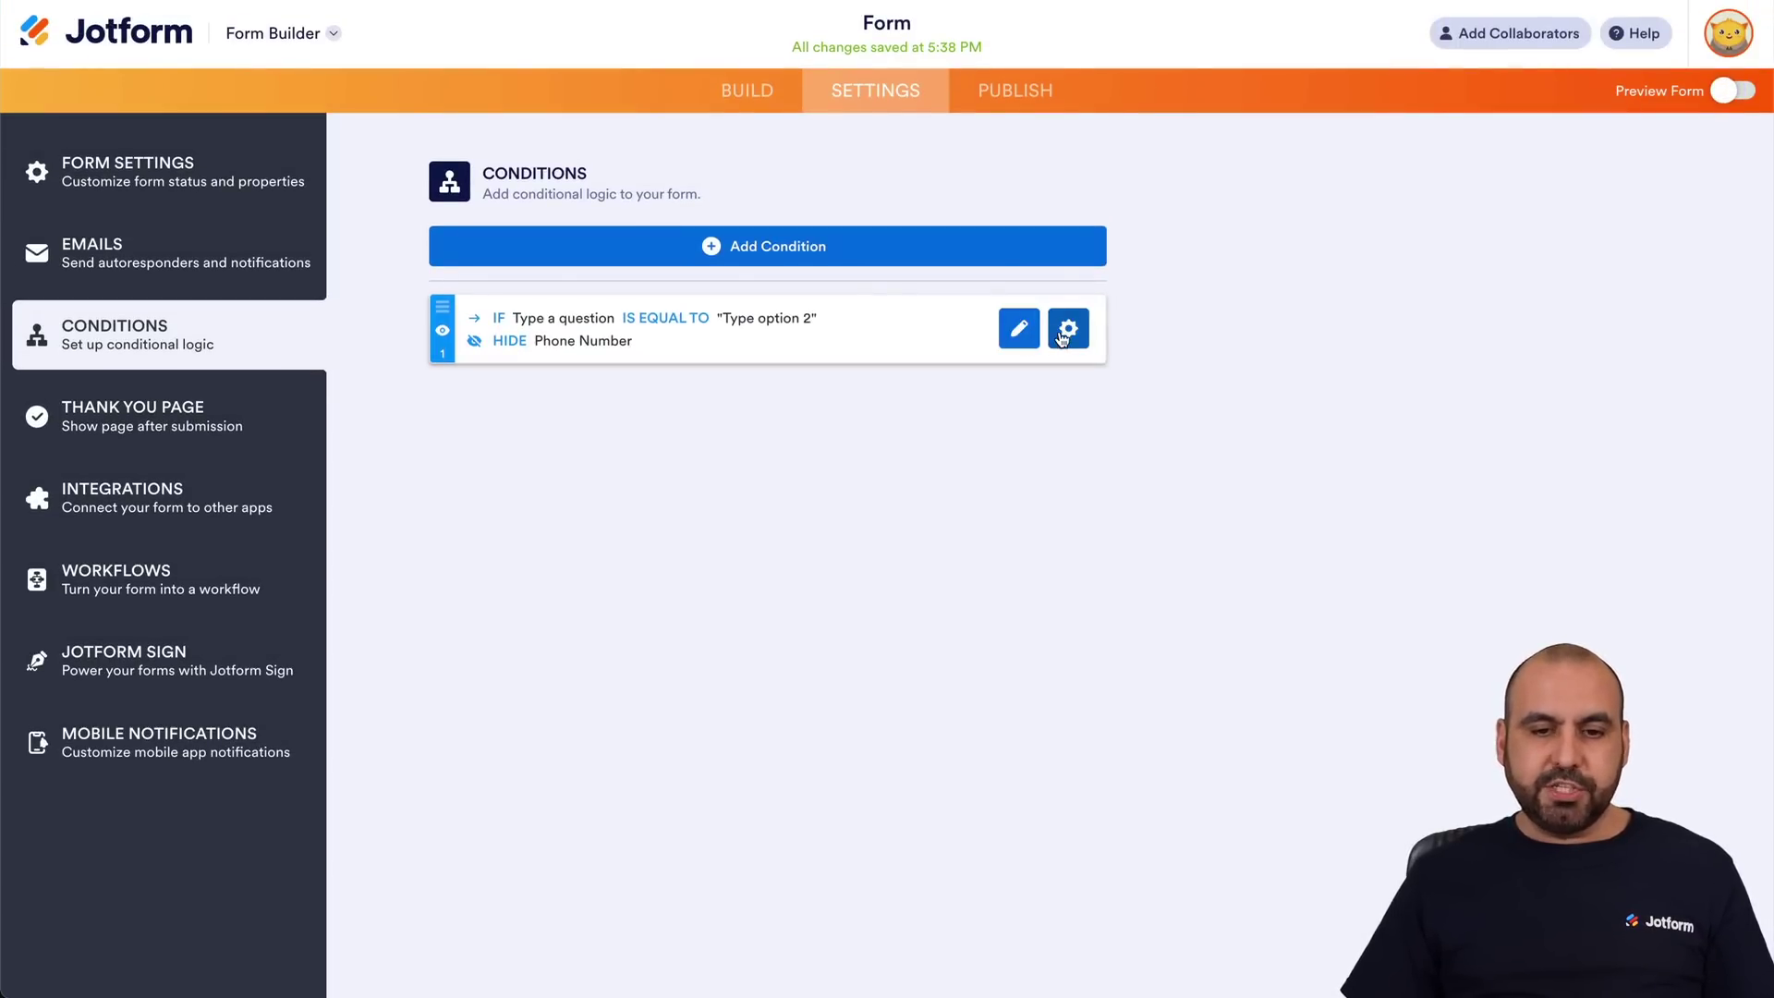
Delete the hide-Phone-Number rule and start a new Update/Calculate Field condition.
{"action": "left_click", "coordinate": [1063, 338]}
{"action": "left_click", "coordinate": [647, 323]}
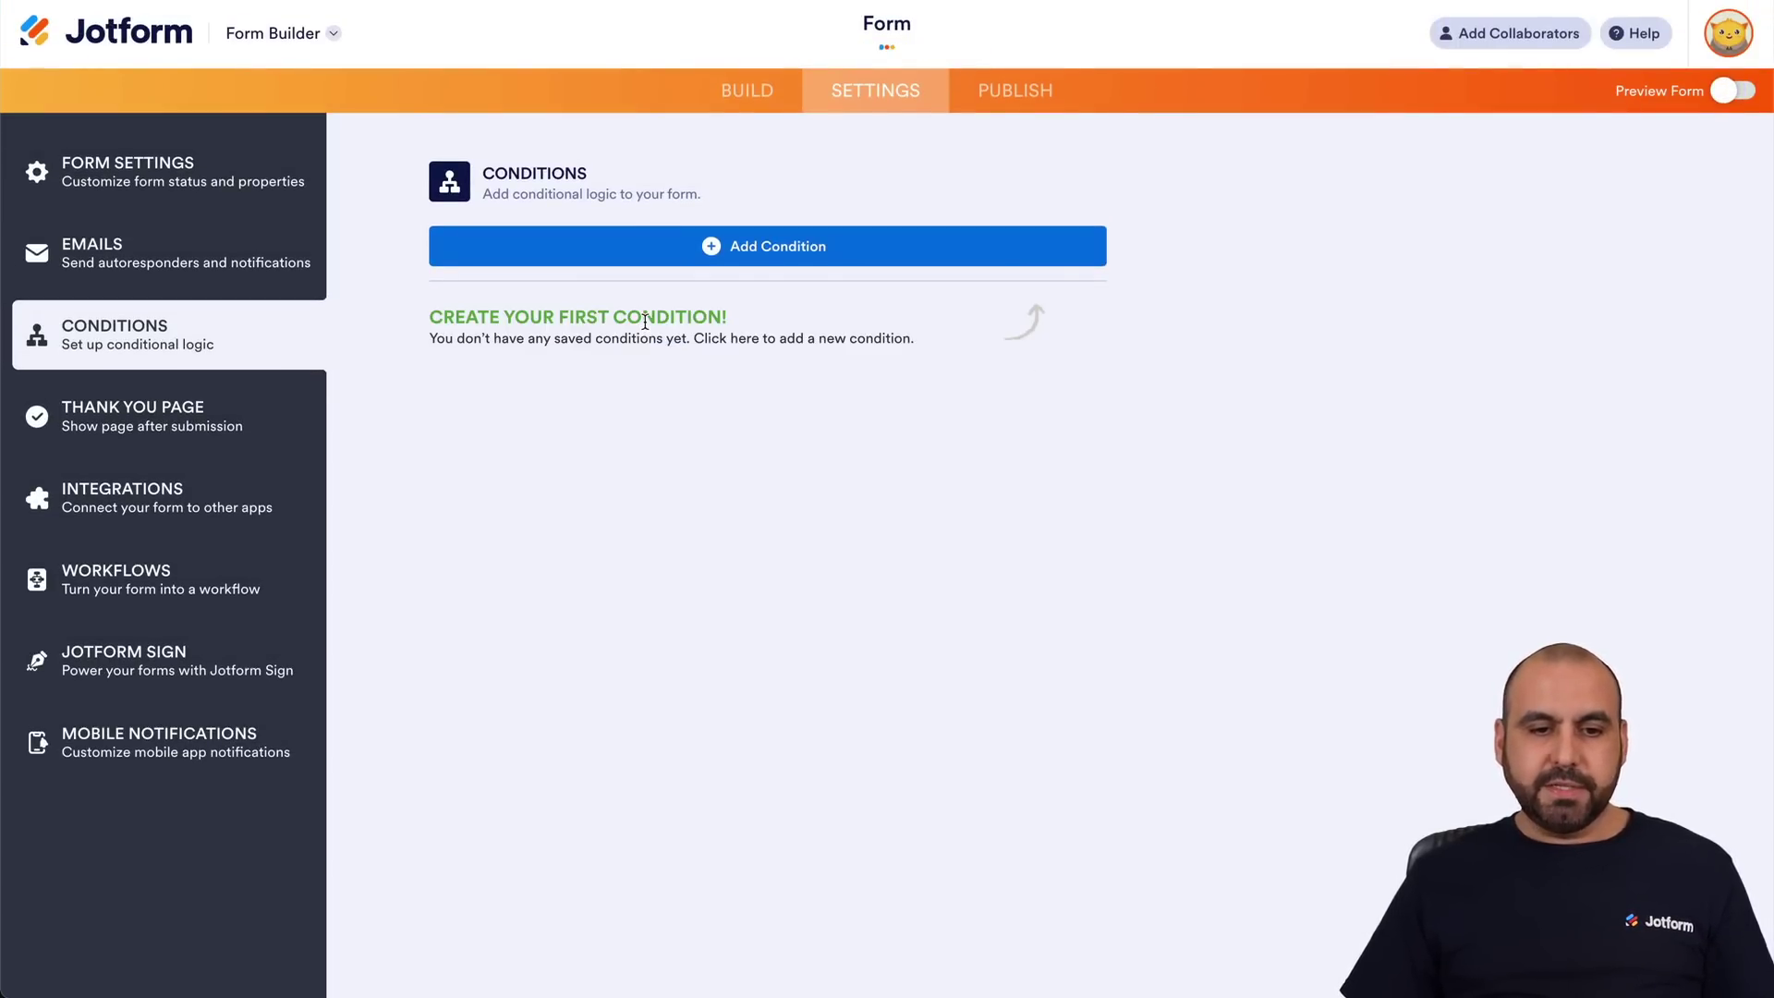
{"action": "left_click", "coordinate": [776, 265]}
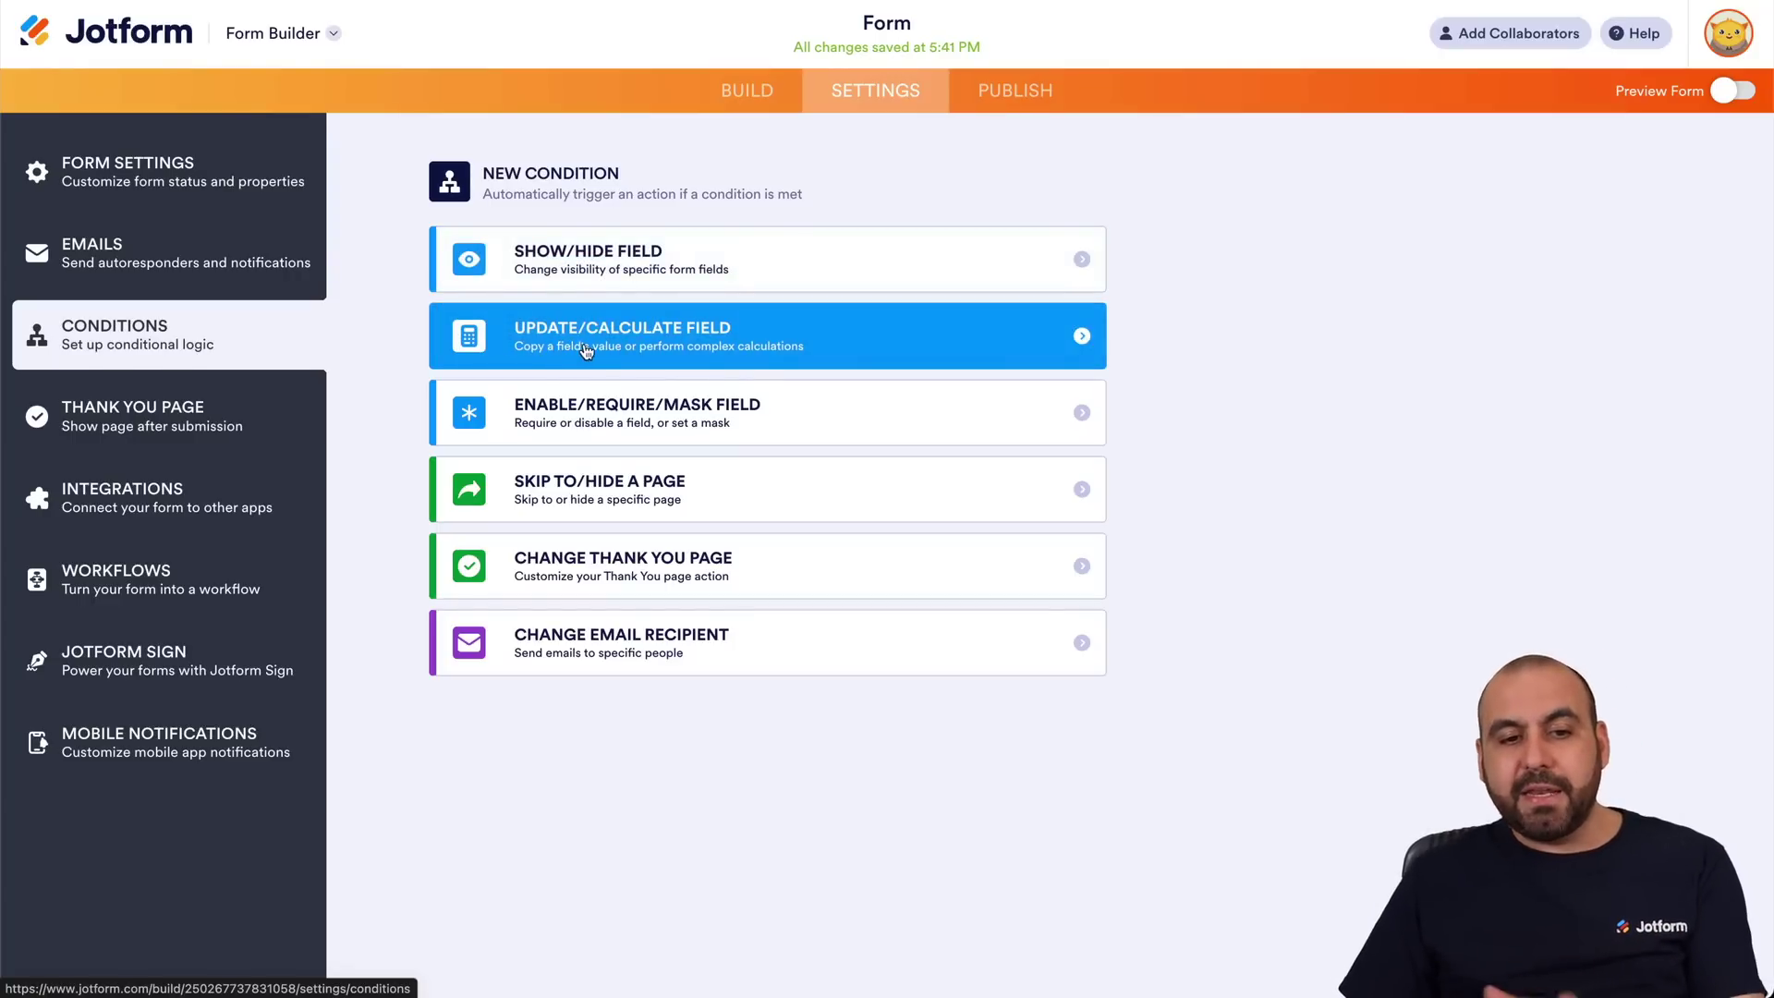
{"action": "left_click", "coordinate": [699, 344]}
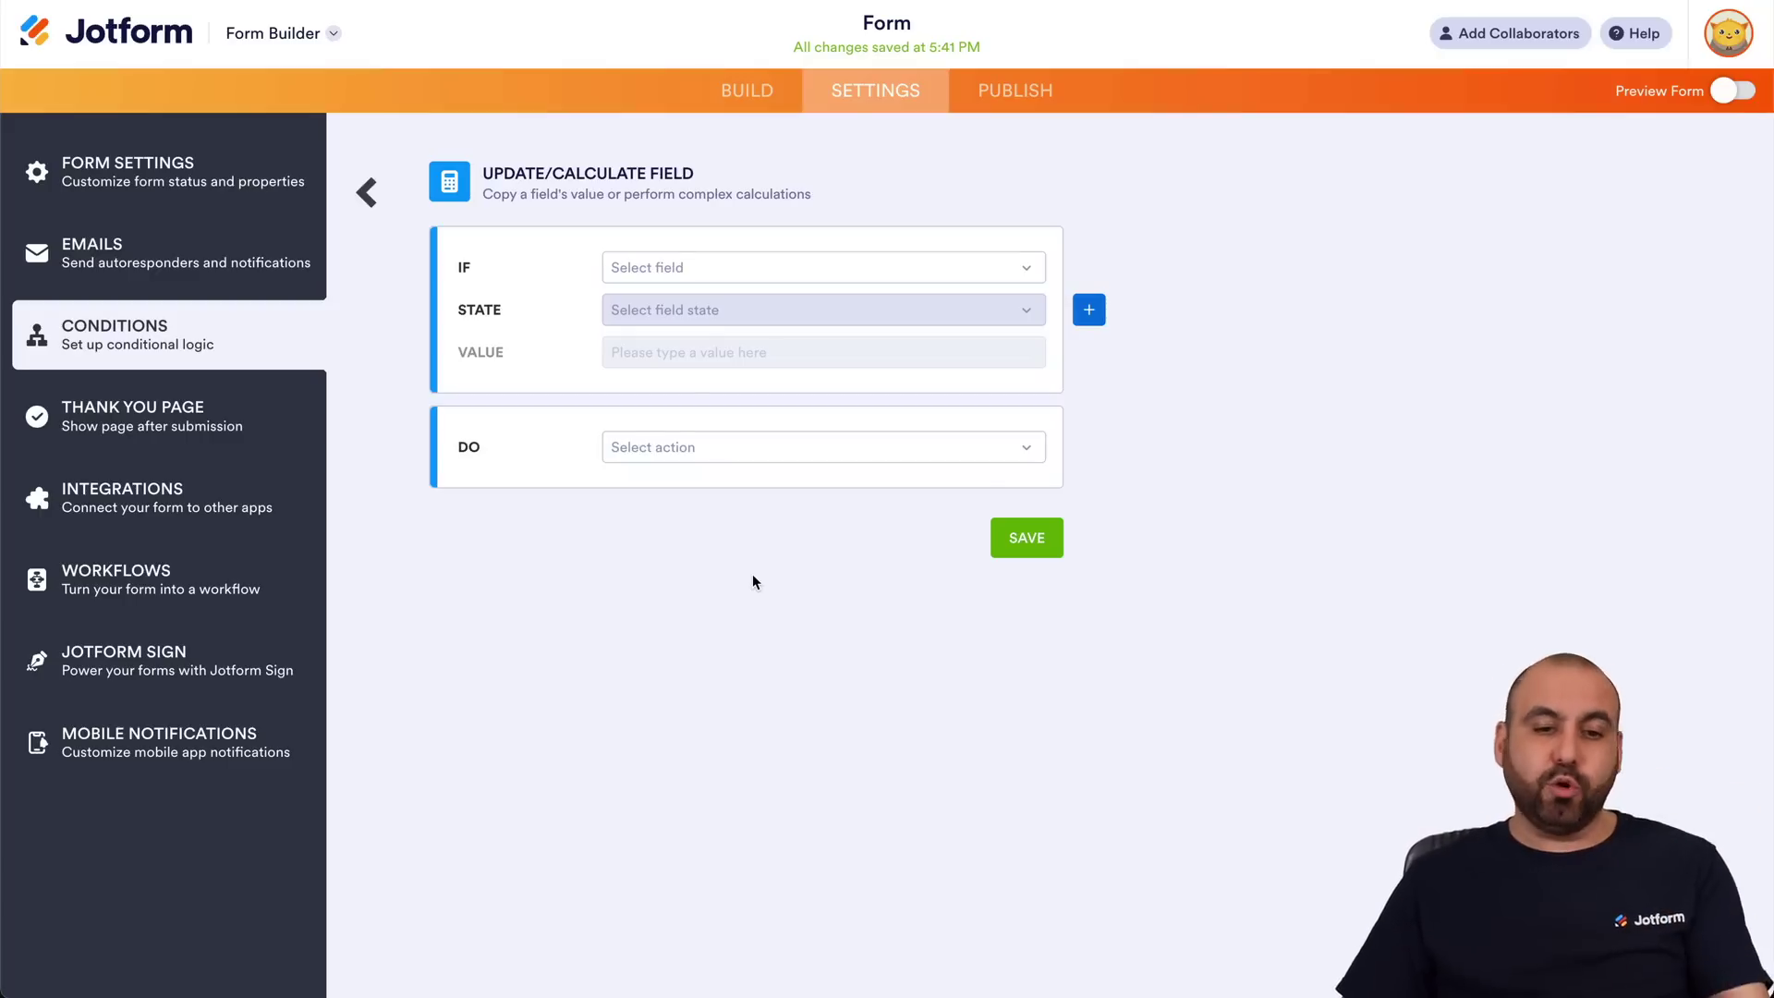
Set the condition's IF field to Type a question and its action to Calculate Field Value.
{"action": "left_click", "coordinate": [717, 270]}
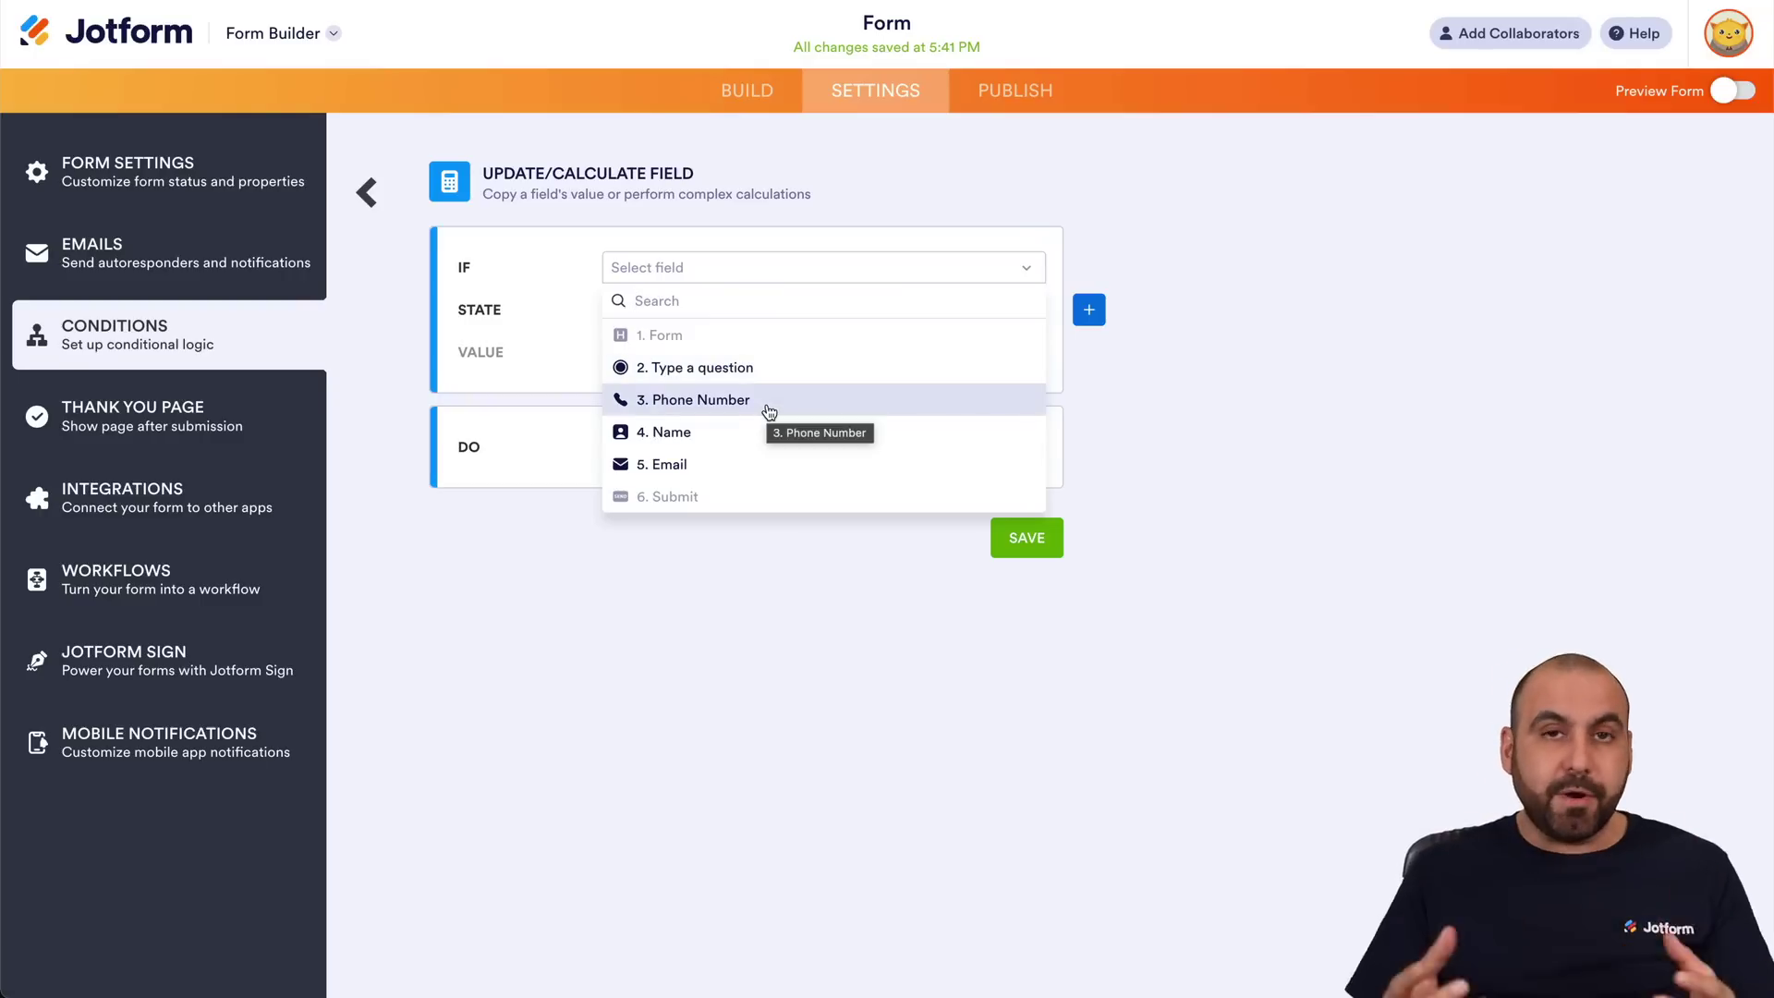
{"action": "left_click", "coordinate": [534, 524]}
{"action": "left_click", "coordinate": [720, 268]}
{"action": "left_click", "coordinate": [734, 367]}
{"action": "left_click", "coordinate": [708, 312]}
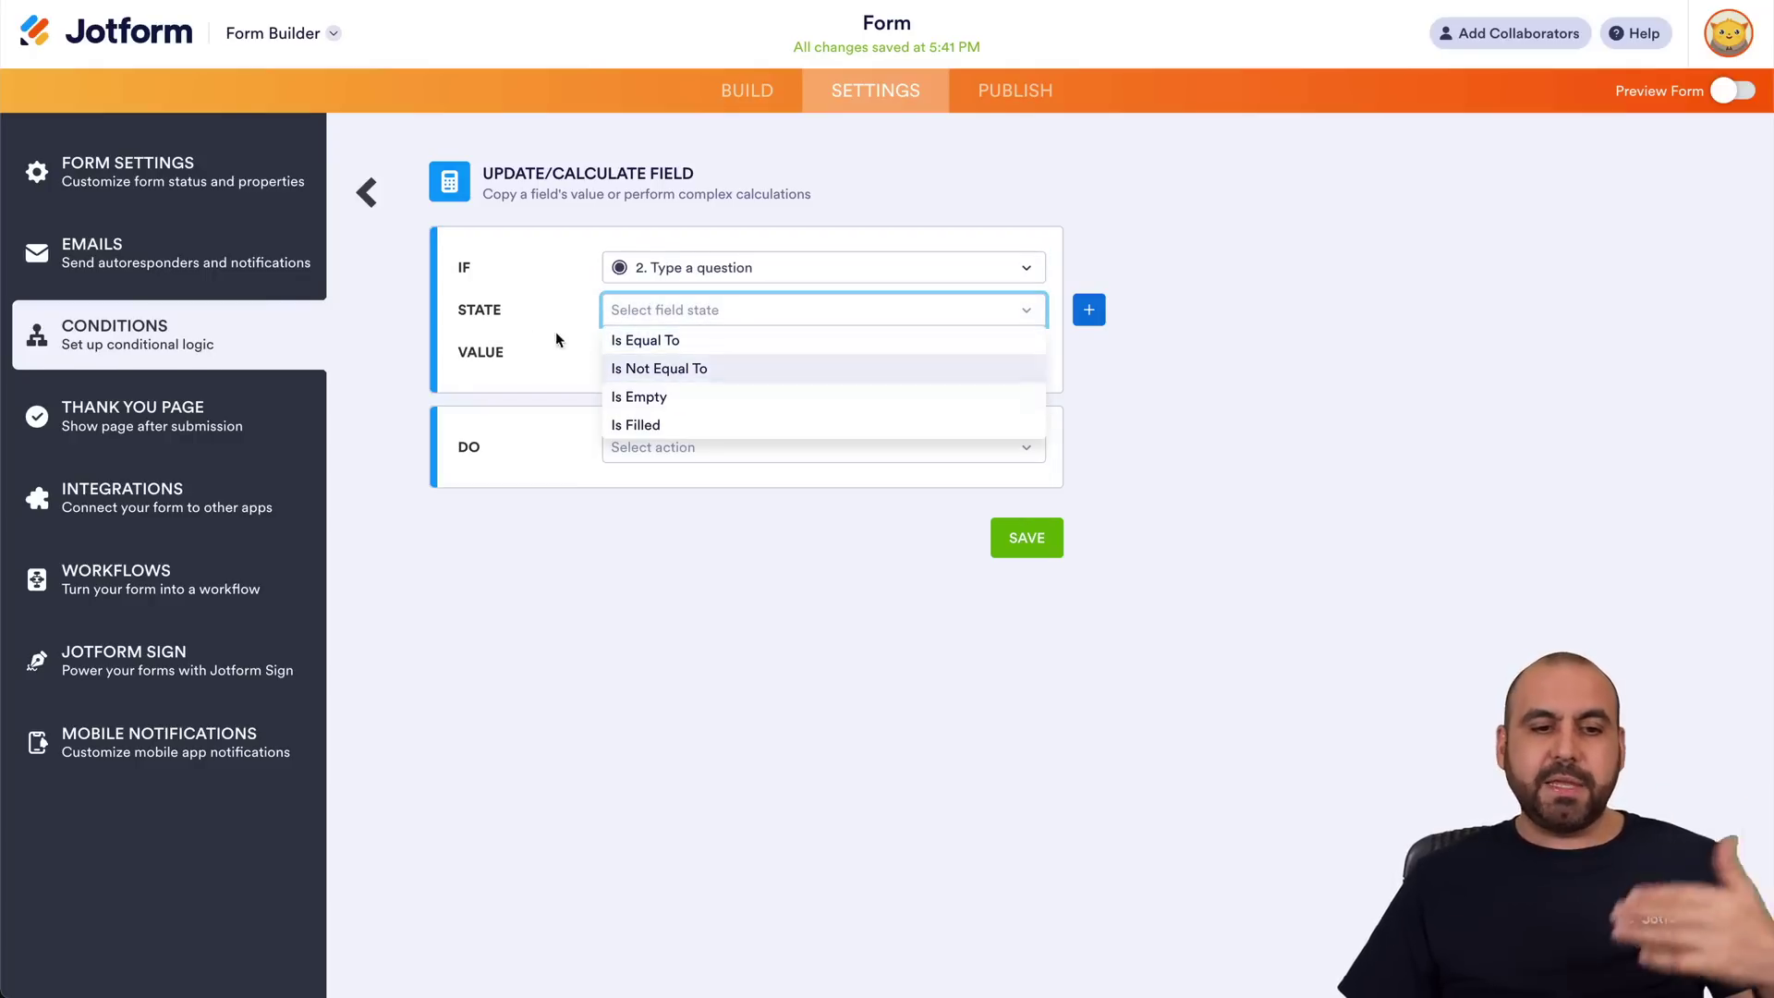
{"action": "left_click", "coordinate": [532, 349]}
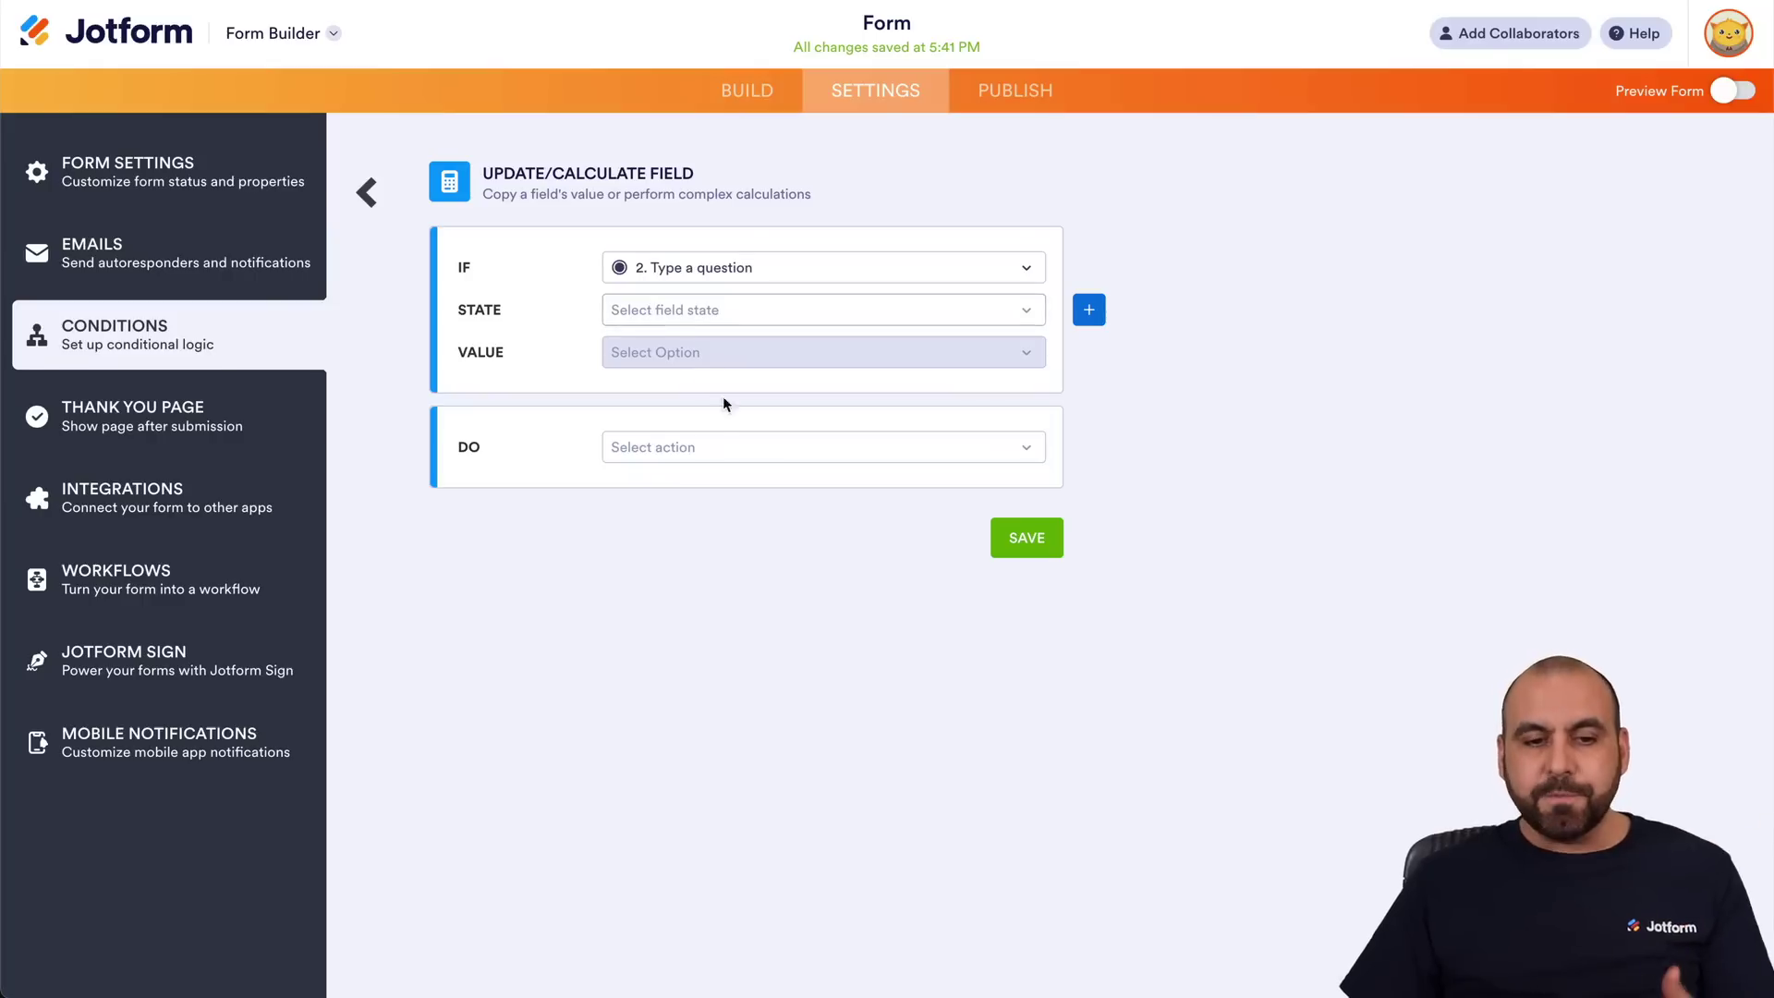
{"action": "left_click", "coordinate": [698, 448]}
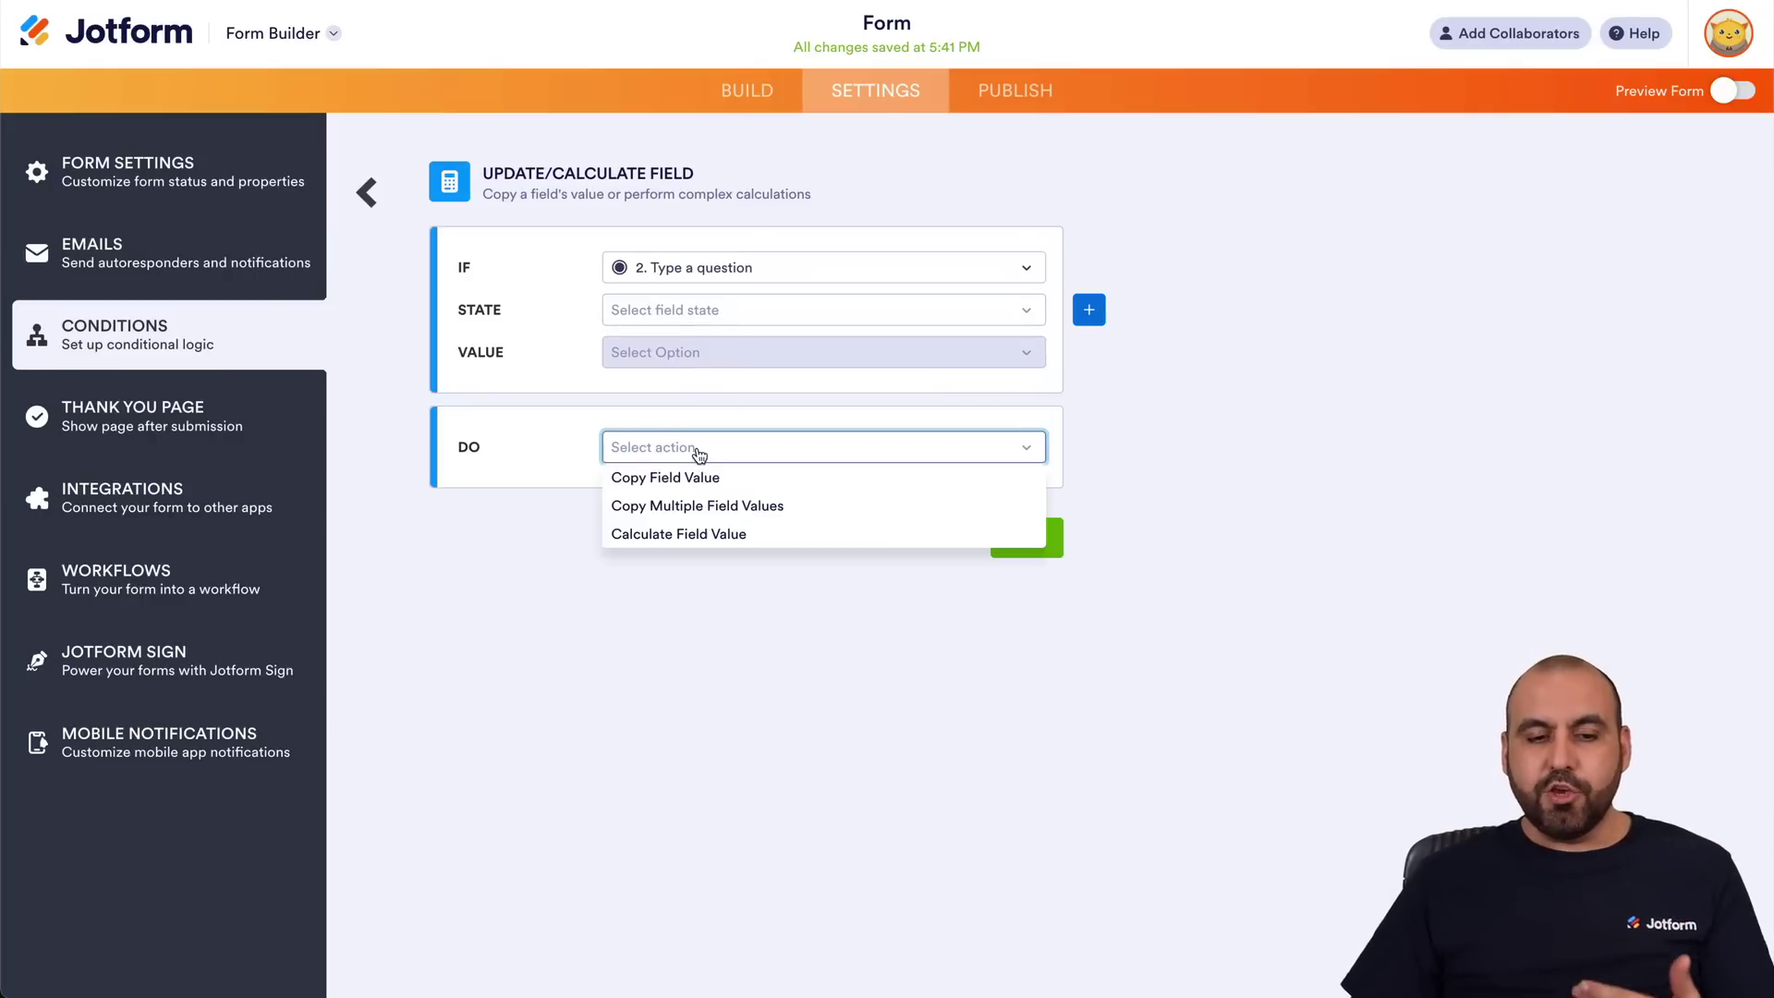
{"action": "left_click", "coordinate": [727, 535]}
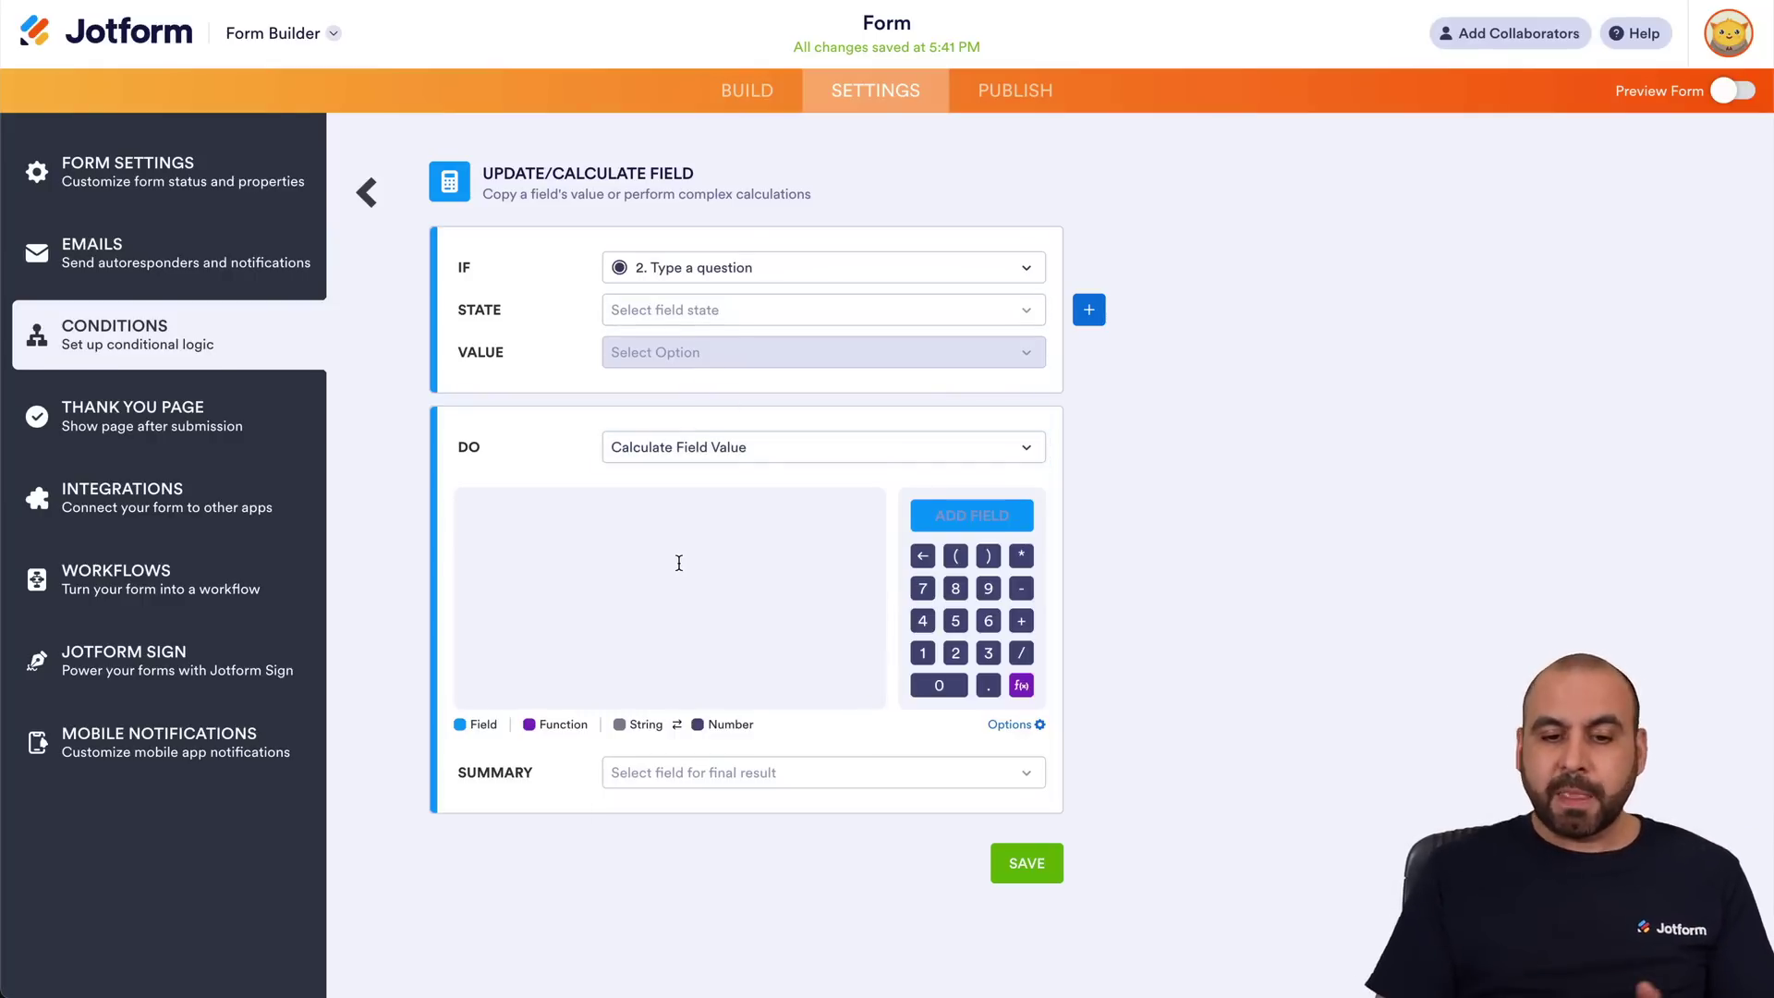
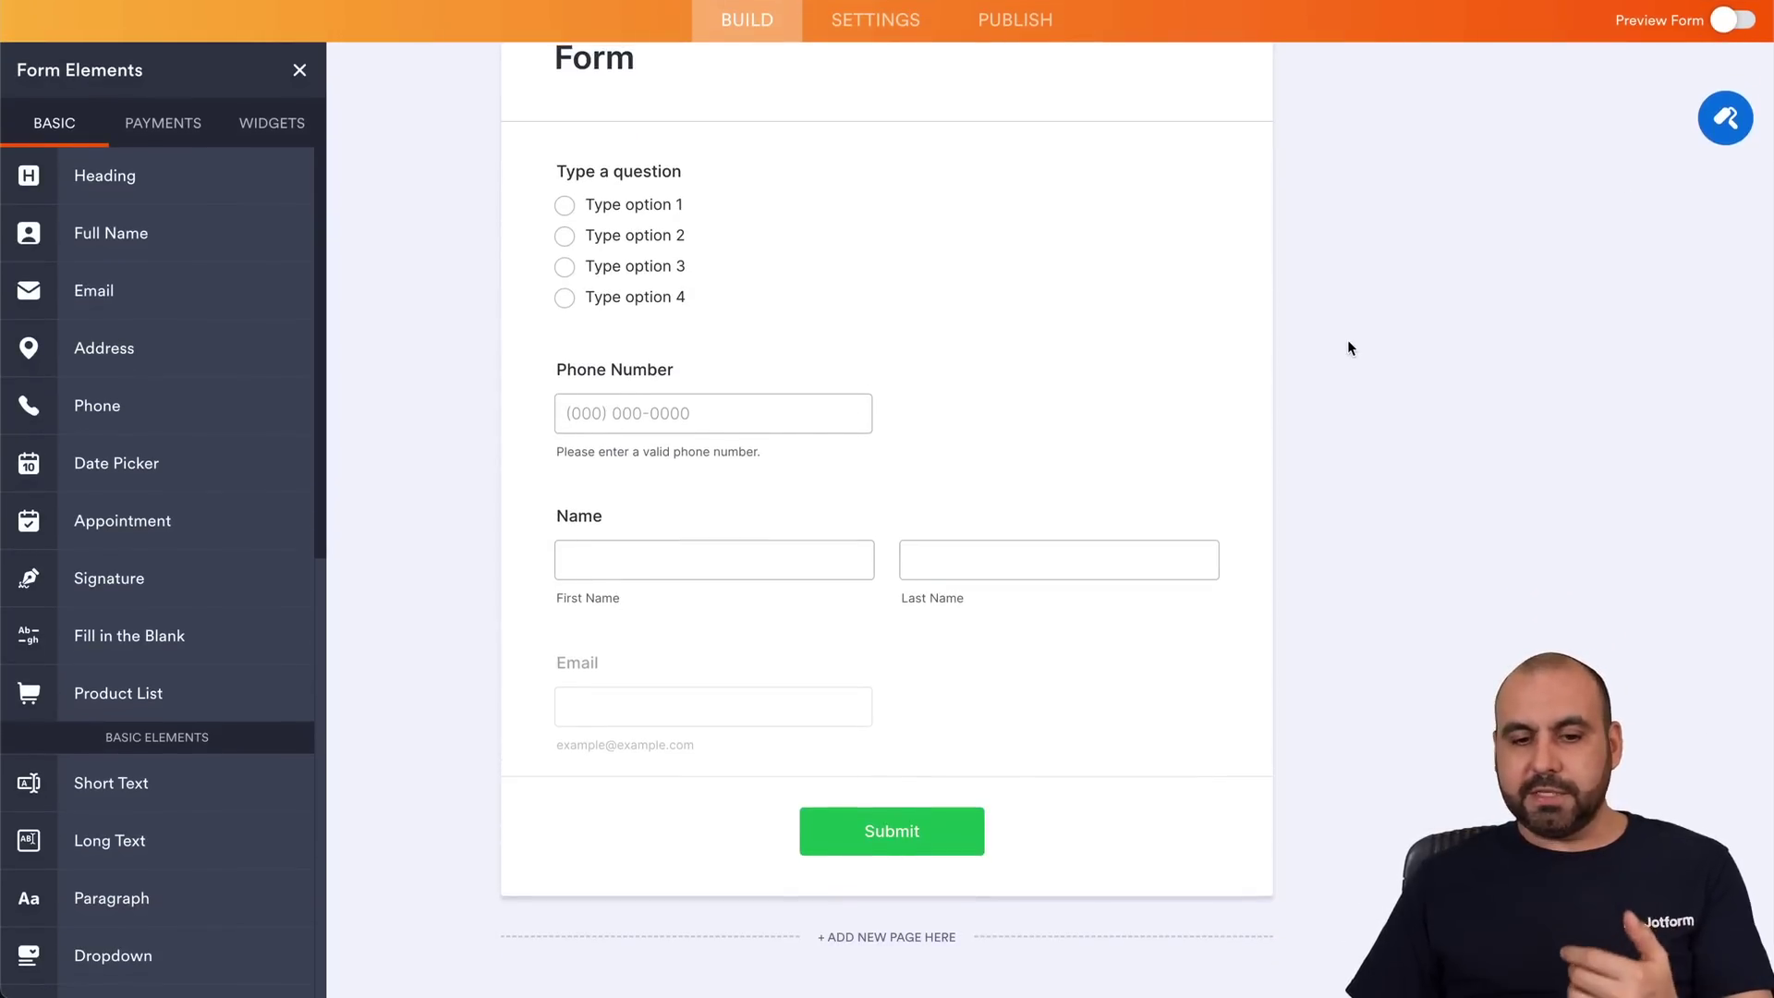
Turn off the Email field's Hidden setting under Advanced properties so it shows on the form.
{"action": "scroll", "coordinate": [1347, 347], "scroll_direction": "up", "scroll_amount": 1}
{"action": "left_click", "coordinate": [966, 724]}
{"action": "left_click", "coordinate": [1269, 719]}
{"action": "left_click", "coordinate": [1696, 126]}
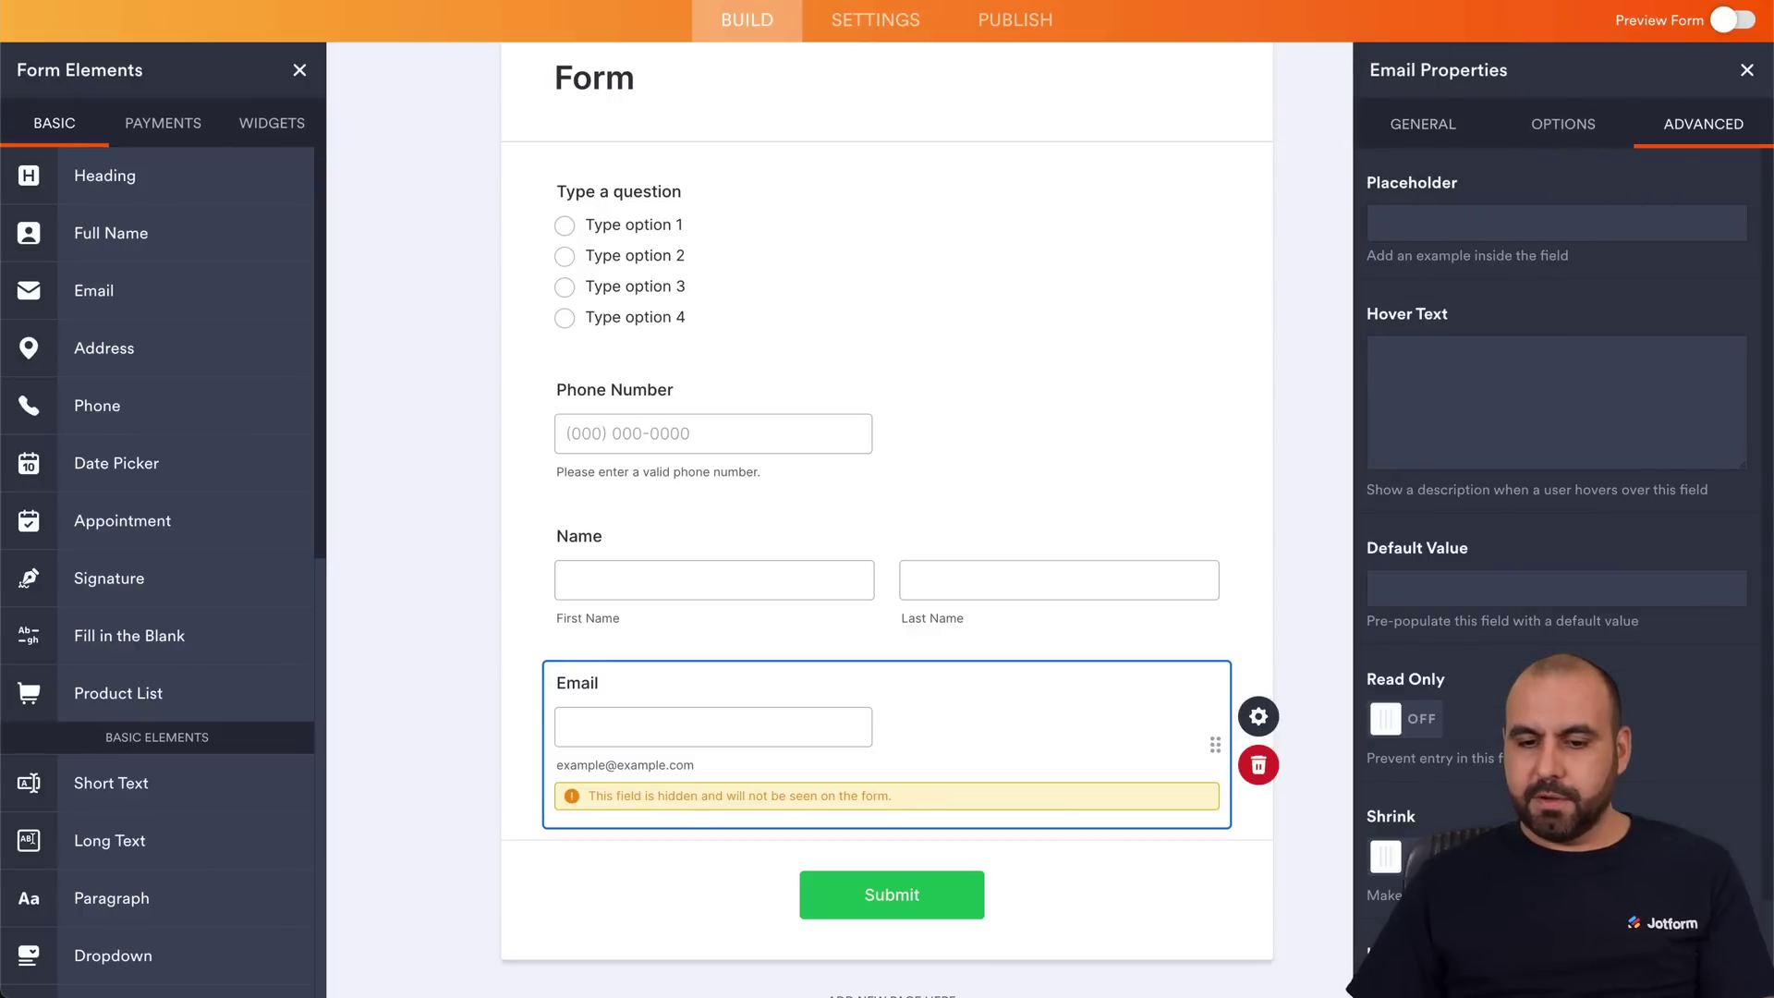
{"action": "left_click", "coordinate": [1745, 71]}
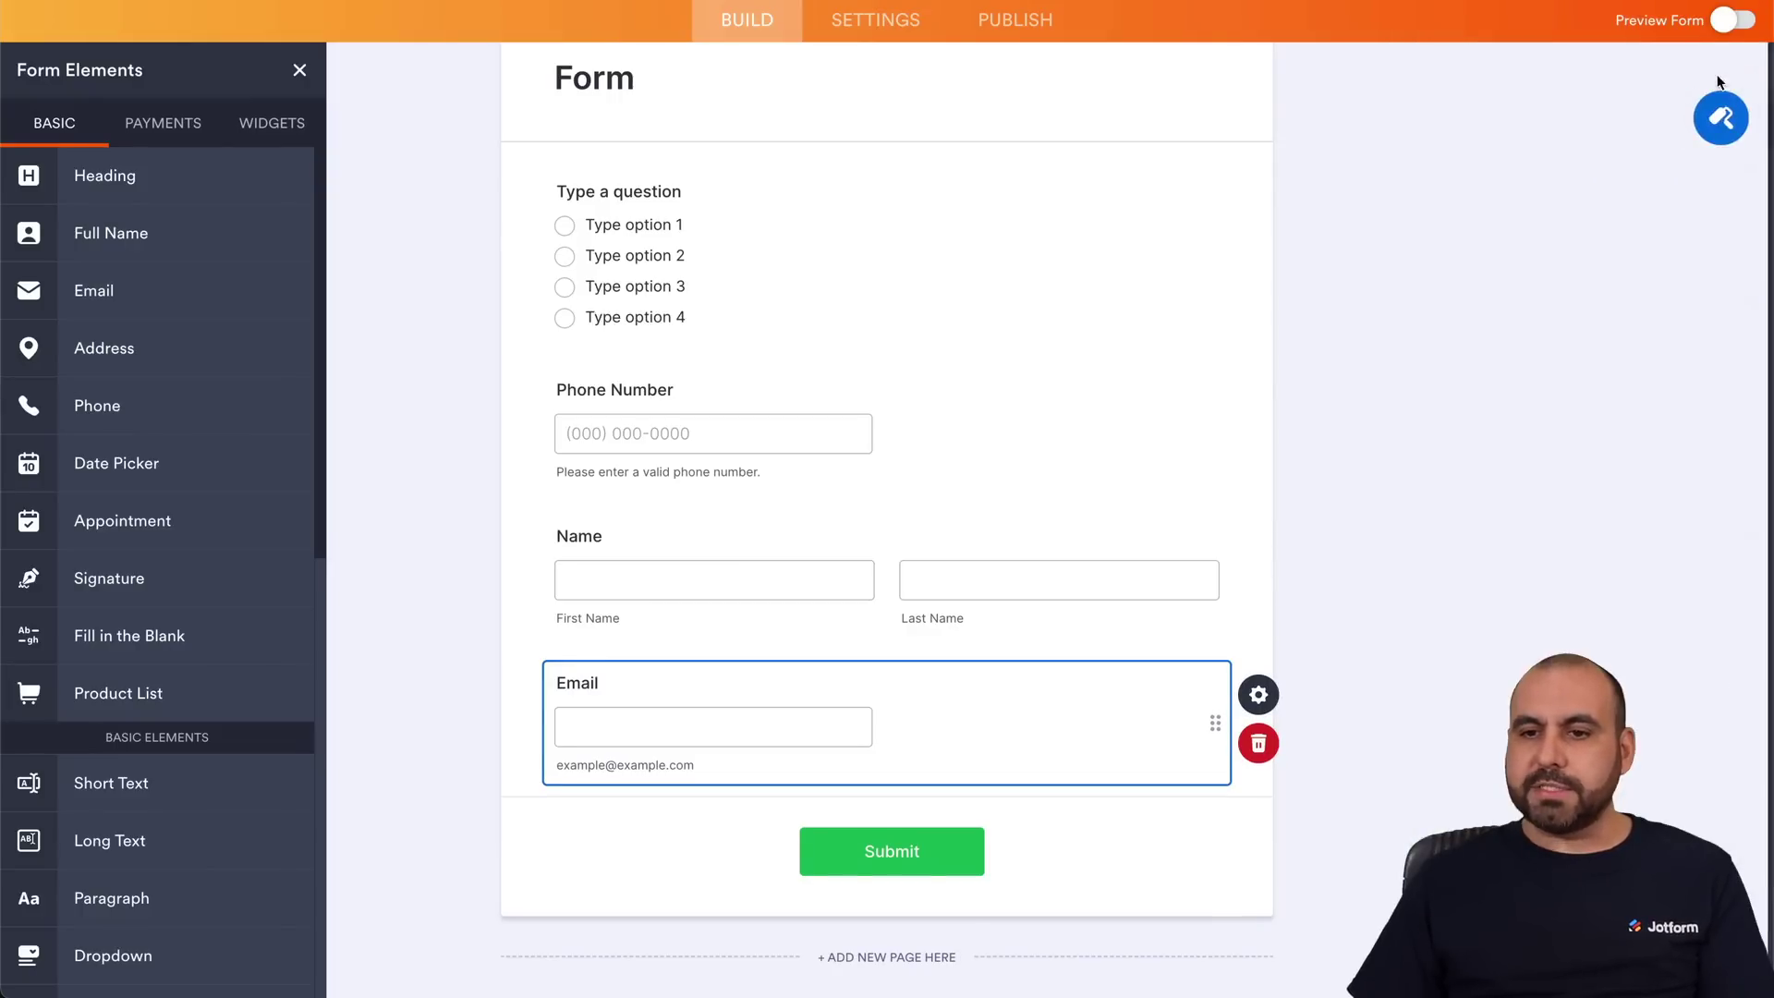
Switch on Preview Form and try the Phone Number and First Name fields.
{"action": "left_click", "coordinate": [1734, 20]}
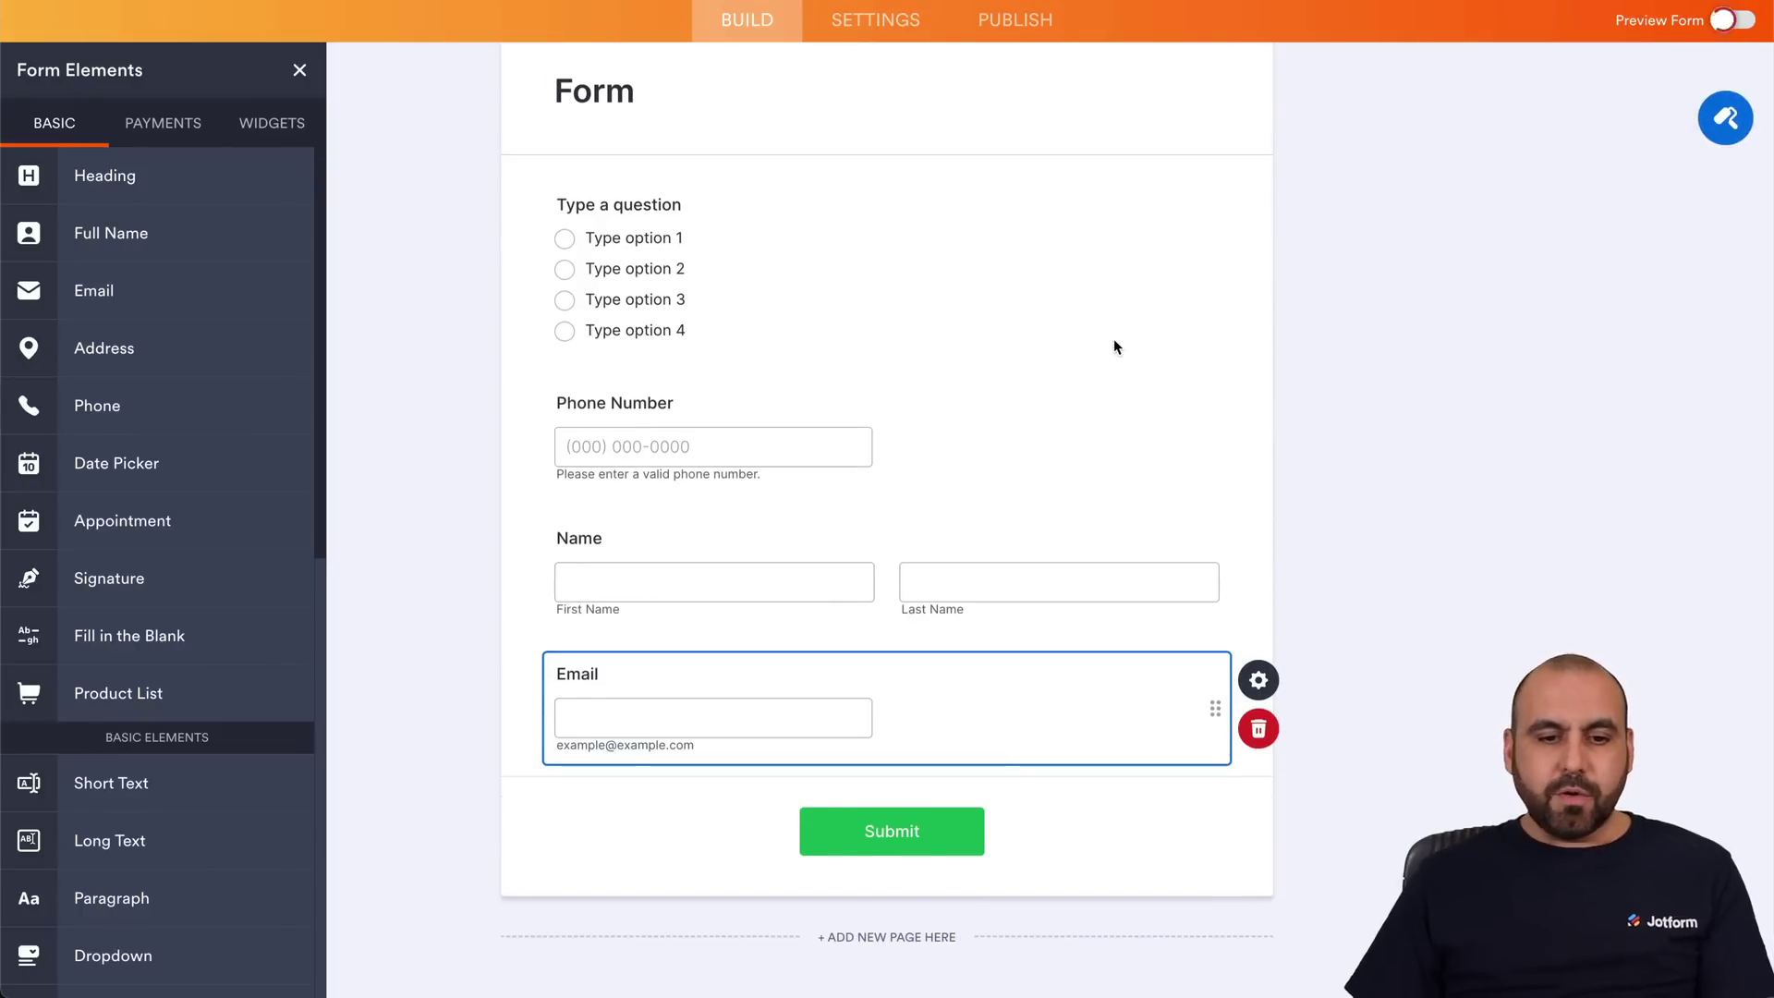
{"action": "left_click", "coordinate": [852, 577]}
{"action": "left_click", "coordinate": [791, 756]}
{"action": "left_click", "coordinate": [786, 781]}
{"action": "scroll", "coordinate": [785, 788], "scroll_direction": "down", "scroll_amount": 1}
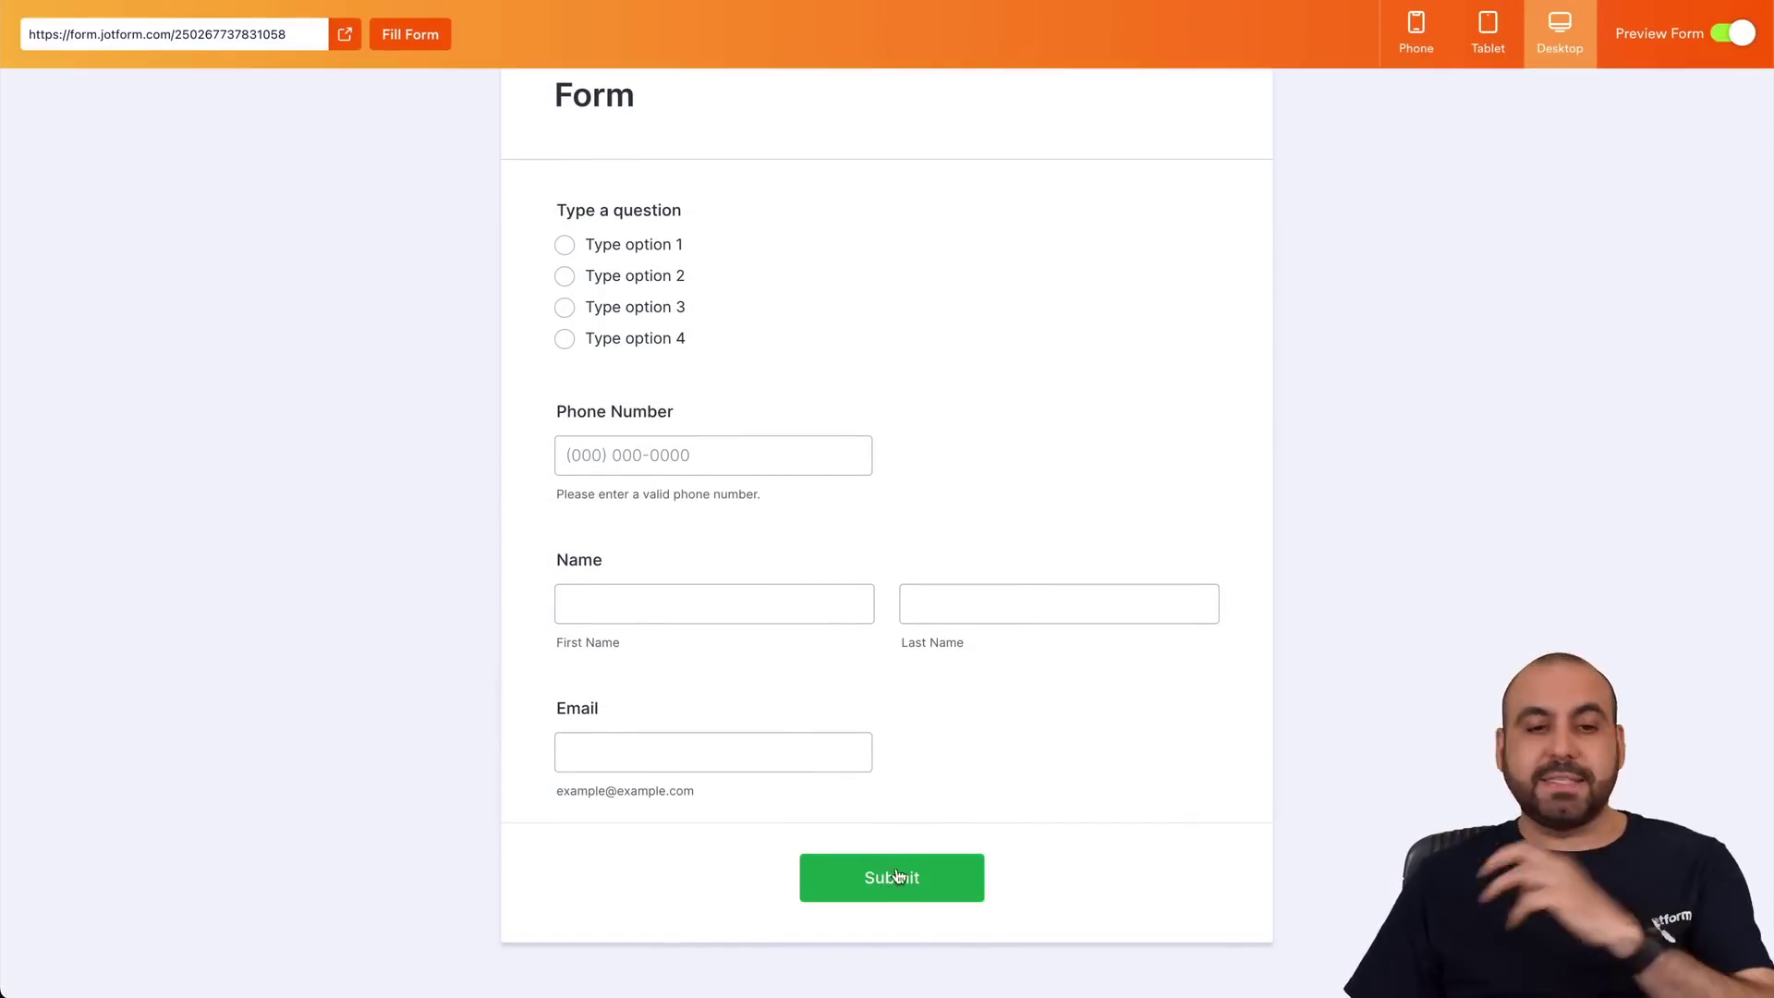
In the preview, try Type options 1 through 4 on the question, ending on option 4.
{"action": "left_click", "coordinate": [714, 439]}
{"action": "left_click", "coordinate": [565, 245]}
{"action": "left_click", "coordinate": [566, 277]}
{"action": "left_click", "coordinate": [566, 308]}
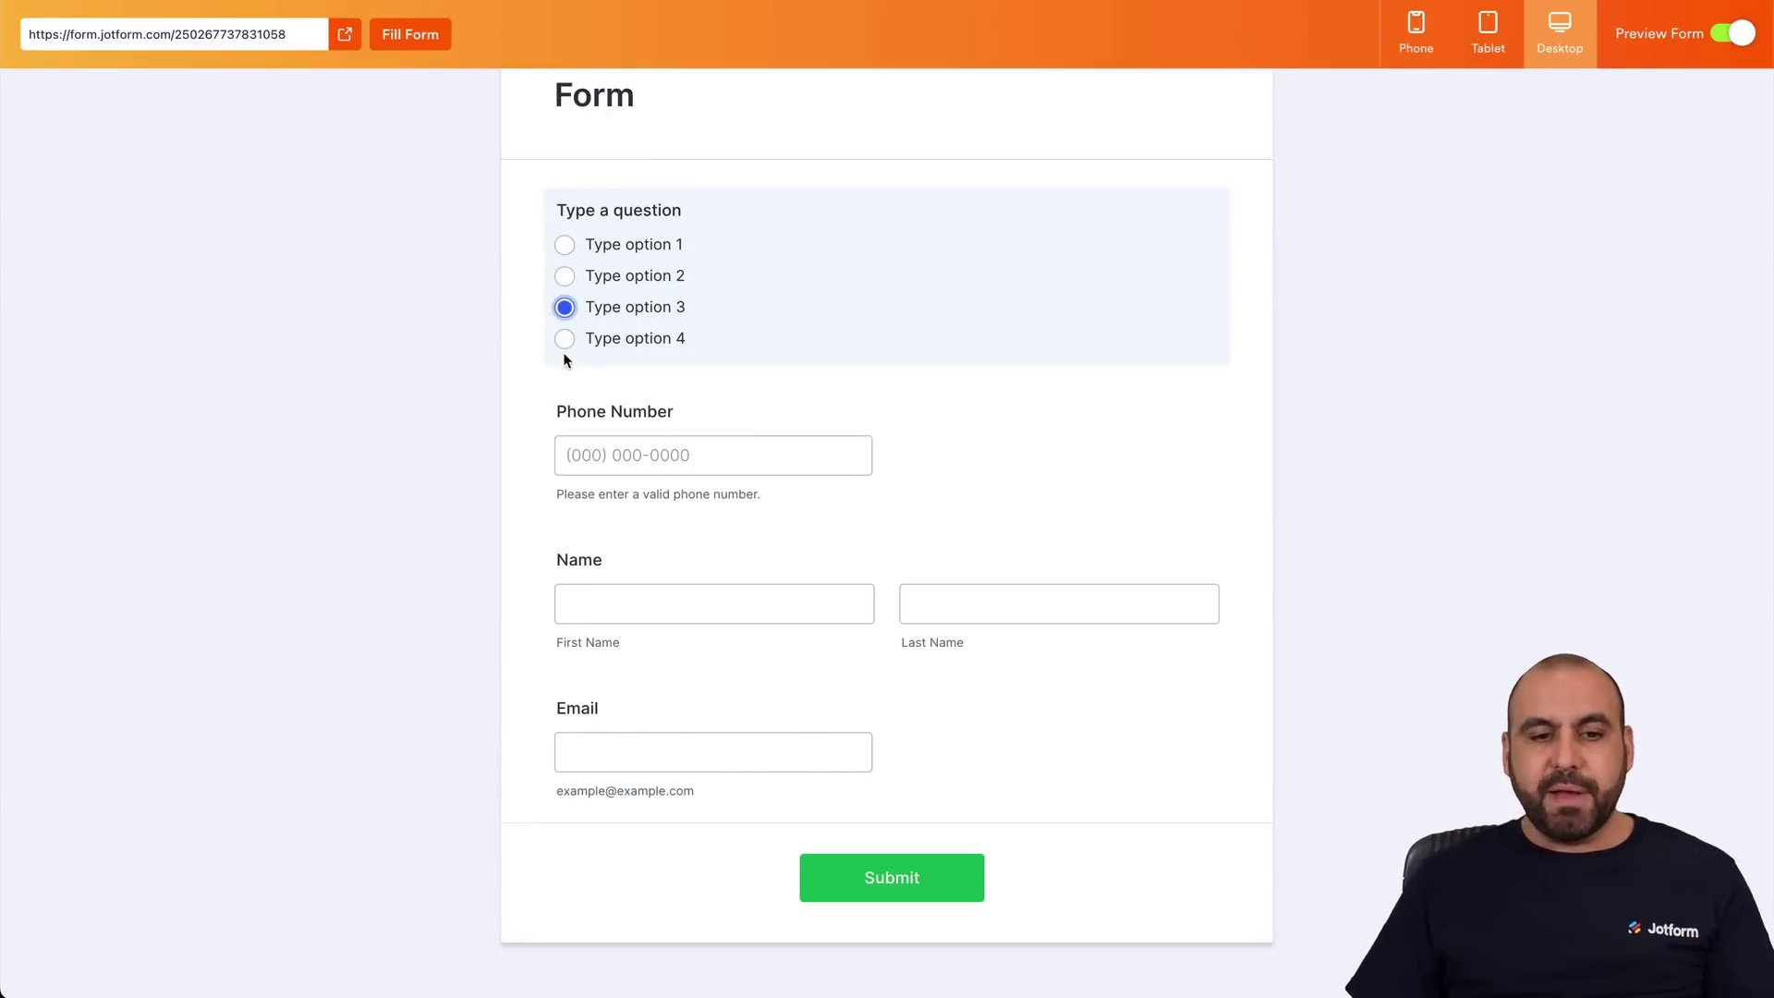
{"action": "left_click", "coordinate": [565, 339]}
Submit with empty fields to see the required-field errors, then turn preview off.
{"action": "left_click", "coordinate": [680, 413]}
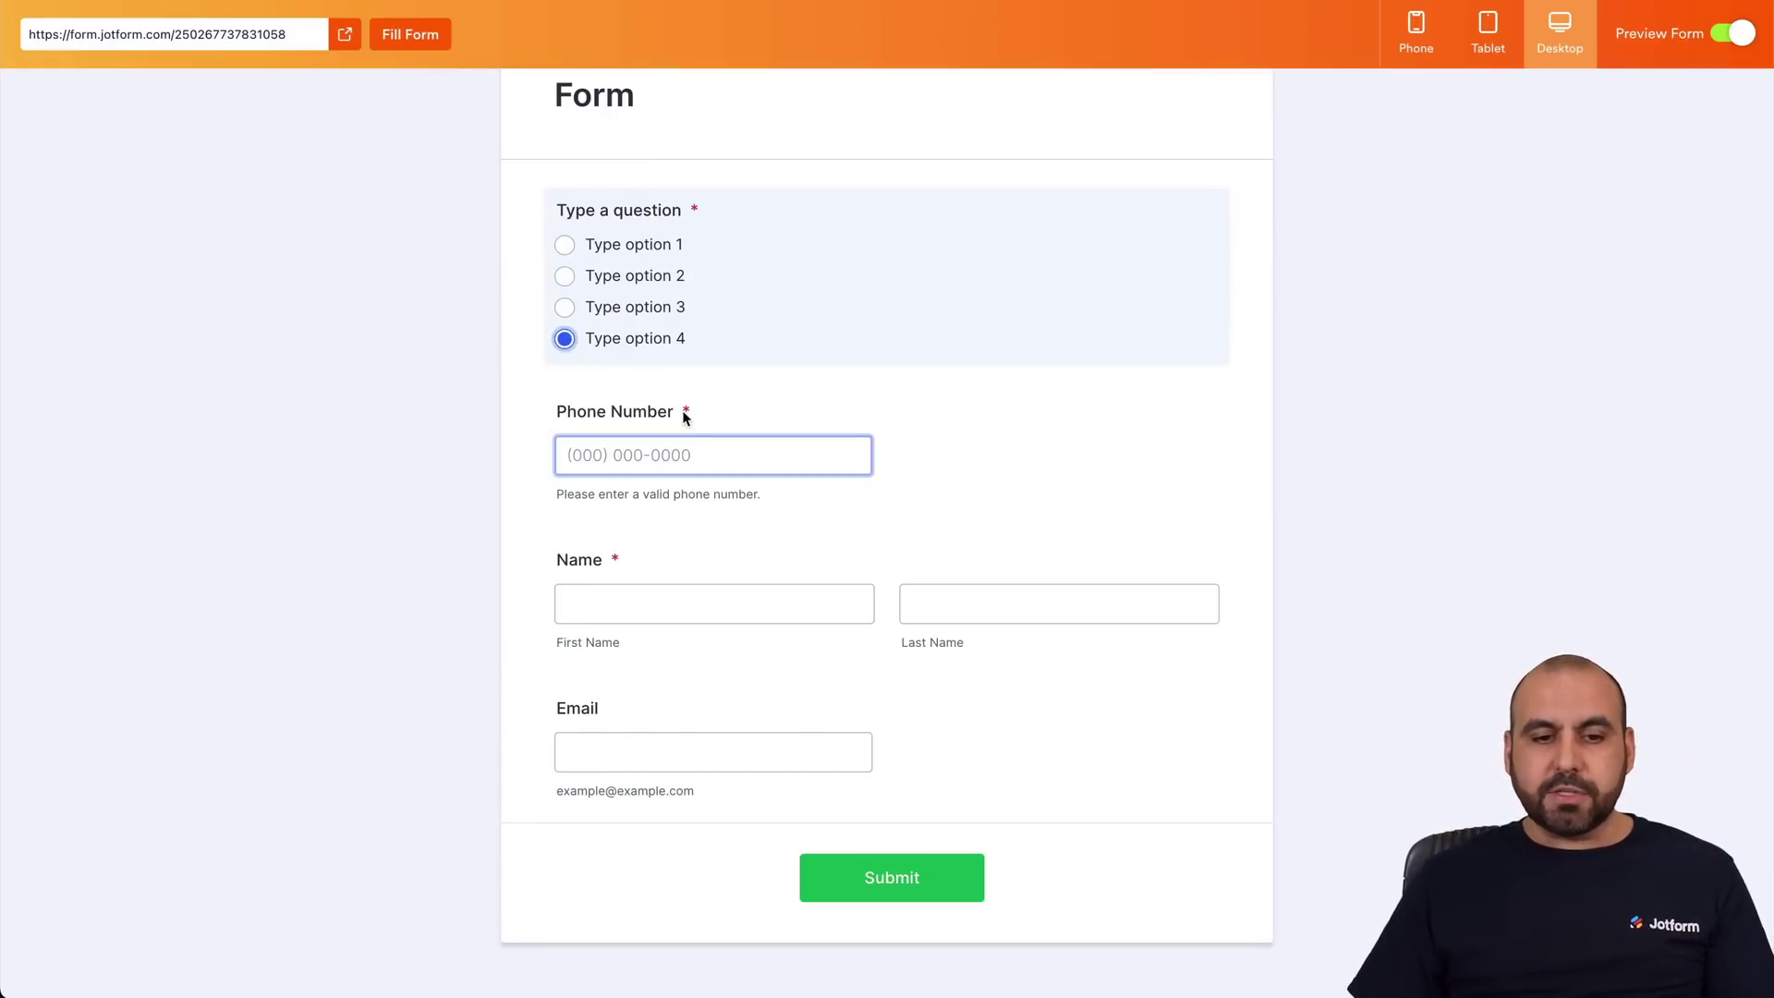
{"action": "left_click", "coordinate": [644, 552]}
{"action": "left_click", "coordinate": [637, 574]}
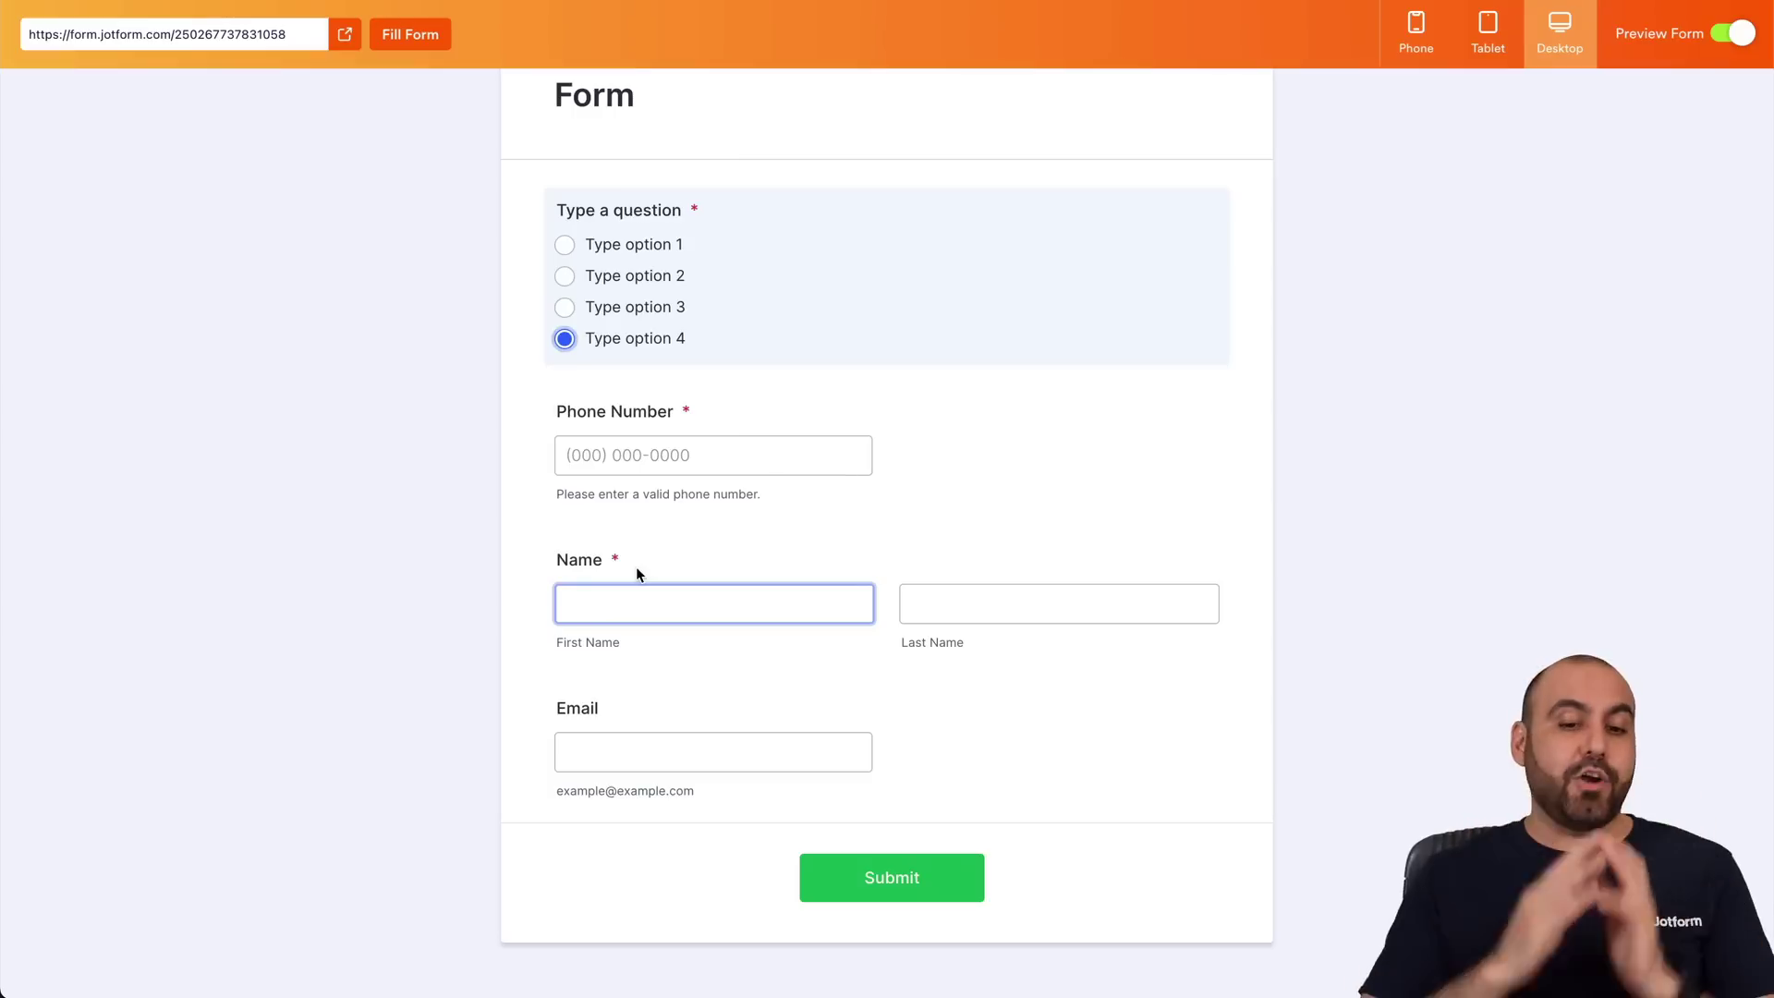
{"action": "left_click", "coordinate": [706, 751]}
{"action": "left_click", "coordinate": [879, 893]}
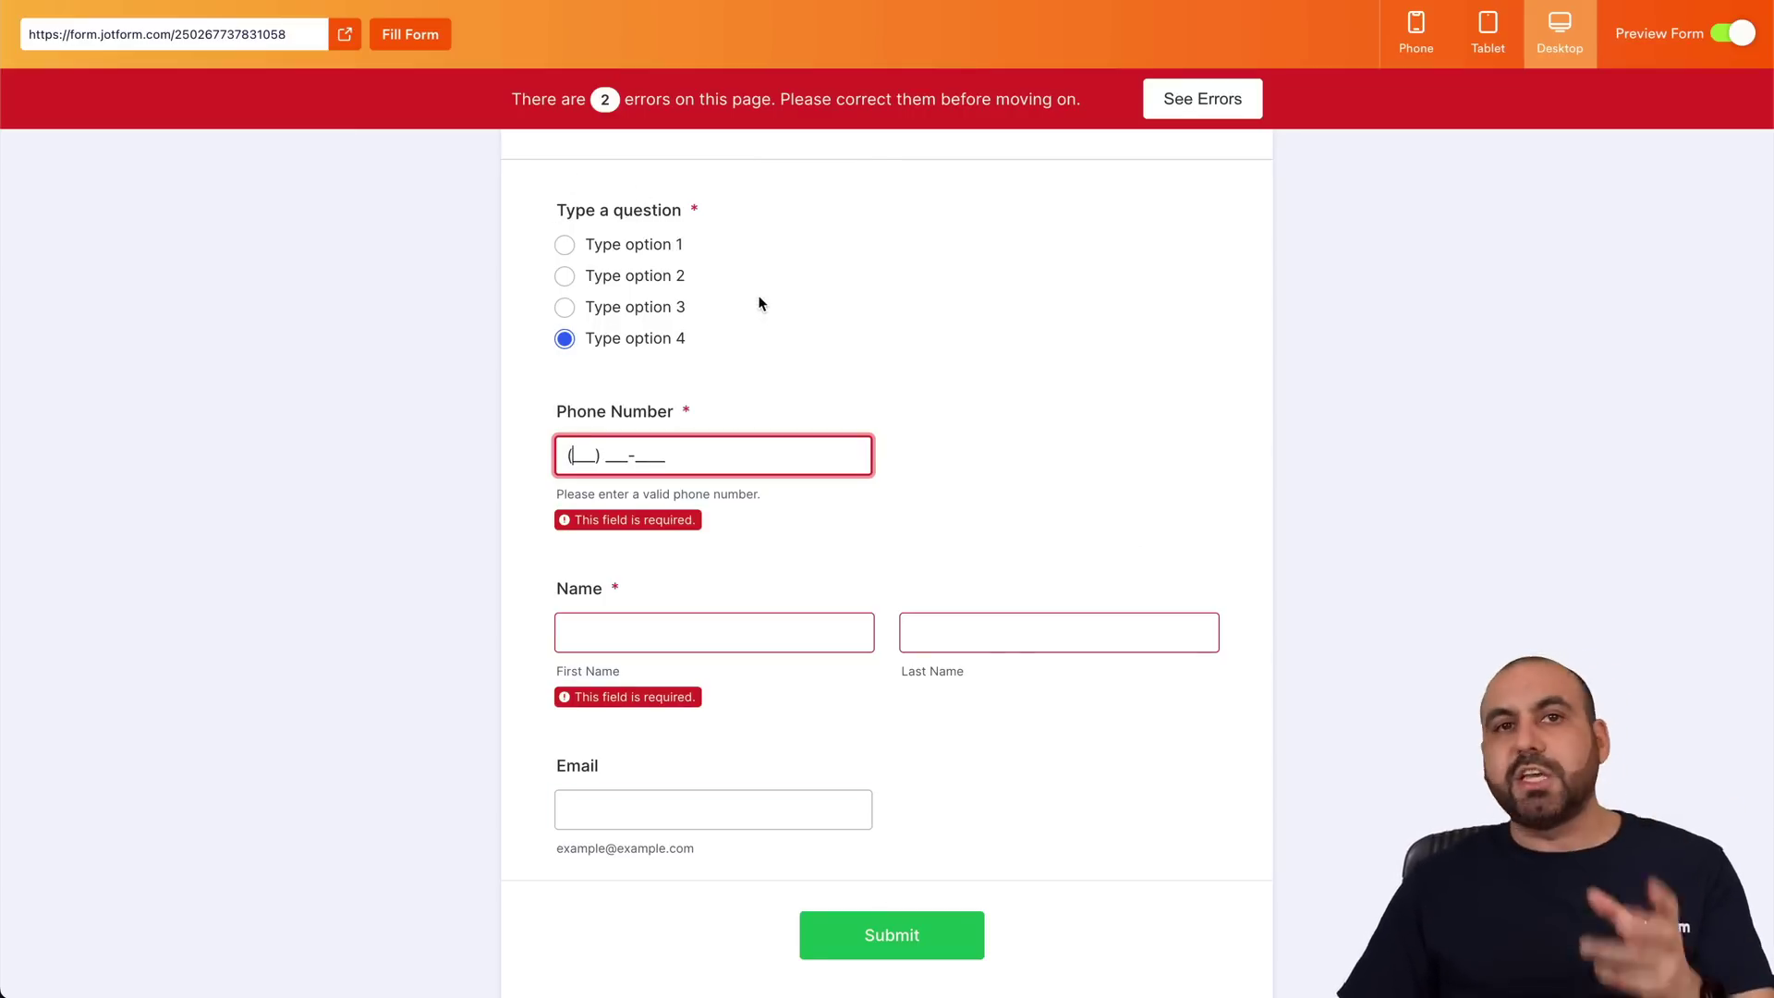
{"action": "left_click", "coordinate": [1724, 34]}
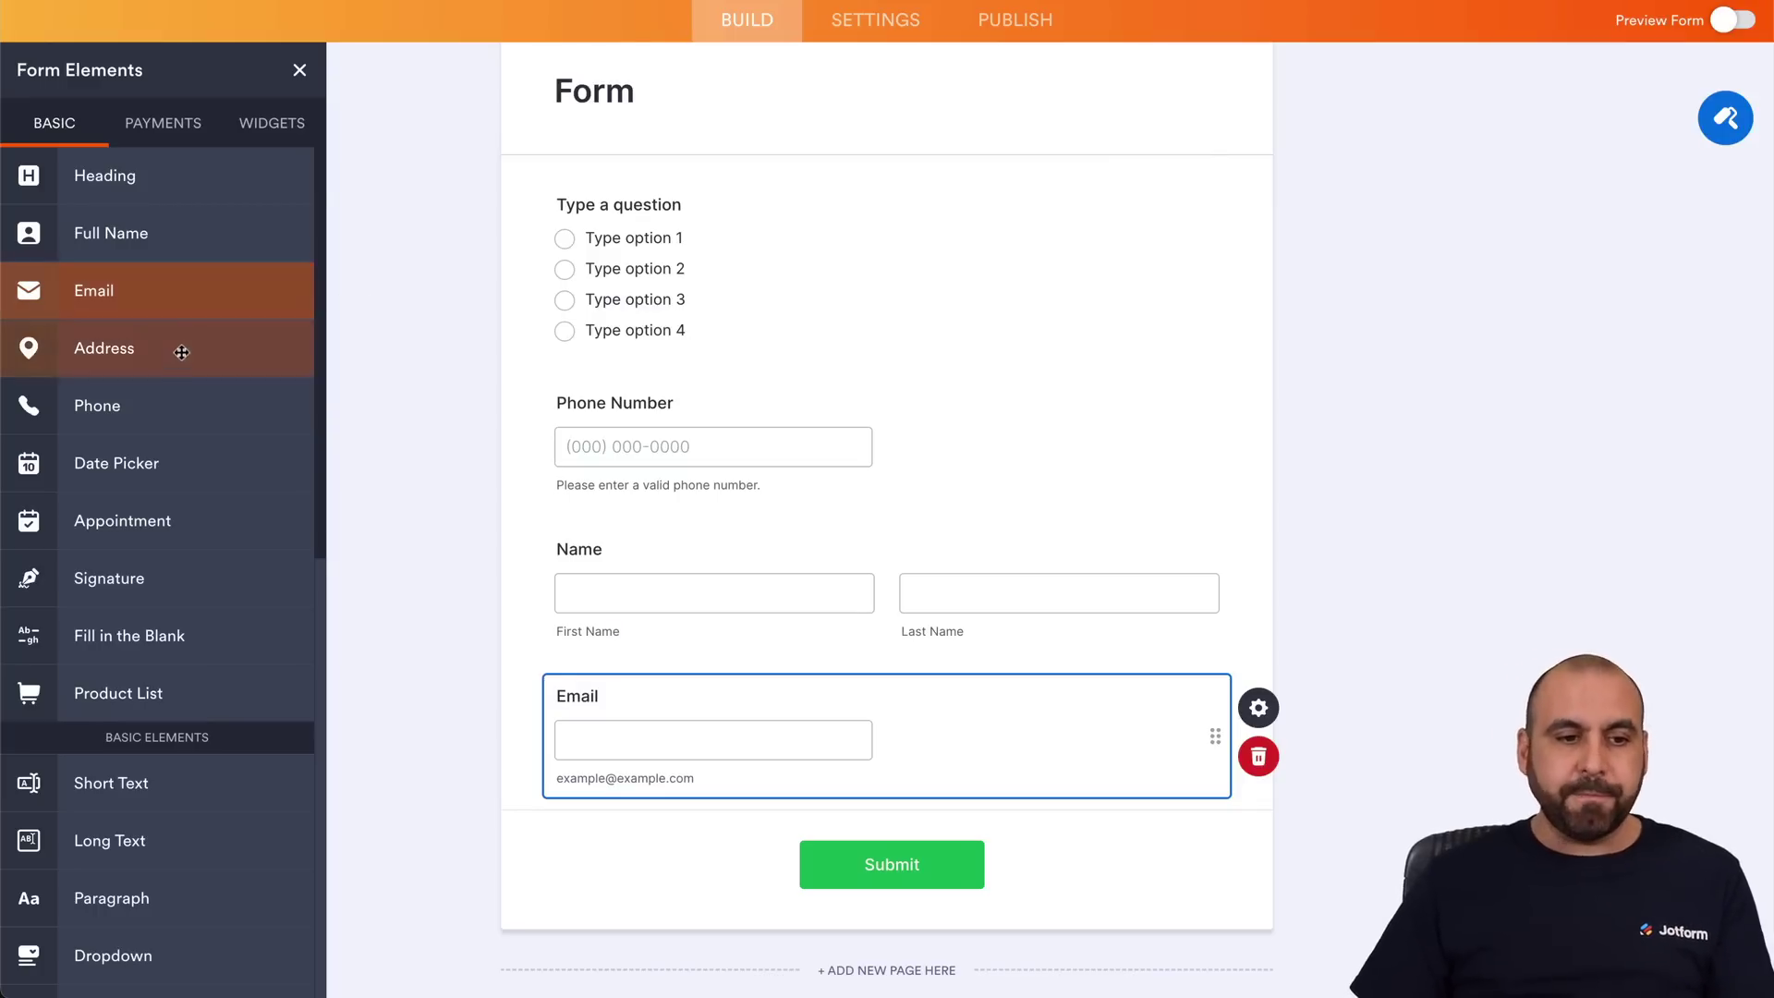
Delete the existing rule under Settings > Conditions and go back to the Build tab.
{"action": "left_click", "coordinate": [872, 8]}
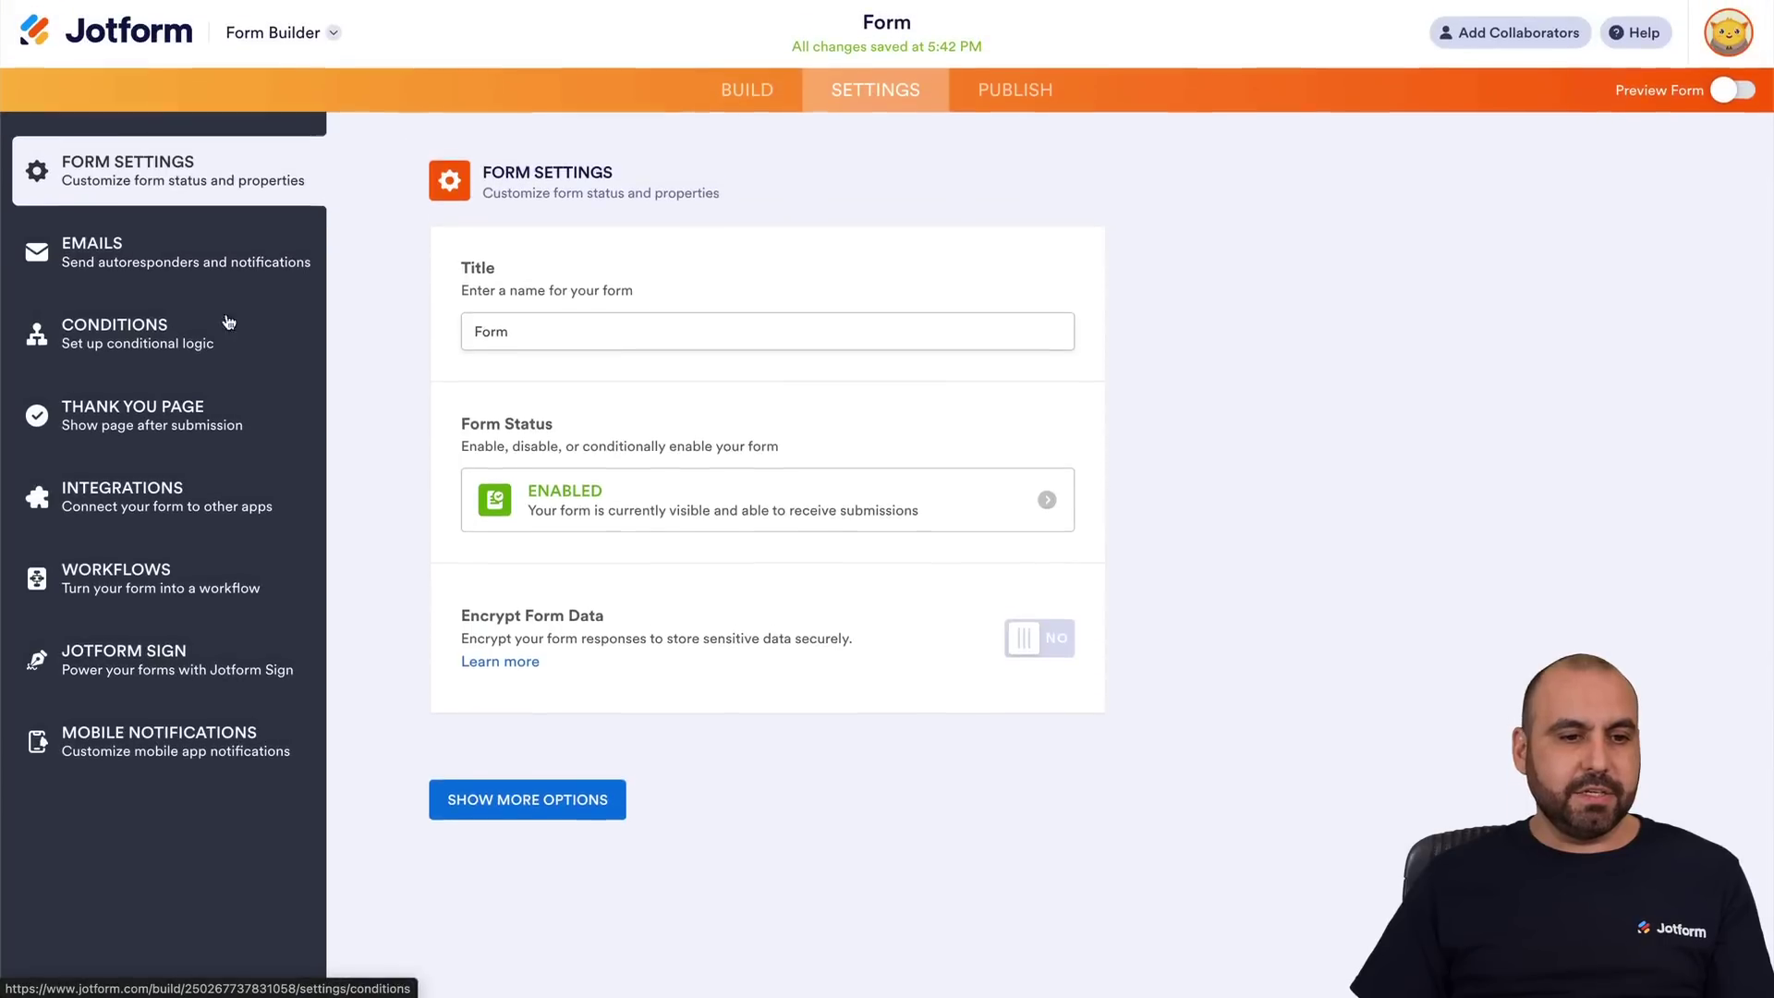
{"action": "left_click", "coordinate": [188, 332]}
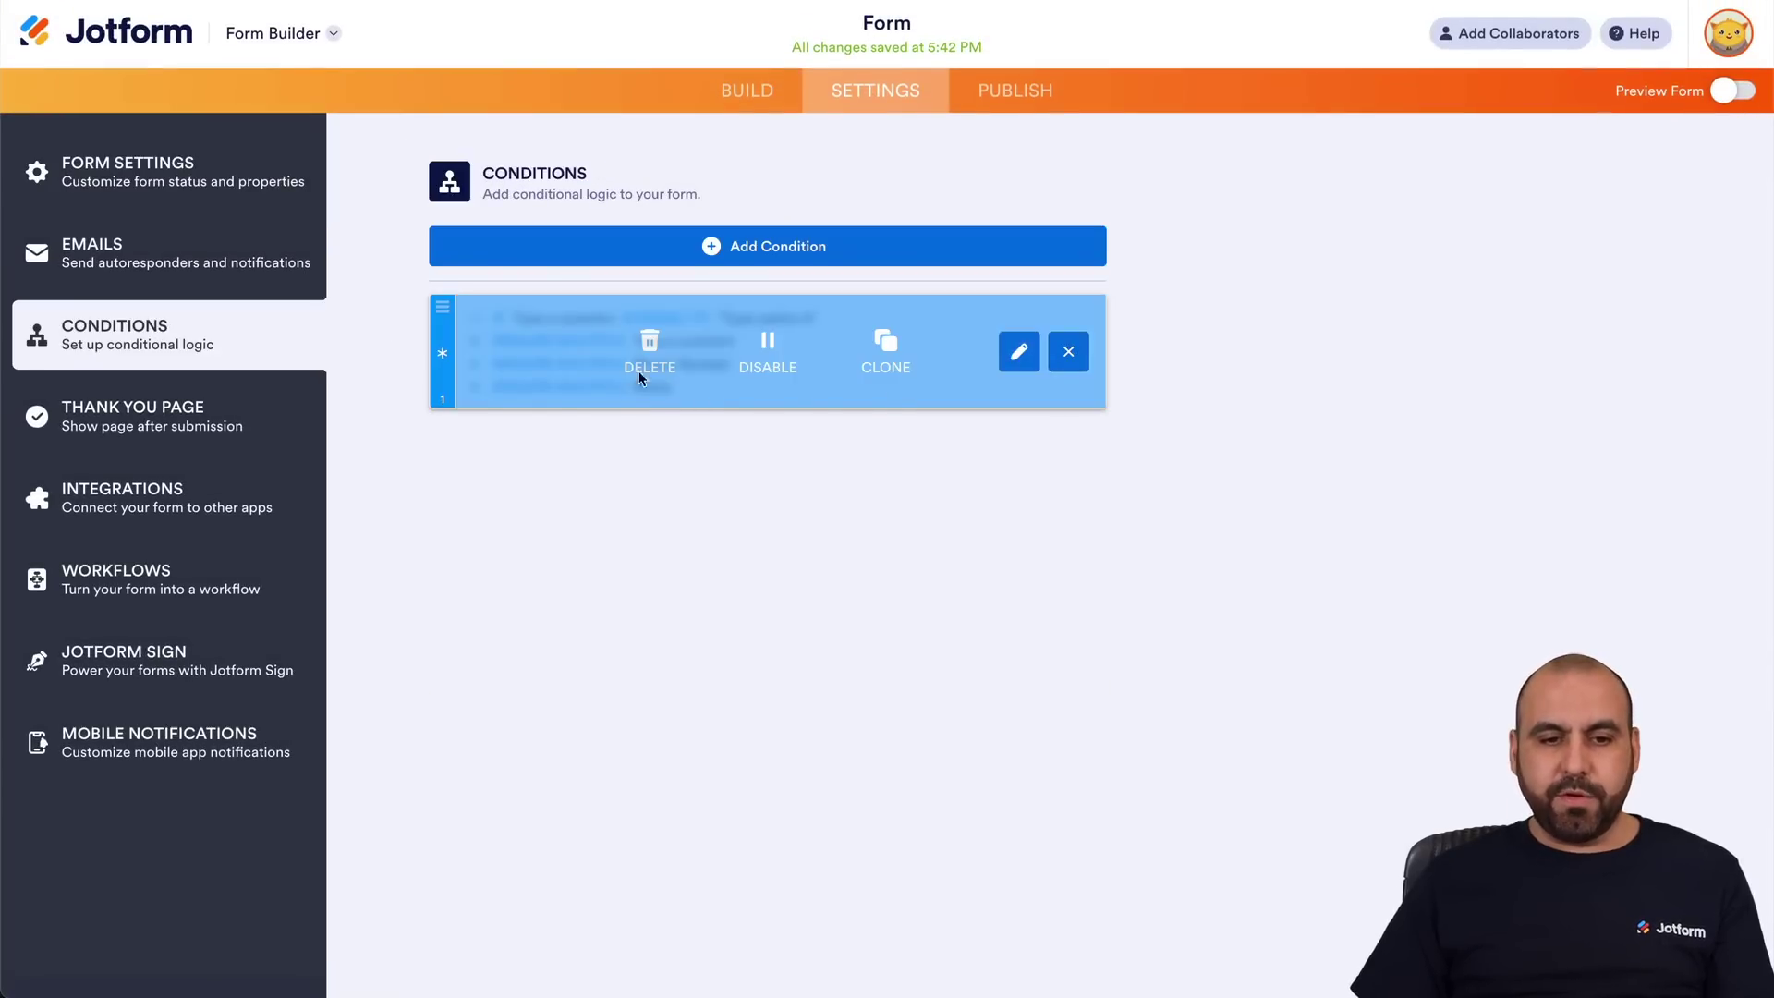
{"action": "left_click", "coordinate": [637, 365]}
{"action": "left_click", "coordinate": [717, 245]}
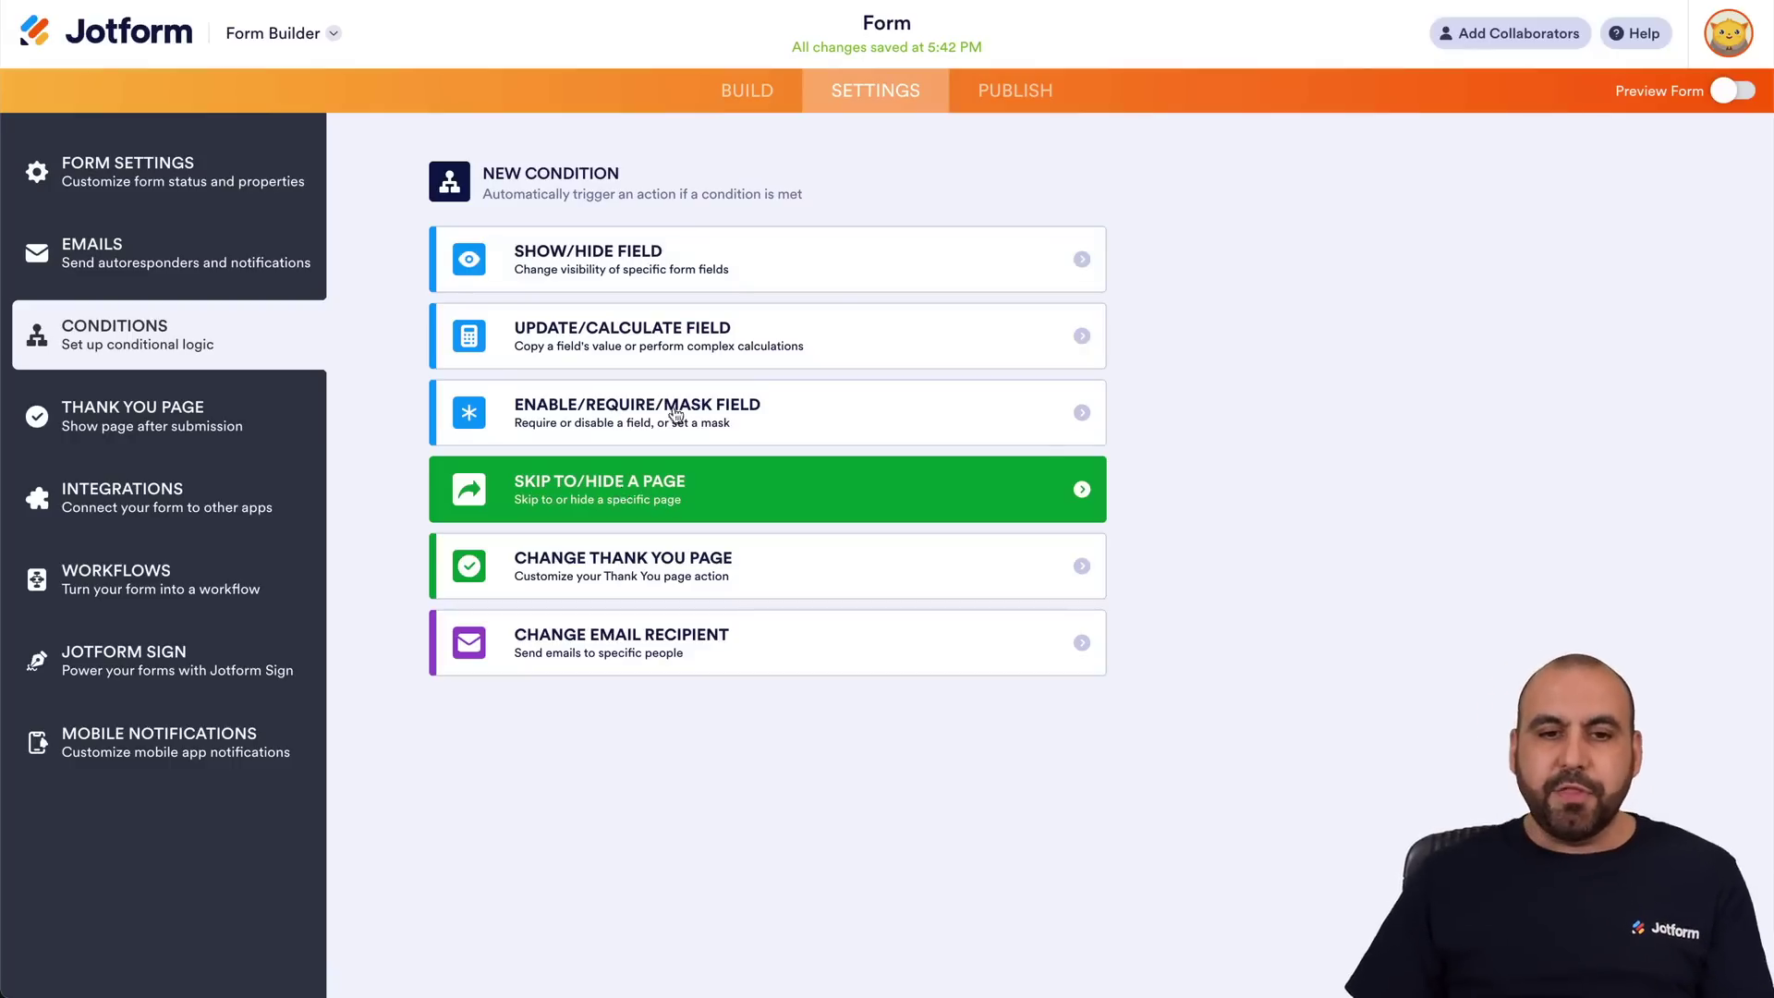
{"action": "left_click", "coordinate": [746, 90]}
Drag in one Page Break below Phone Number and another between Name and Email.
{"action": "scroll", "coordinate": [724, 519], "scroll_direction": "down", "scroll_amount": 3}
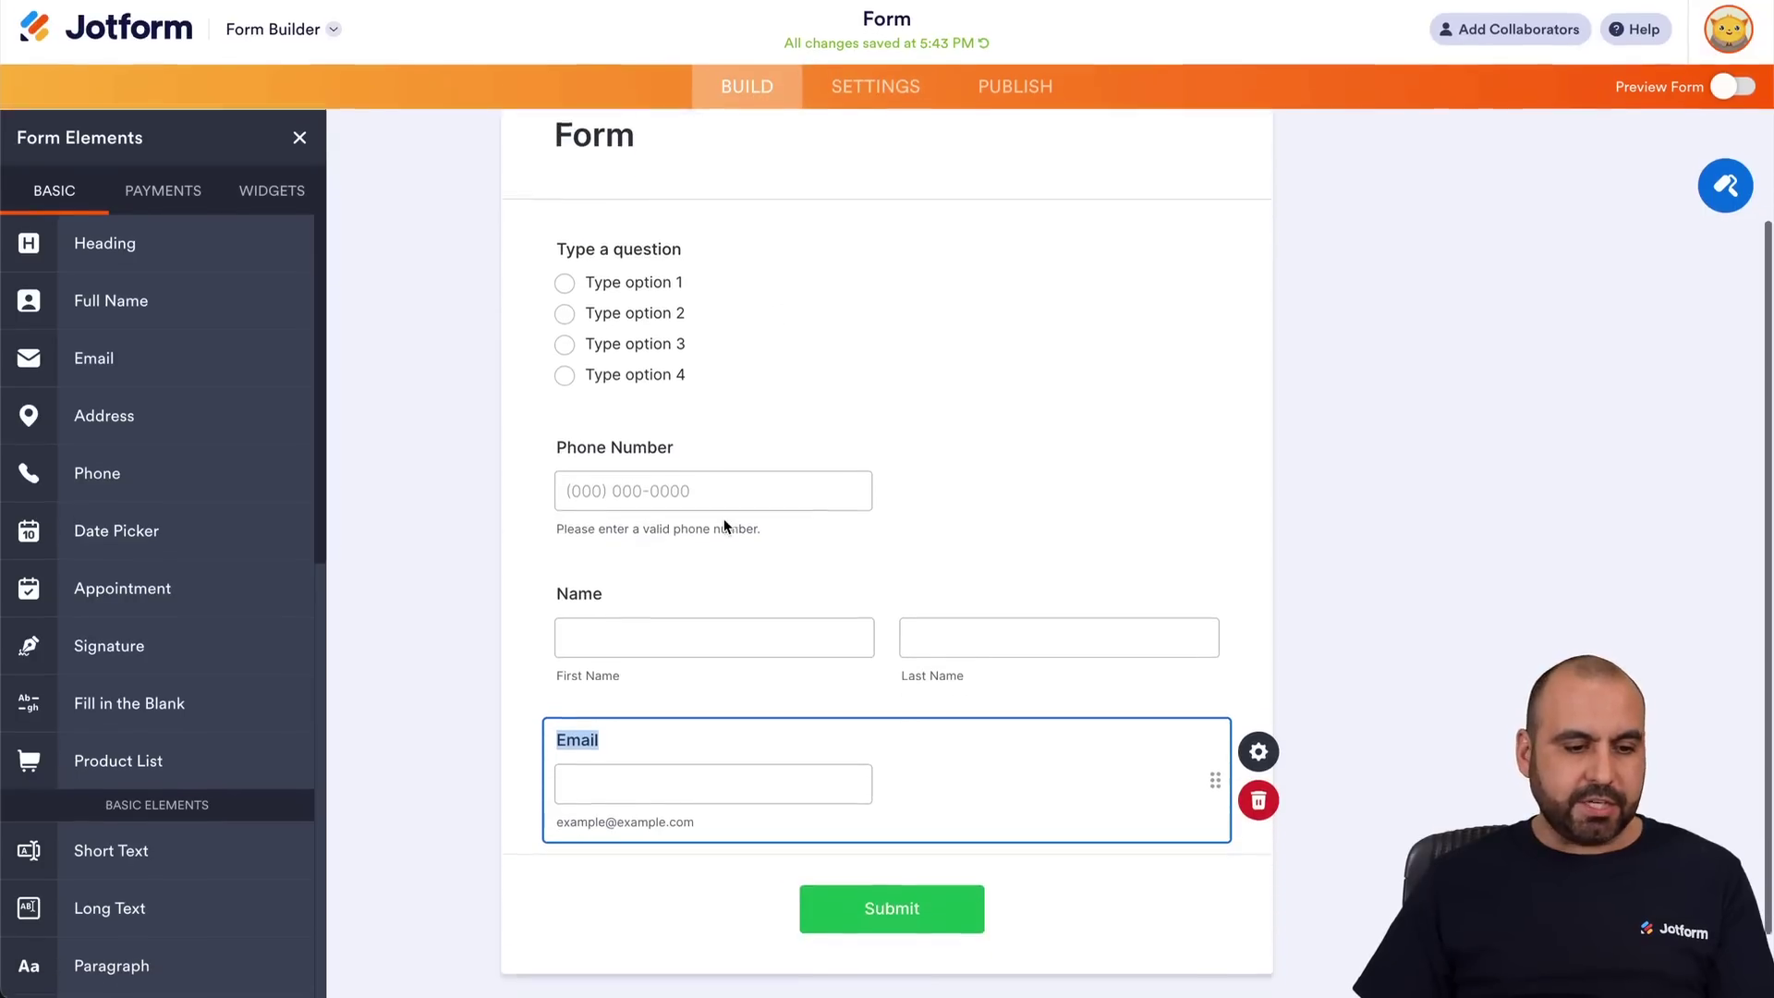
{"action": "scroll", "coordinate": [170, 729], "scroll_direction": "down", "scroll_amount": 8}
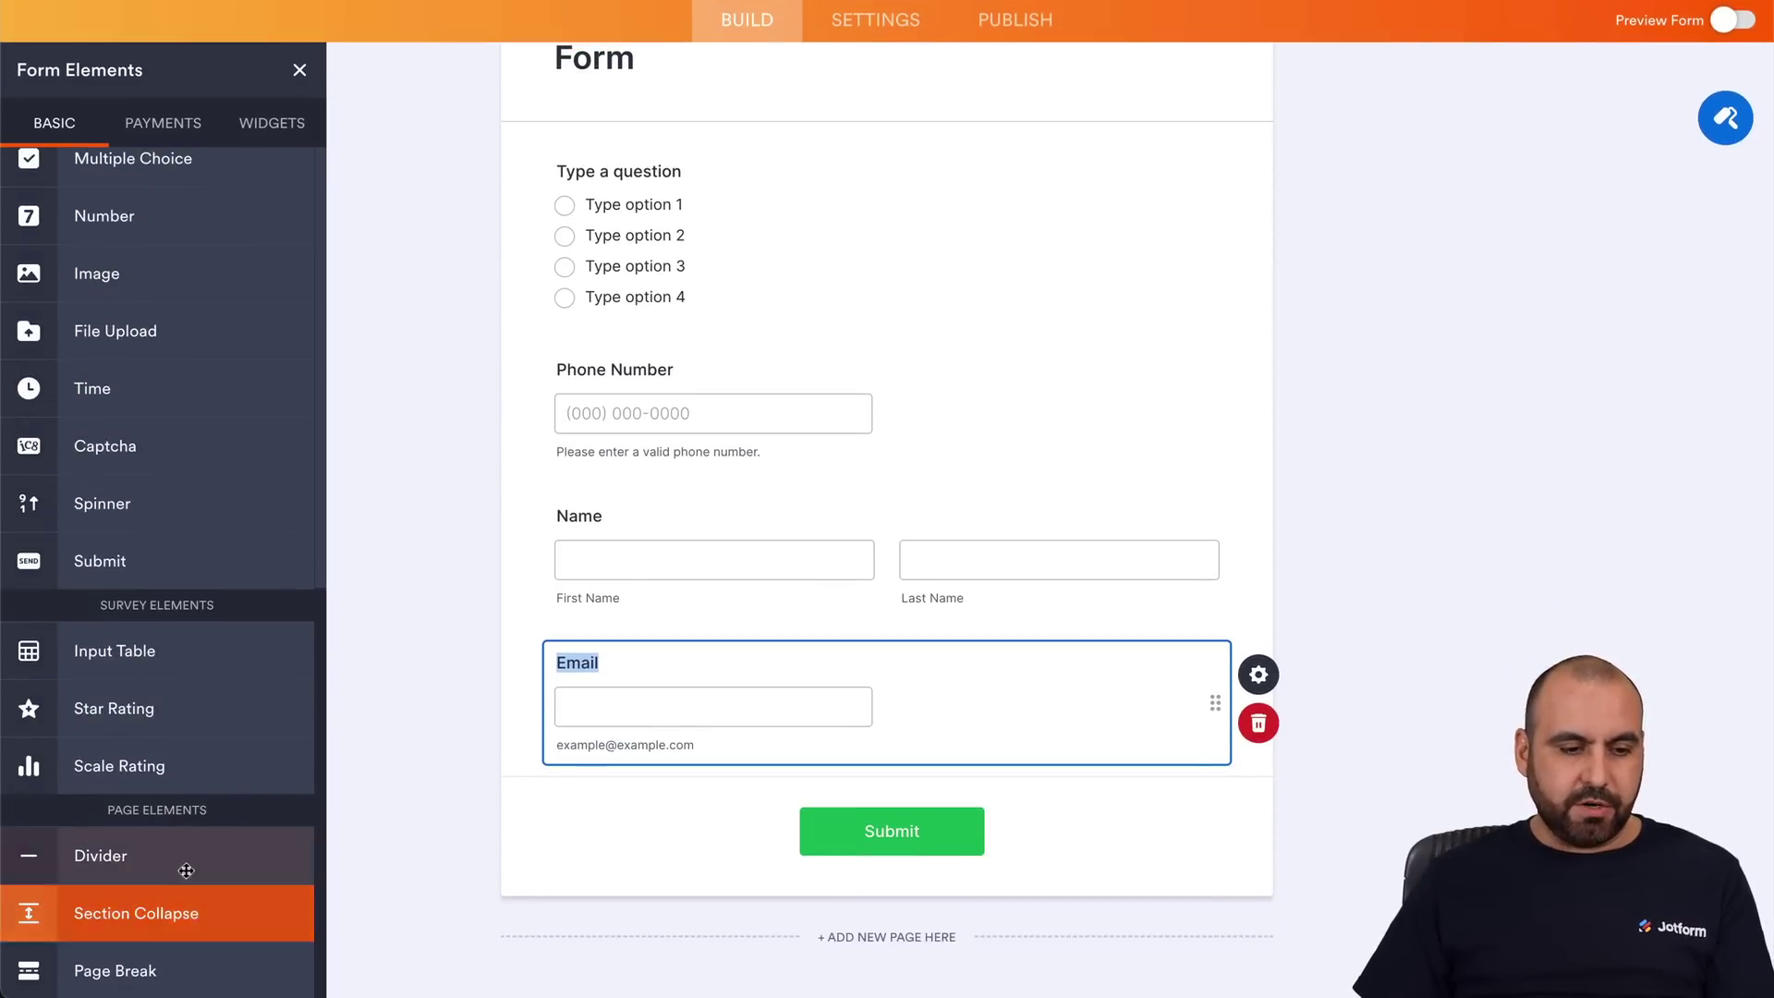
{"action": "left_click_drag", "start_coordinate": [159, 965], "coordinate": [780, 499]}
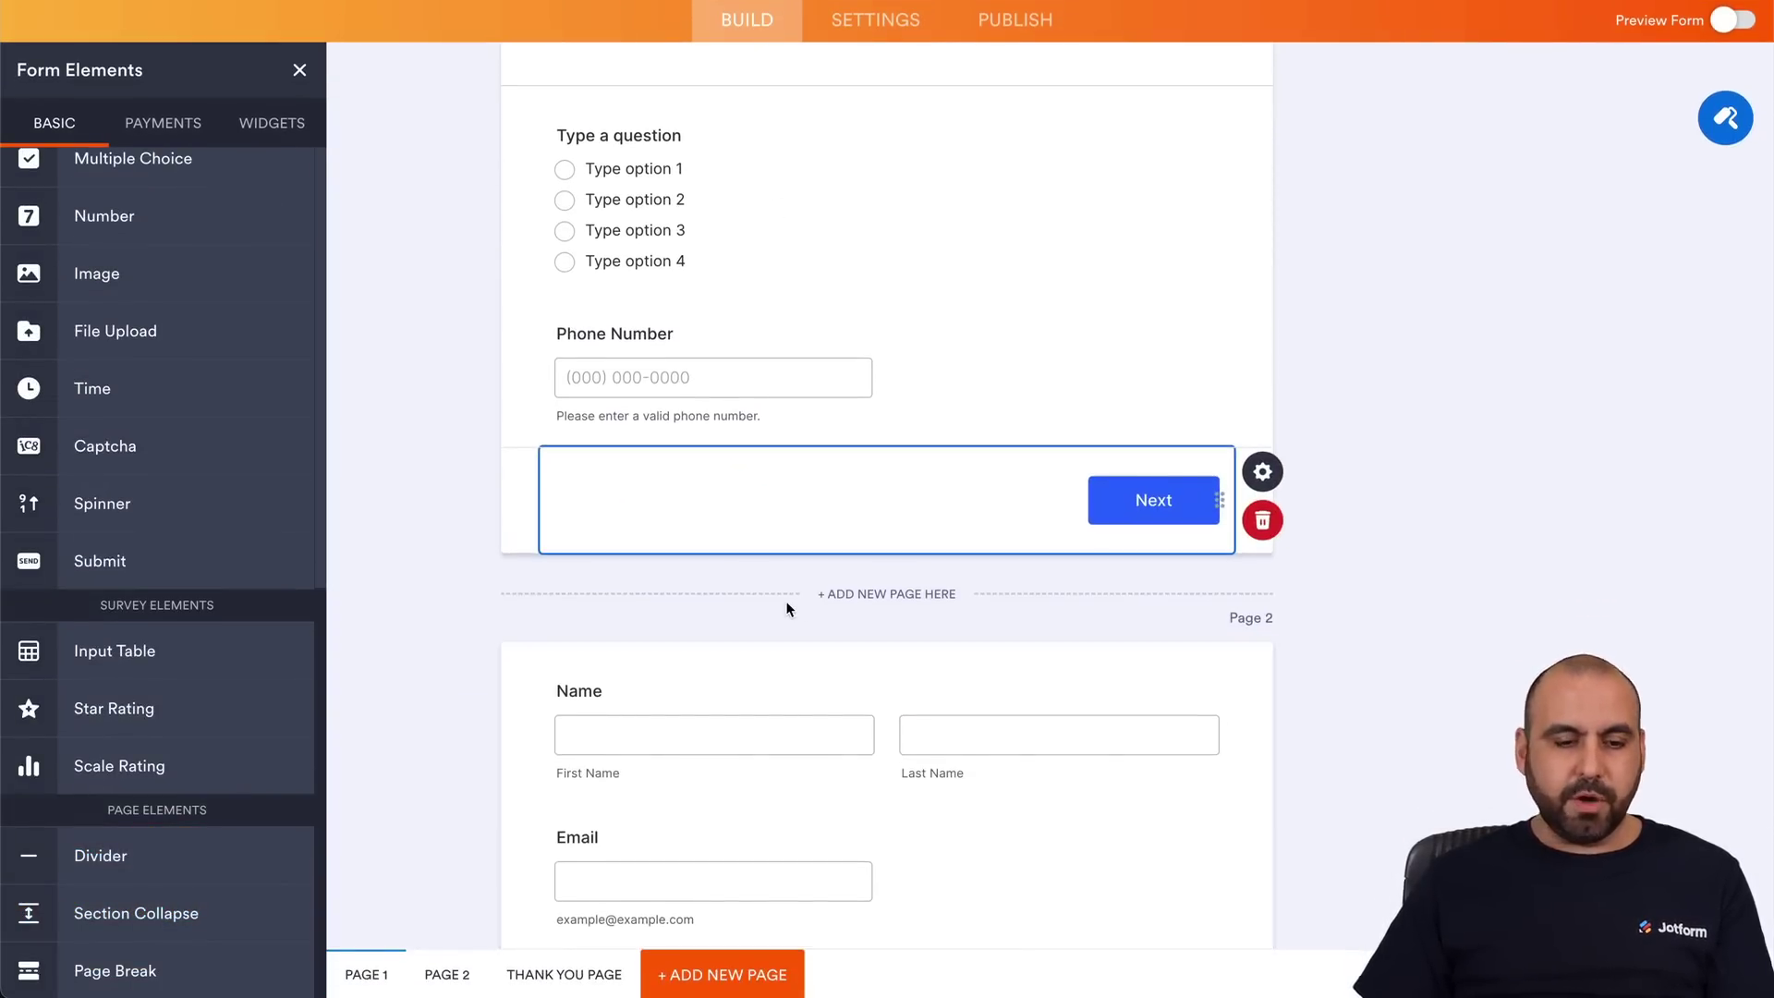
{"action": "left_click_drag", "start_coordinate": [116, 970], "coordinate": [772, 822]}
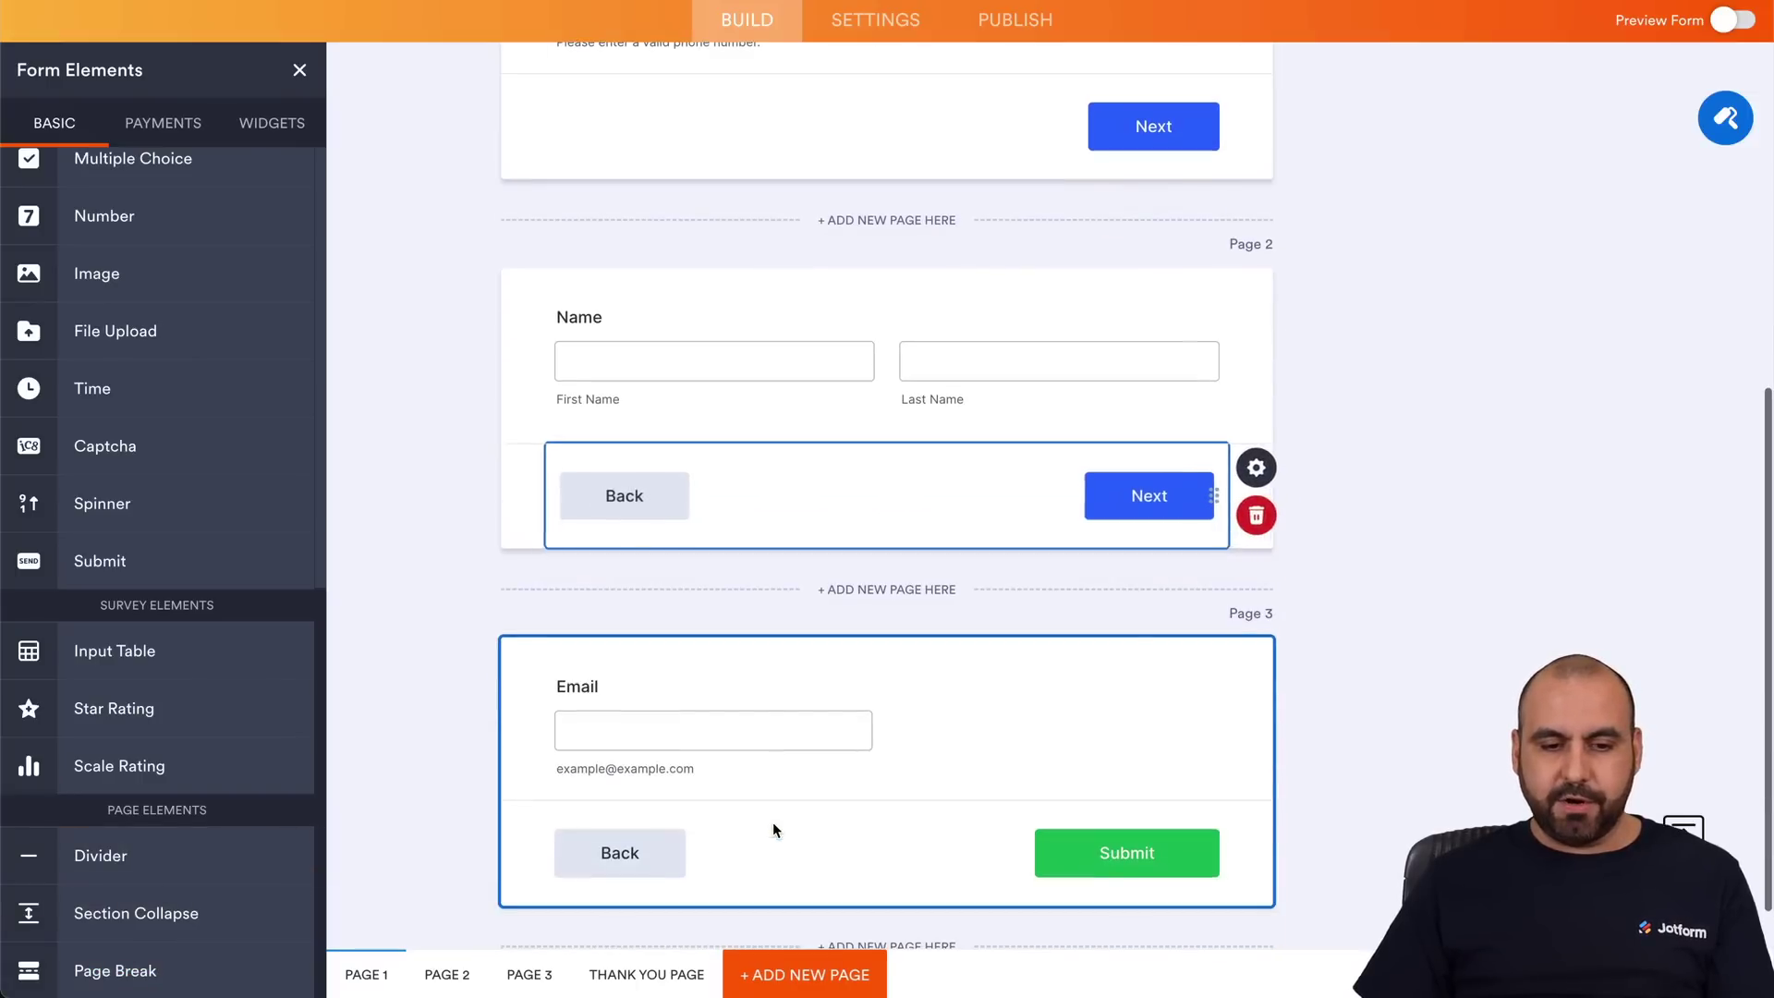
{"action": "scroll", "coordinate": [772, 822], "scroll_direction": "up", "scroll_amount": 10}
Start a Skip To/Hide a Page condition with IF Phone Number Is Filled.
{"action": "left_click", "coordinate": [919, 85]}
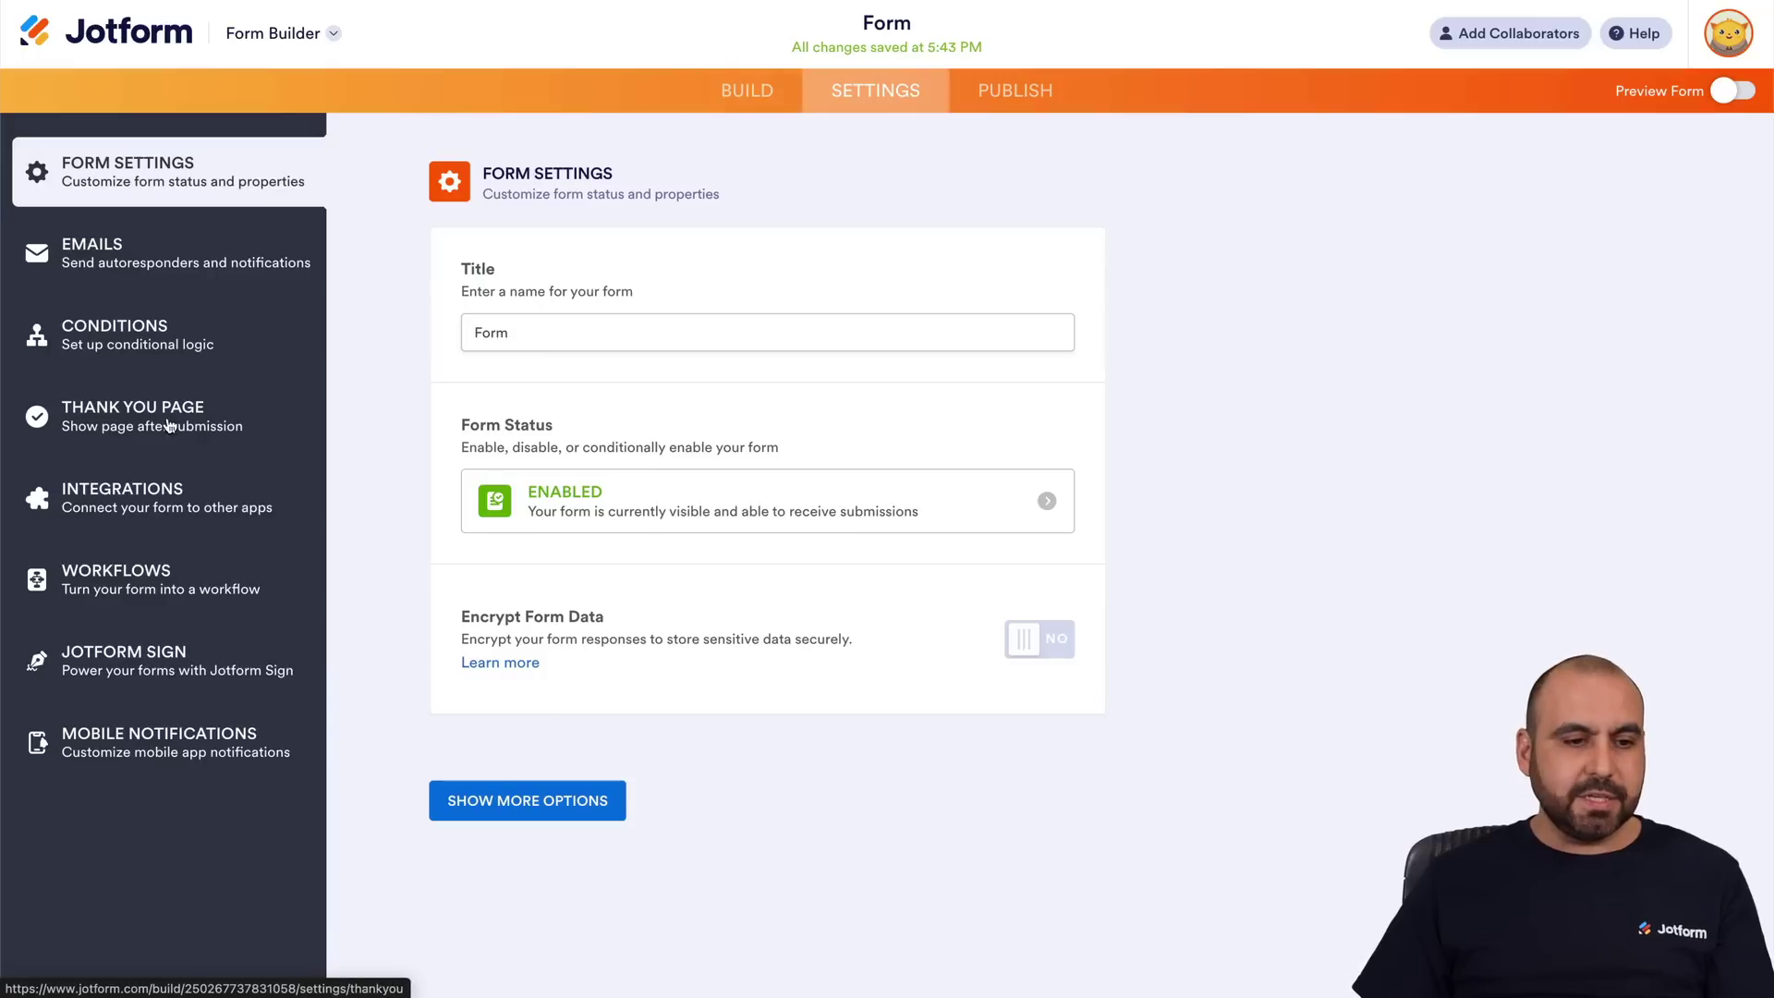
{"action": "left_click", "coordinate": [115, 333]}
{"action": "left_click", "coordinate": [800, 501]}
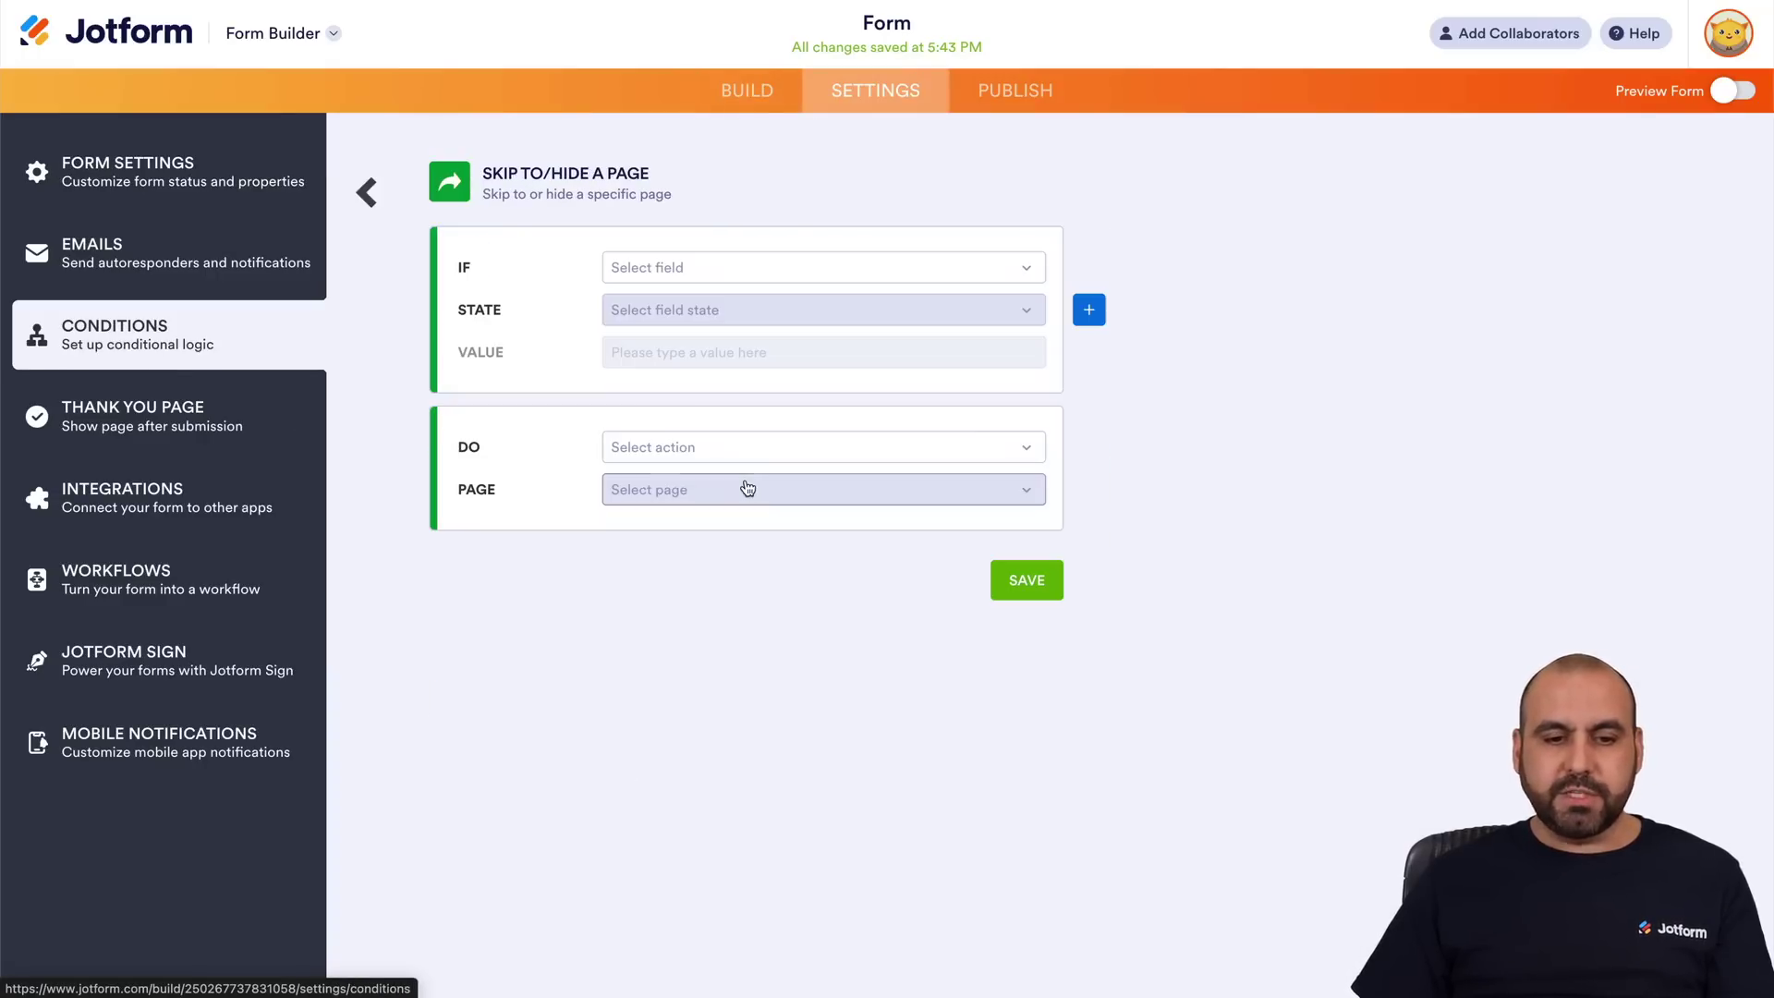
{"action": "left_click", "coordinate": [752, 269]}
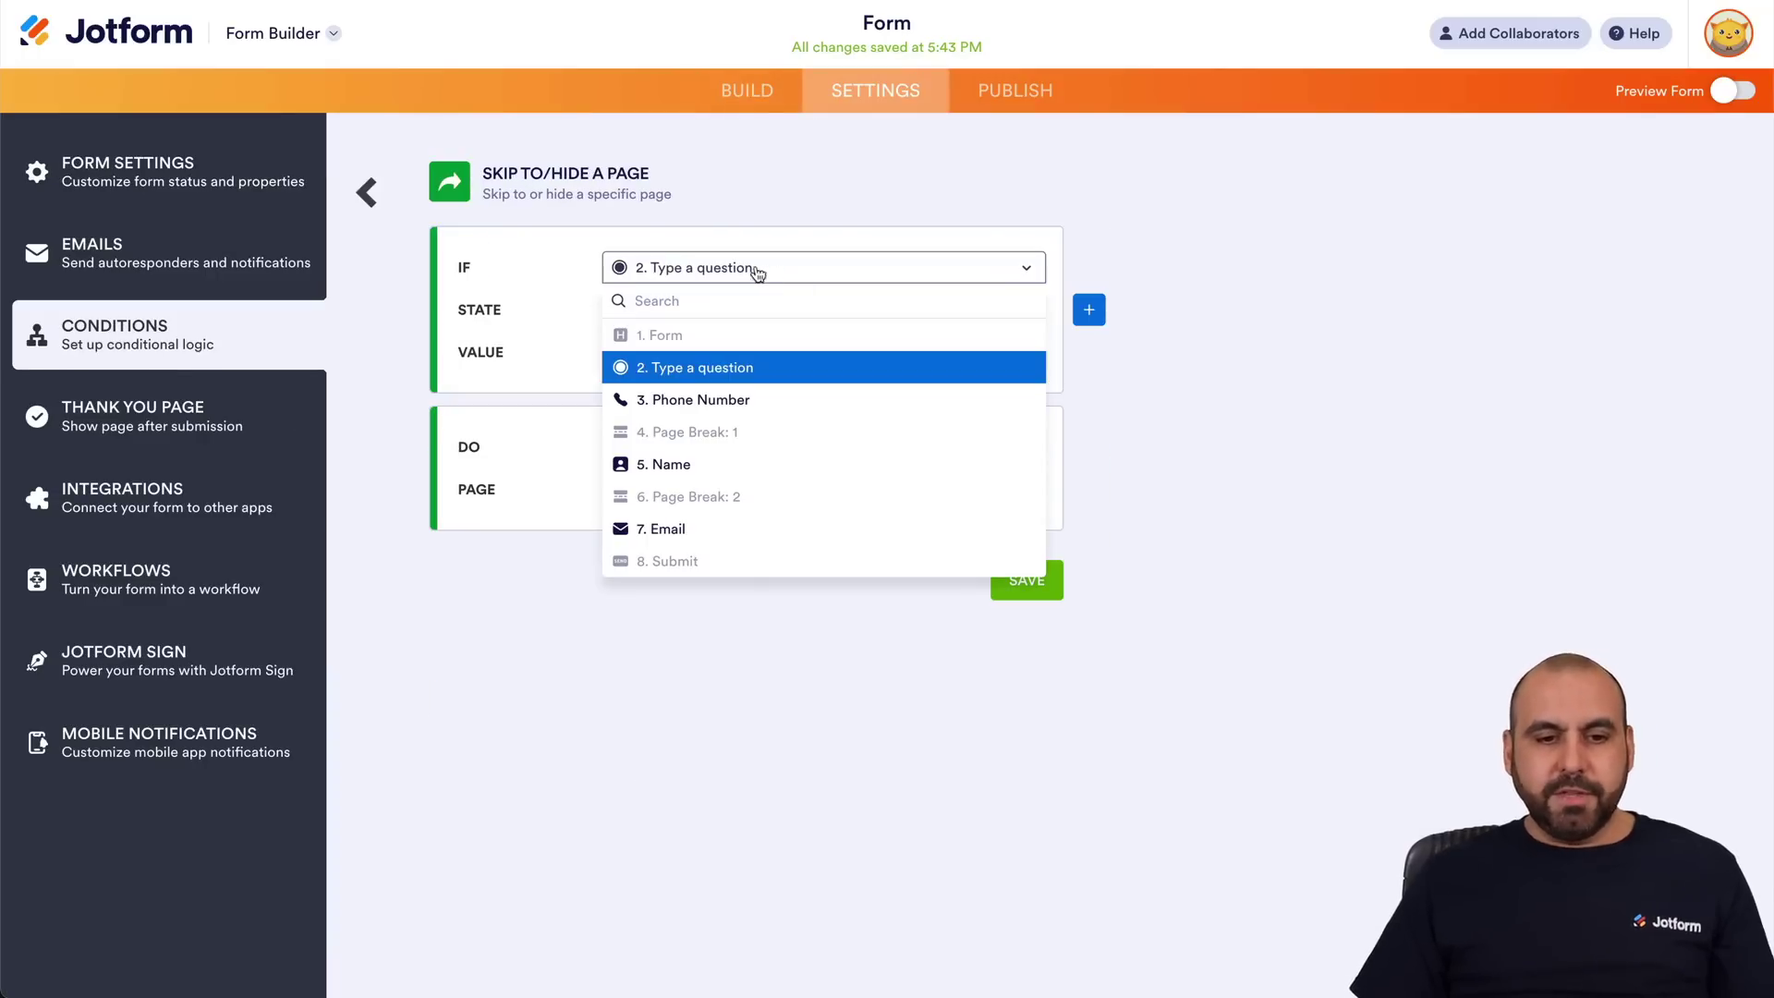
{"action": "left_click", "coordinate": [707, 400]}
{"action": "left_click", "coordinate": [682, 323]}
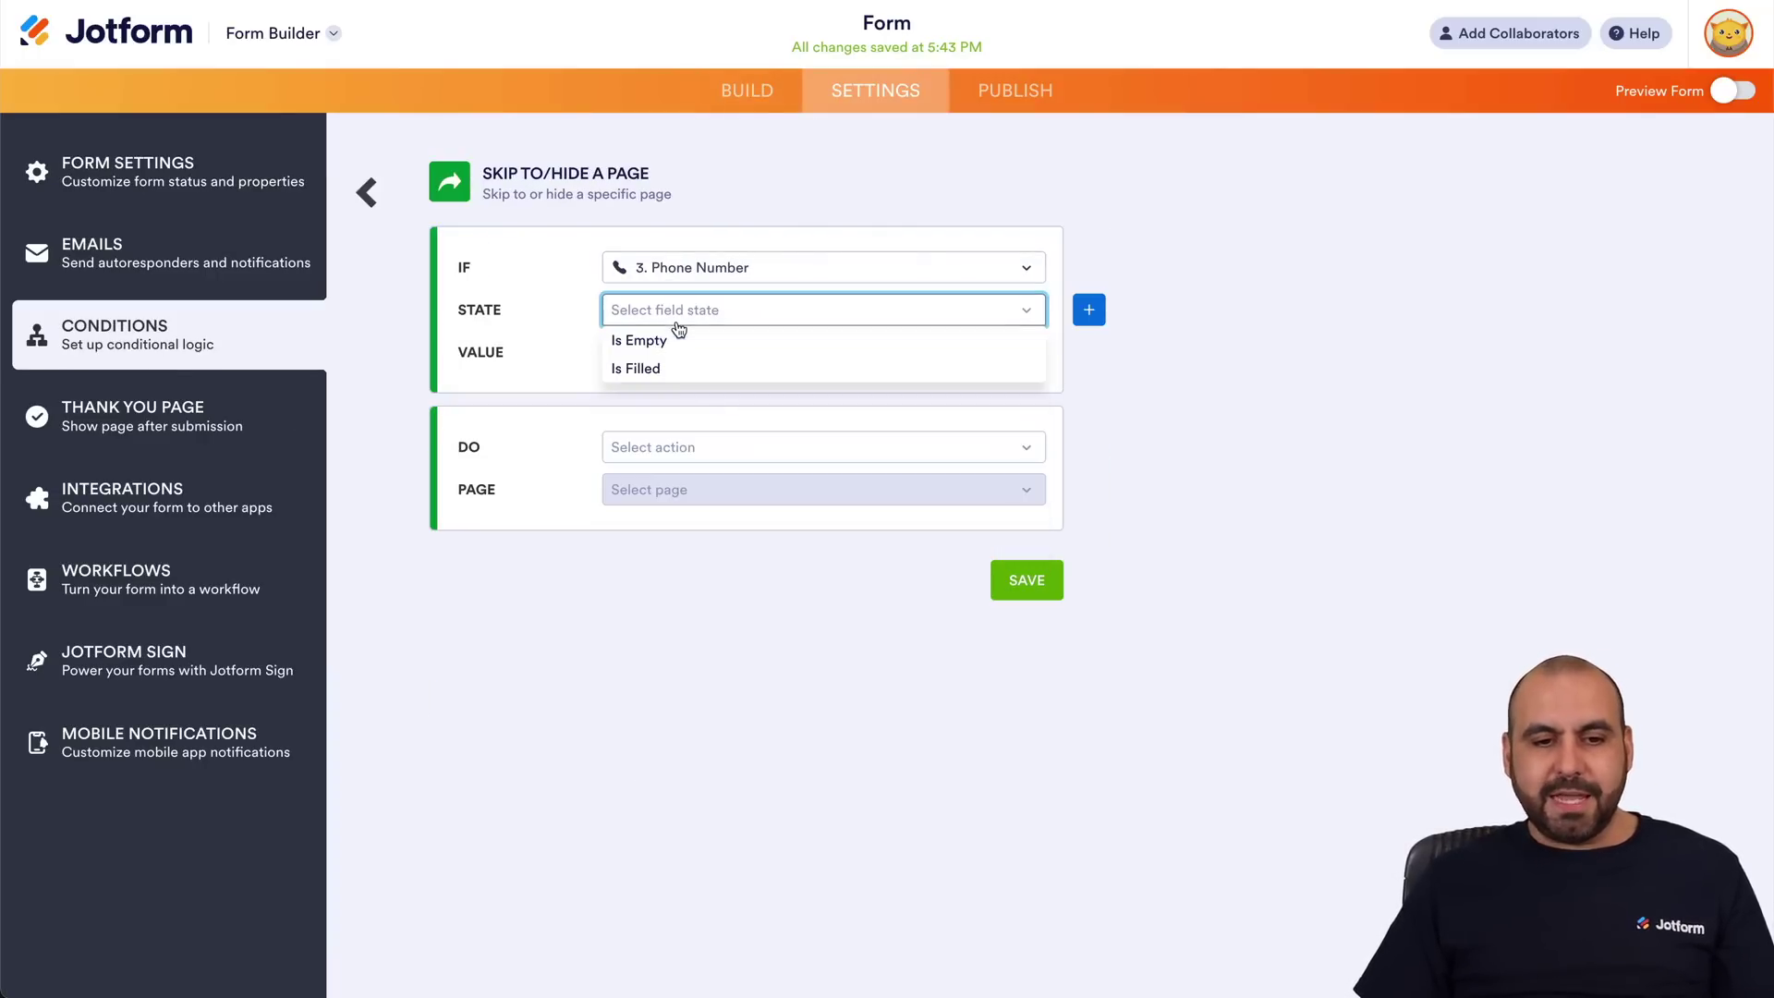
{"action": "left_click", "coordinate": [681, 367]}
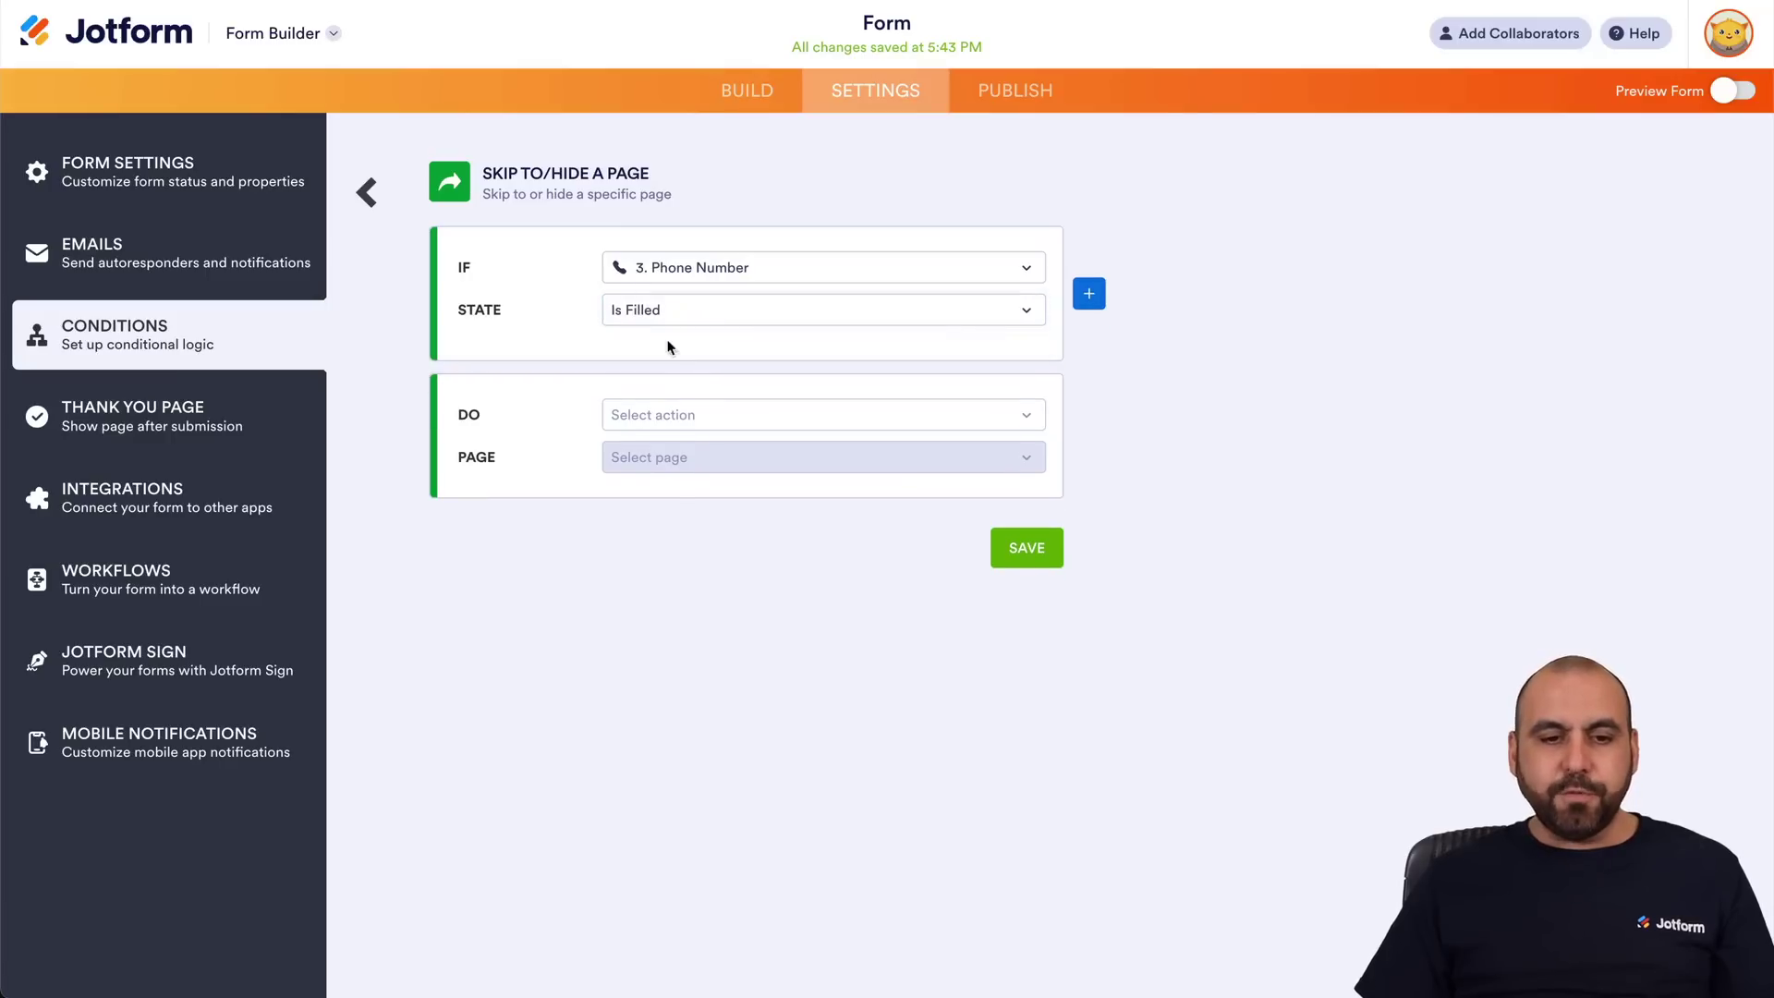
Set the action to Skip to Page 3: Last Page and save the rule.
{"action": "left_click", "coordinate": [723, 416]}
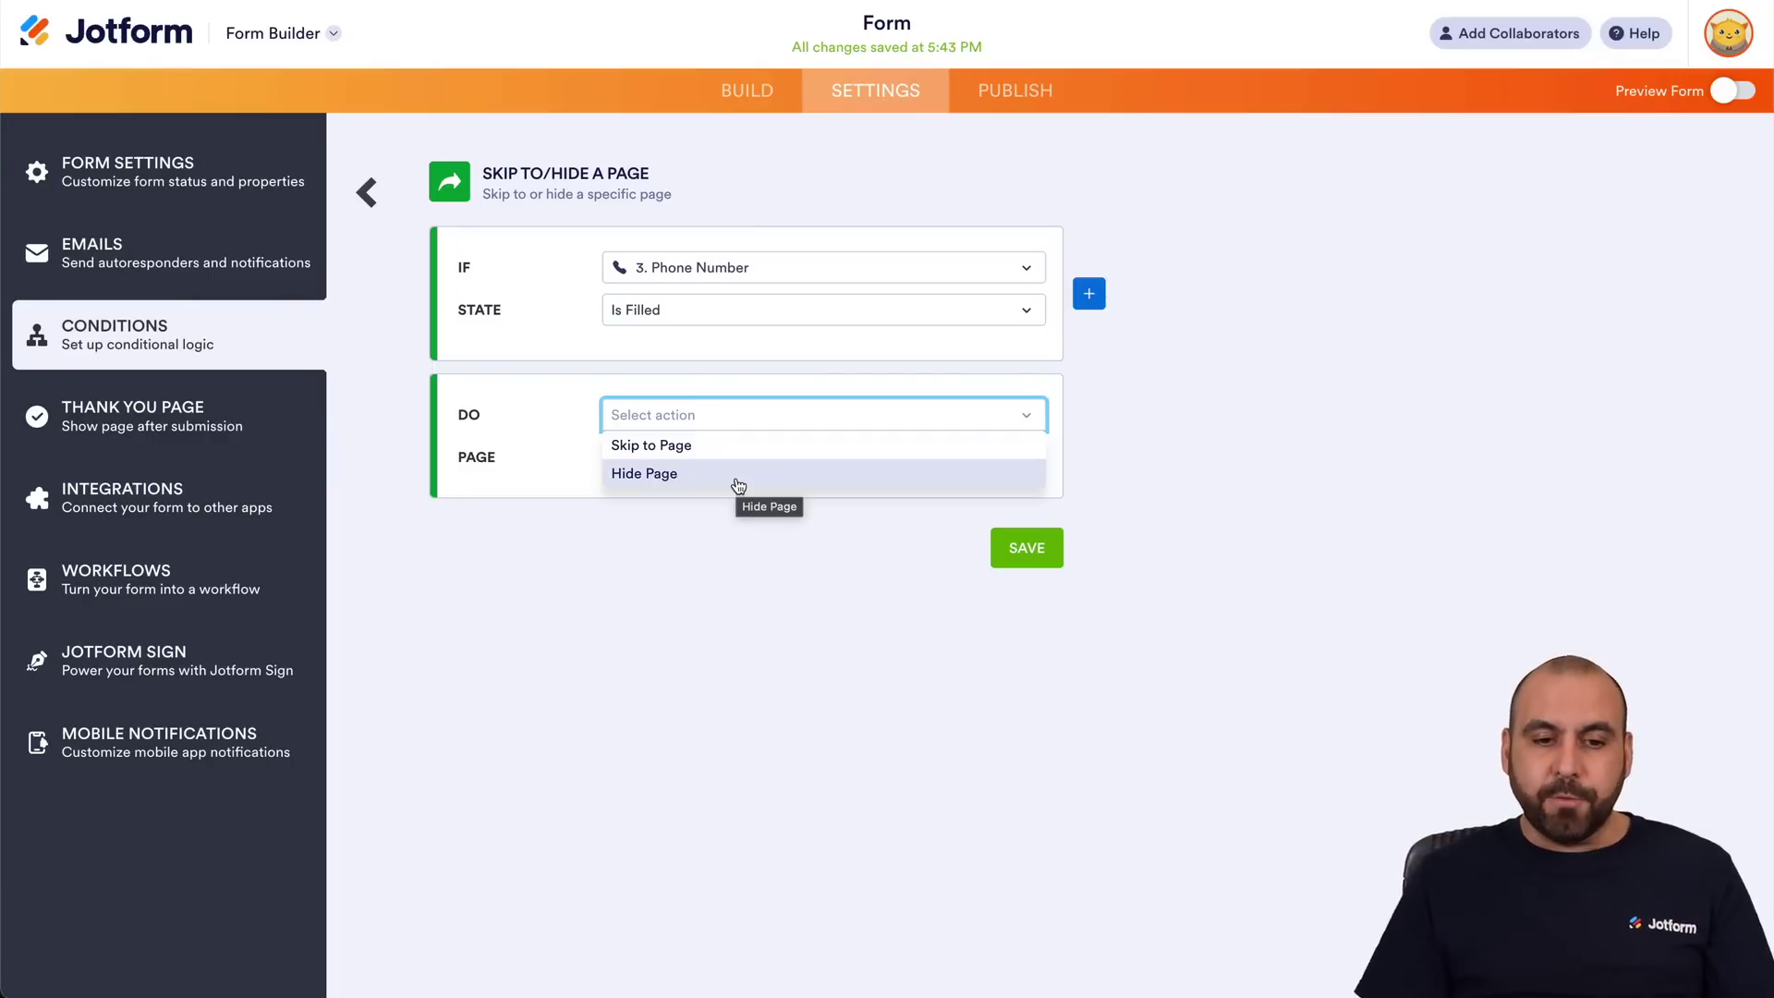
{"action": "left_click", "coordinate": [677, 447]}
{"action": "left_click", "coordinate": [693, 456]}
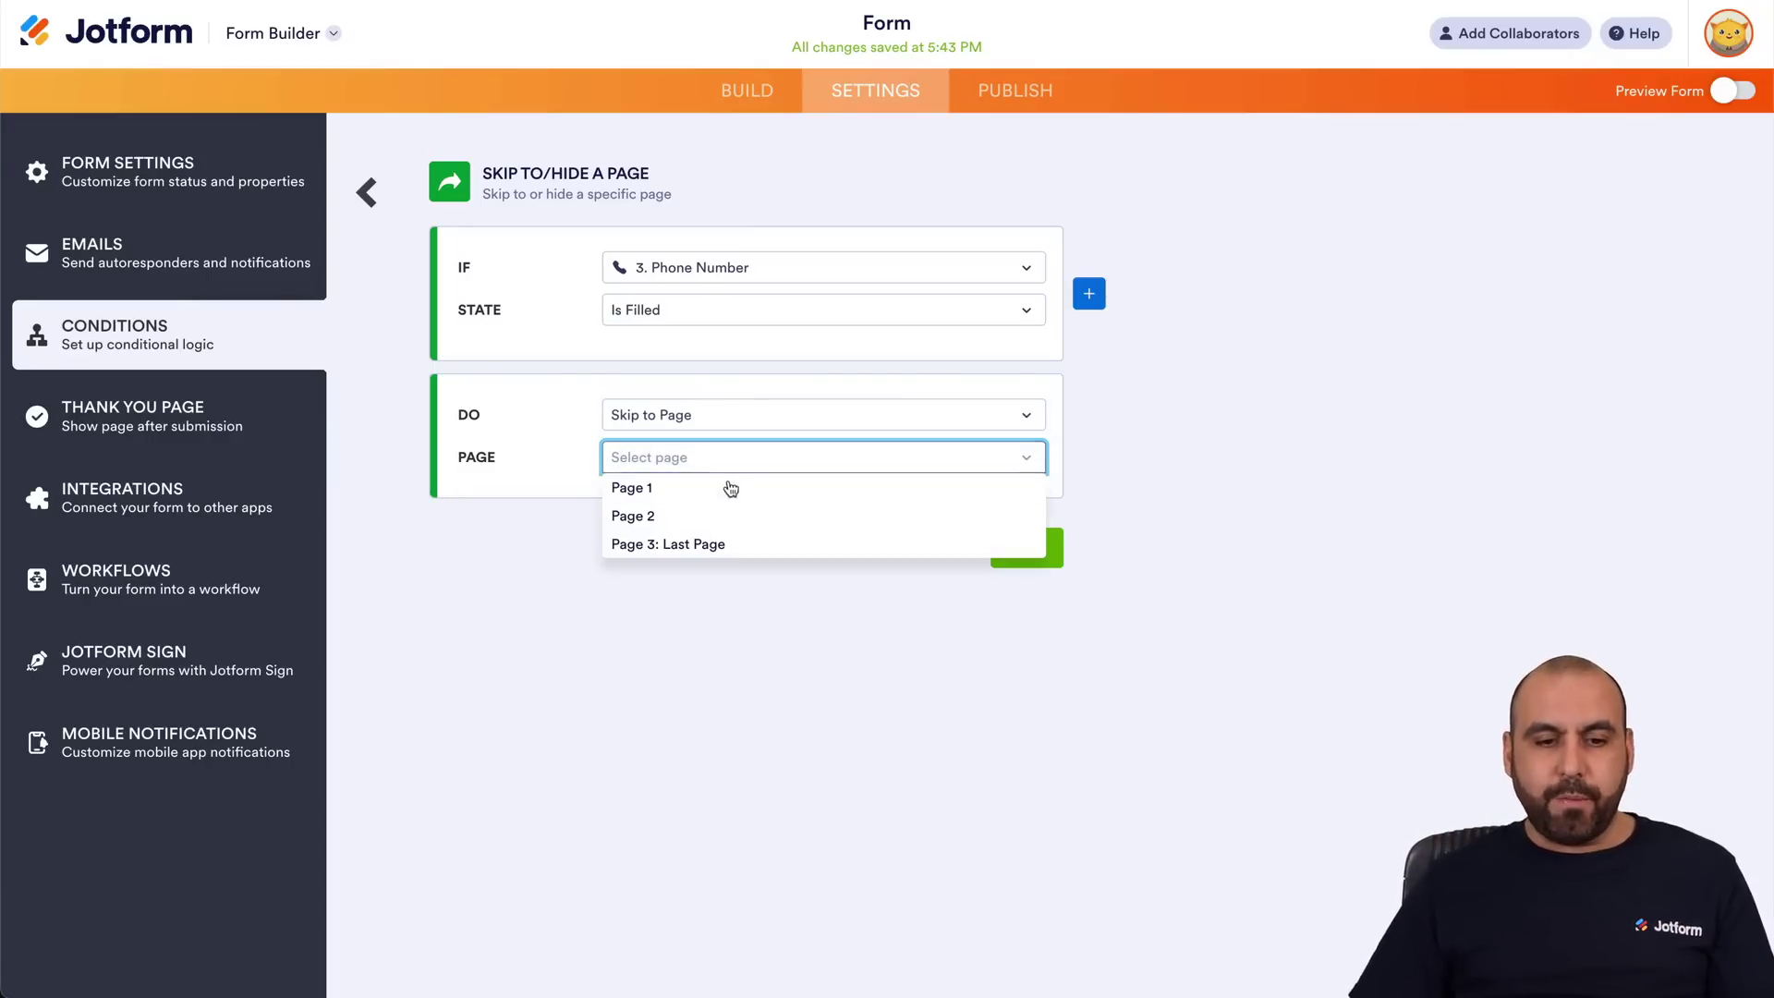
{"action": "left_click", "coordinate": [744, 545]}
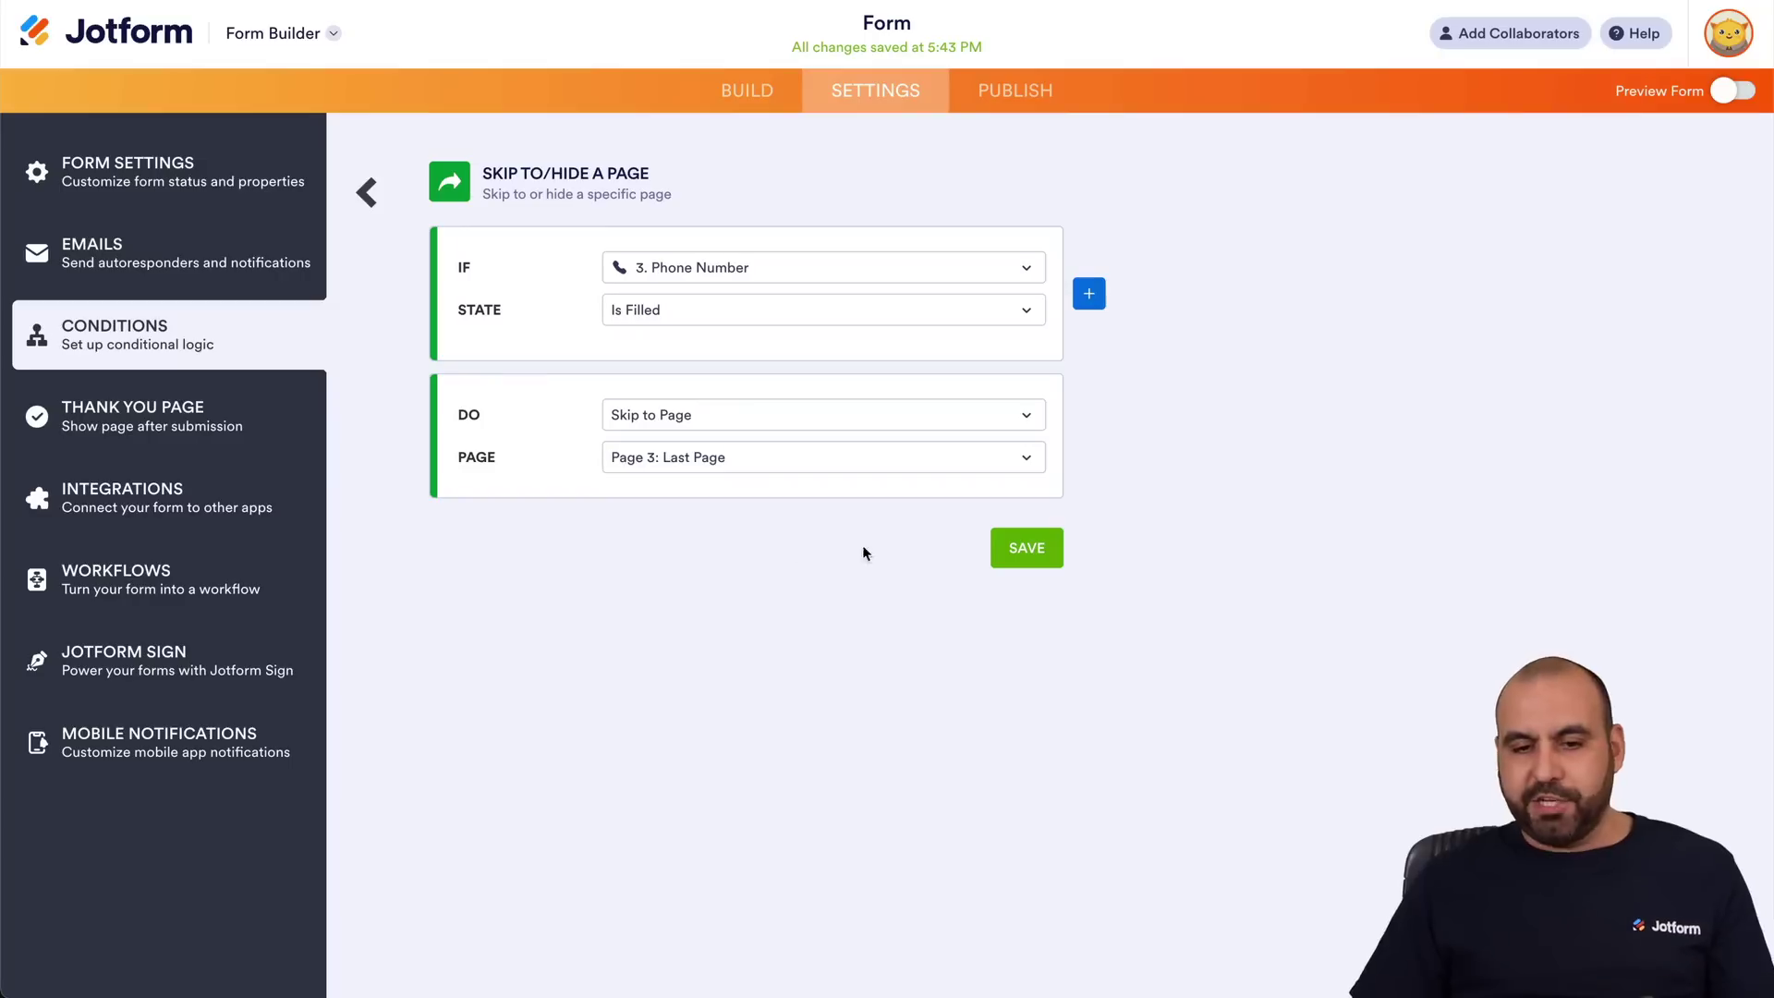
{"action": "left_click", "coordinate": [1022, 550]}
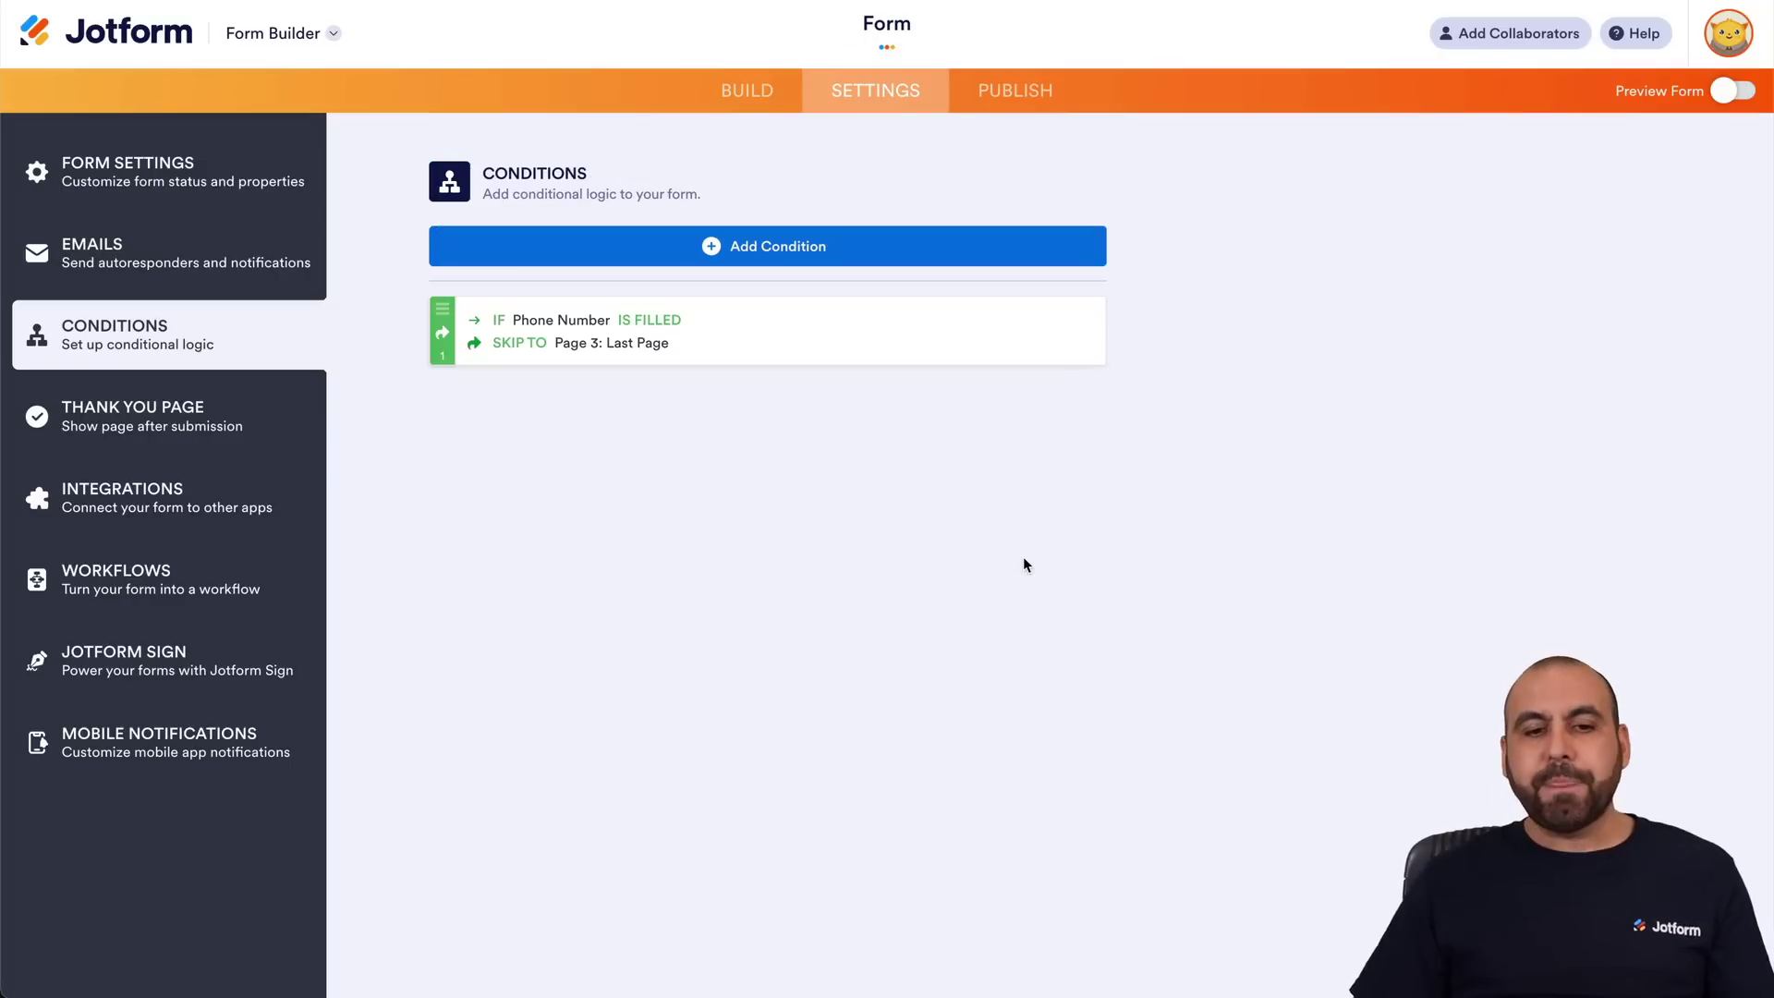
Preview the form, choose Type option 1, and advance without entering a phone number.
{"action": "left_click", "coordinate": [1744, 91]}
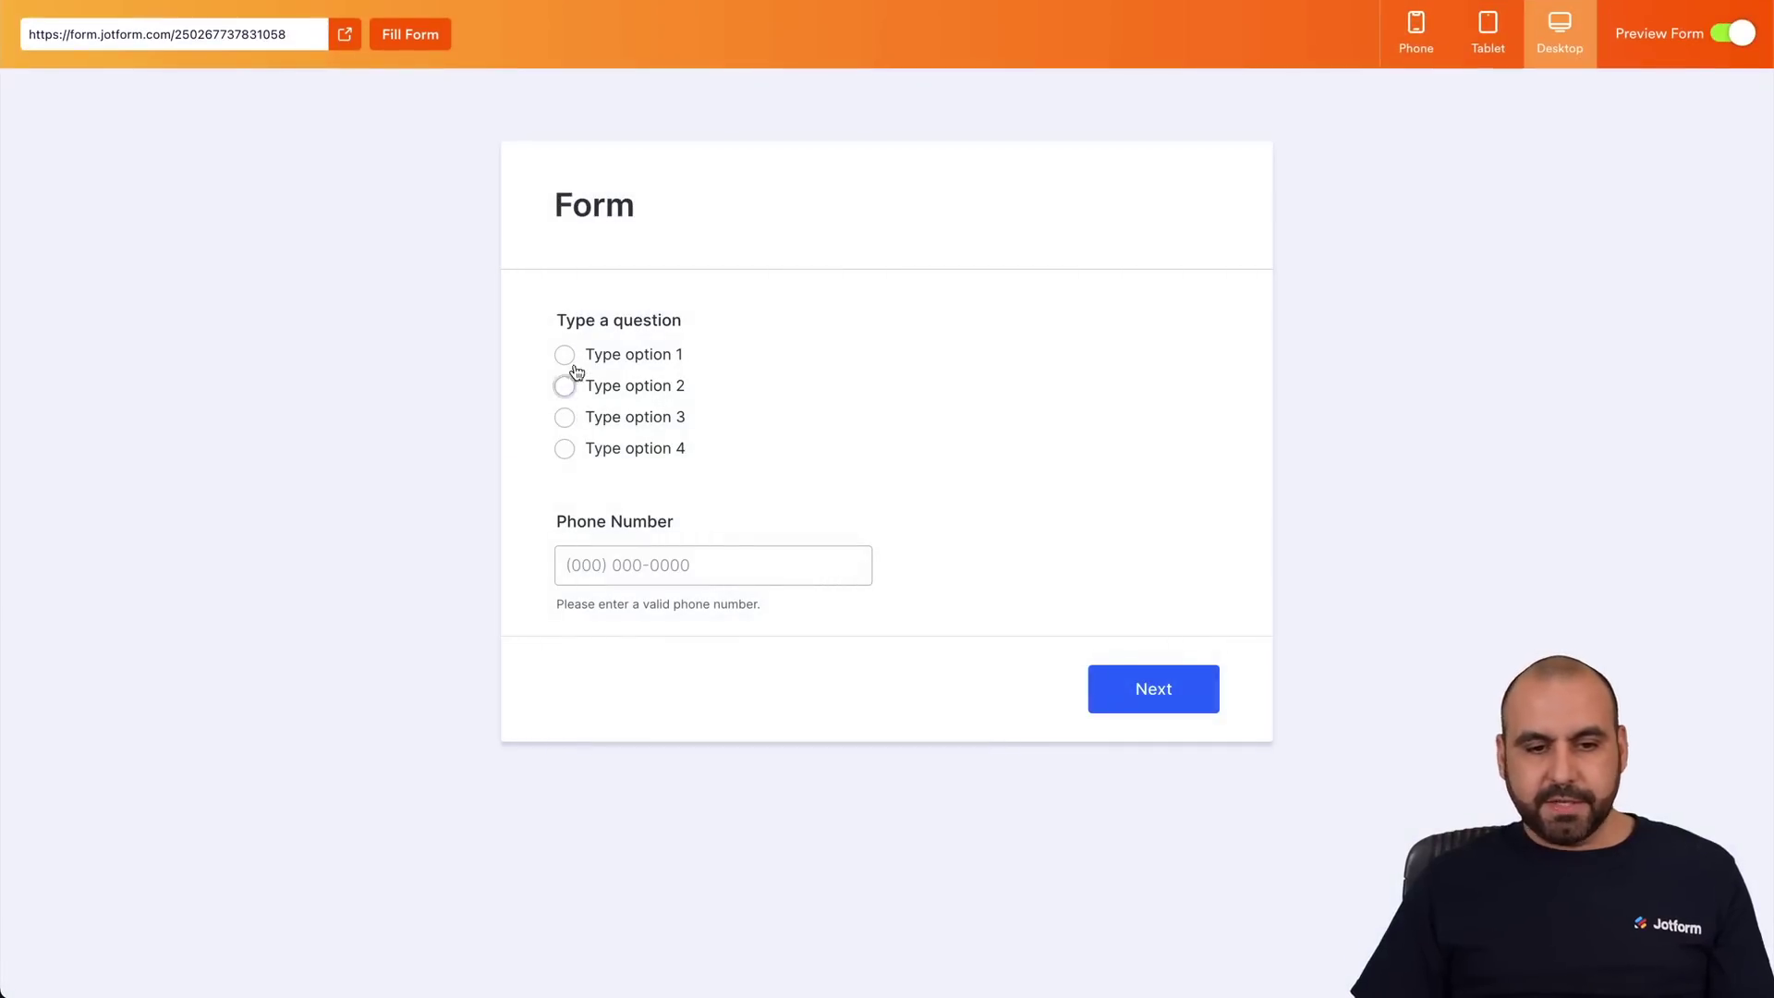
{"action": "left_click", "coordinate": [633, 360]}
{"action": "left_click", "coordinate": [637, 388]}
{"action": "left_click", "coordinate": [641, 418]}
{"action": "left_click", "coordinate": [641, 449]}
{"action": "left_click", "coordinate": [643, 360]}
{"action": "left_click", "coordinate": [681, 563]}
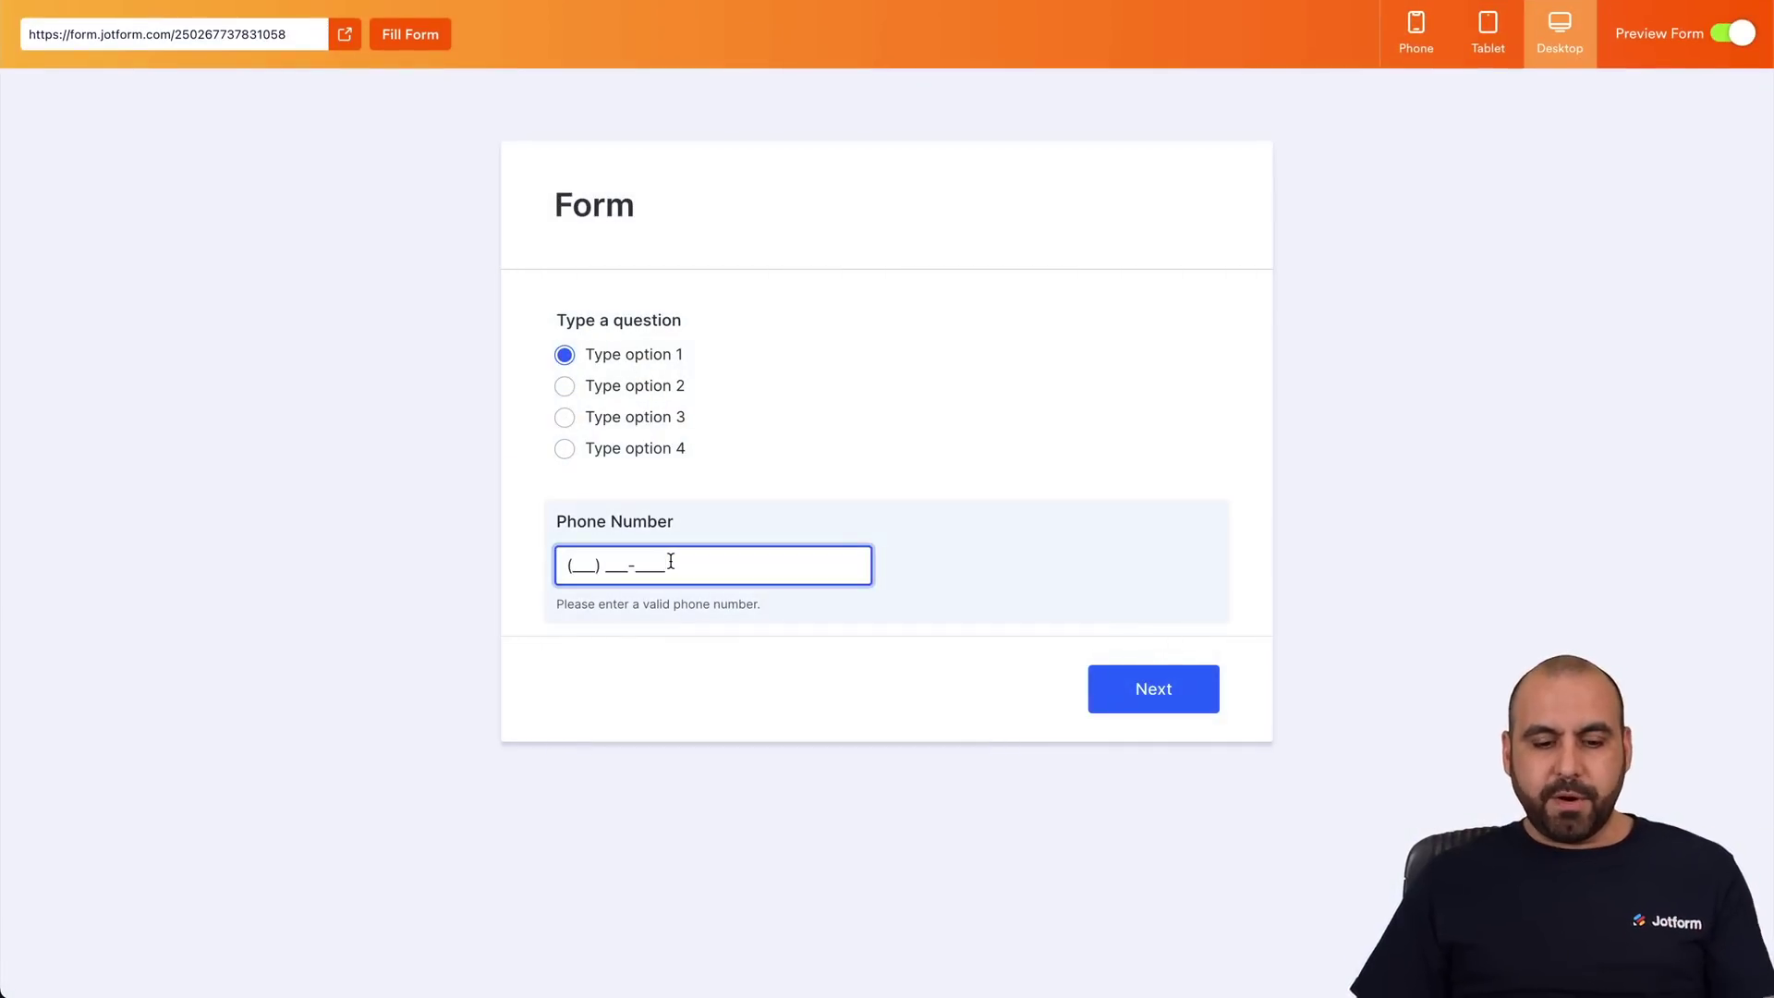
{"action": "left_click", "coordinate": [1200, 707]}
{"action": "left_click", "coordinate": [627, 354]}
{"action": "left_click", "coordinate": [646, 565]}
{"action": "type", "text": "123"}
{"action": "type", "text": "4567890"}
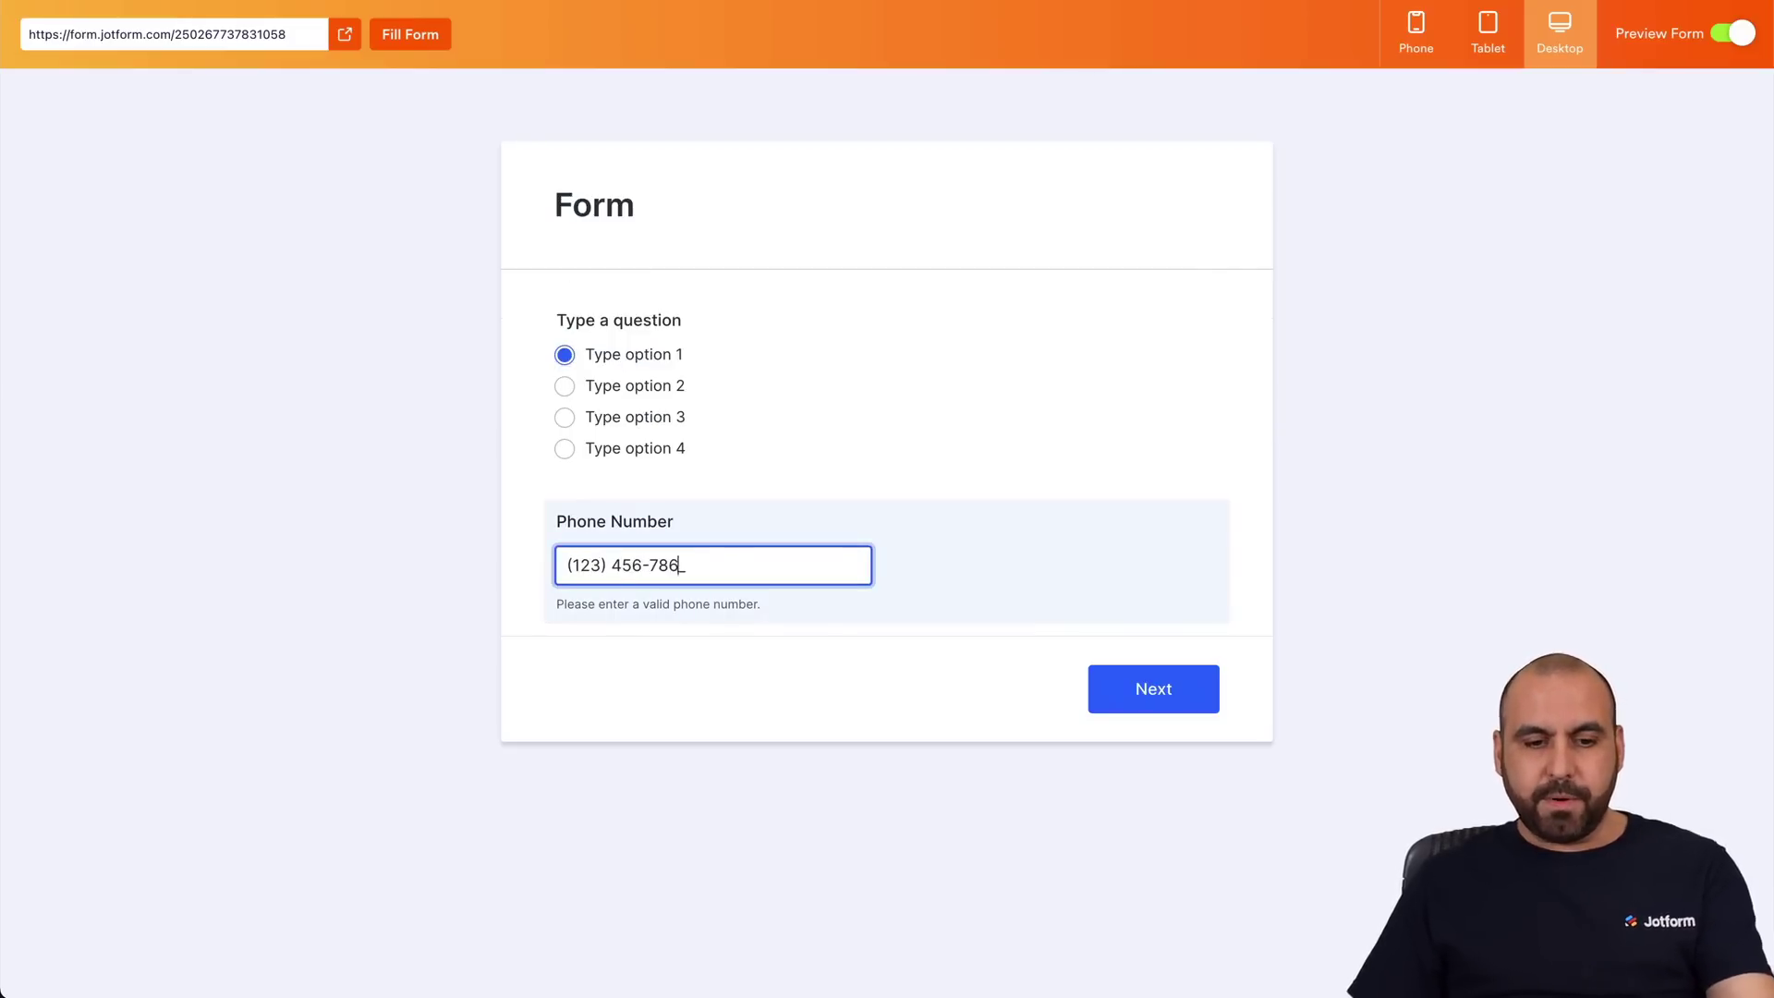
{"action": "left_click", "coordinate": [1143, 691]}
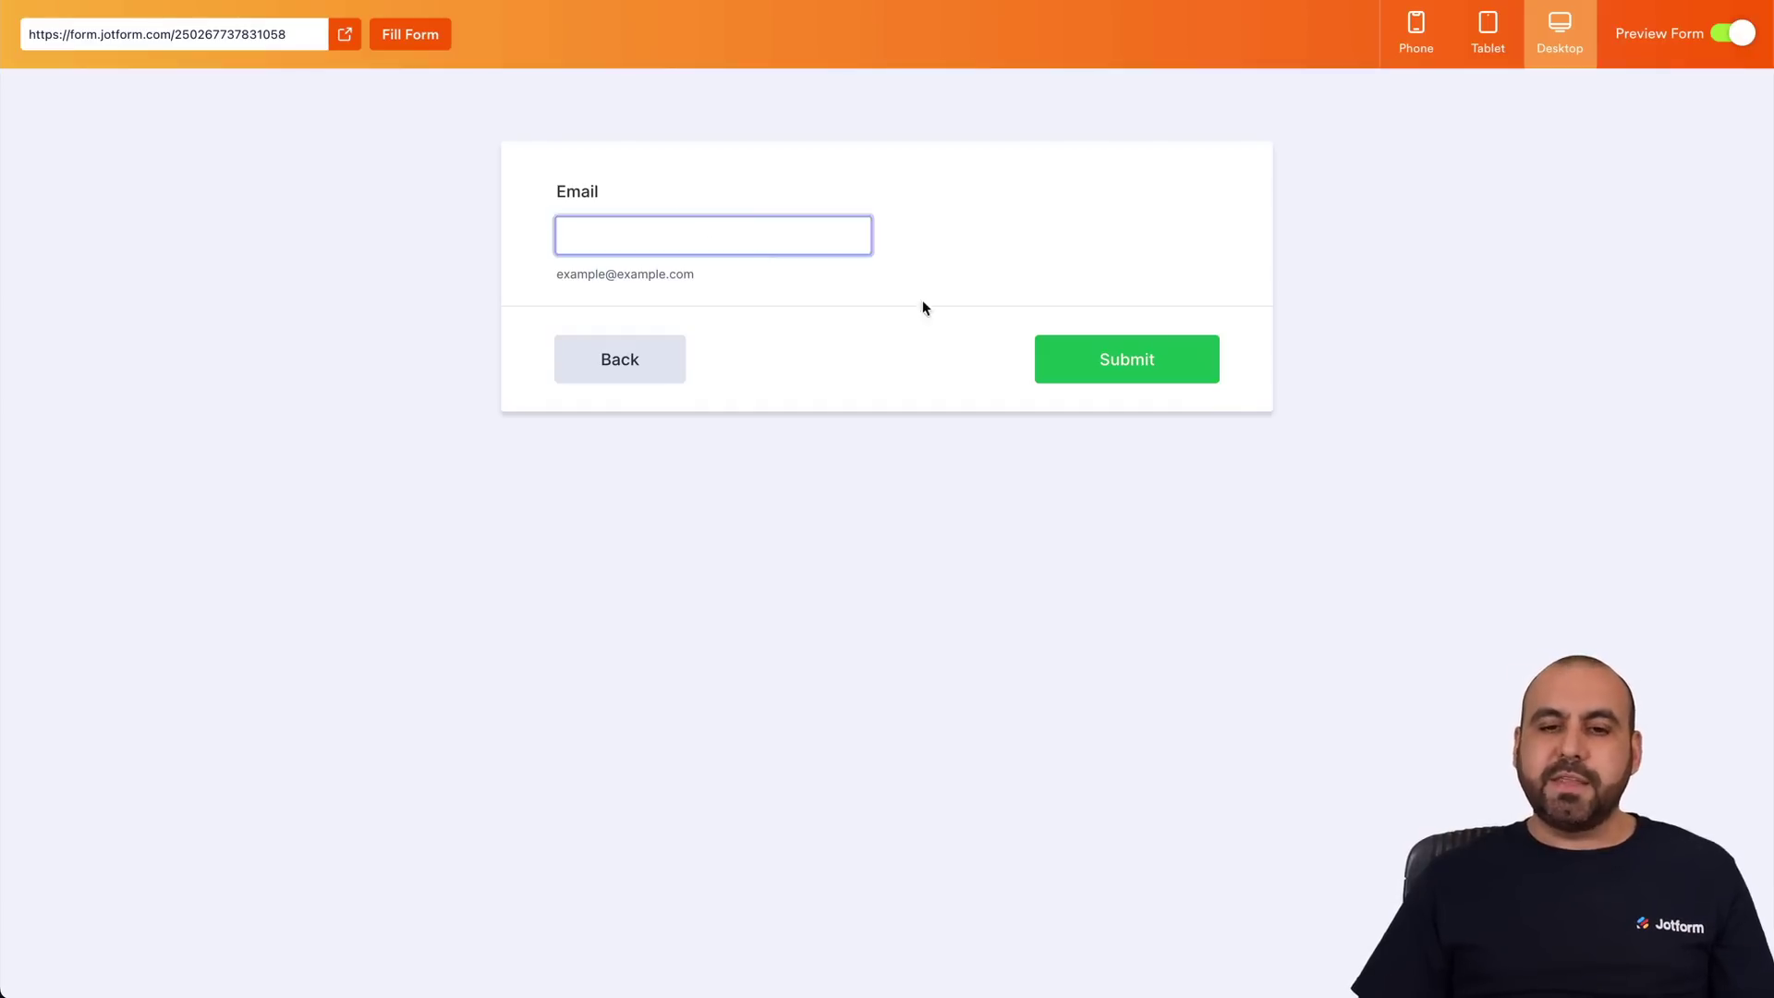
Close the preview and delete the skip-to-last-page condition.
{"action": "left_click", "coordinate": [1728, 33]}
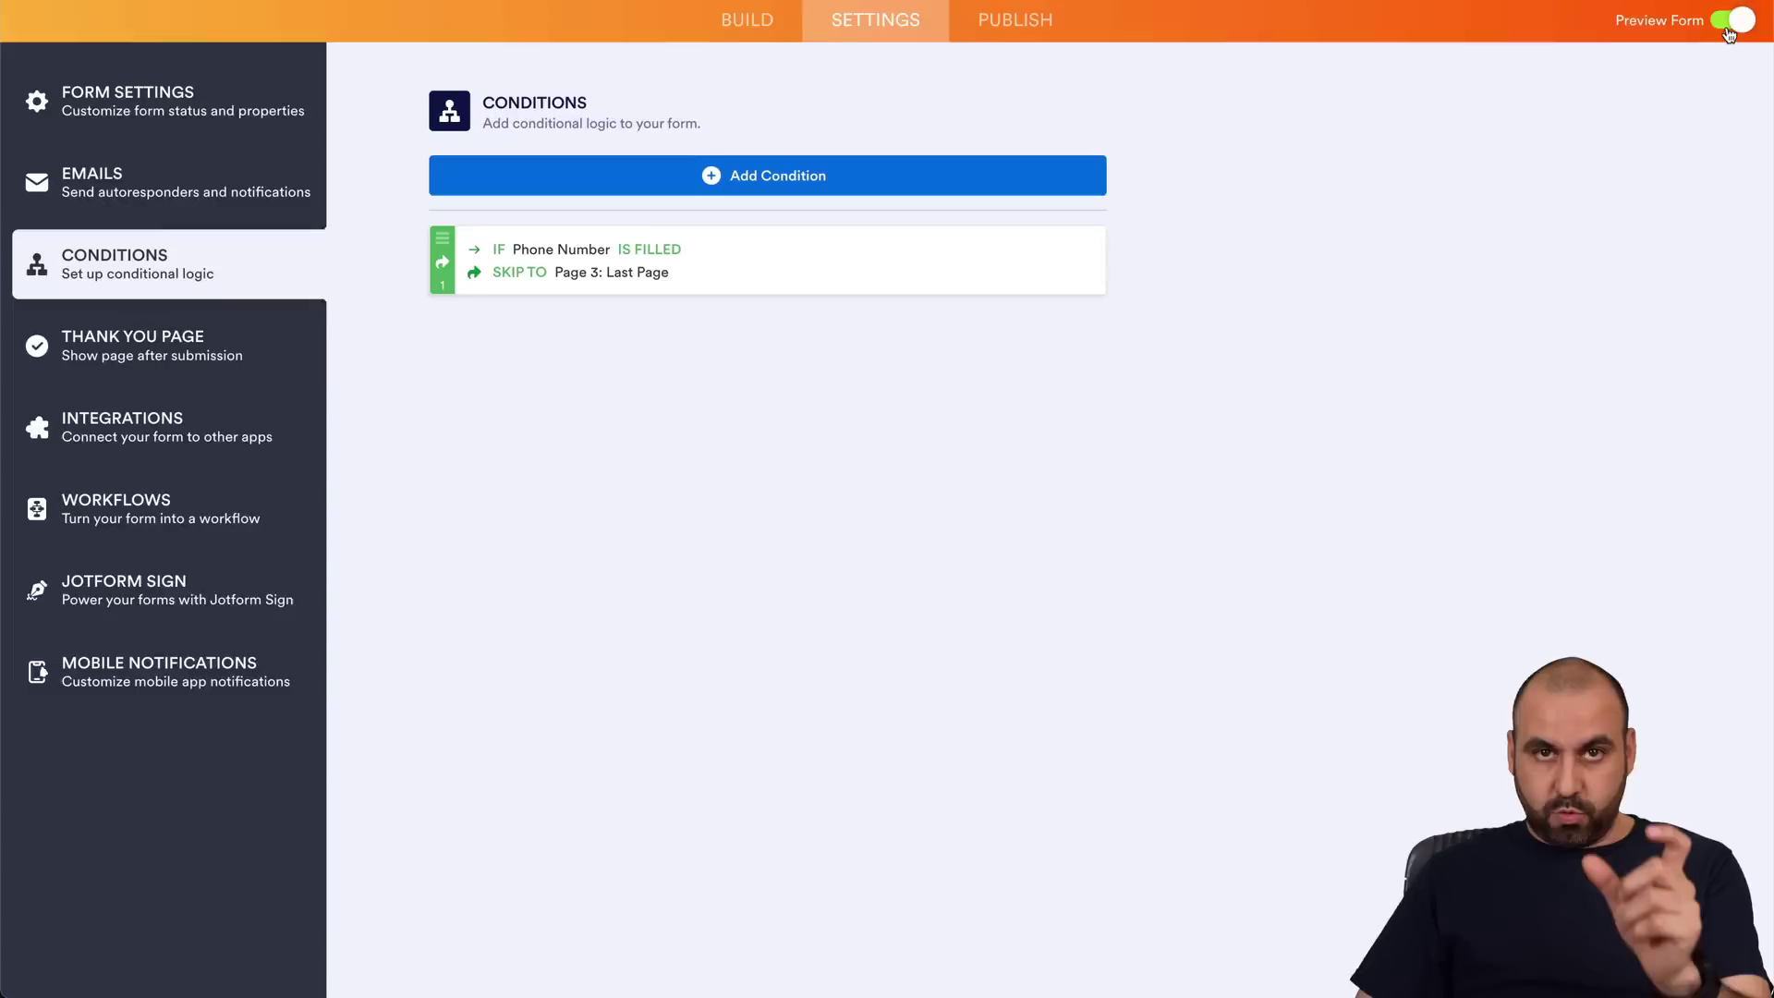
{"action": "left_click", "coordinate": [1065, 328]}
{"action": "left_click", "coordinate": [649, 328]}
{"action": "left_click", "coordinate": [728, 254]}
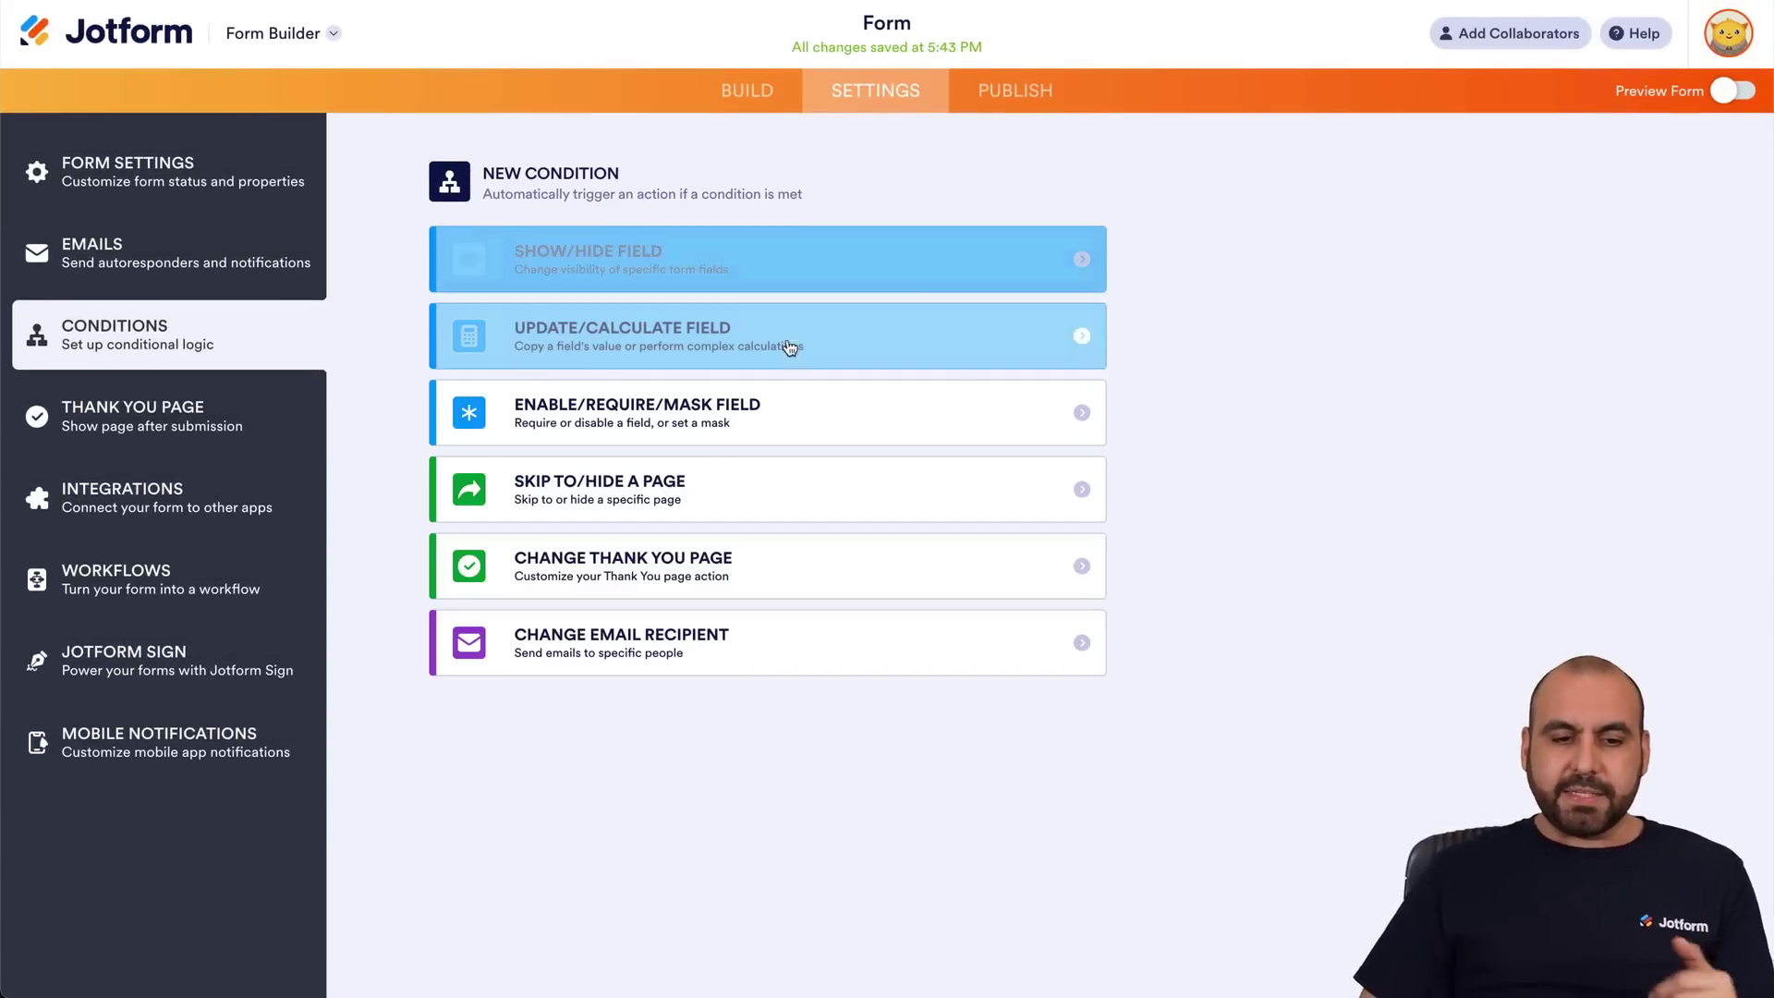
Create a Change Thank You Page condition: IF Name Is Filled, Show Custom Message.
{"action": "left_click", "coordinate": [598, 578]}
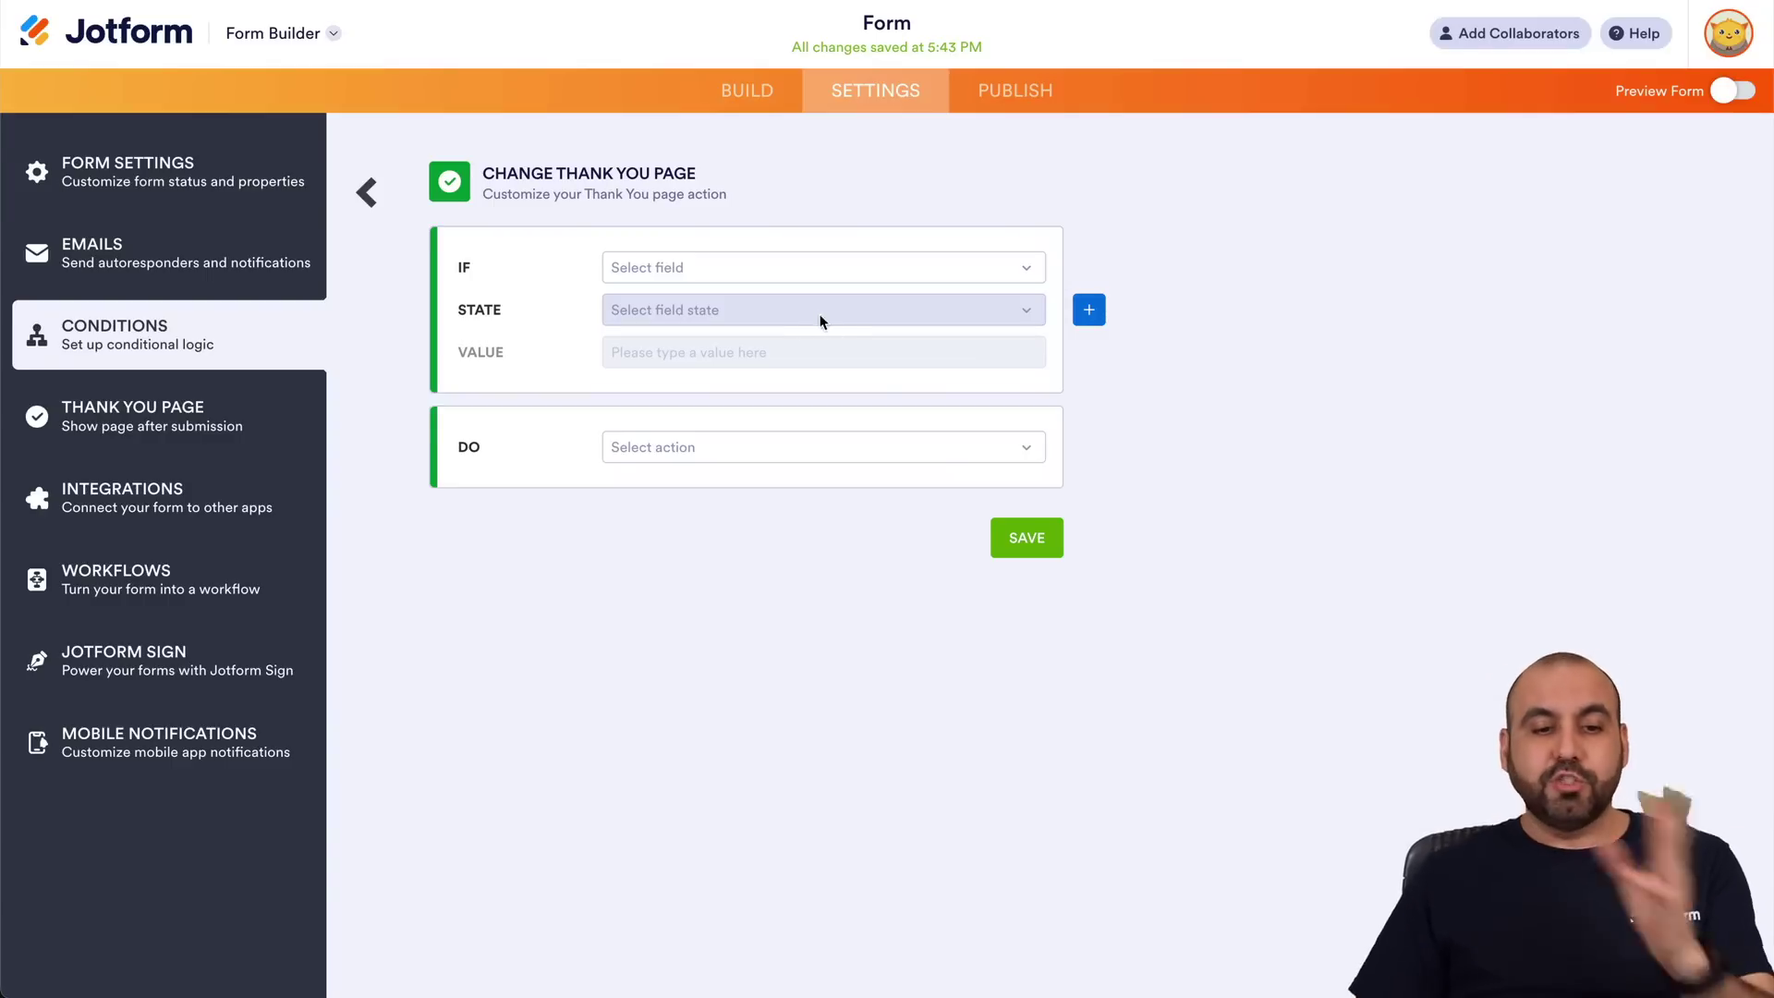
{"action": "left_click", "coordinate": [757, 269]}
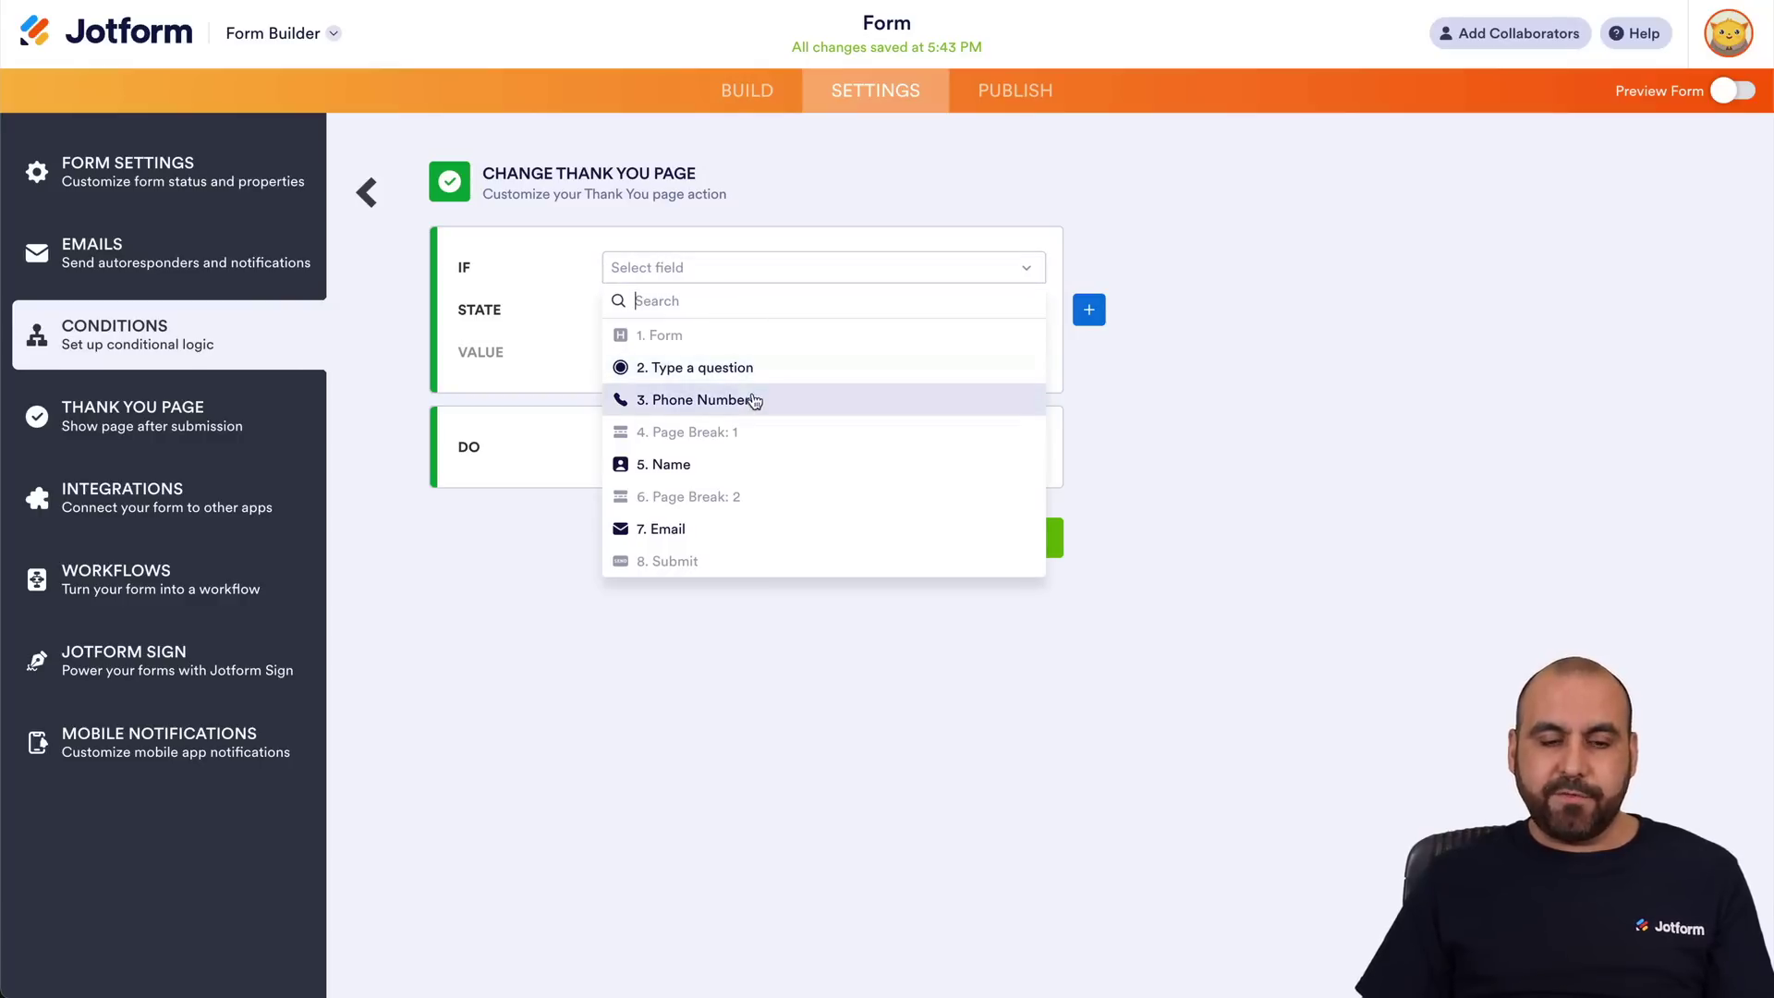
{"action": "left_click", "coordinate": [739, 463]}
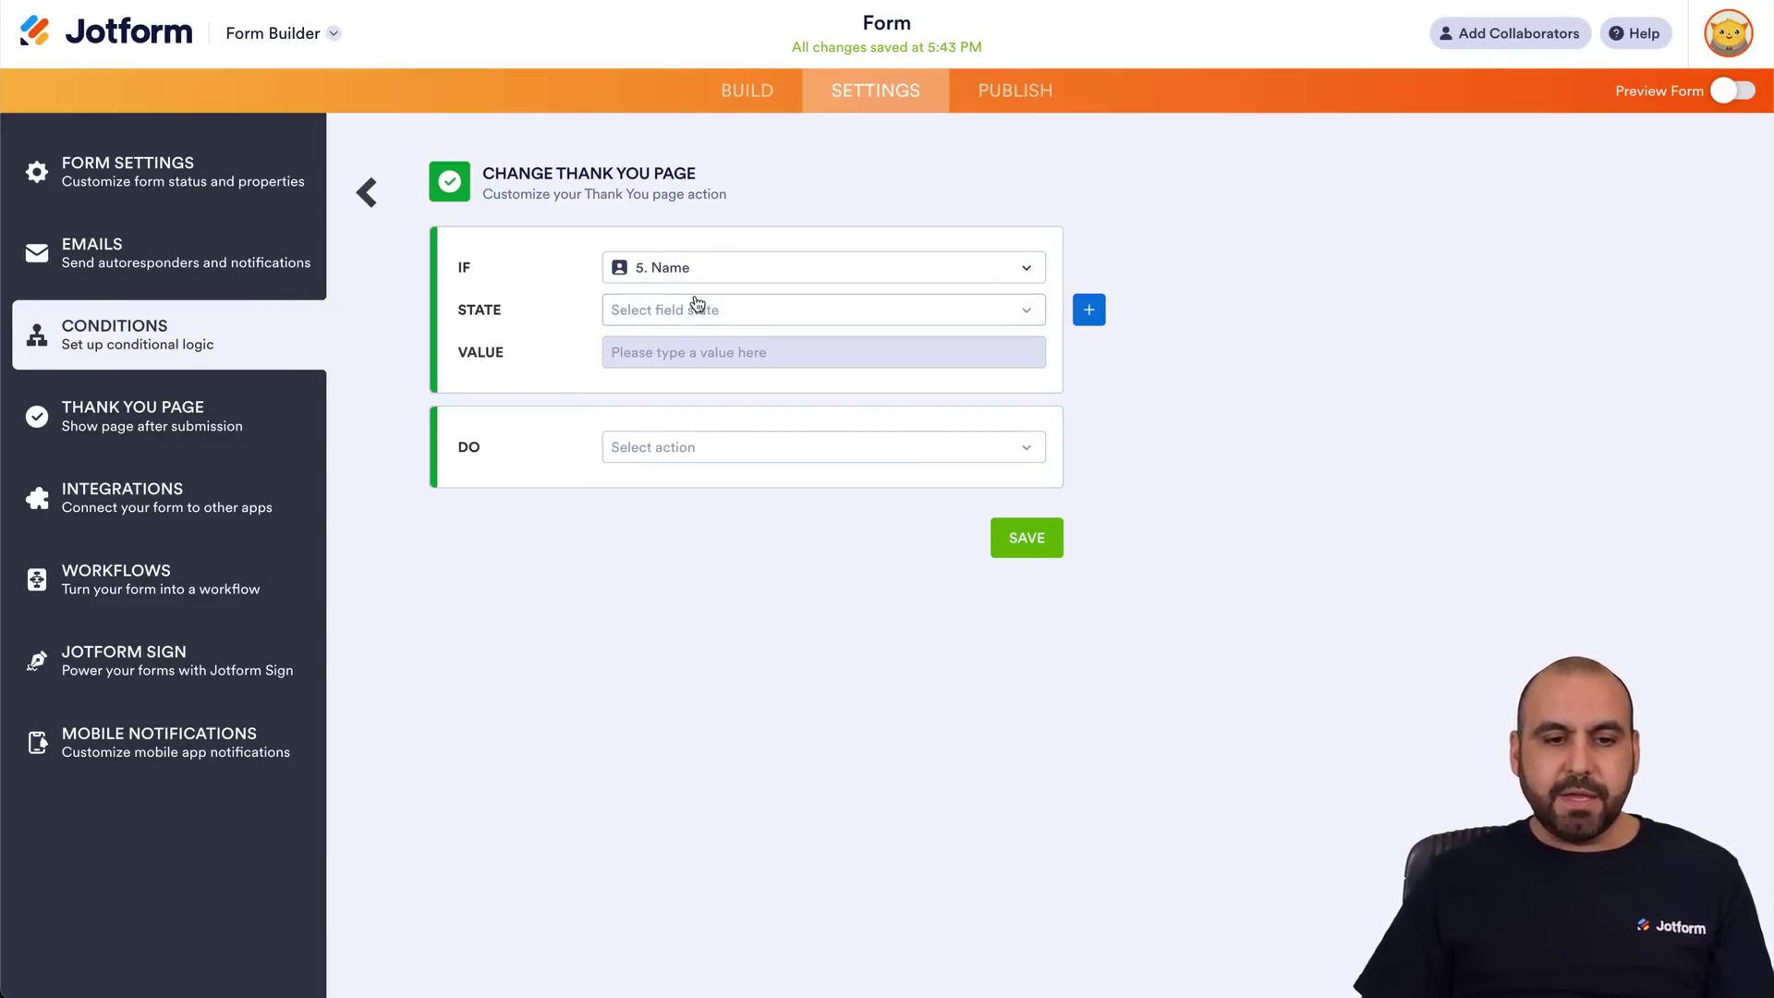
{"action": "left_click", "coordinate": [695, 309]}
{"action": "left_click", "coordinate": [673, 371]}
{"action": "left_click", "coordinate": [730, 415]}
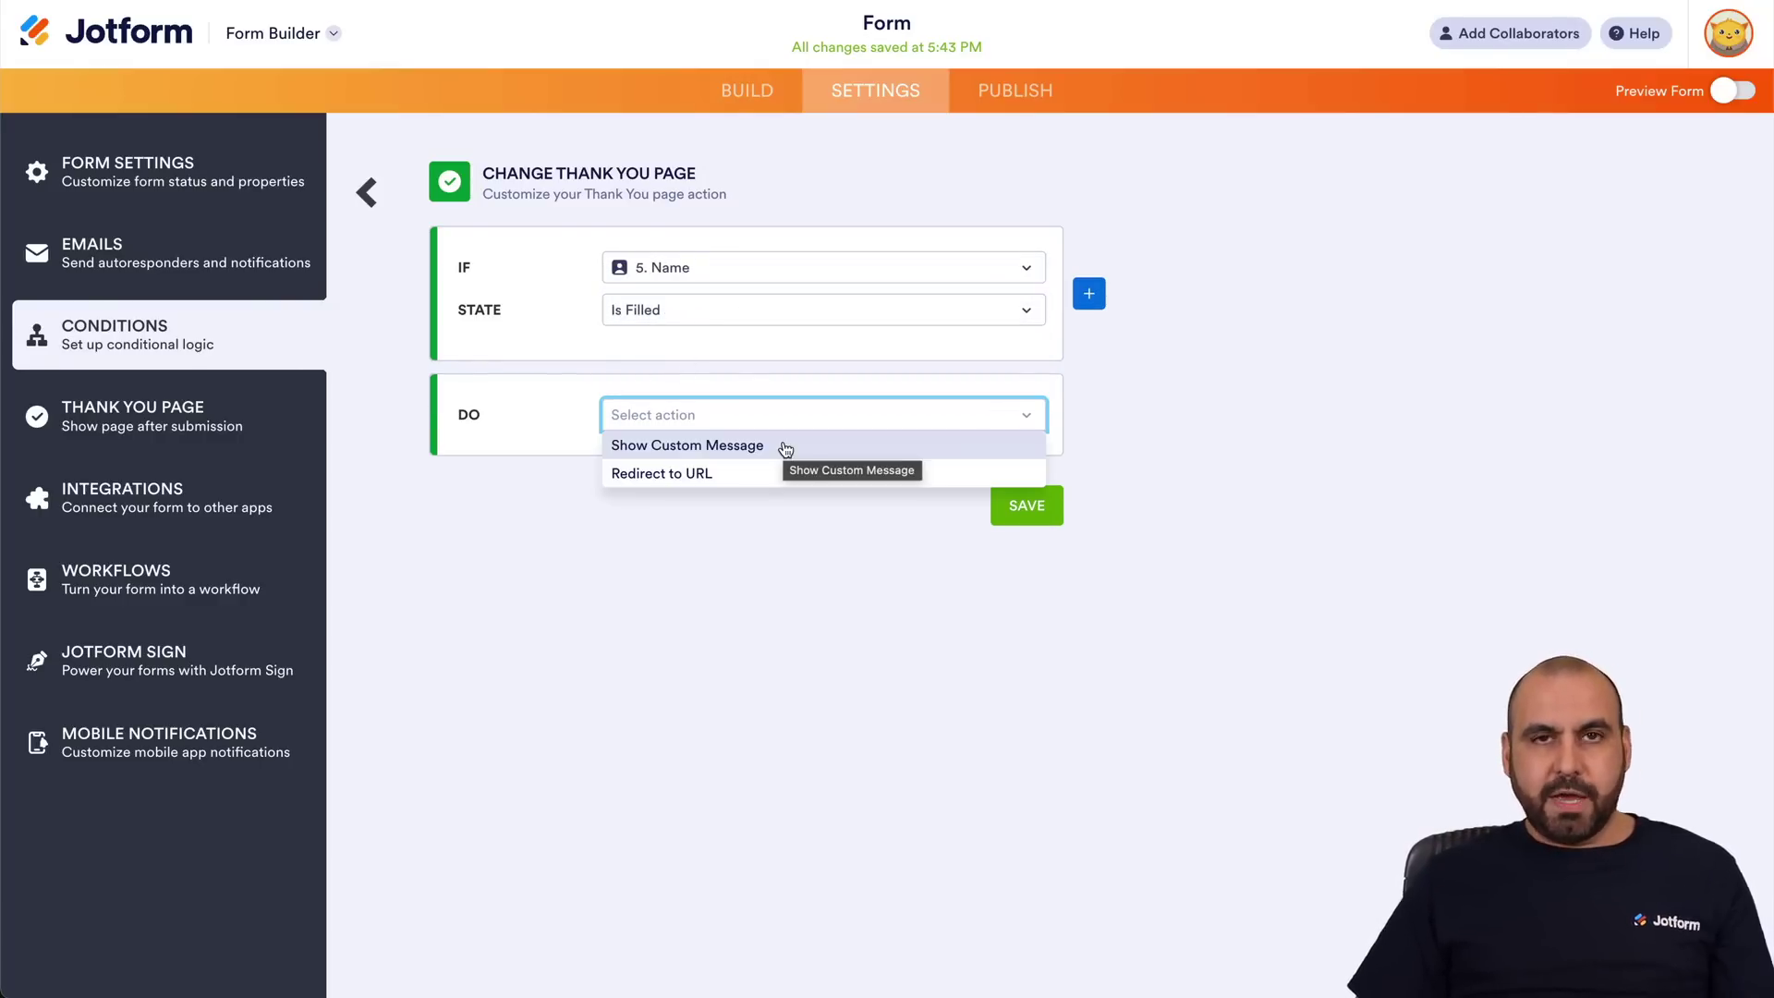
{"action": "left_click", "coordinate": [785, 447]}
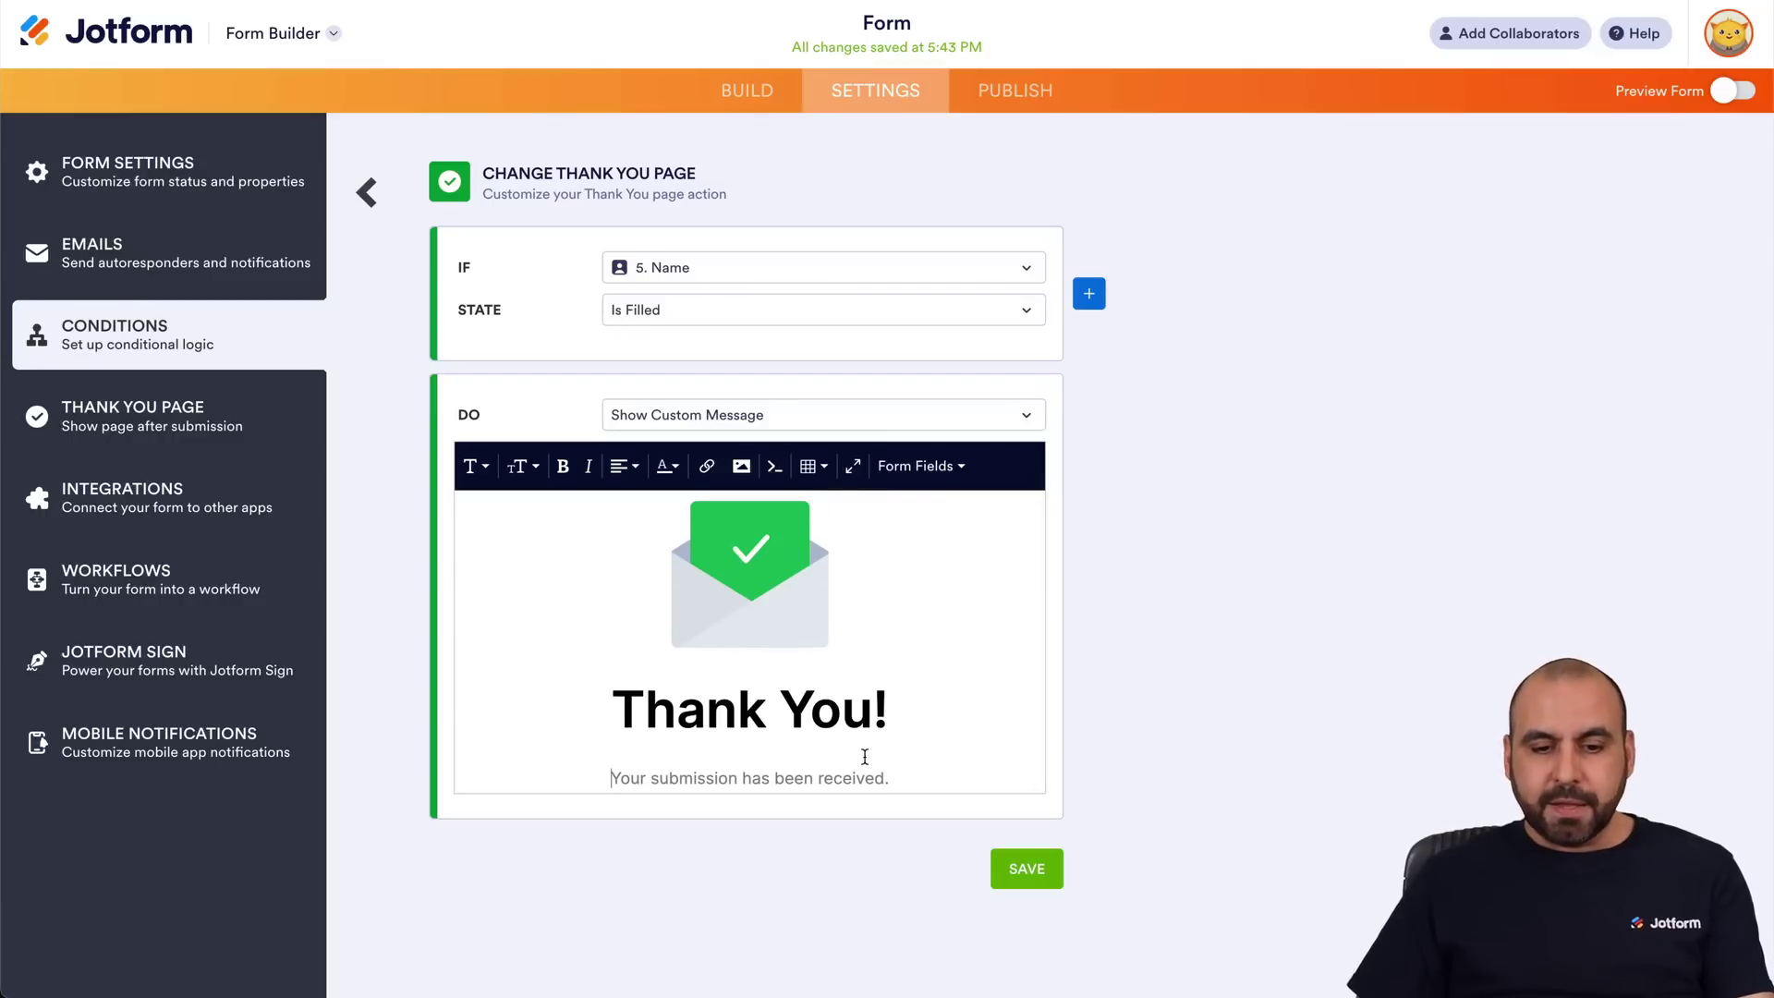
Clear a line of the custom message and insert the Name form field into it.
{"action": "key", "text": "Down"}
{"action": "key", "text": "shift+Home"}
{"action": "key", "text": "BackSpace"}
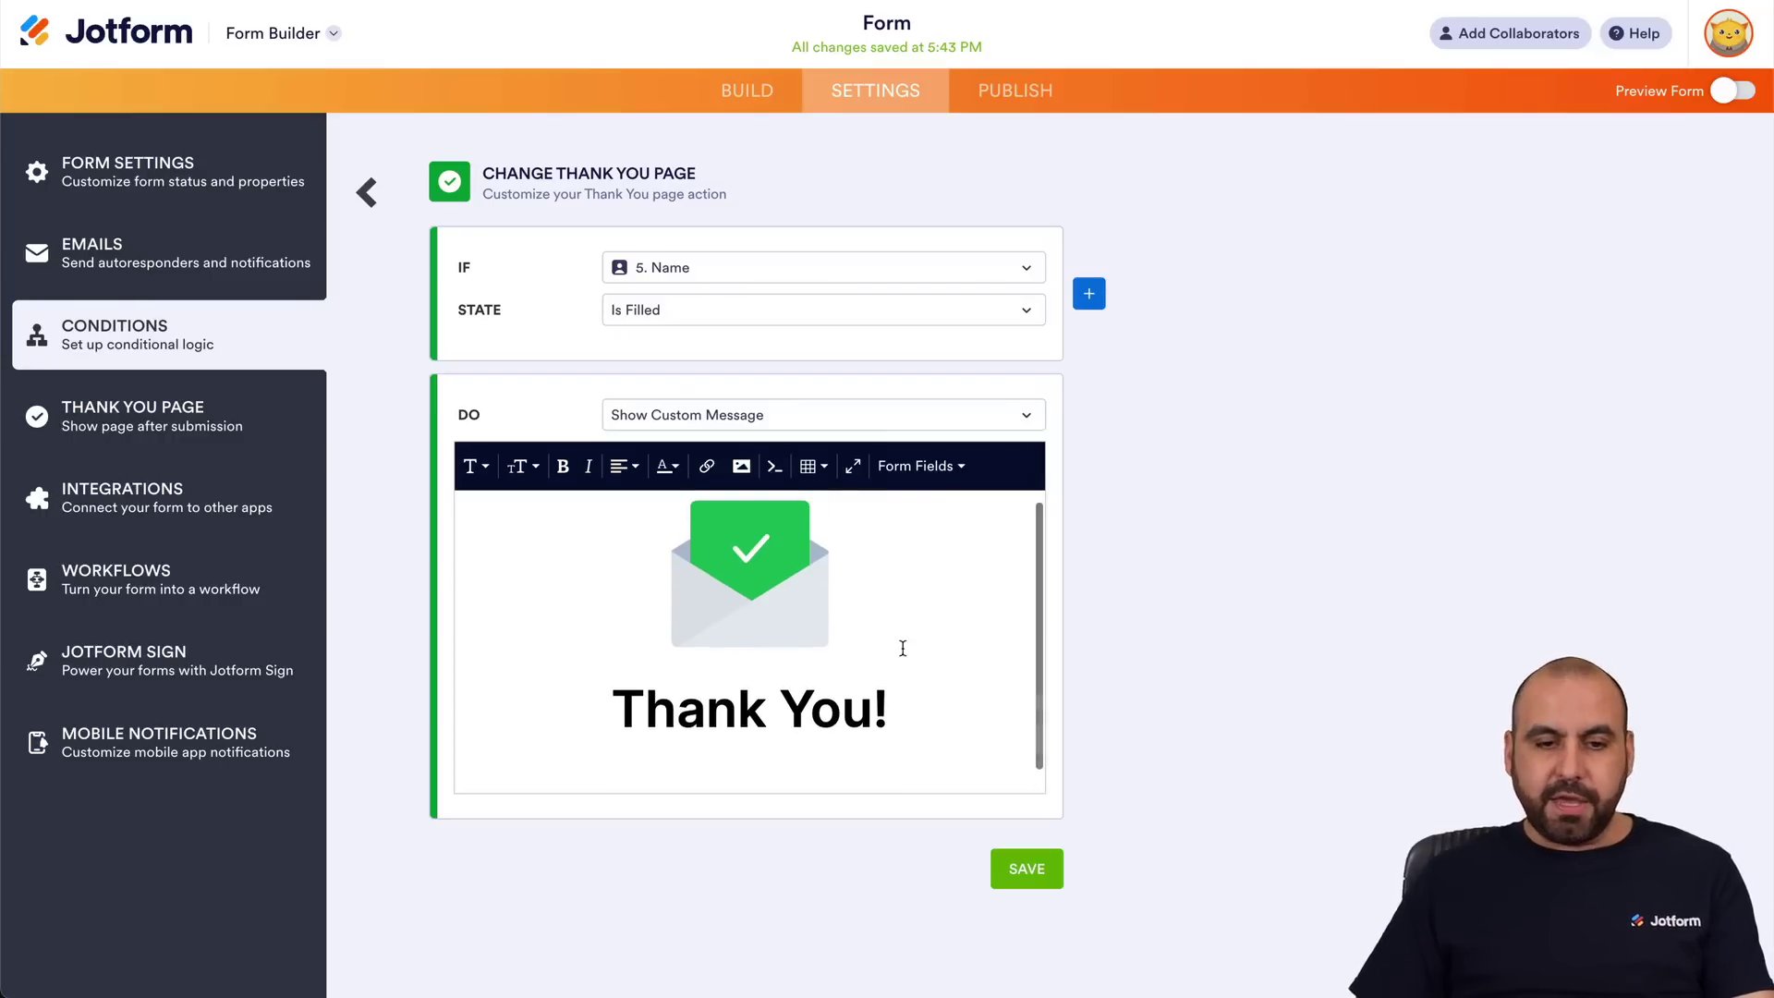
{"action": "left_click", "coordinate": [951, 466]}
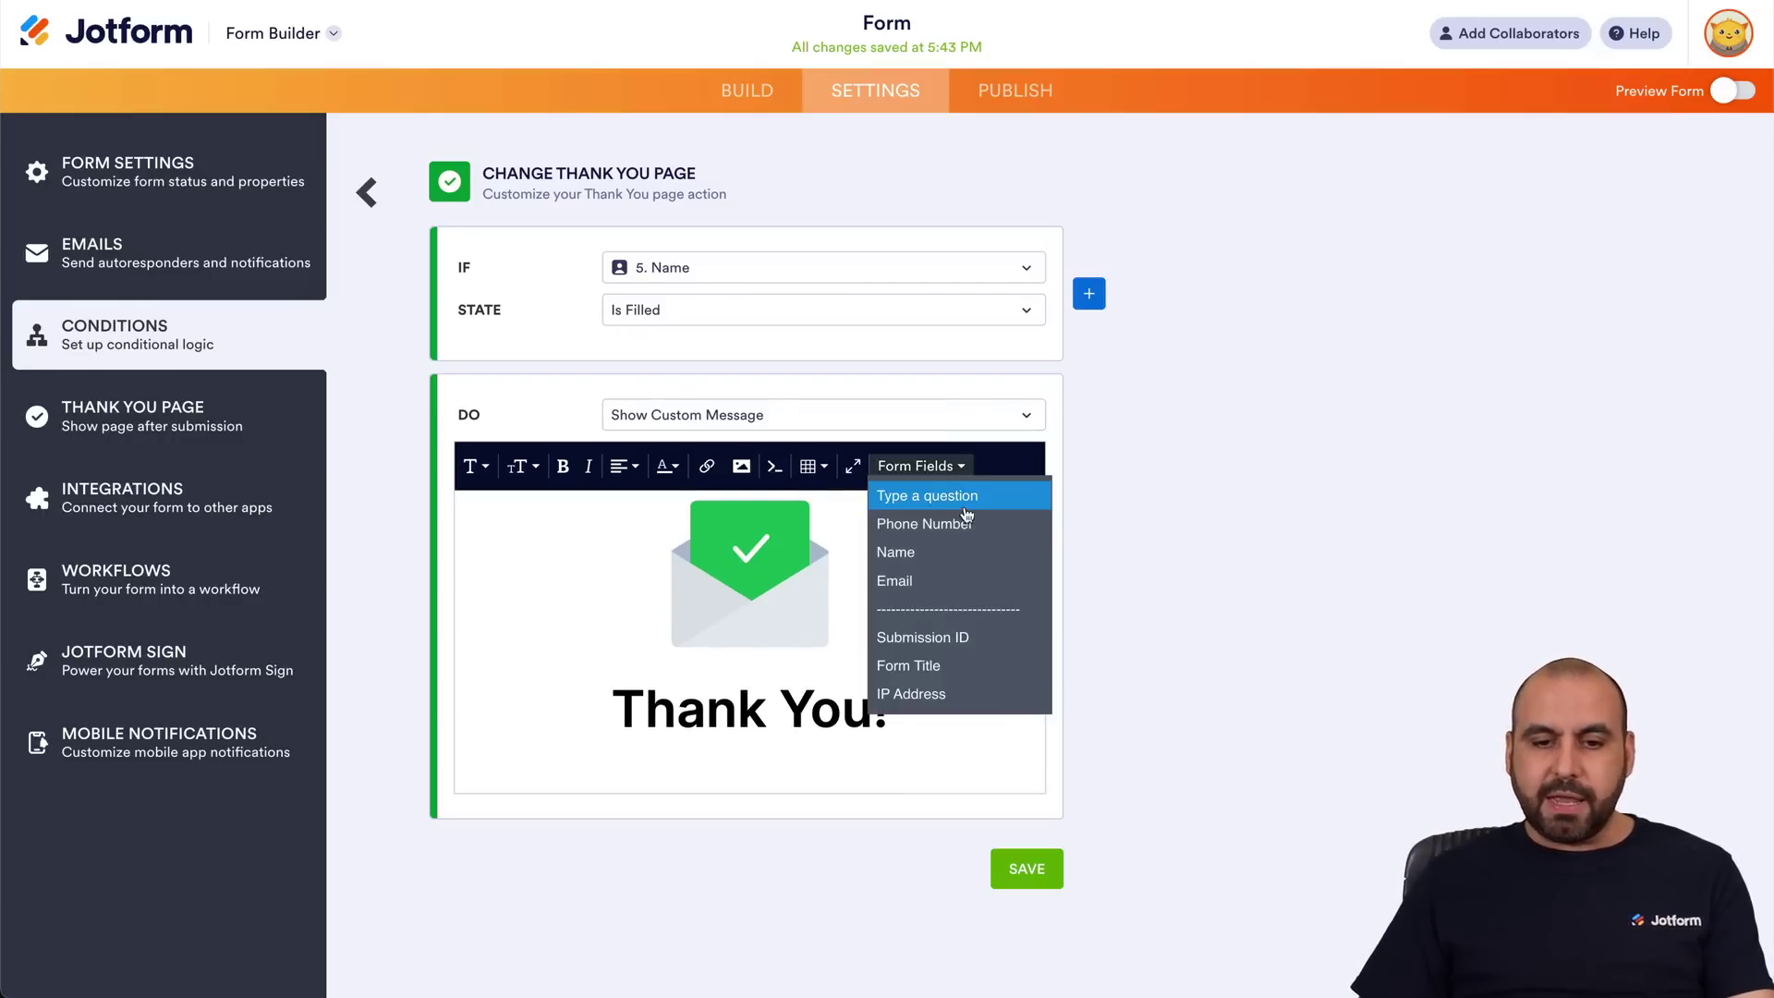
{"action": "left_click", "coordinate": [957, 553]}
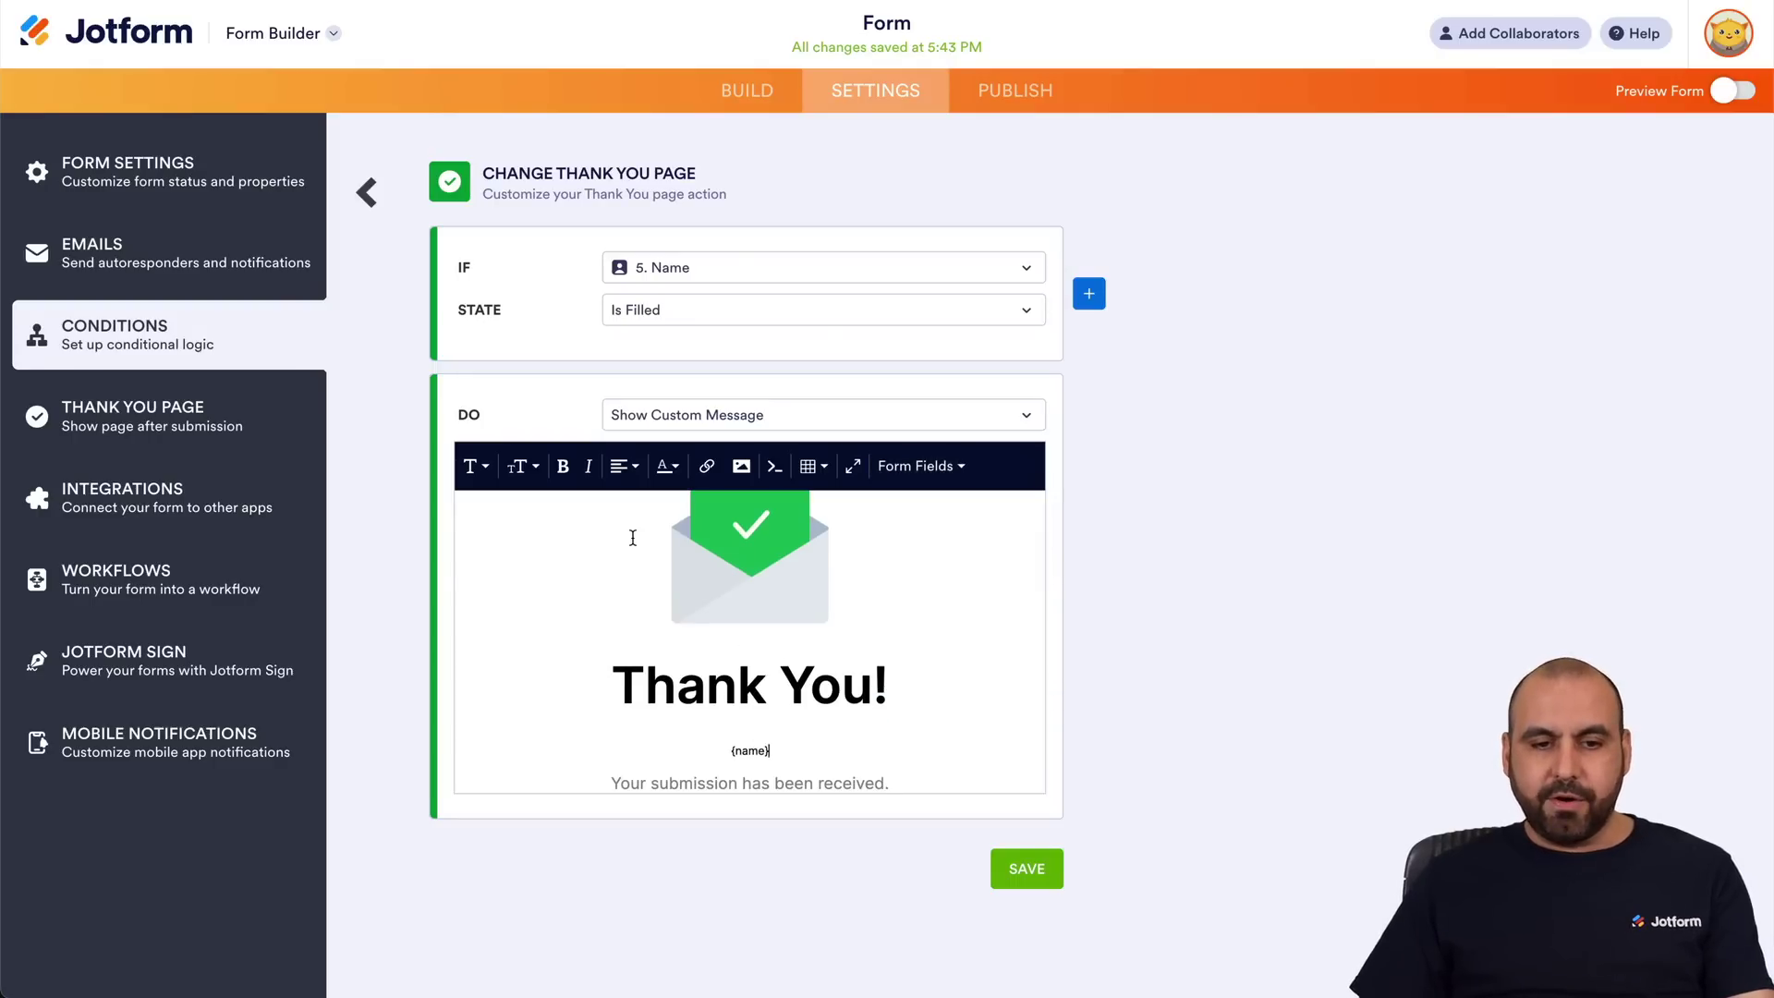
{"action": "scroll", "coordinate": [631, 534], "scroll_direction": "up", "scroll_amount": 1}
Save the thank-you condition, preview the form, pick option 1 and enter a test phone number.
{"action": "left_click", "coordinate": [1022, 867]}
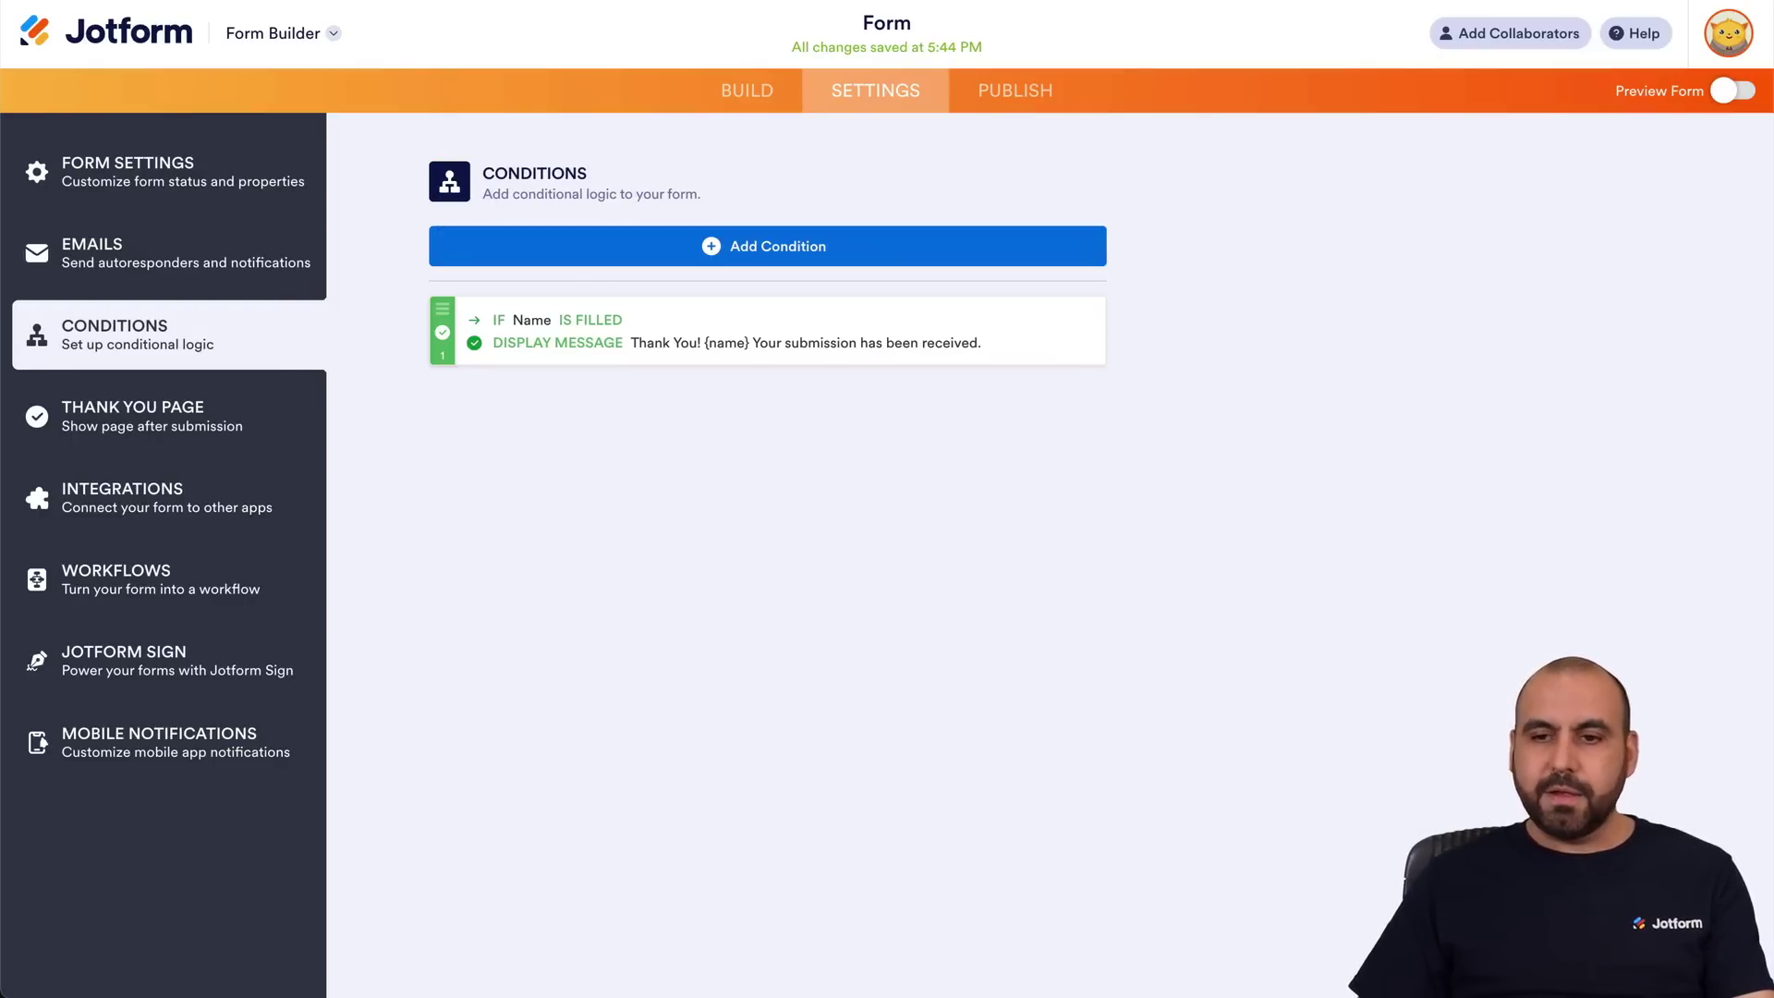
{"action": "left_click", "coordinate": [1735, 93]}
{"action": "left_click", "coordinate": [587, 360]}
{"action": "left_click", "coordinate": [665, 572]}
{"action": "left_click", "coordinate": [1148, 688]}
Enter a first and last name, submit, and check the name on the Thank You page.
{"action": "left_click", "coordinate": [674, 238]}
{"action": "key", "text": "Tab"}
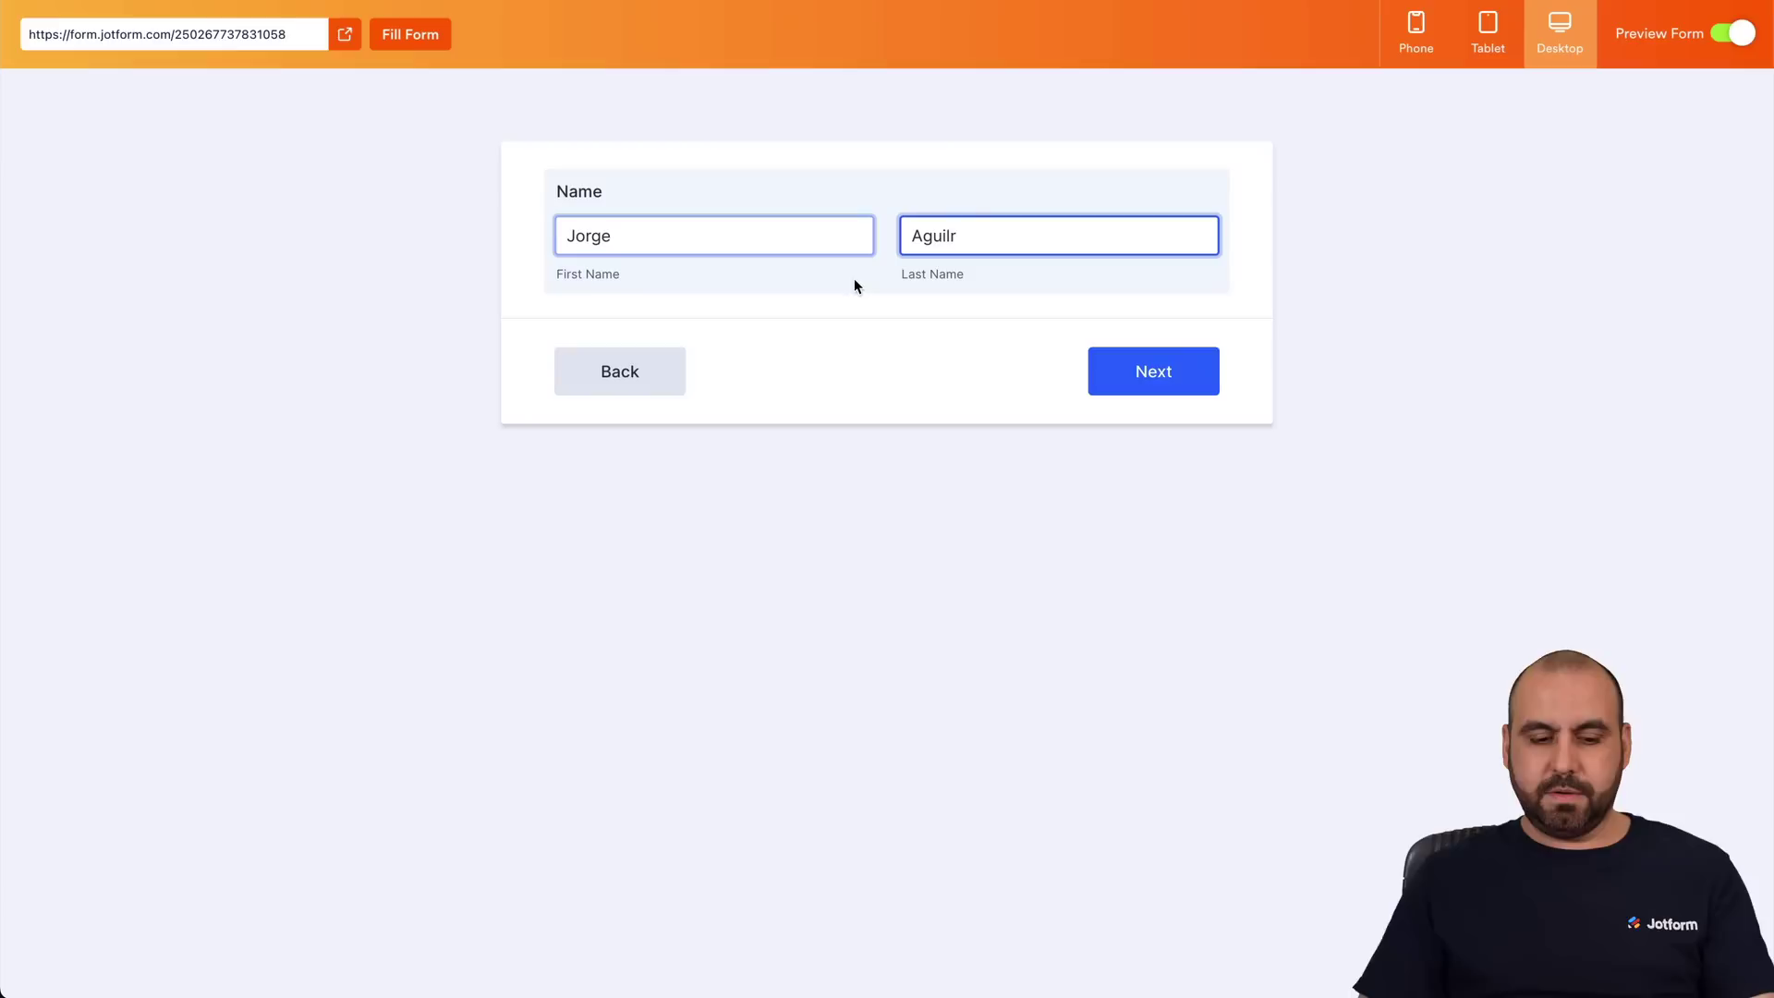
{"action": "left_click", "coordinate": [1158, 395]}
{"action": "left_click", "coordinate": [679, 237]}
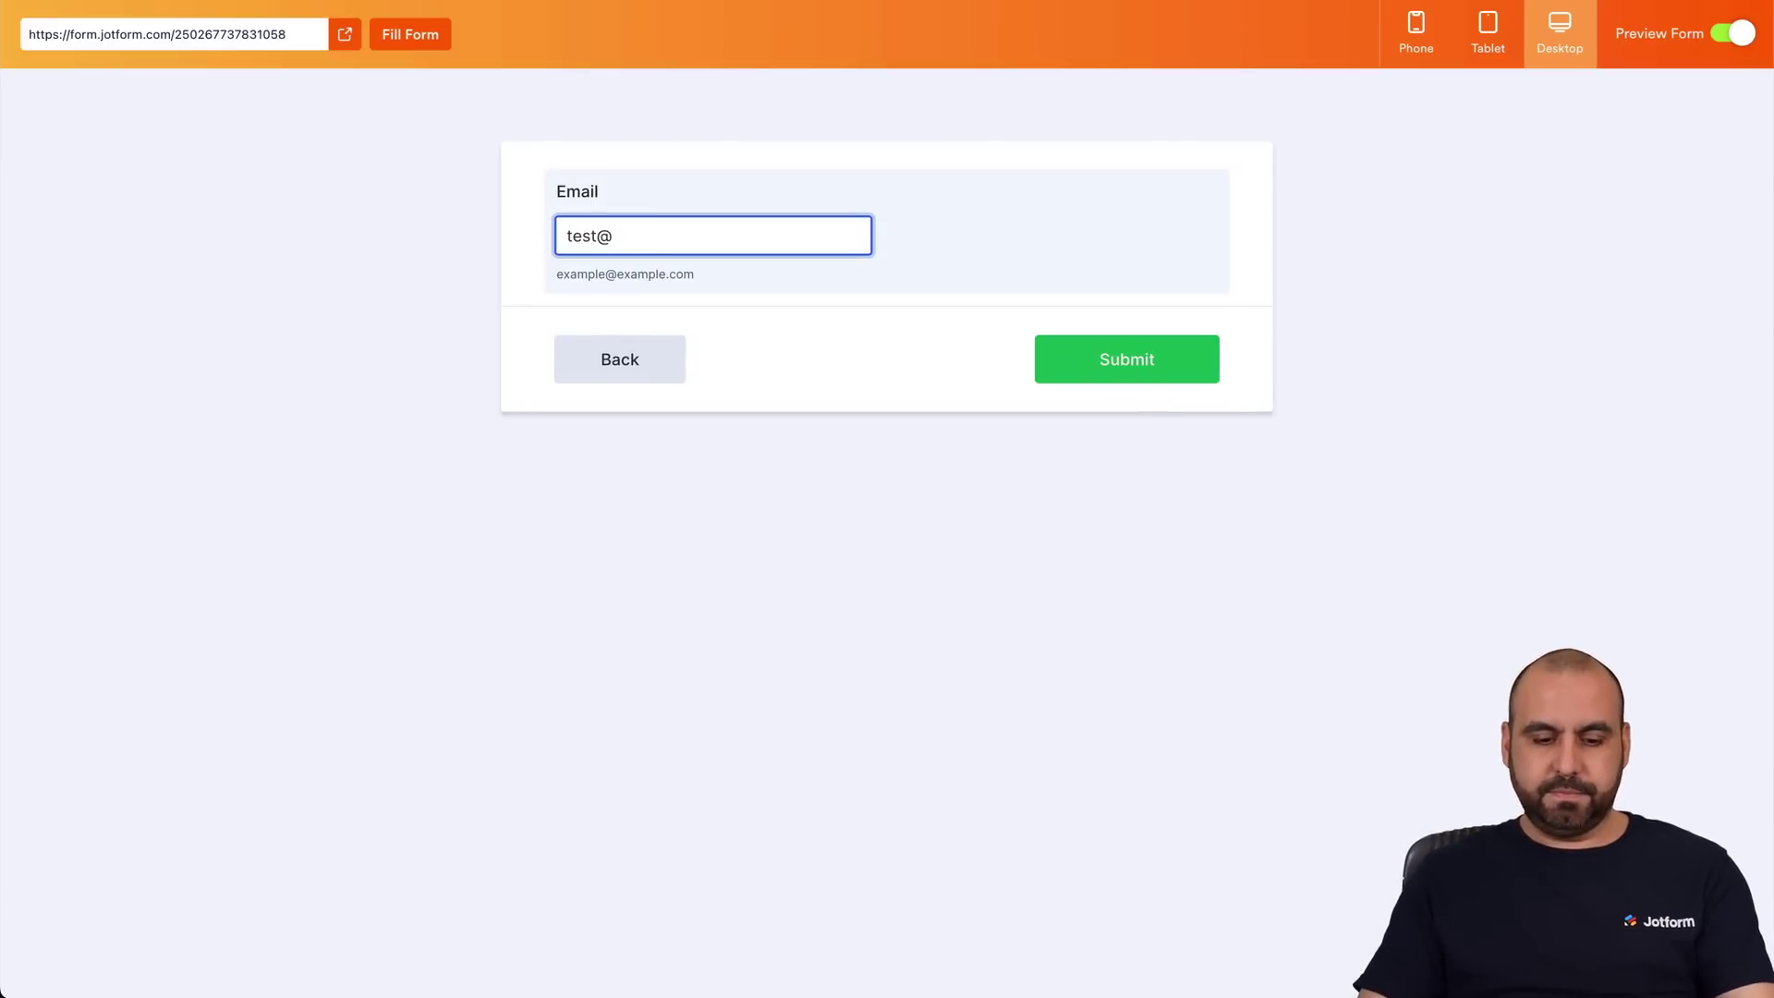
{"action": "left_click", "coordinate": [1093, 359]}
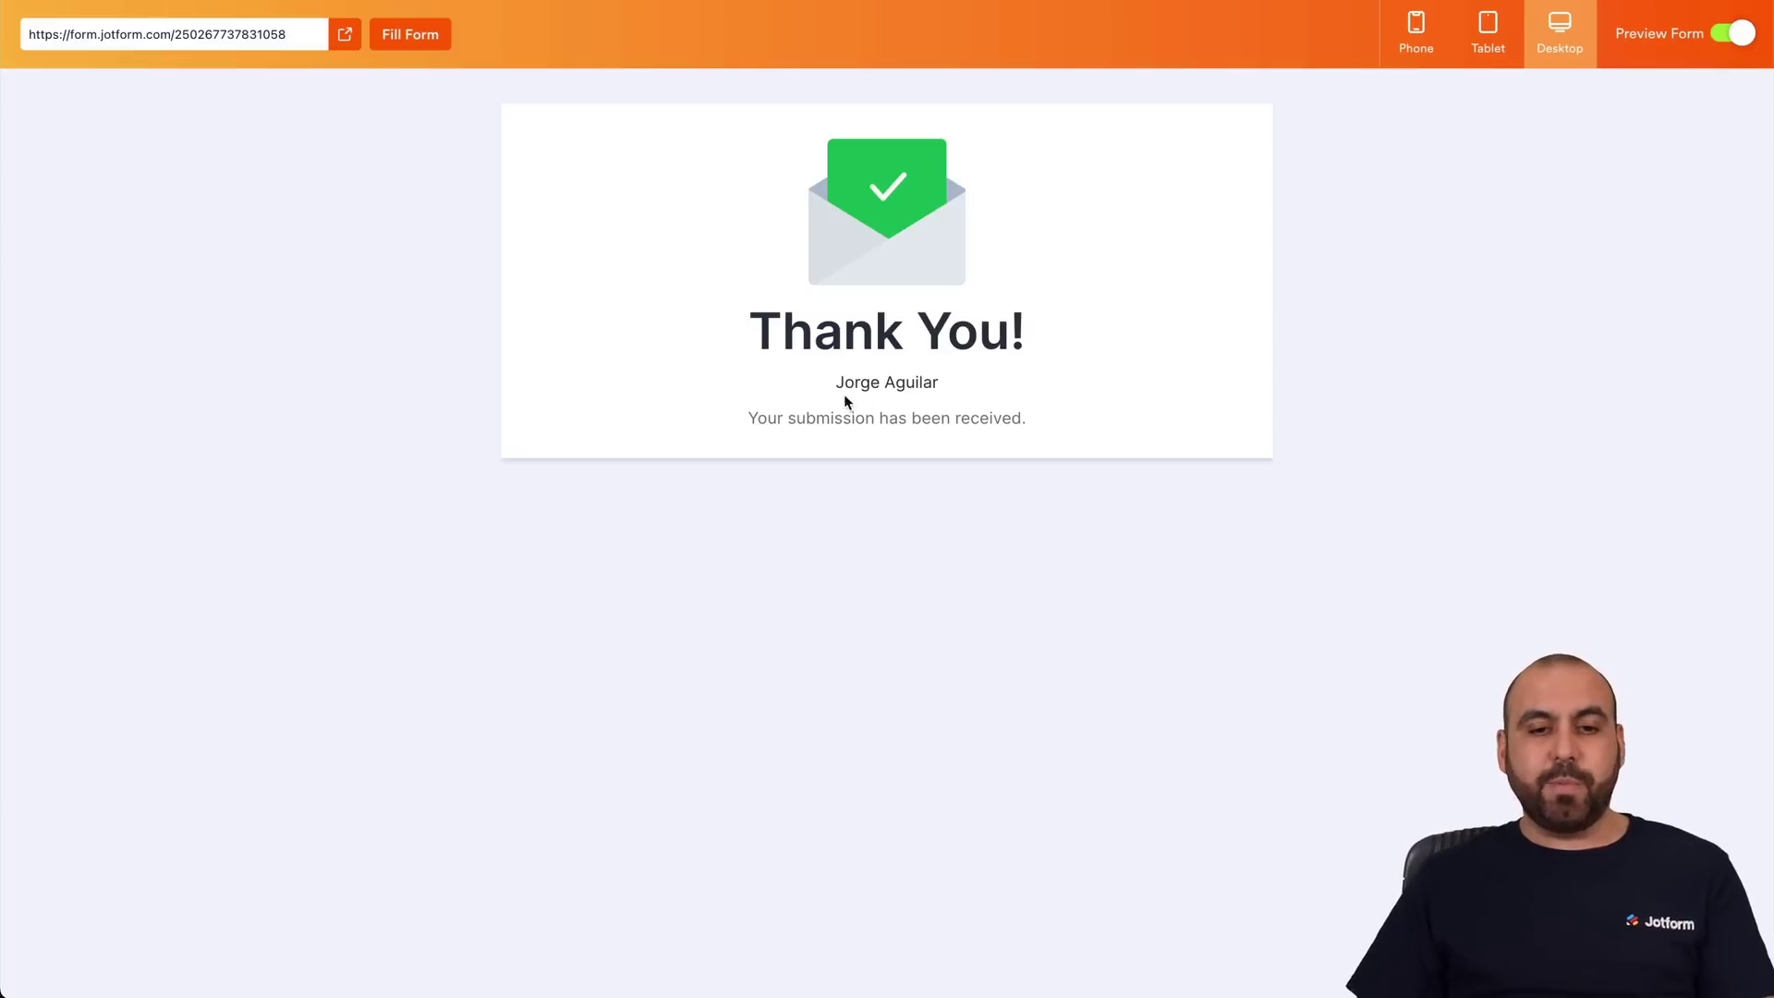
{"action": "left_click_drag", "start_coordinate": [838, 382], "coordinate": [1055, 387]}
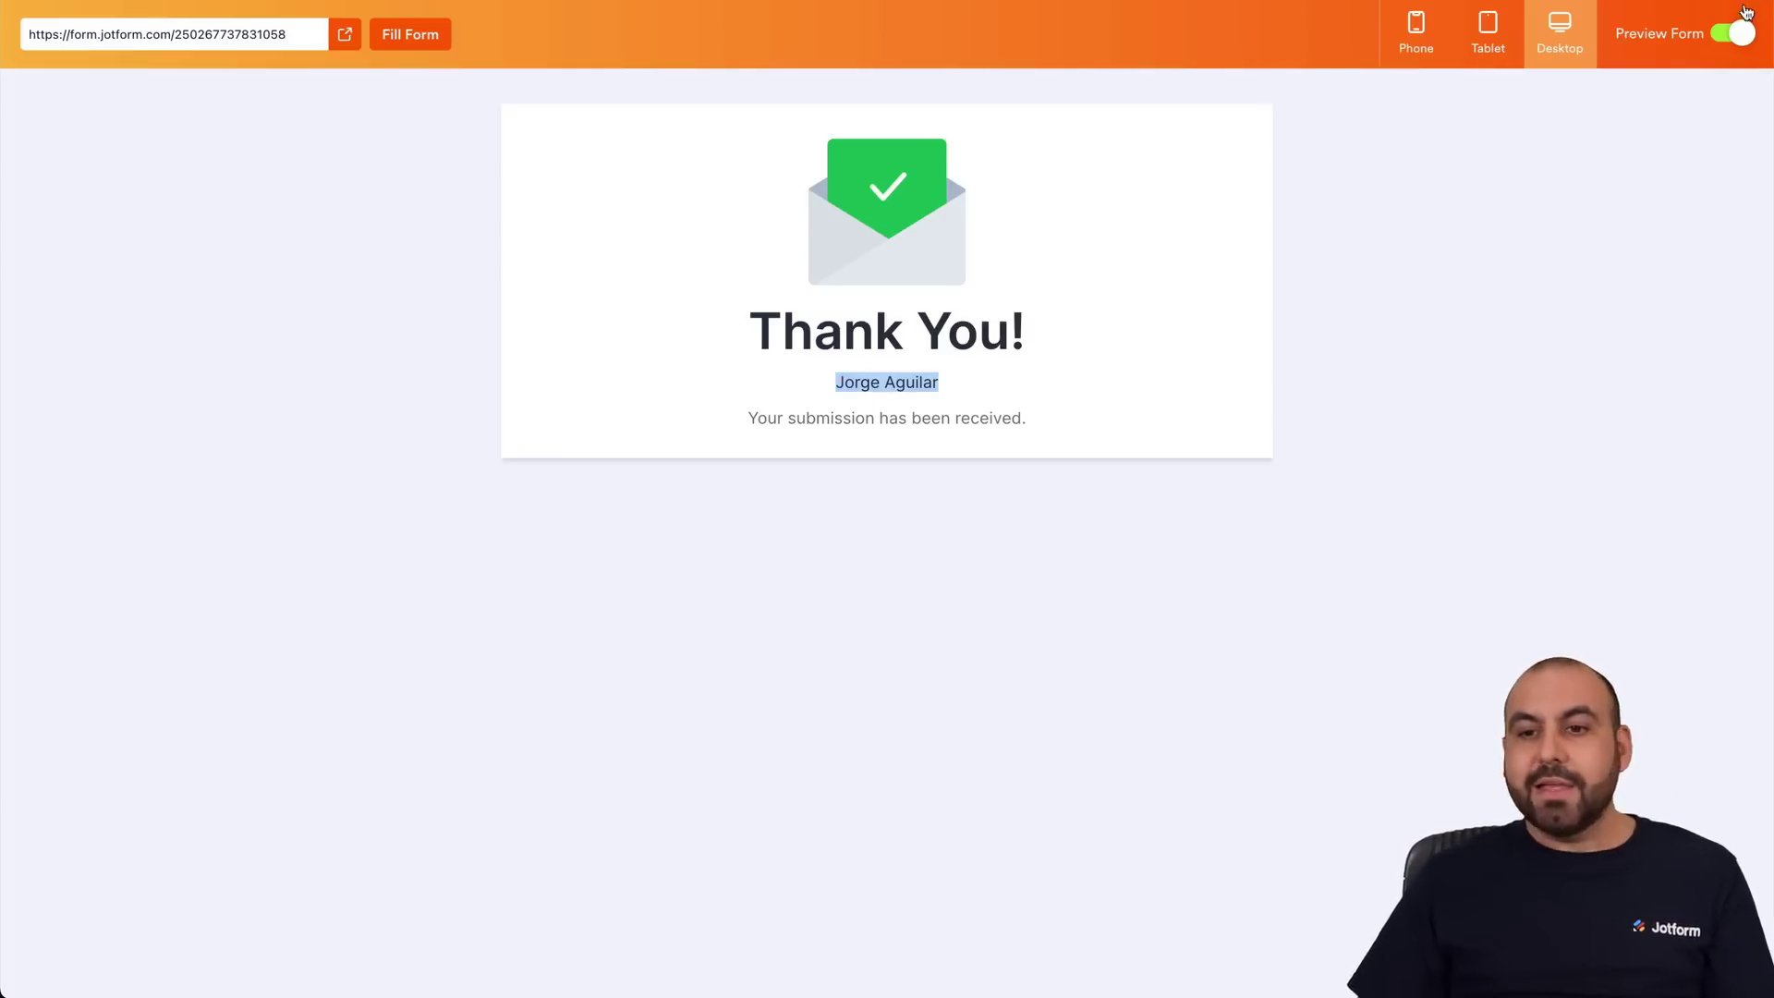
{"action": "left_click", "coordinate": [1742, 34]}
Try switching the thank-you action to Redirect to URL, leave without saving, and delete that condition.
{"action": "left_click", "coordinate": [1017, 327]}
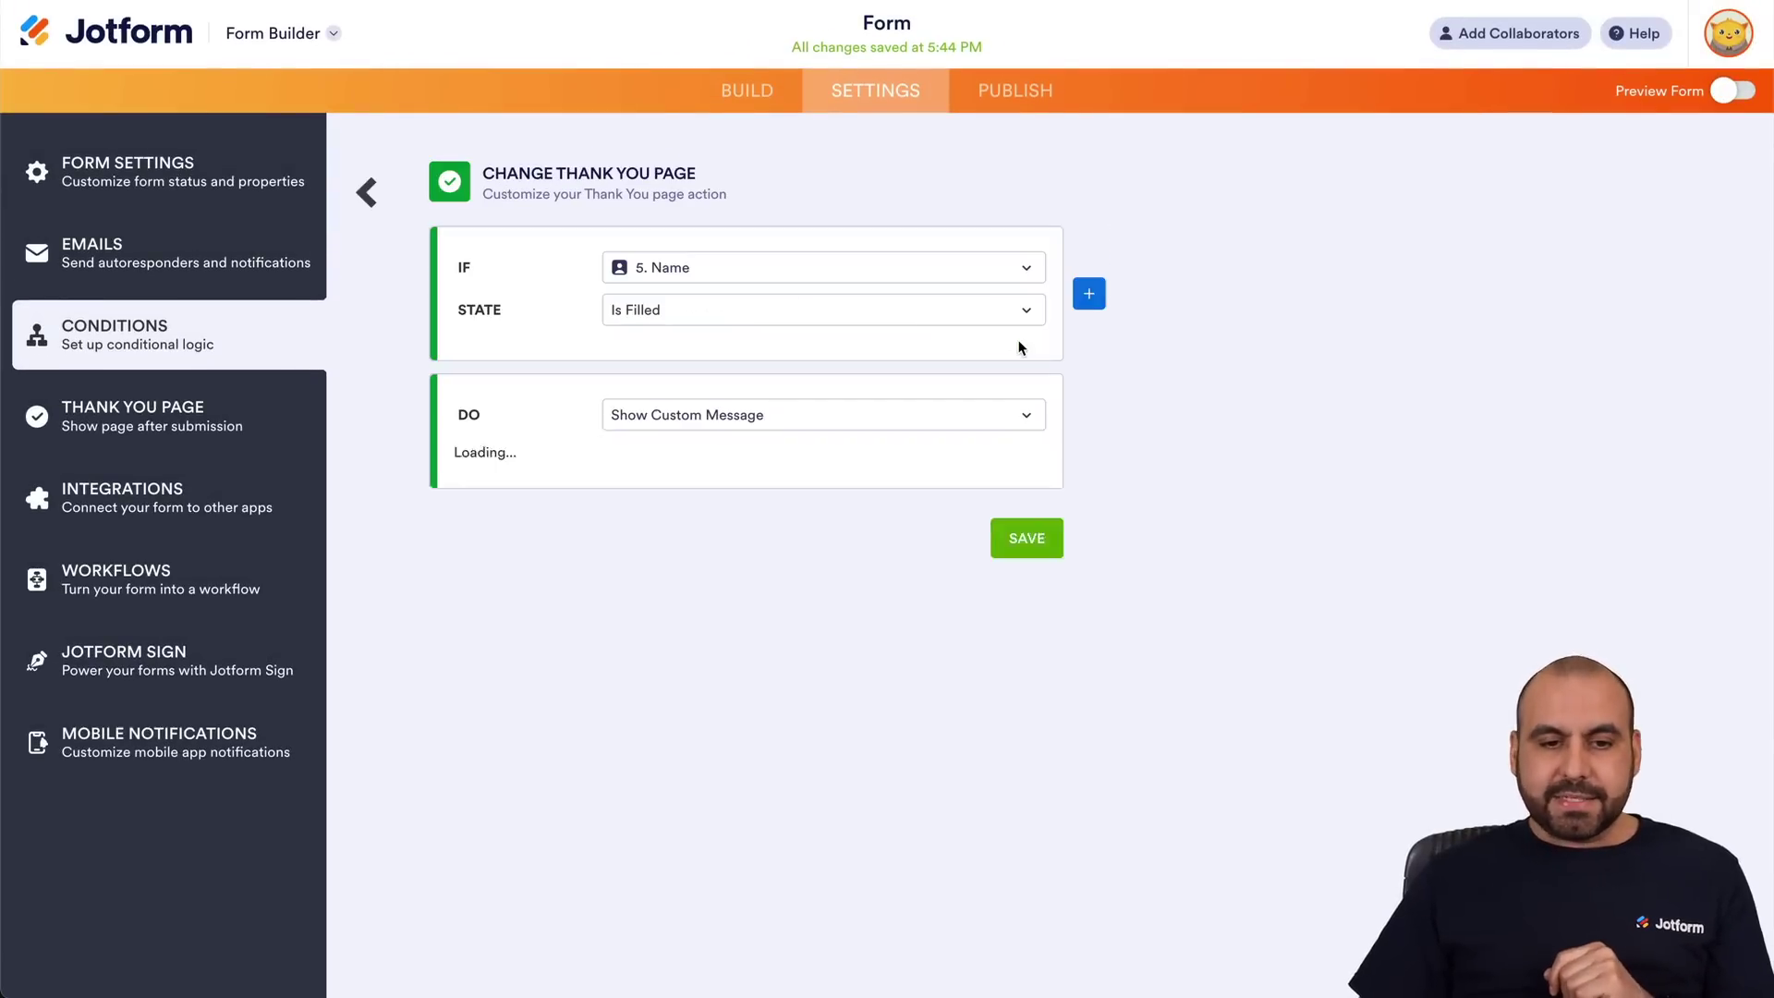
{"action": "left_click", "coordinate": [783, 420]}
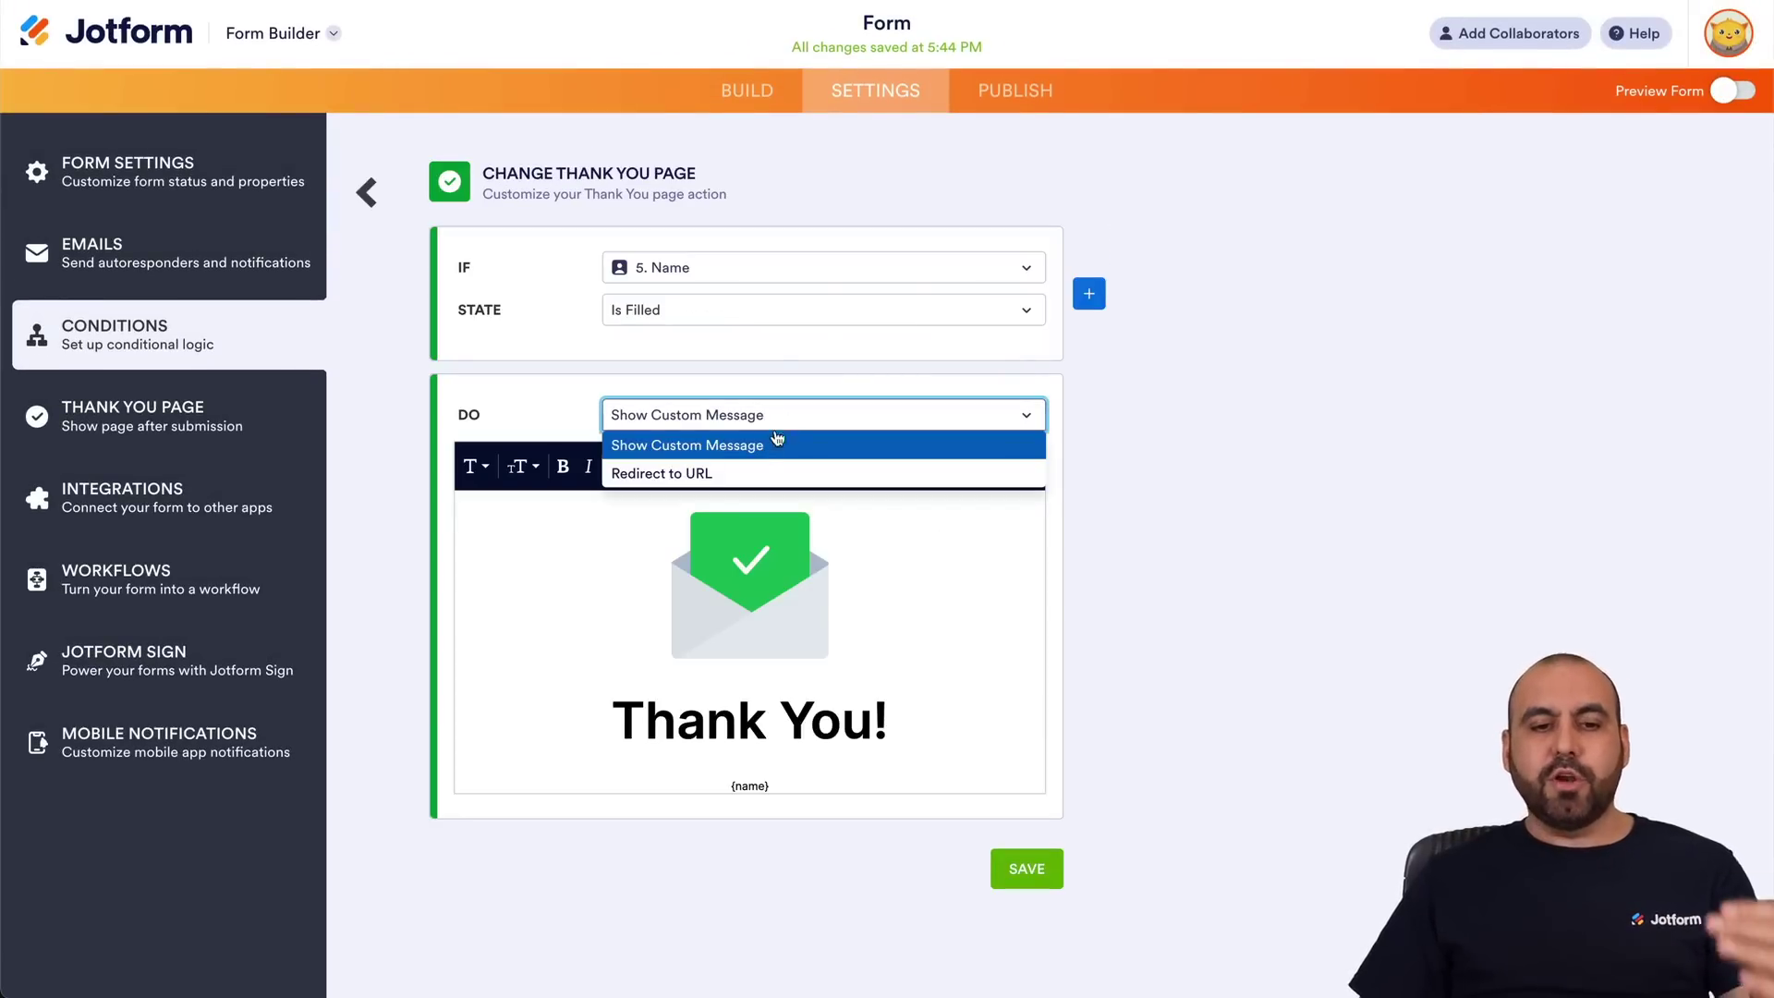
{"action": "left_click", "coordinate": [753, 472]}
{"action": "left_click", "coordinate": [755, 469]}
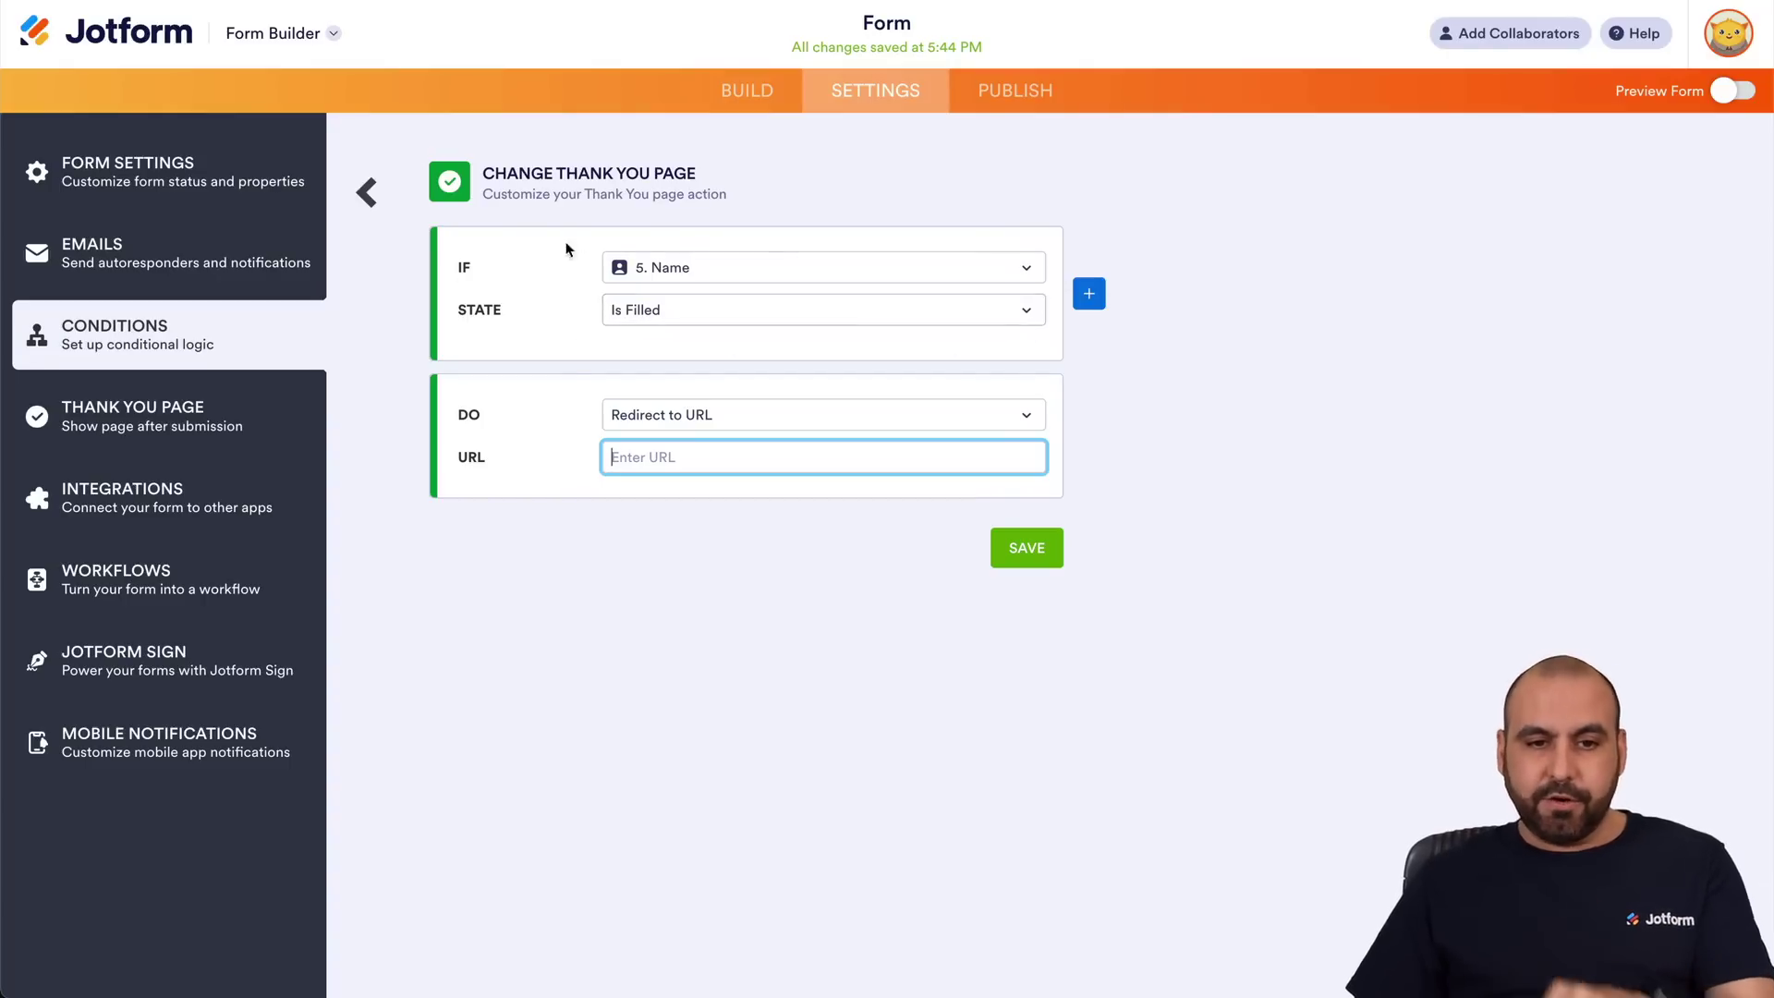
{"action": "left_click", "coordinate": [367, 192]}
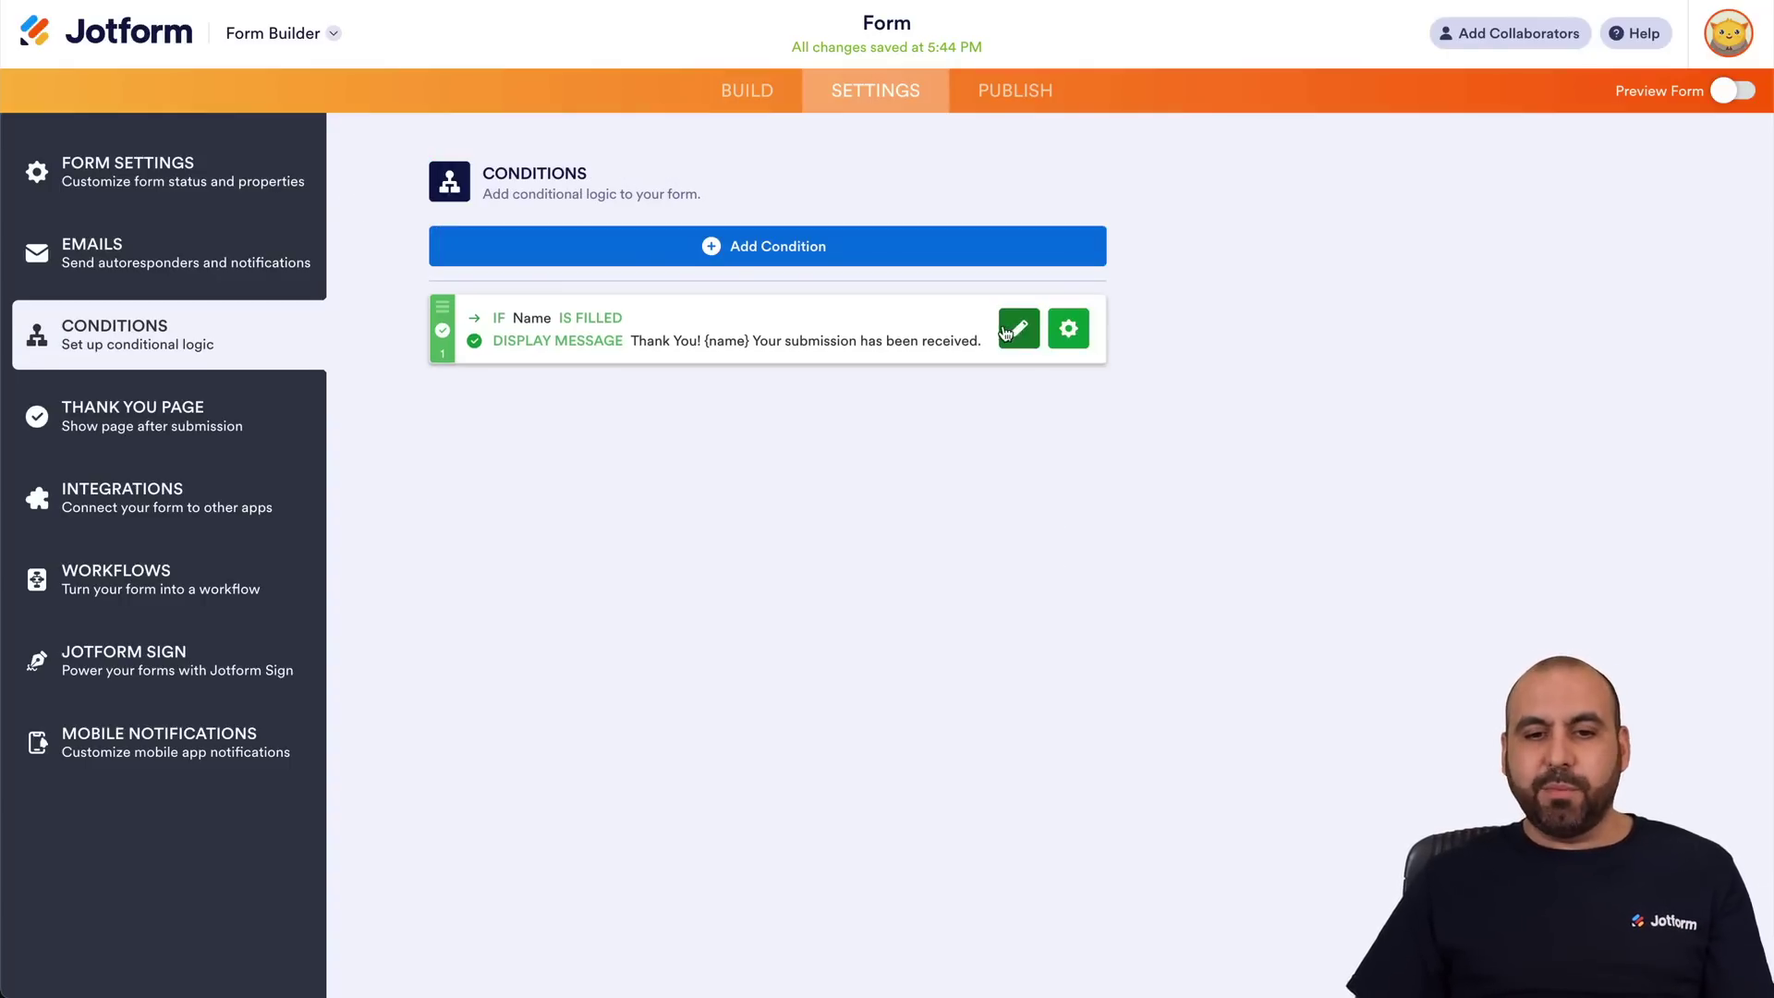
{"action": "left_click", "coordinate": [1068, 331]}
{"action": "left_click", "coordinate": [650, 325]}
Add a Change Email Recipient condition: IF Type a question Is Equal To Type option 2.
{"action": "left_click", "coordinate": [803, 247]}
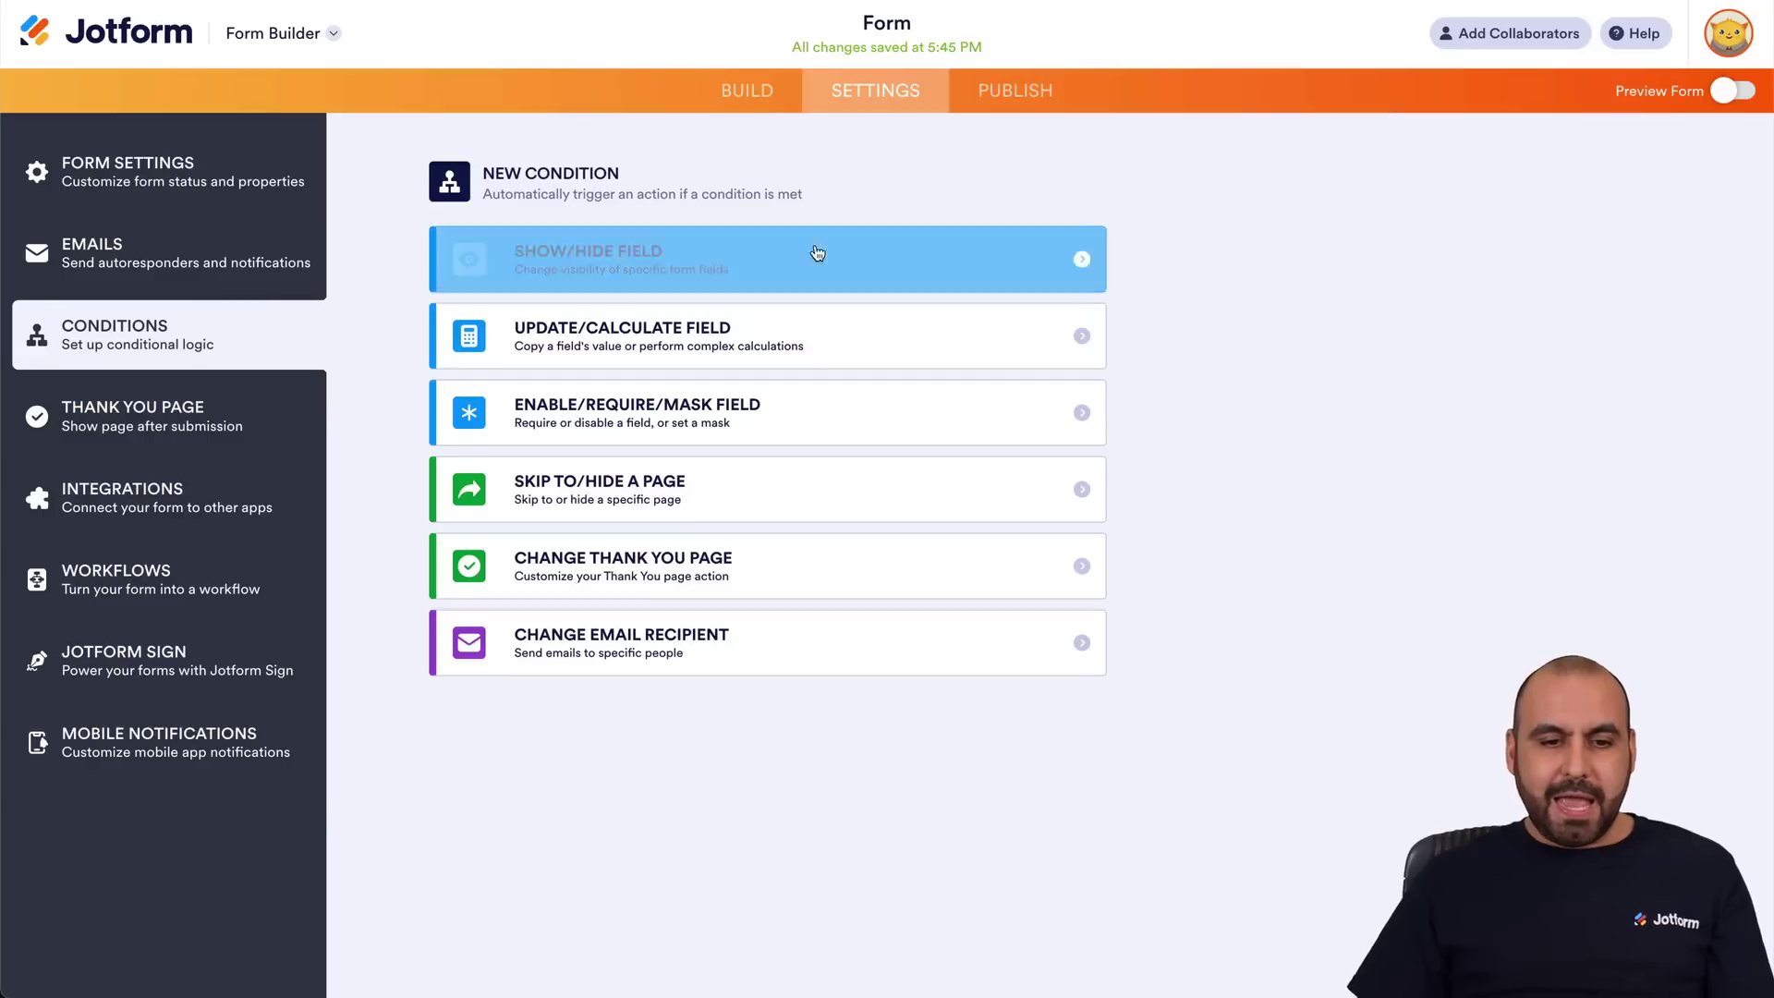
{"action": "left_click", "coordinate": [592, 645]}
{"action": "left_click", "coordinate": [718, 277]}
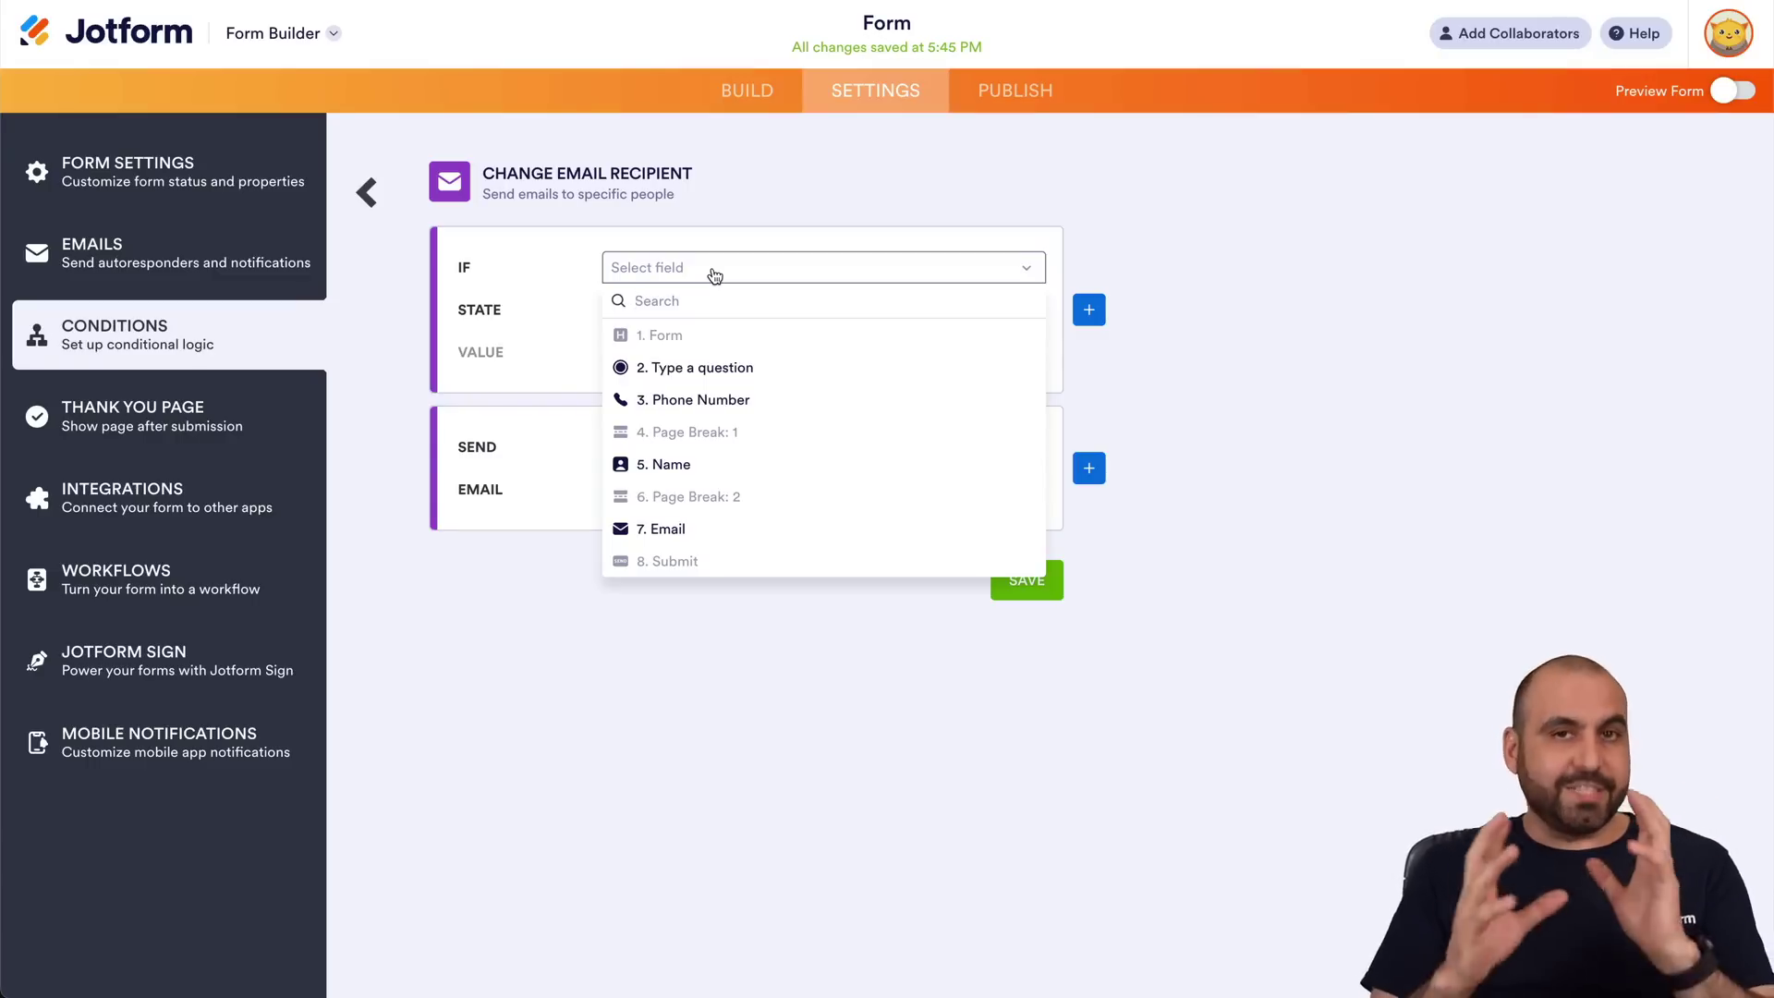
{"action": "left_click", "coordinate": [726, 366]}
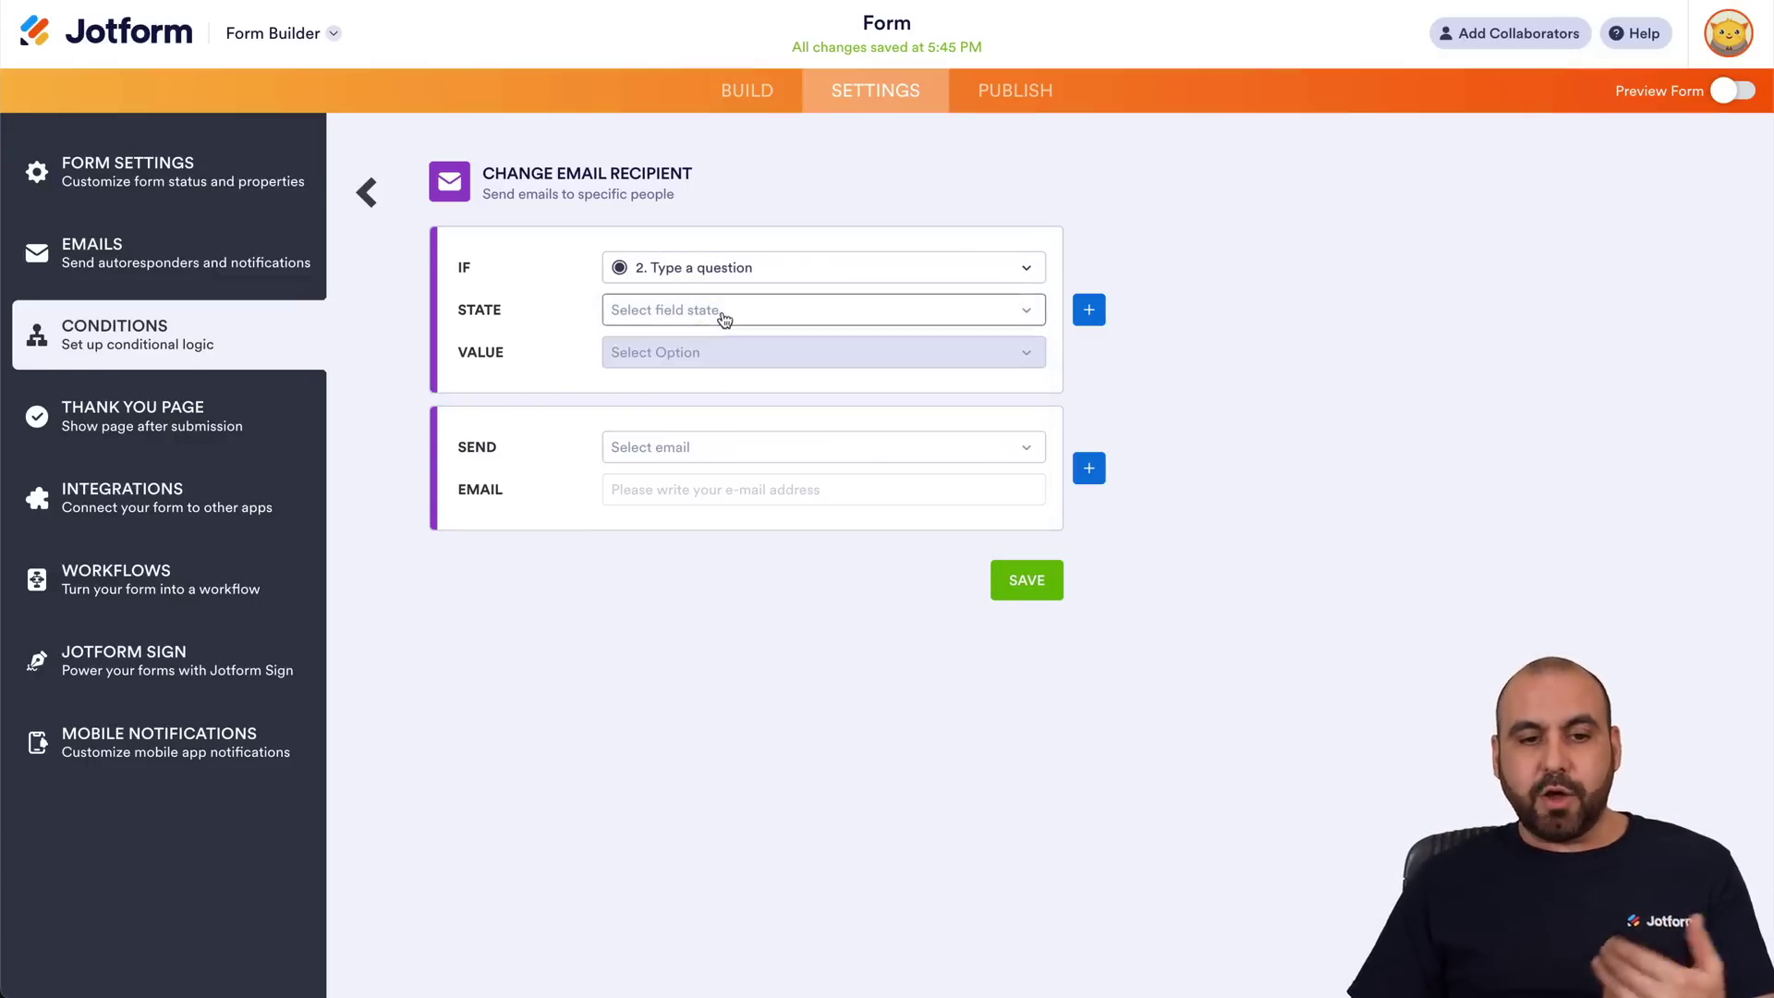
{"action": "left_click", "coordinate": [723, 321]}
{"action": "left_click", "coordinate": [724, 343]}
{"action": "left_click", "coordinate": [726, 359]}
{"action": "left_click", "coordinate": [742, 413]}
Send Notification 1 to a test recipient address and save the rule.
{"action": "left_click", "coordinate": [745, 449]}
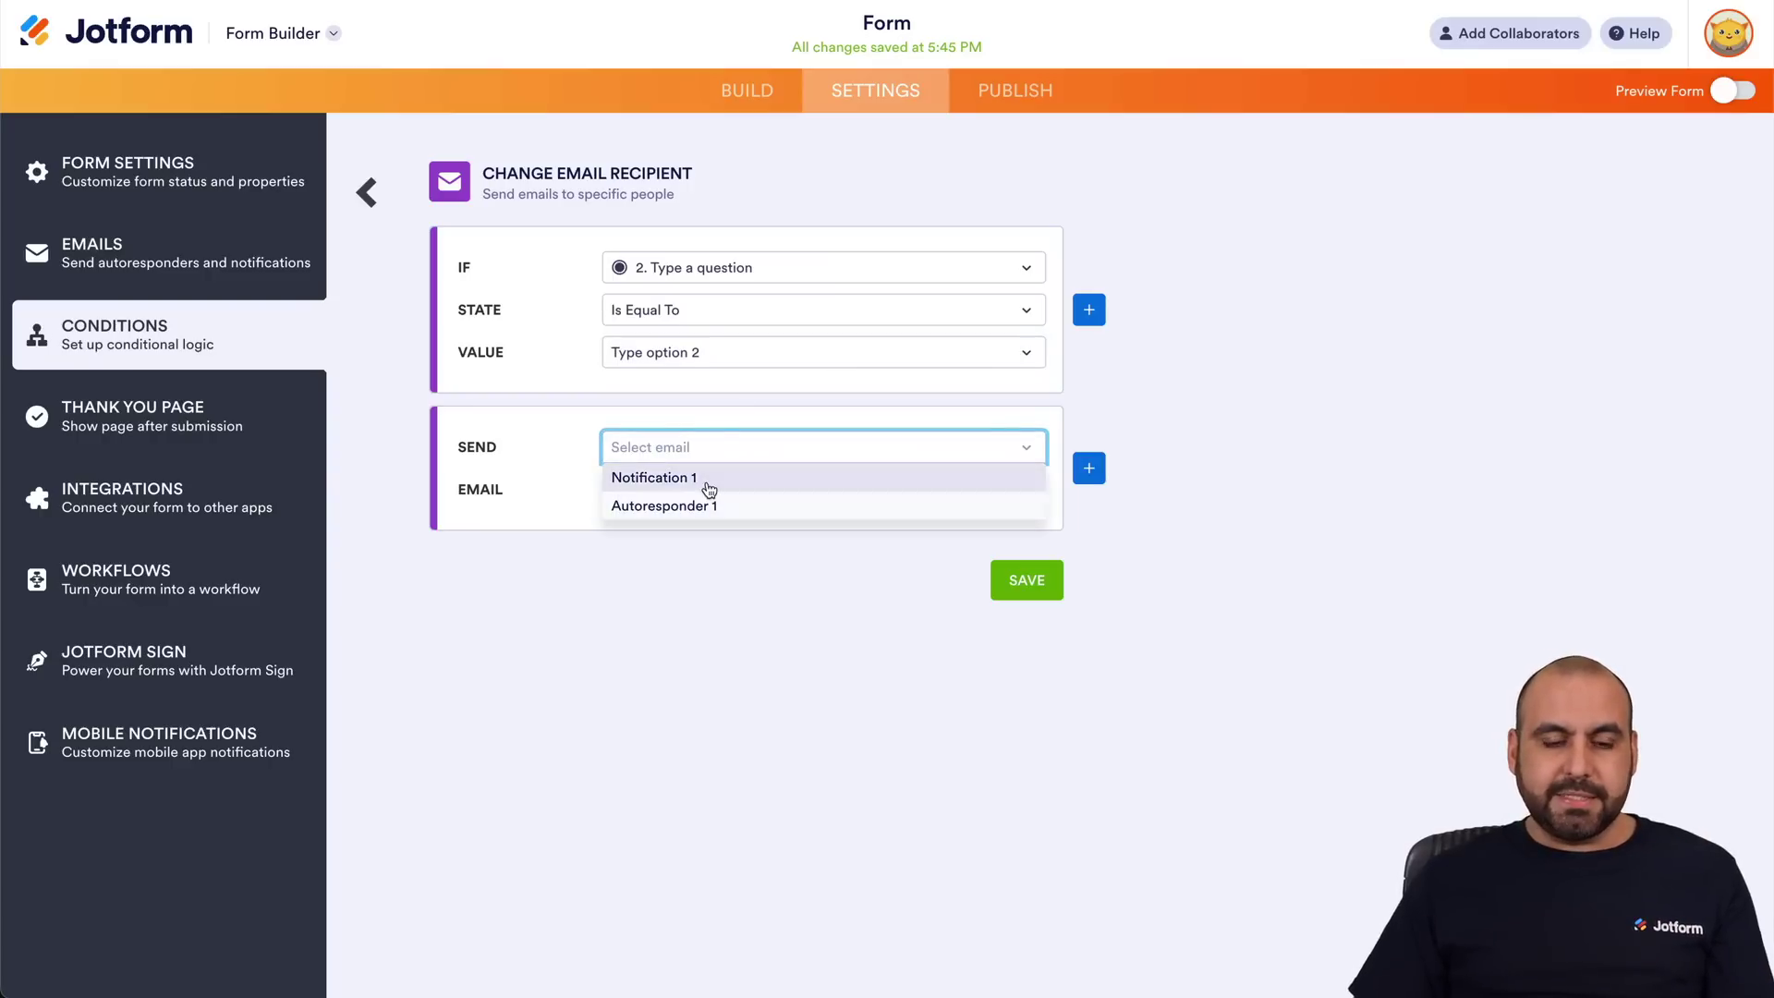
{"action": "left_click", "coordinate": [711, 481]}
{"action": "left_click", "coordinate": [710, 489]}
{"action": "key", "text": "ctrl+v"}
{"action": "left_click", "coordinate": [798, 497]}
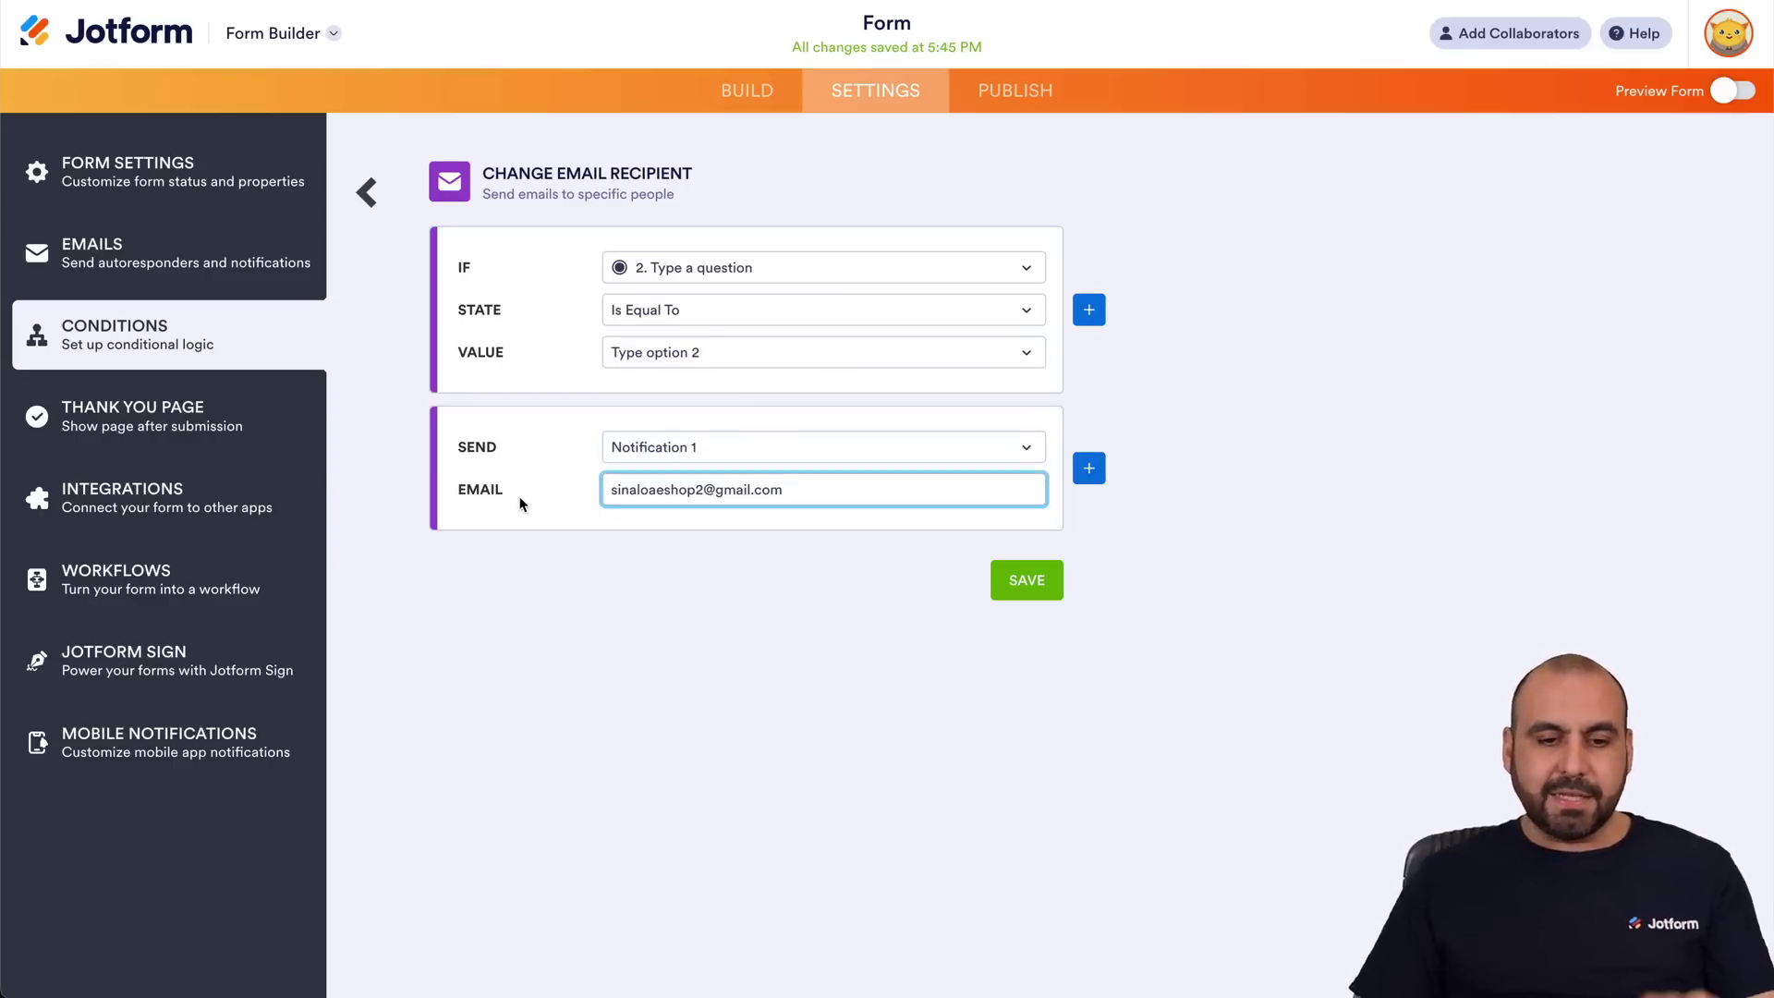
{"action": "key", "text": "ctrl+a"}
{"action": "type", "text": "t"}
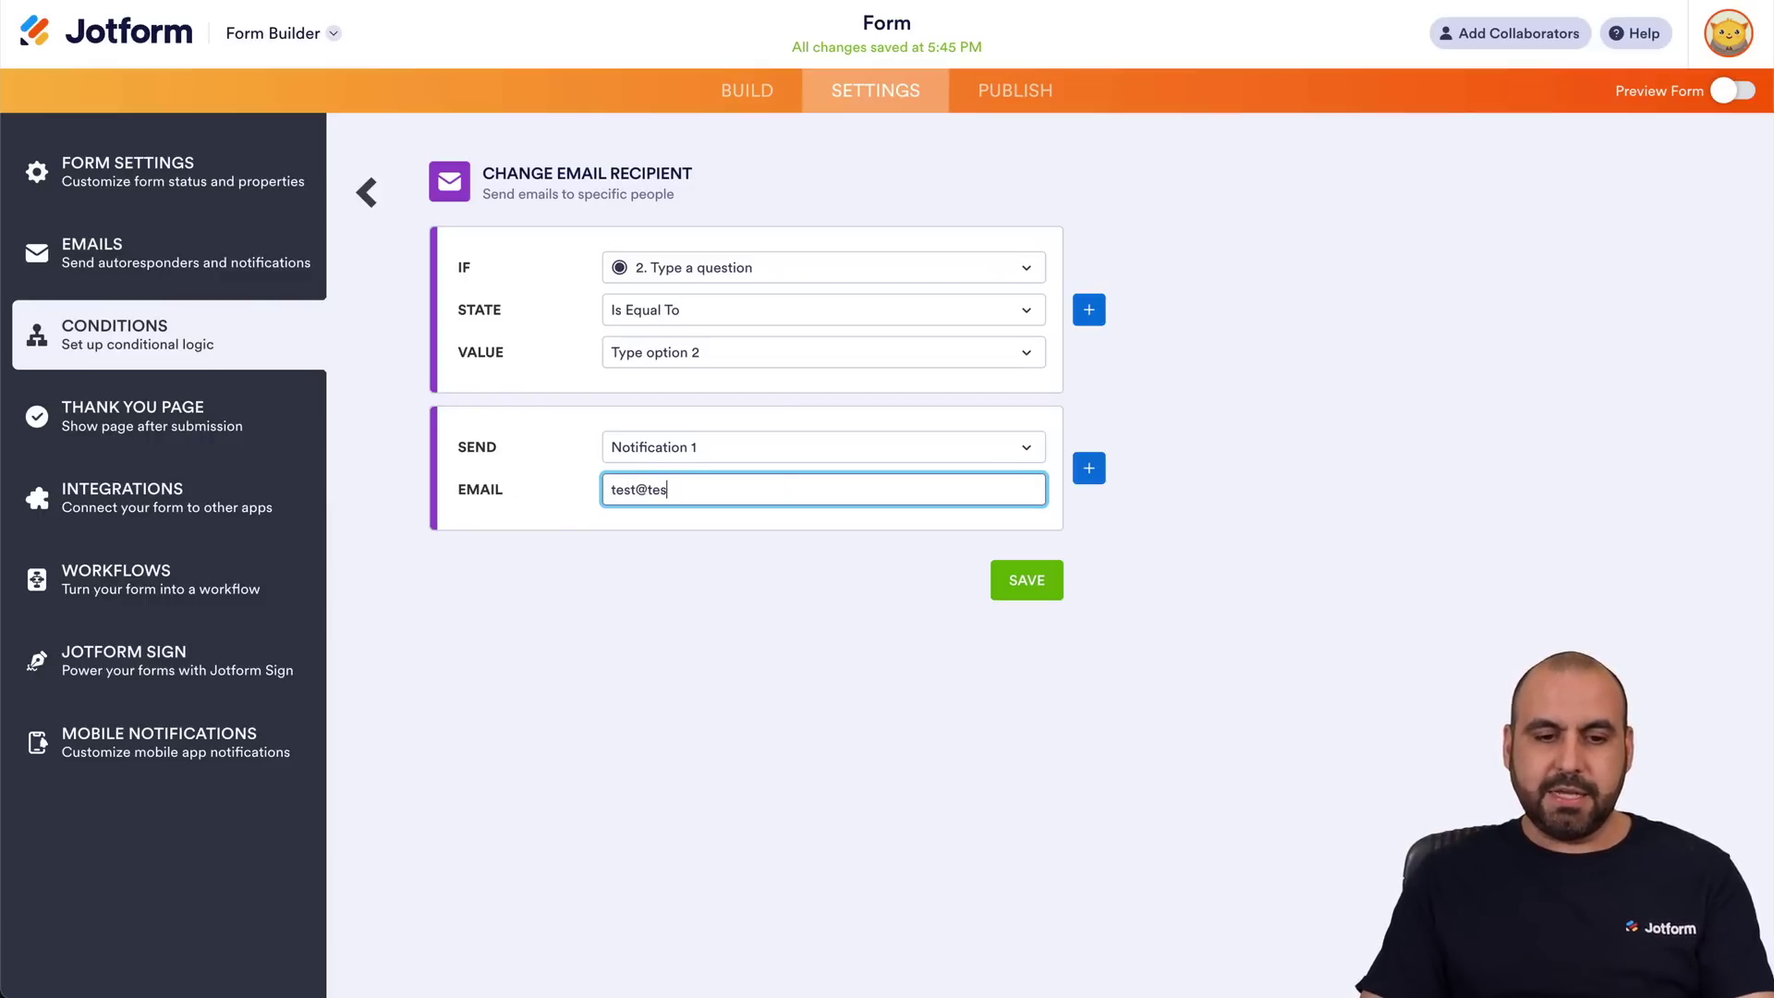
{"action": "left_click", "coordinate": [1028, 584]}
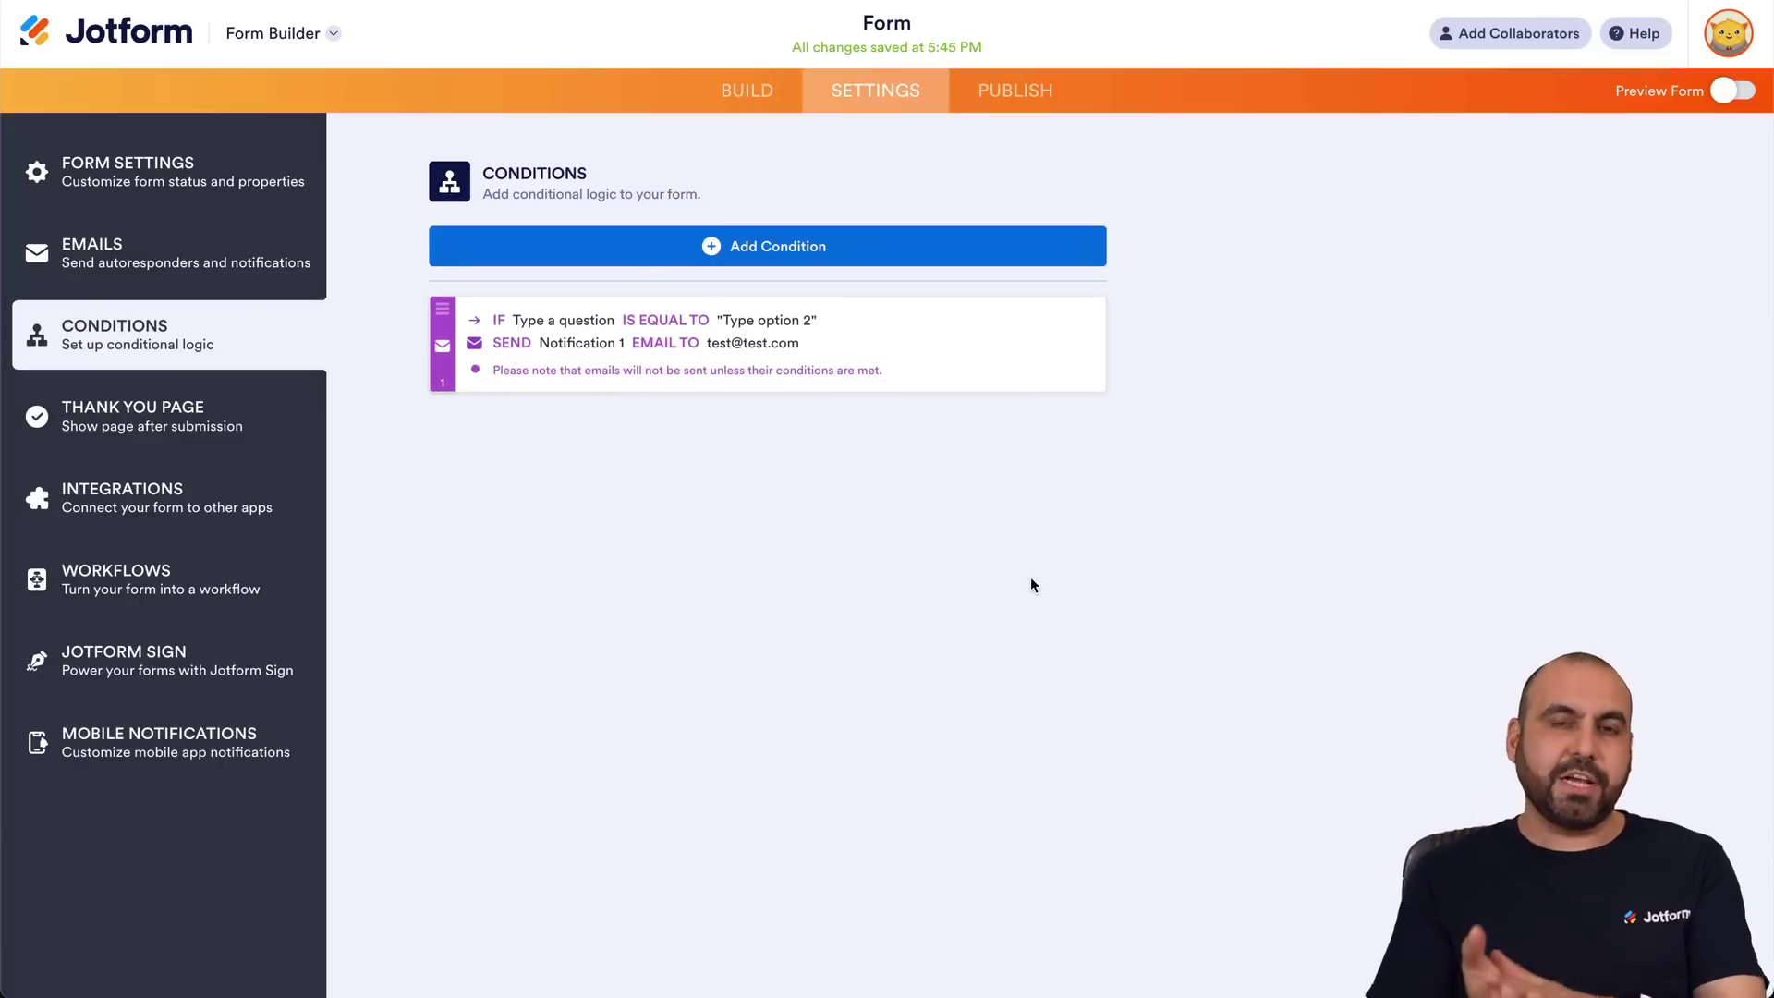
Delete the email recipient condition from the Conditions list and start adding a new condition.
{"action": "left_click", "coordinate": [746, 90]}
{"action": "left_click", "coordinate": [882, 96]}
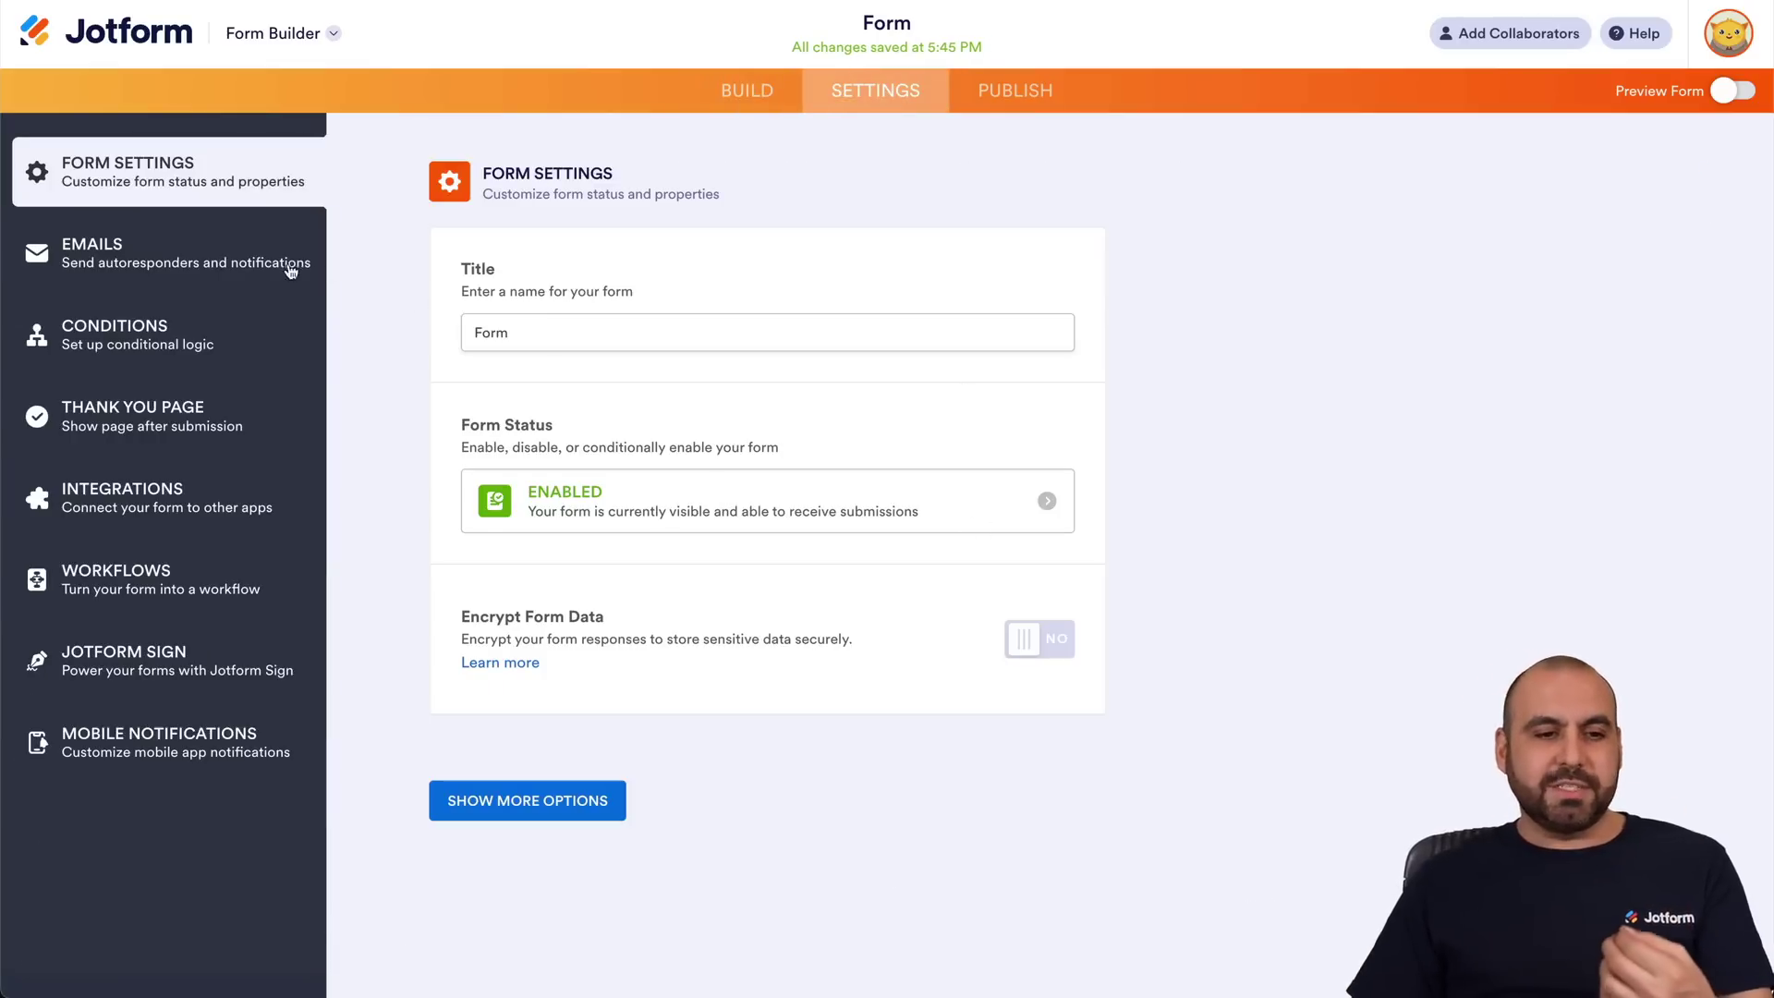
{"action": "left_click", "coordinate": [209, 338]}
{"action": "left_click", "coordinate": [1054, 343]}
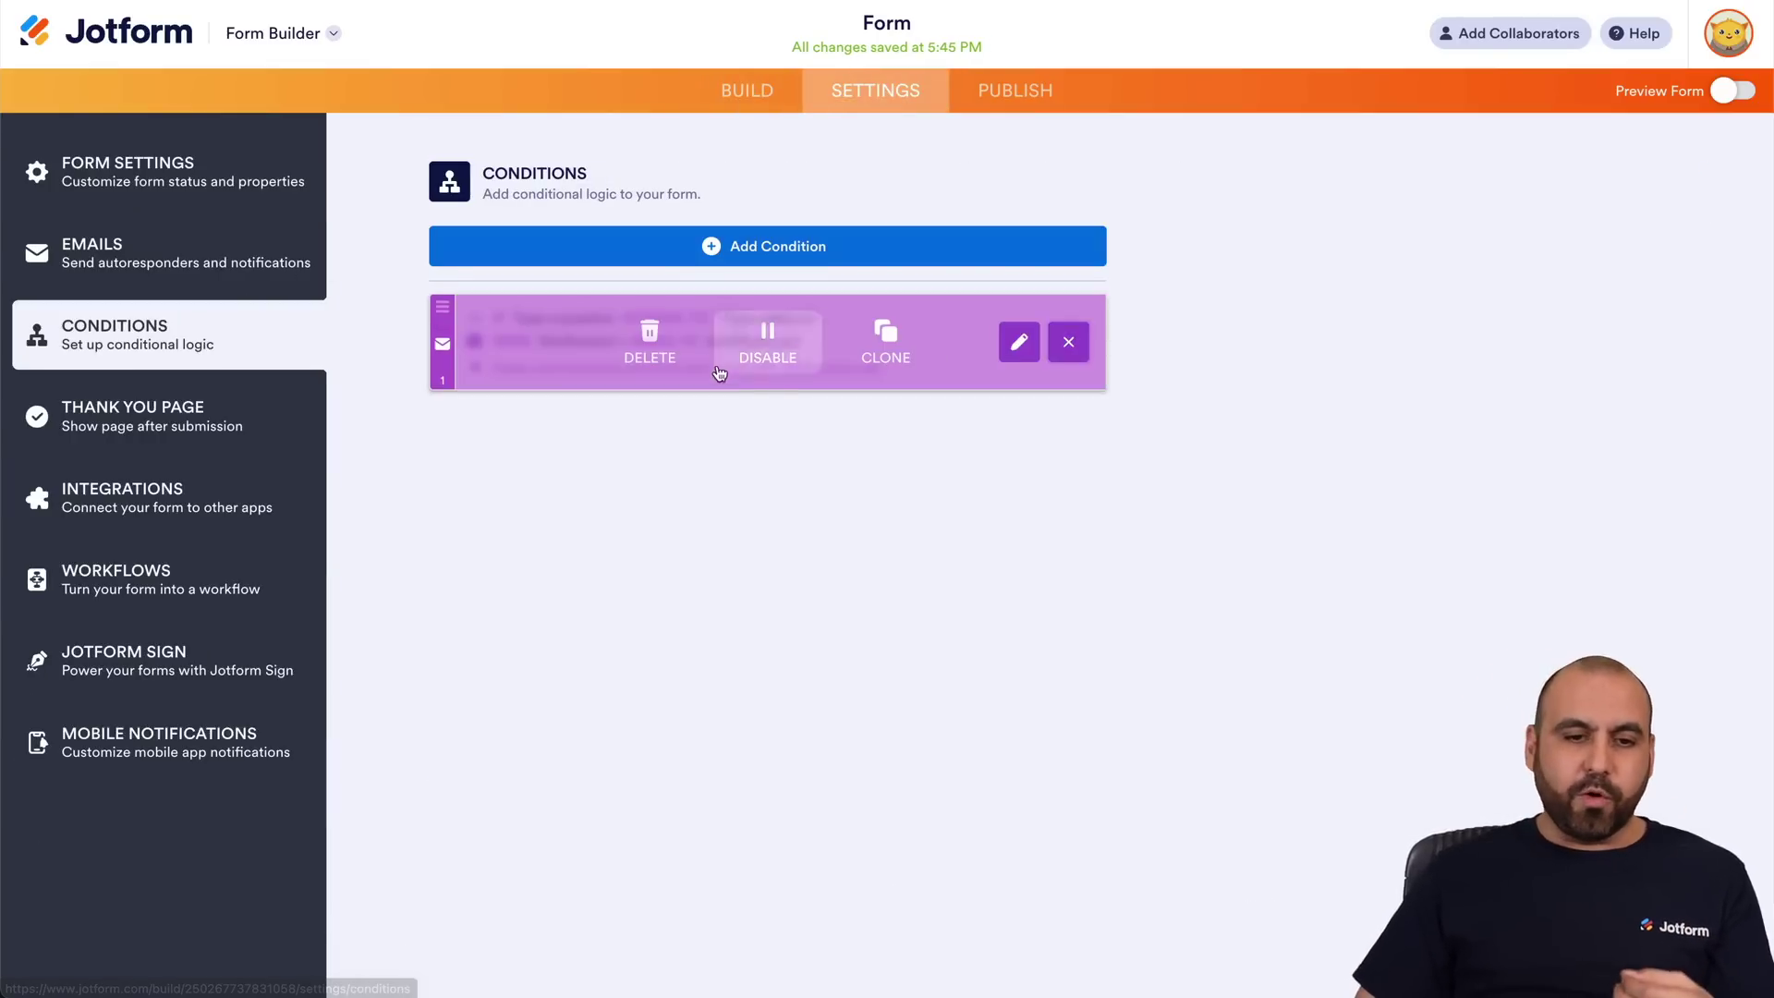
{"action": "left_click", "coordinate": [647, 342]}
{"action": "left_click", "coordinate": [761, 261]}
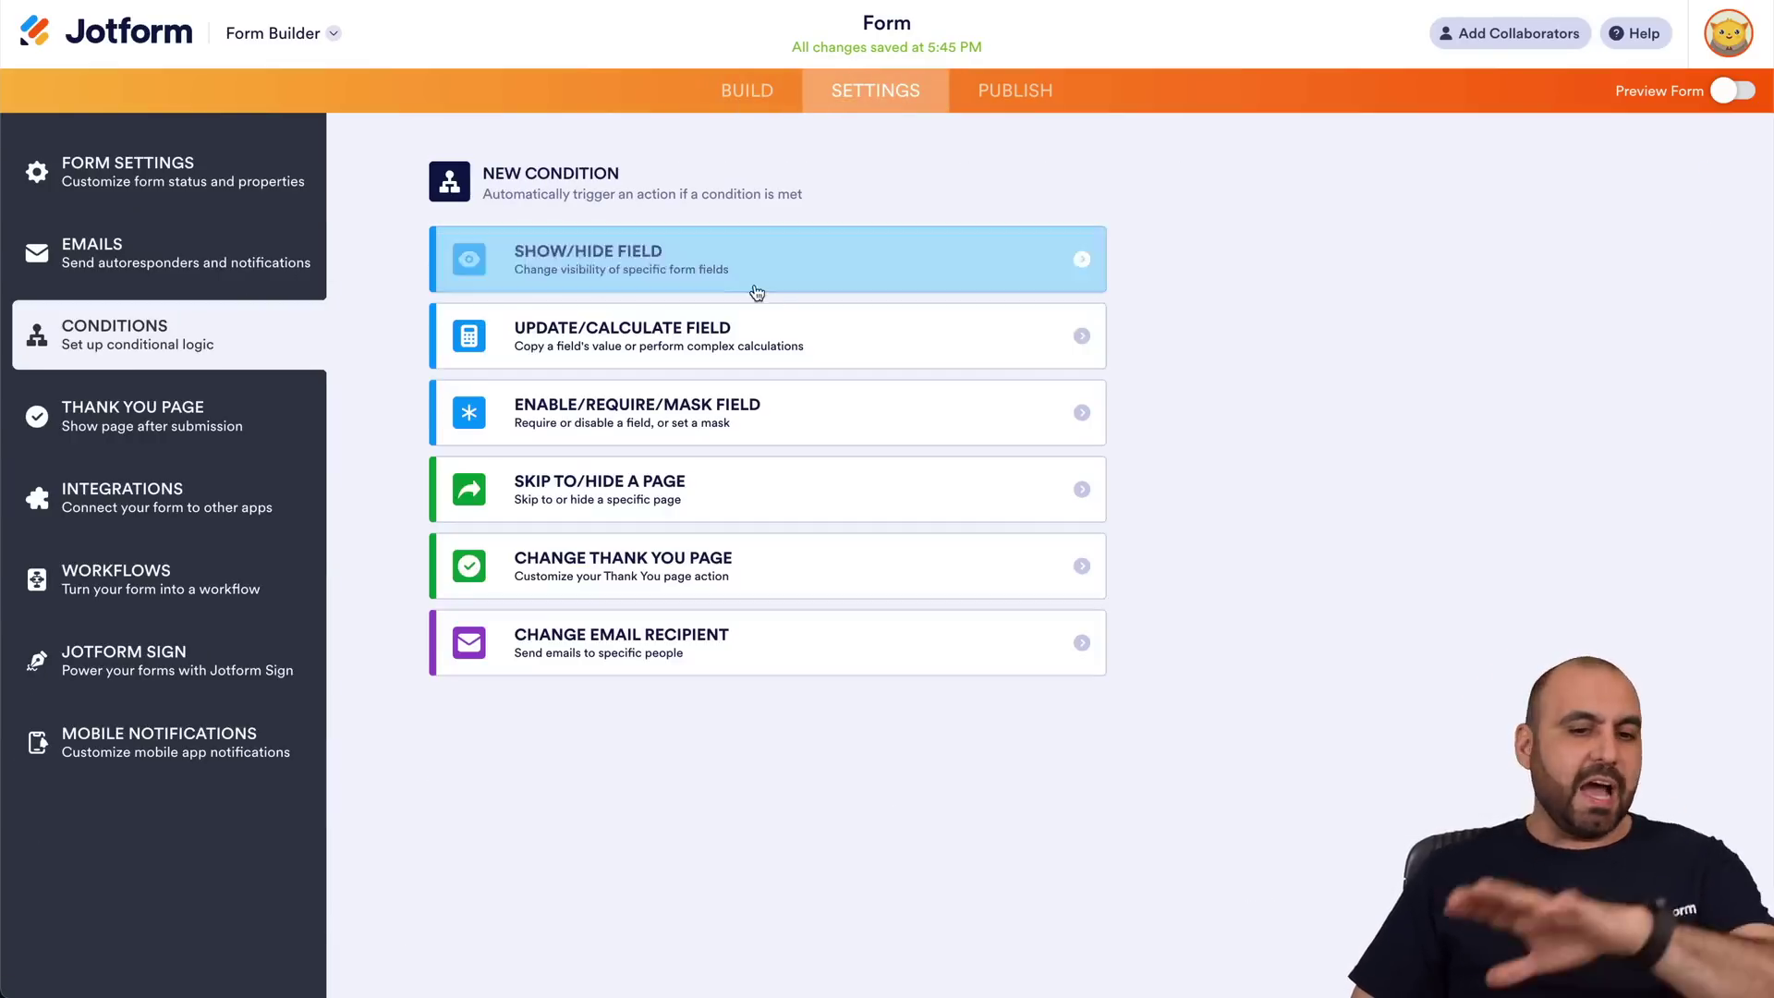